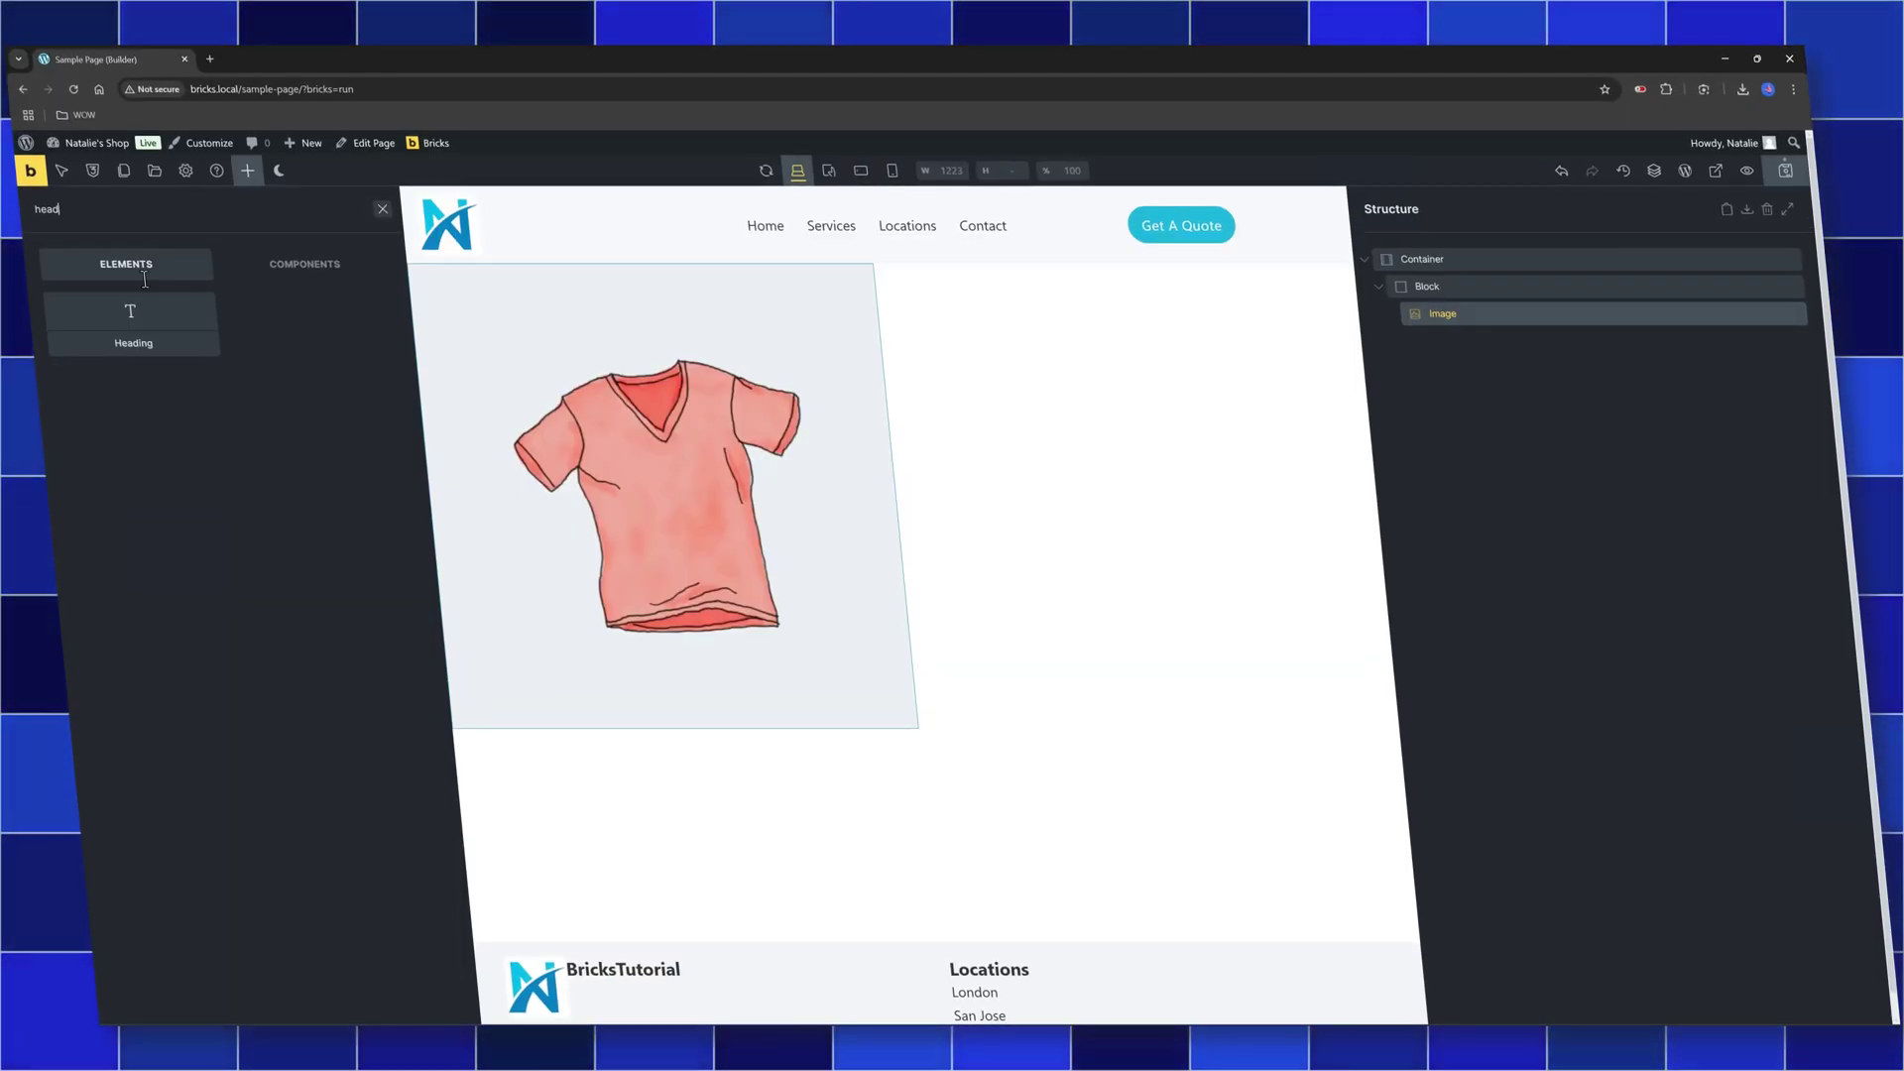
Drag a Heading element from the Elements panel onto the sample page canvas
{"action": "left_click_drag", "start_coordinate": [125, 340], "coordinate": [1477, 342]}
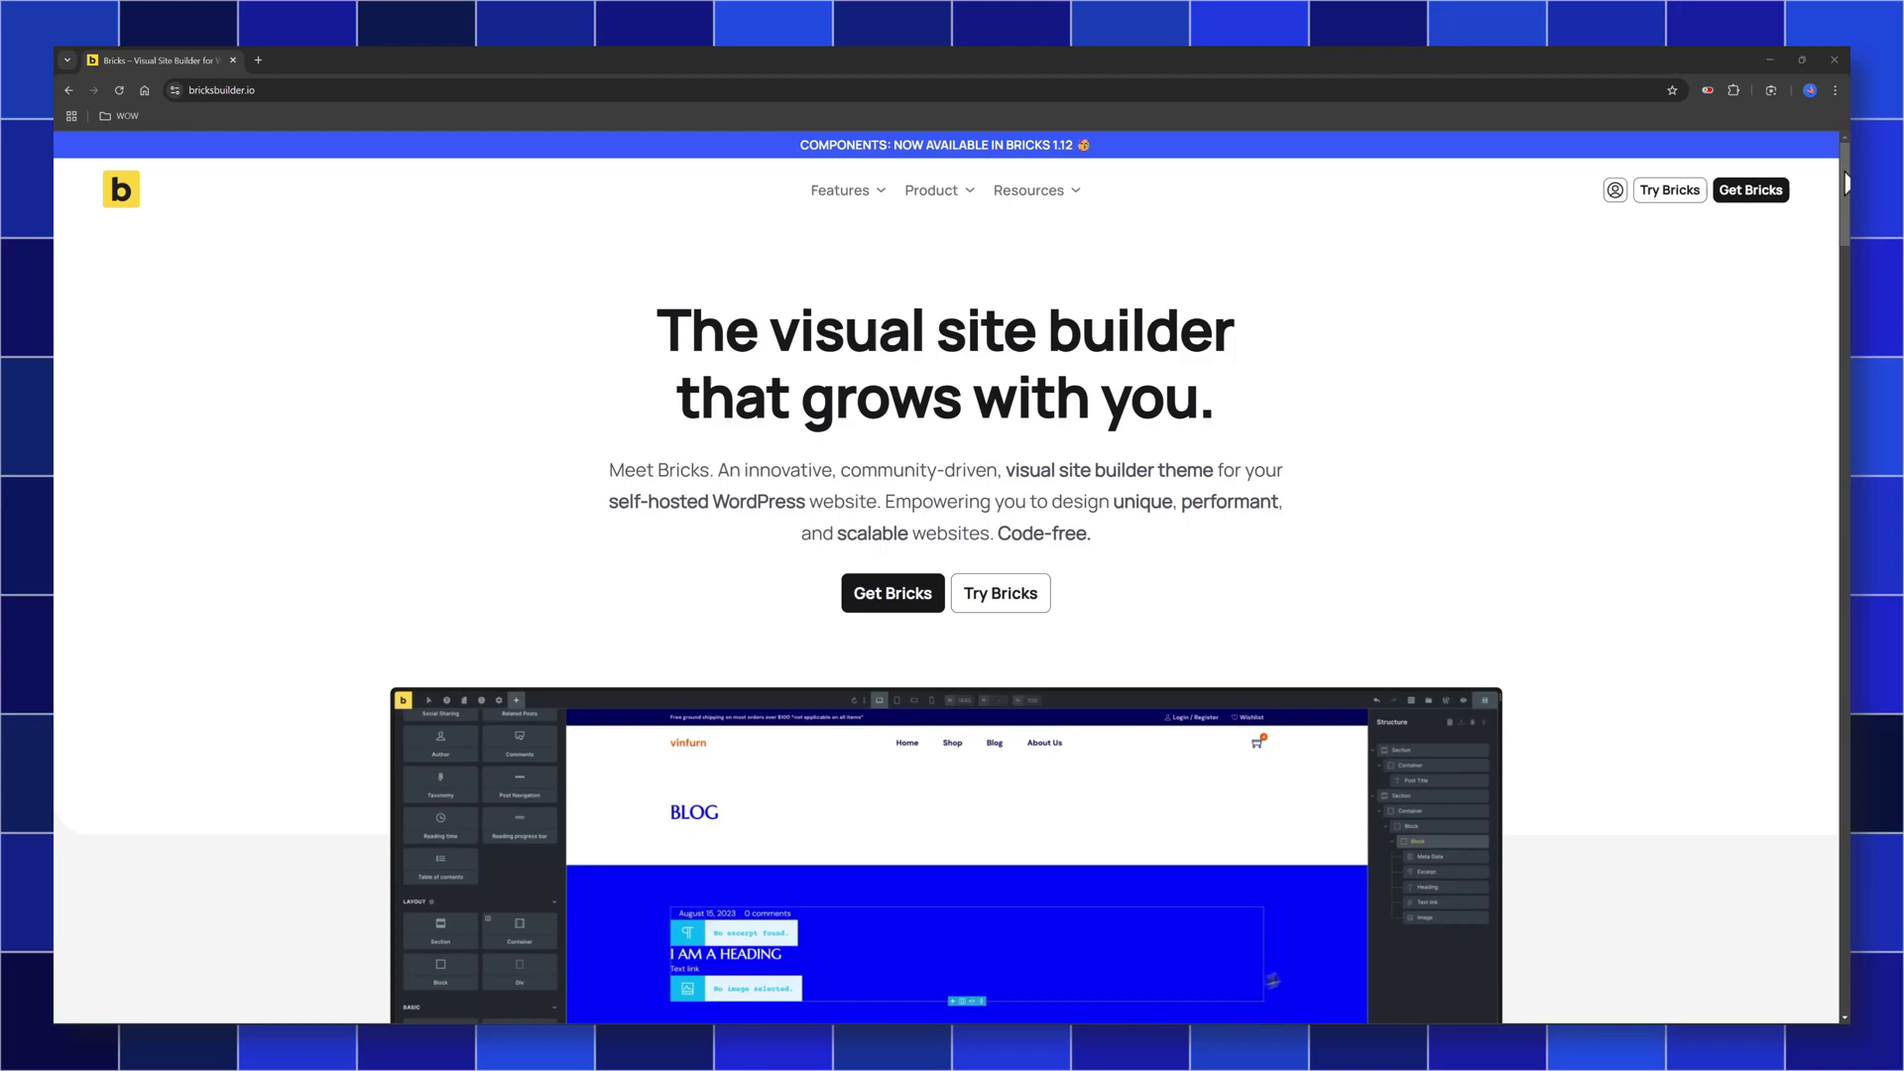
{"action": "left_click_drag", "start_coordinate": [1845, 183], "coordinate": [1857, 211]}
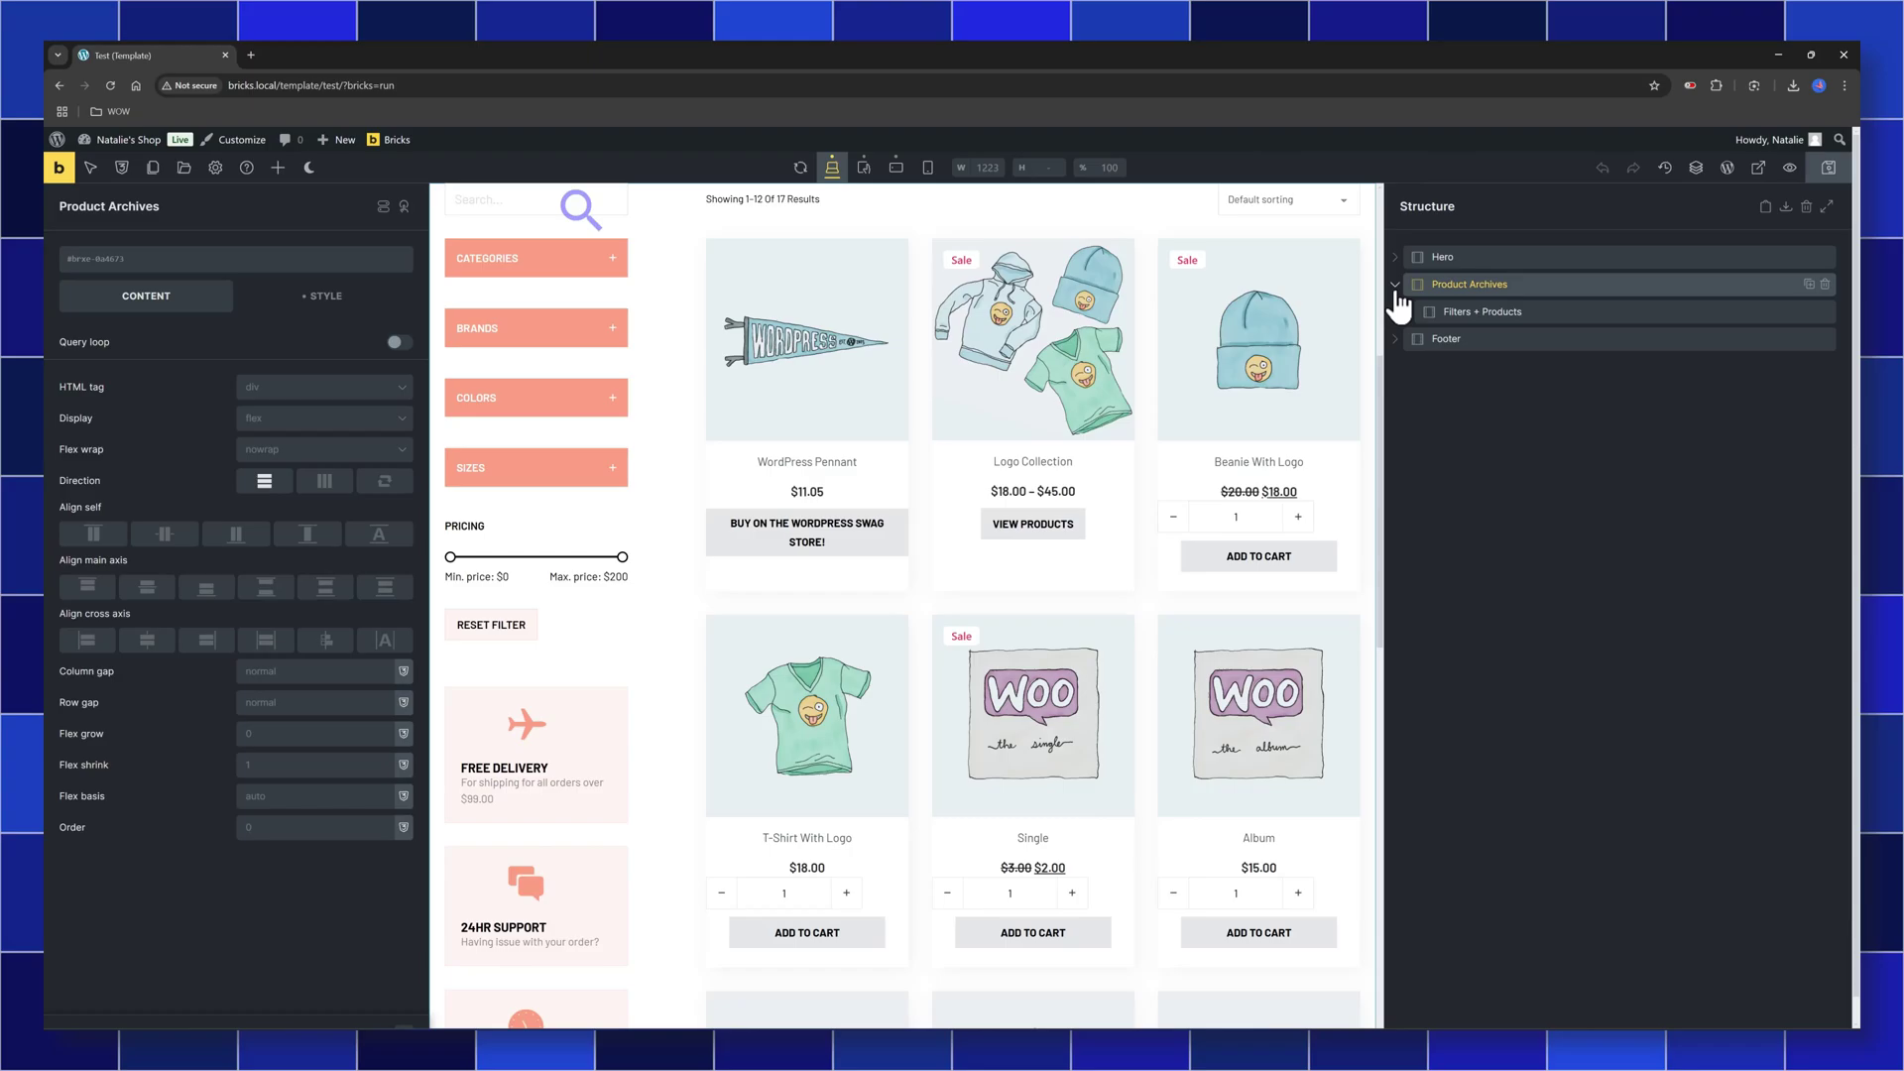
Expand Product Archives and its first Block, then switch on Query loop for the Container
{"action": "left_click", "coordinate": [1406, 313]}
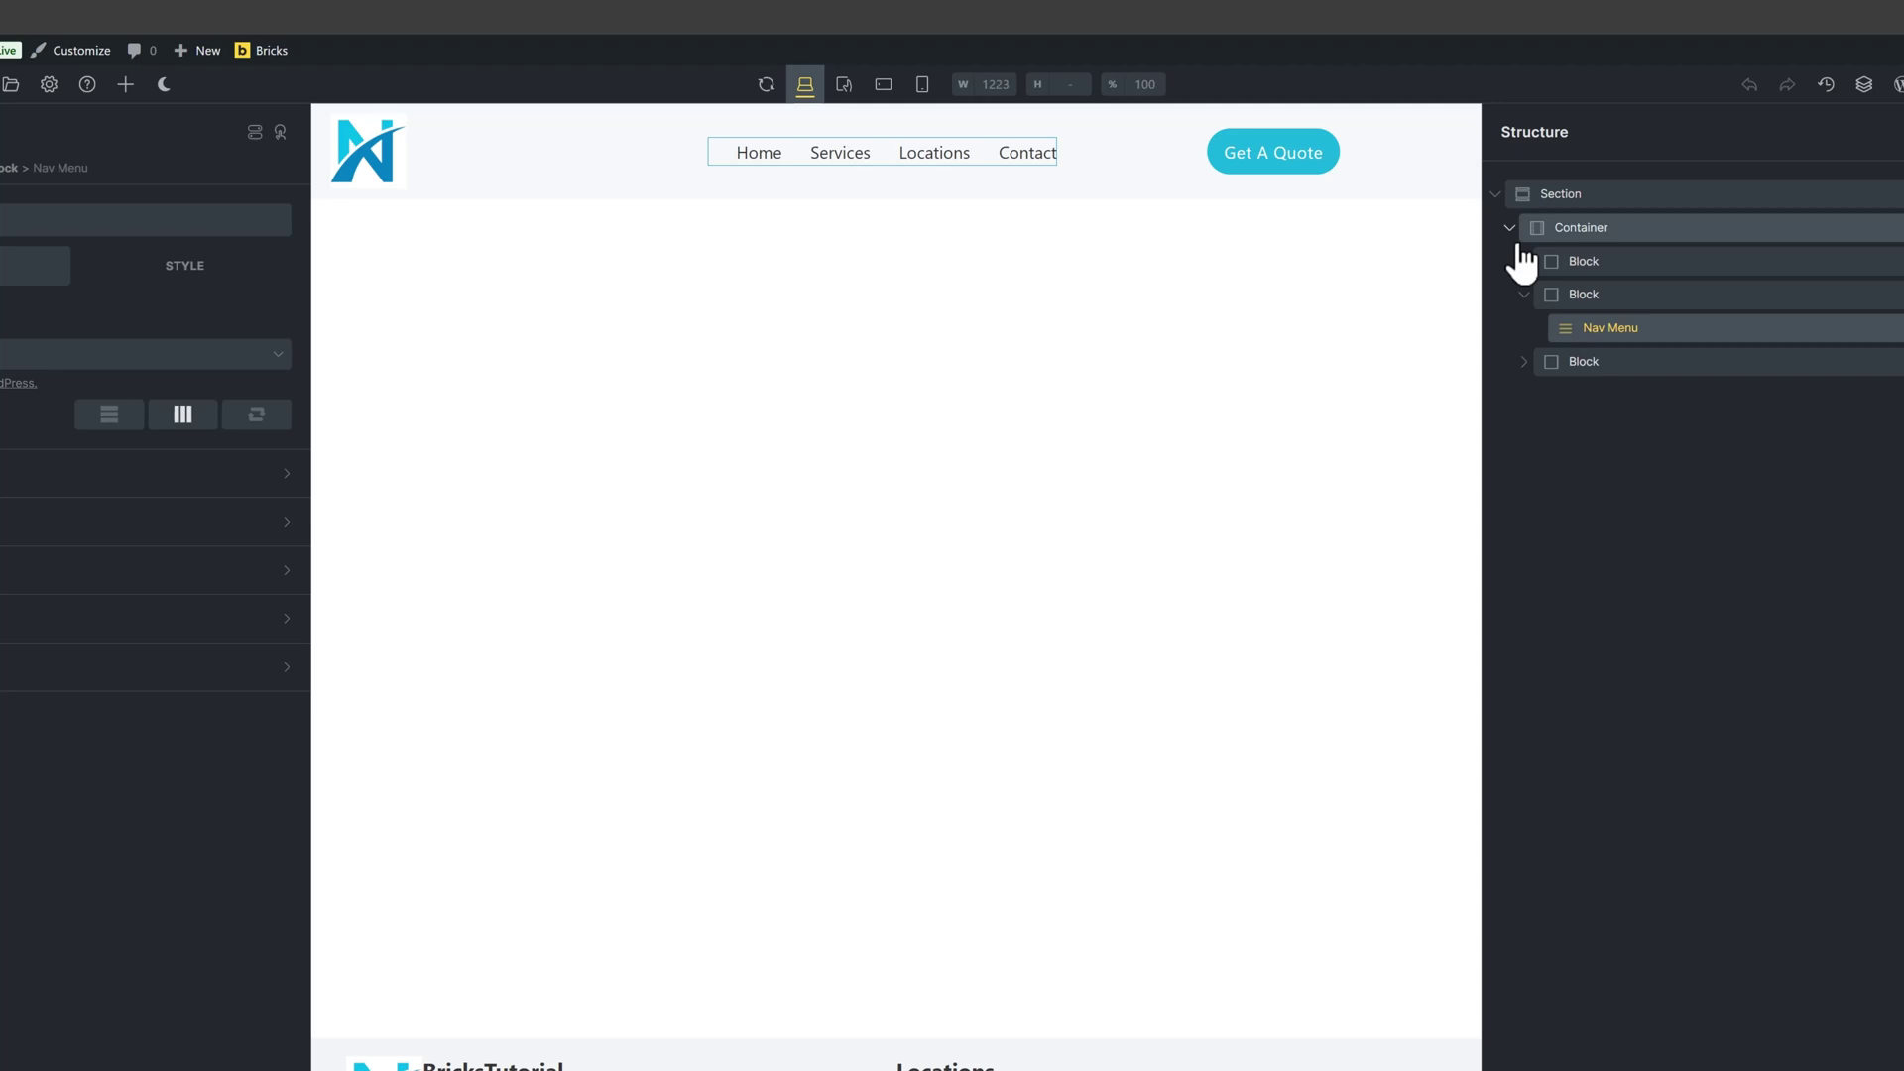
{"action": "left_click", "coordinate": [1526, 263]}
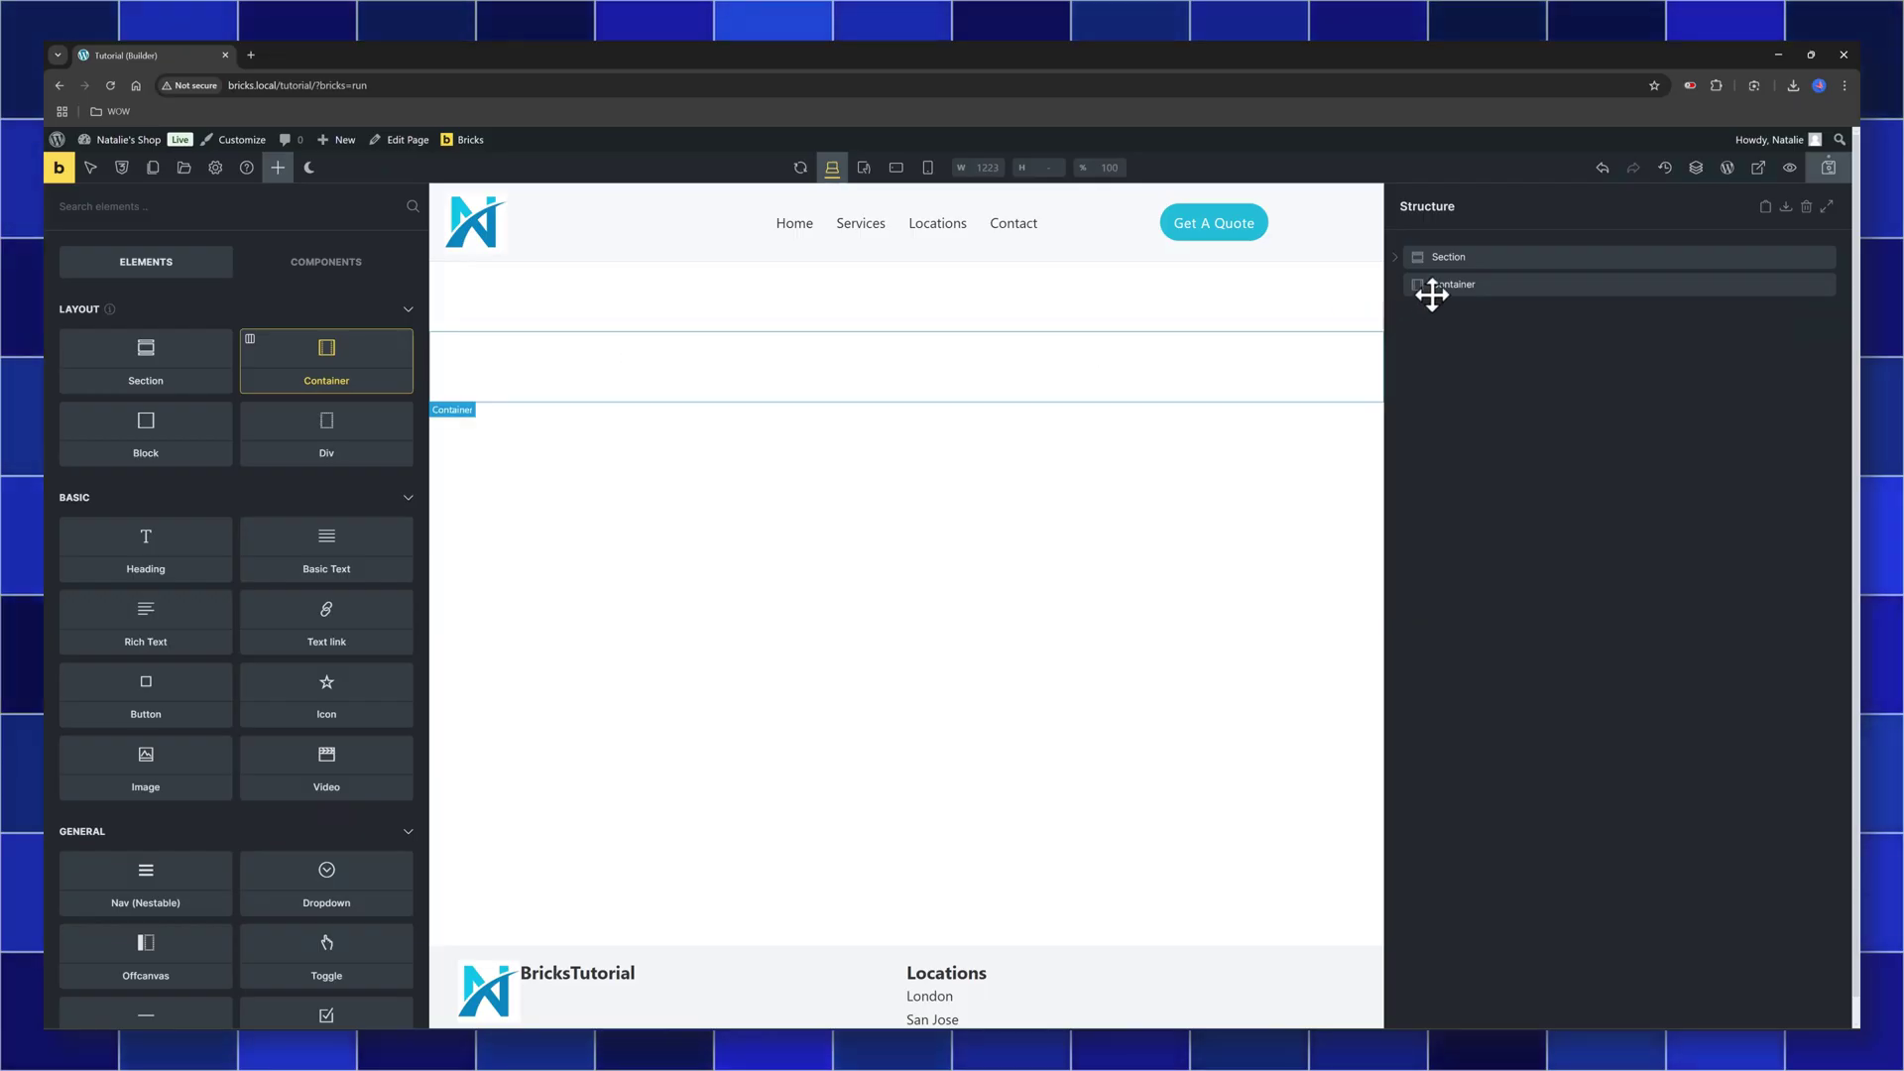
{"action": "left_click", "coordinate": [1432, 289]}
{"action": "left_click", "coordinate": [397, 342]}
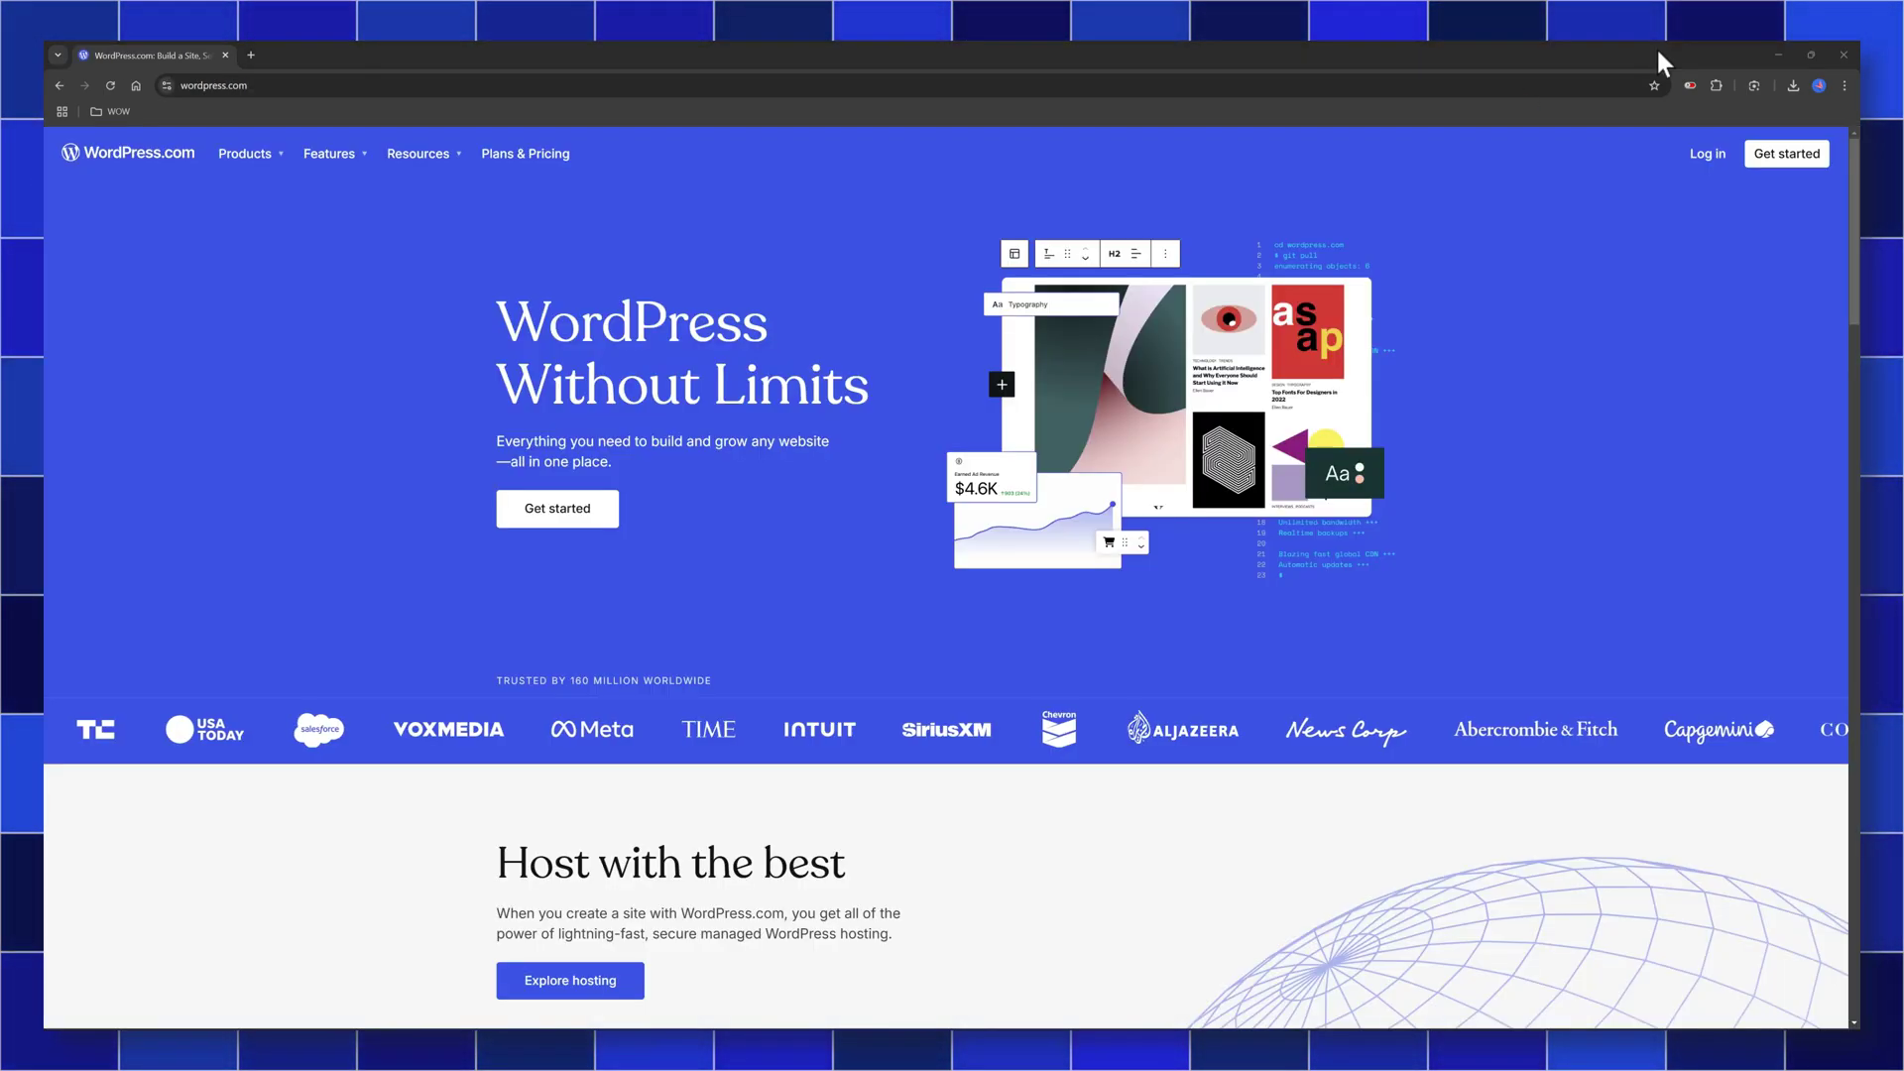
{"action": "scroll", "coordinate": [234, 206], "scroll_direction": "down", "scroll_amount": 15}
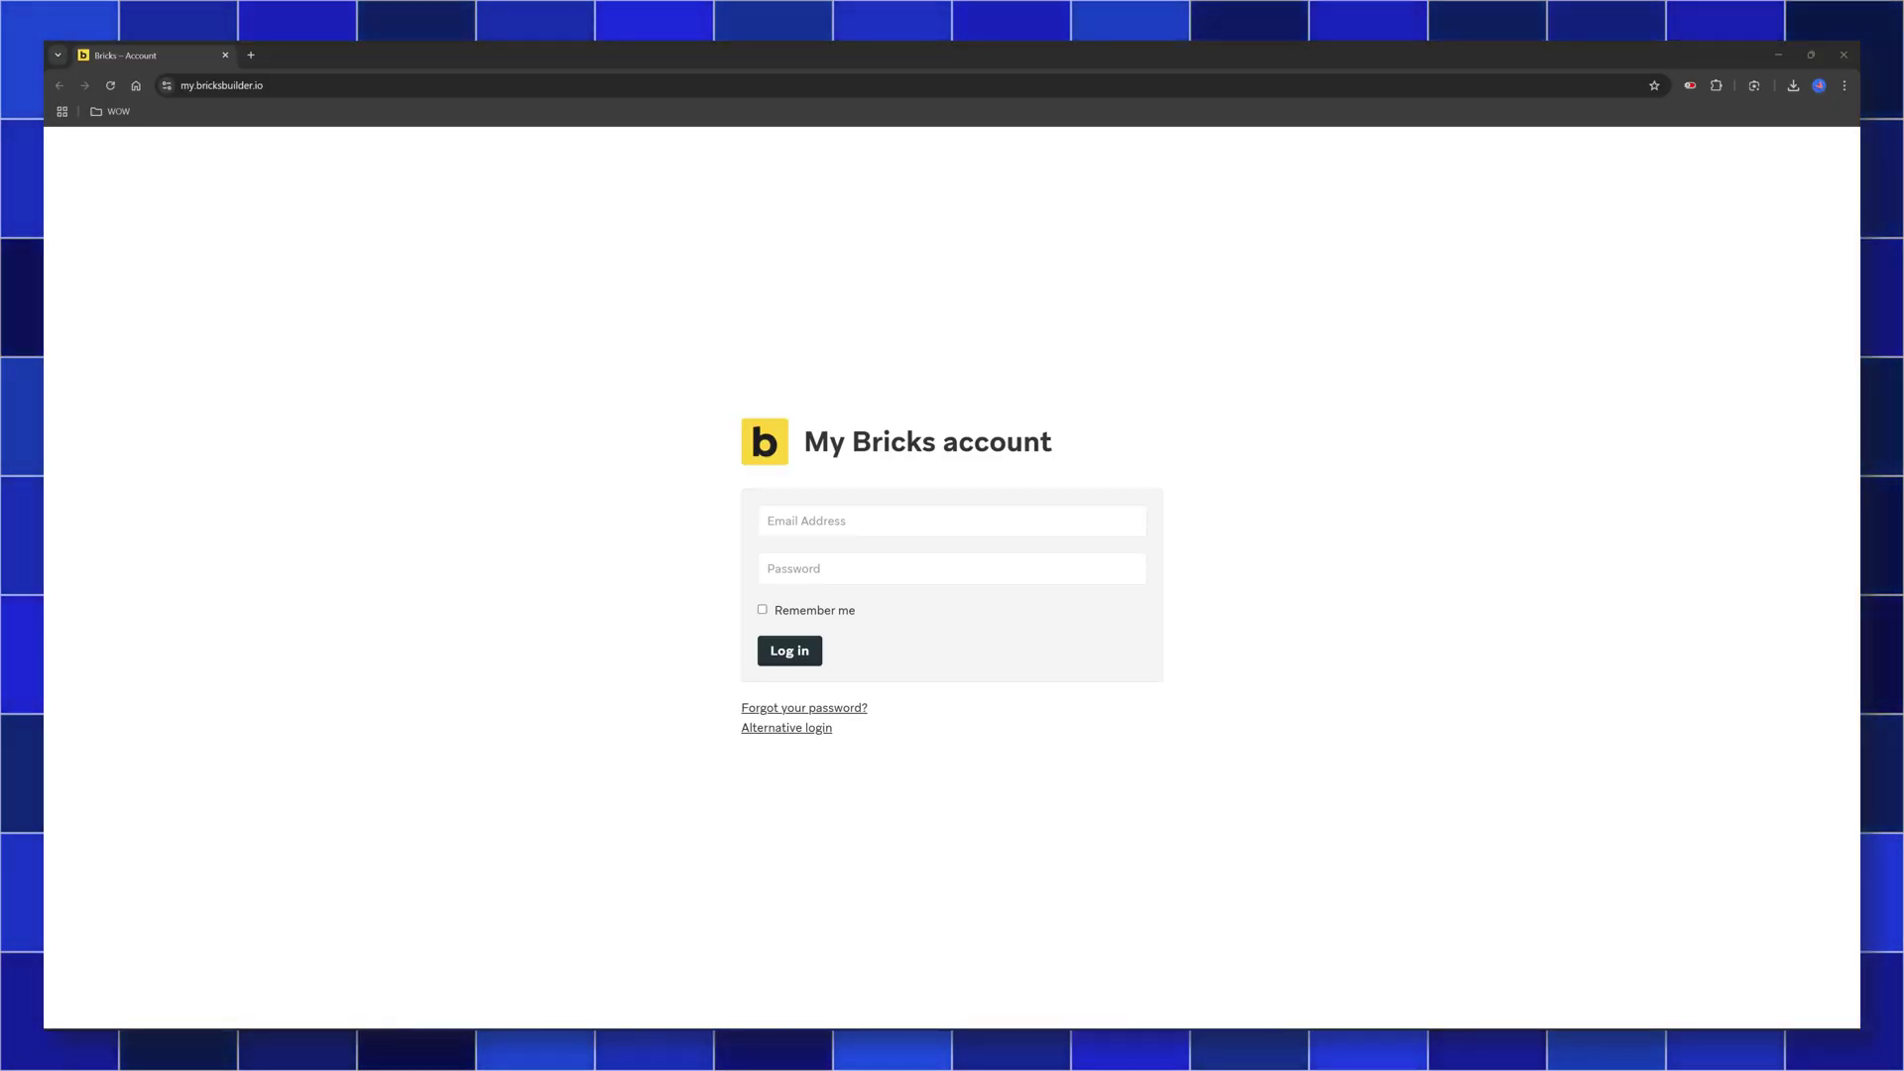
Enter the account e-mail, then download the Bricks theme 1.12.1 zip
{"action": "left_click", "coordinate": [865, 556]}
{"action": "left_click", "coordinate": [832, 515]}
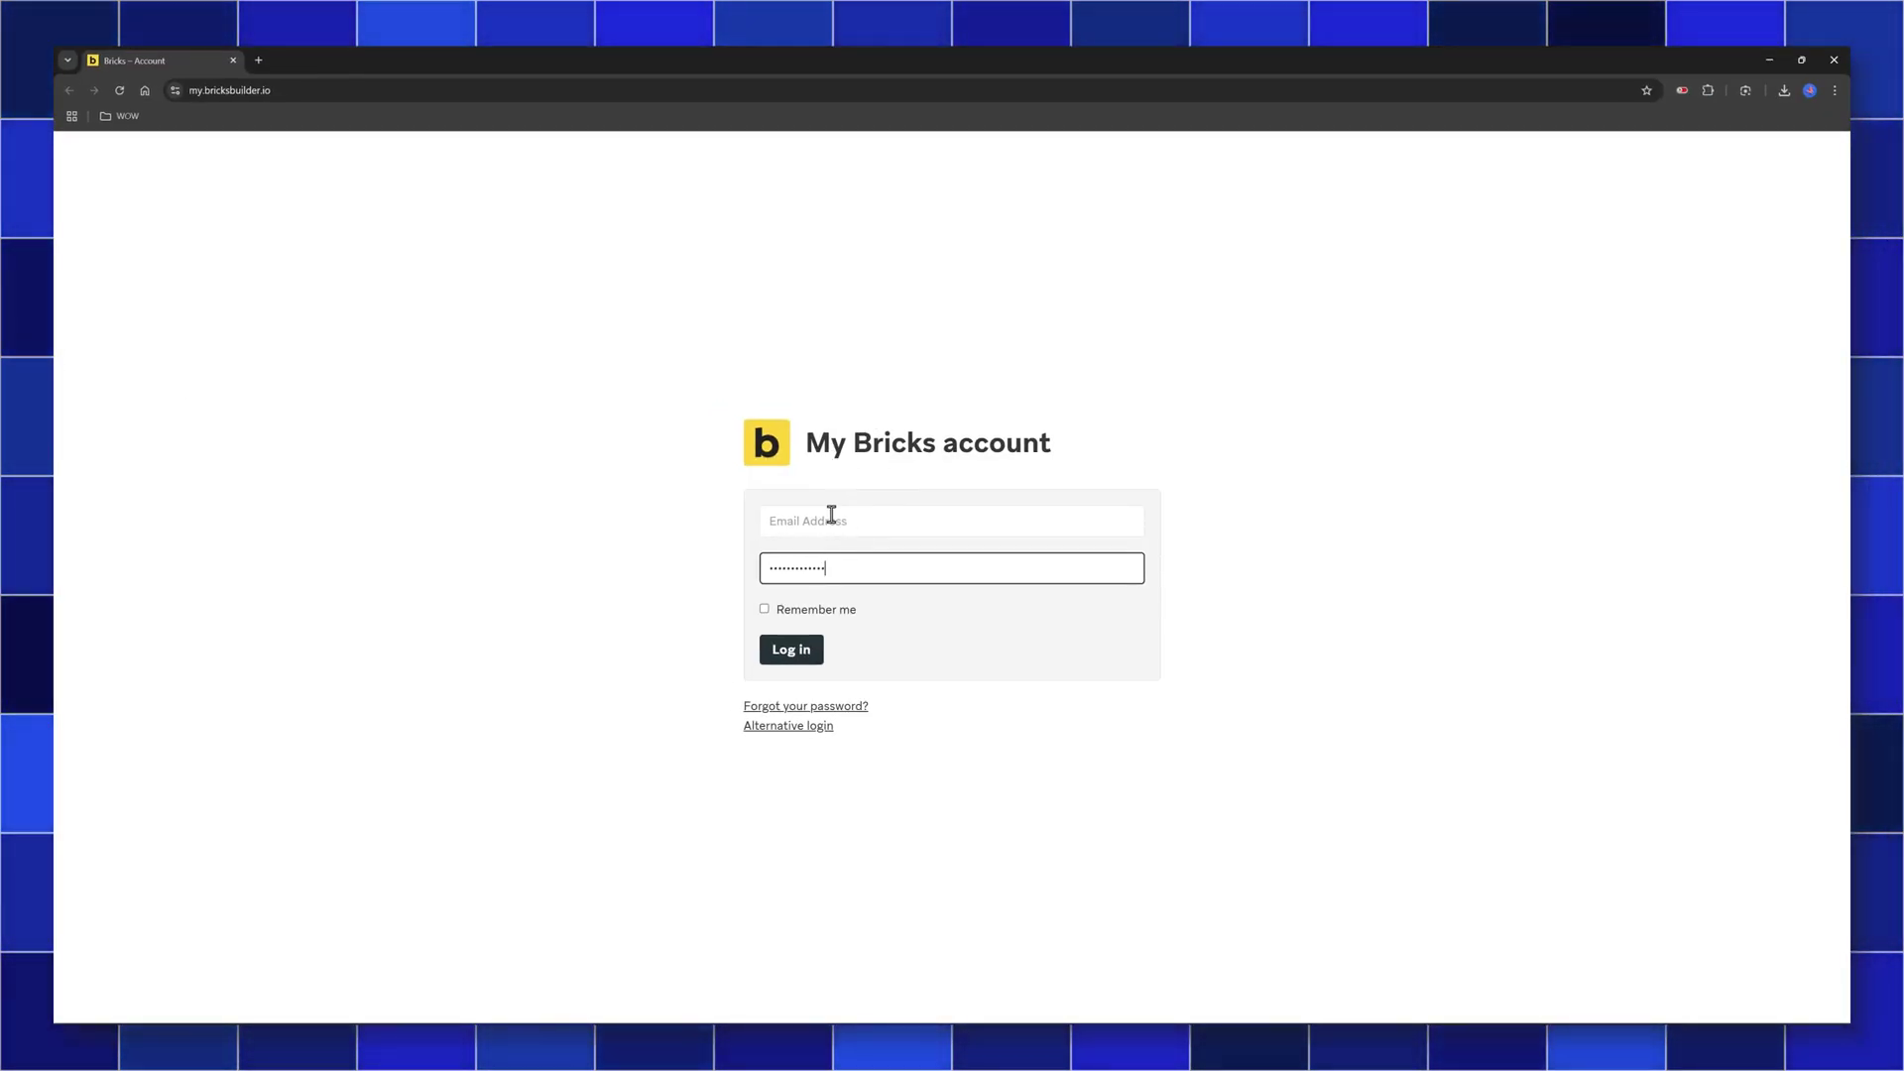
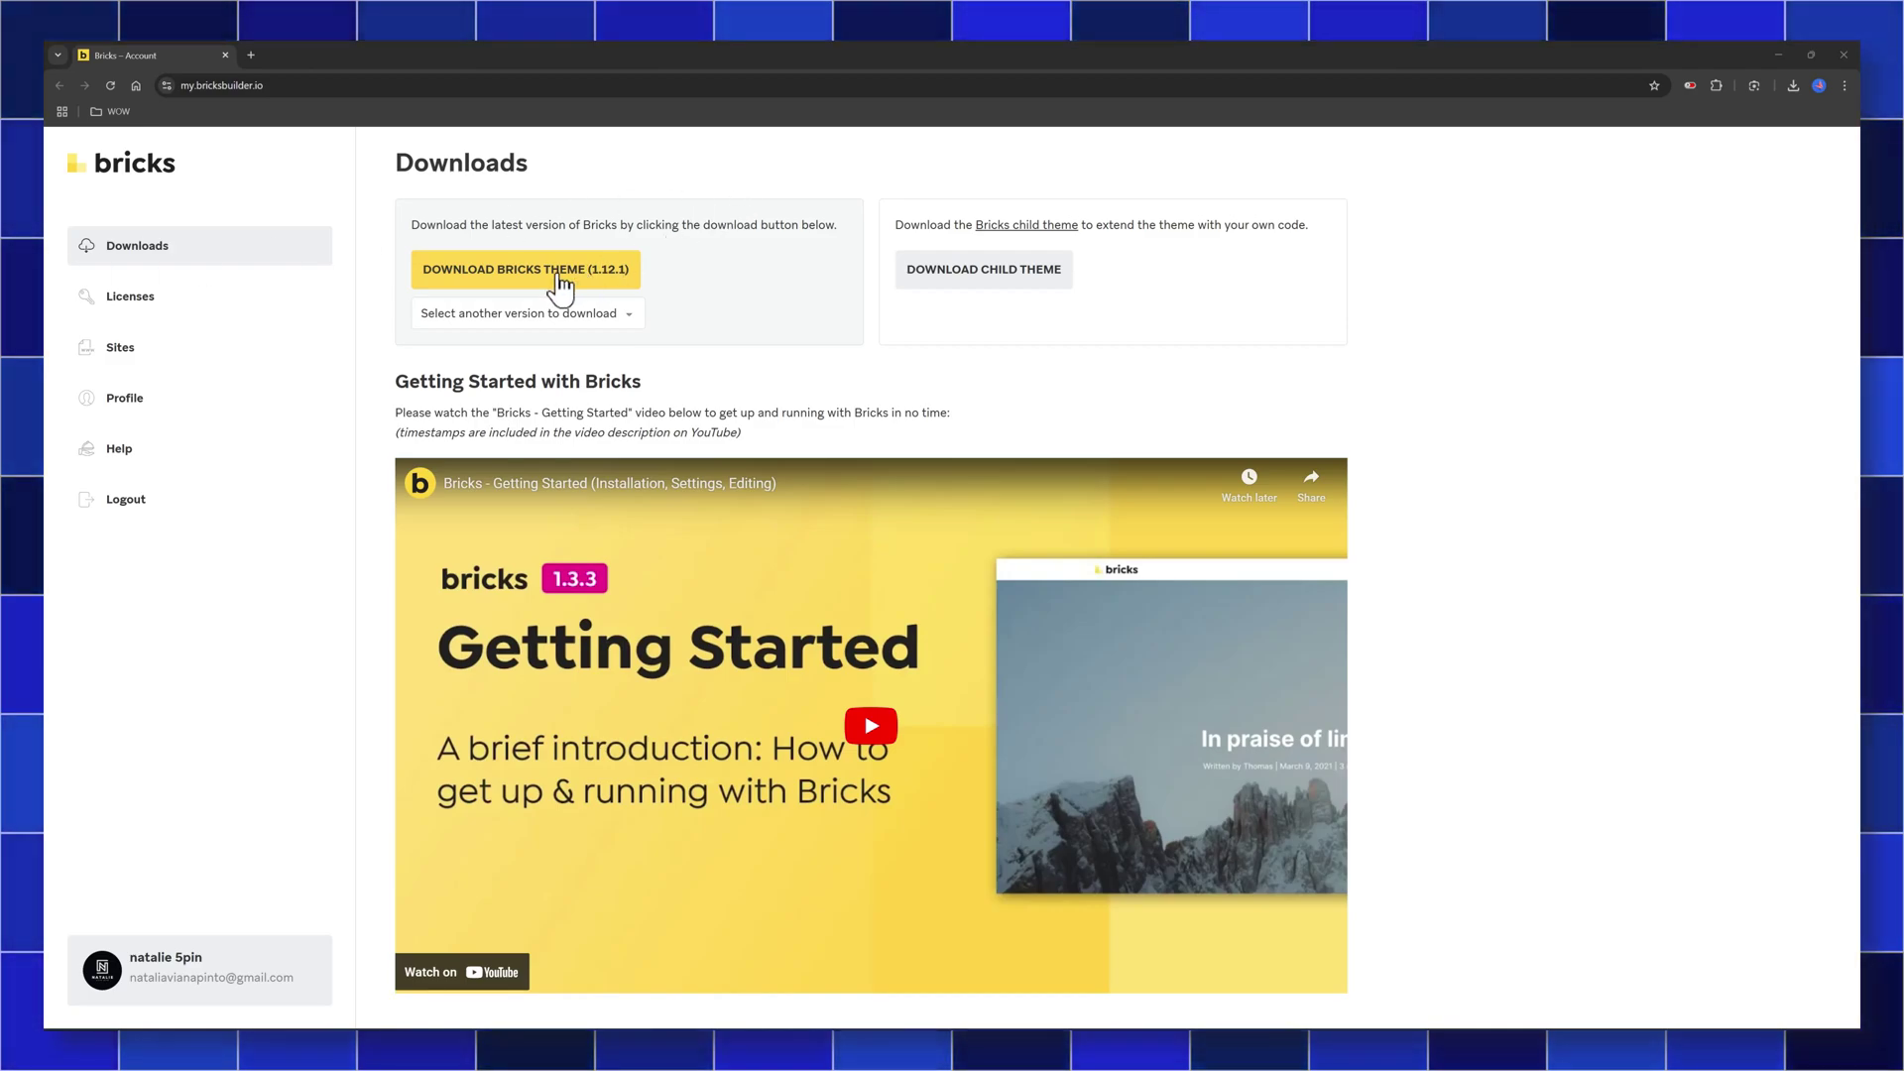
{"action": "left_click", "coordinate": [560, 282]}
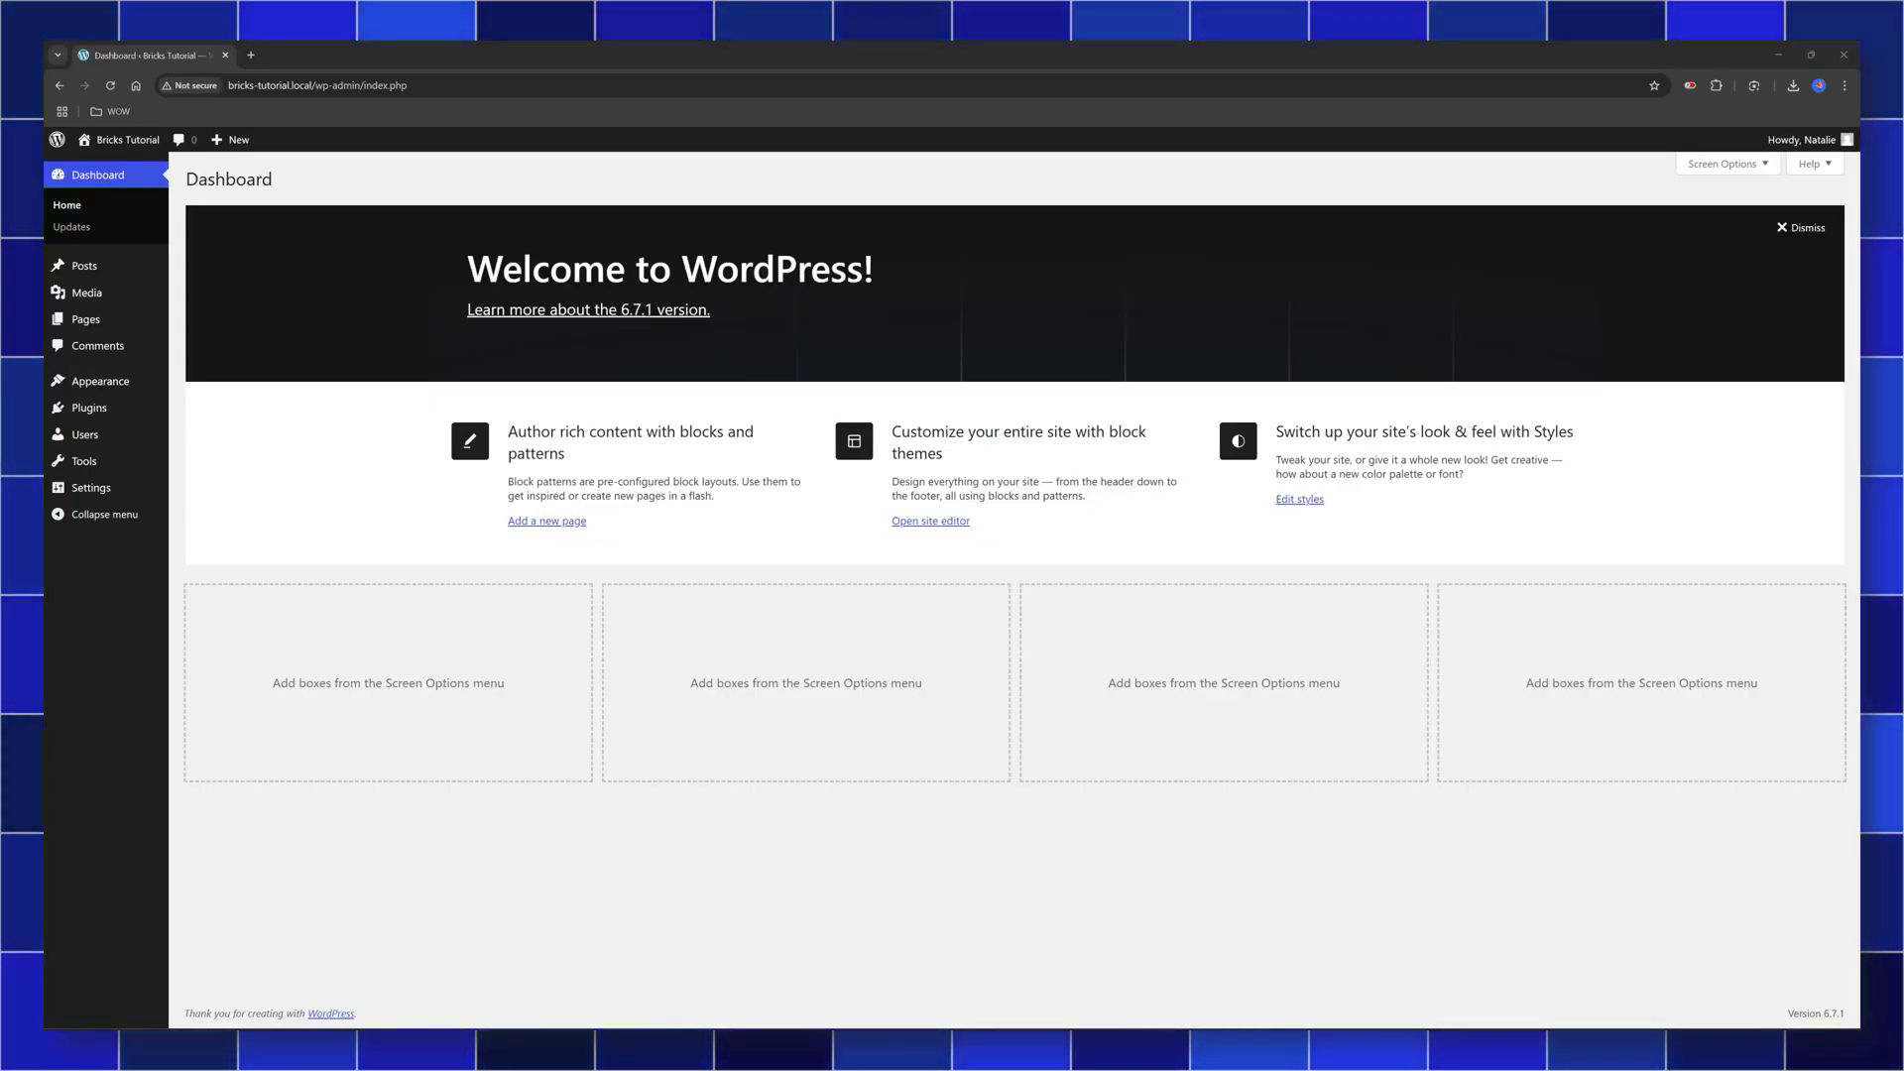
Upload bricks.1.12.1.zip from Chrome downloads through Add New Theme to install Bricks
{"action": "left_click", "coordinate": [198, 386]}
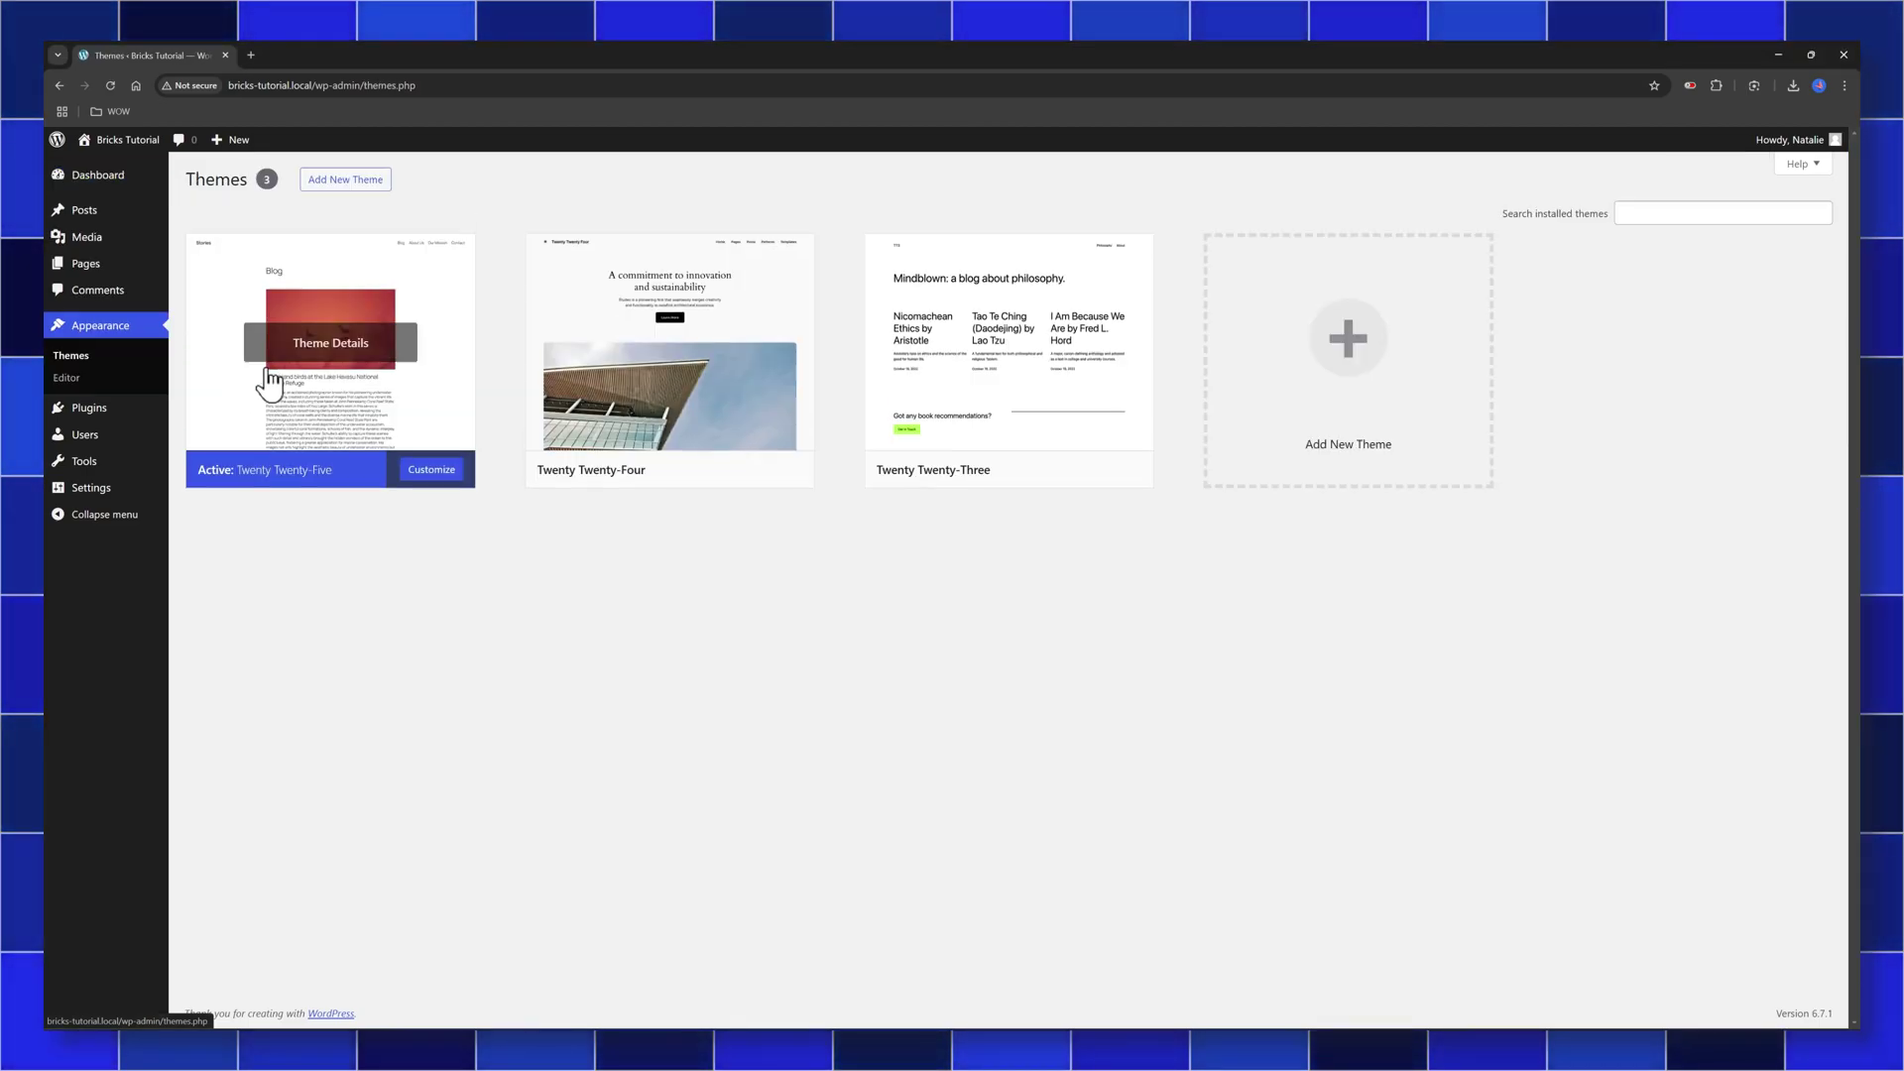
{"action": "left_click", "coordinate": [360, 180]}
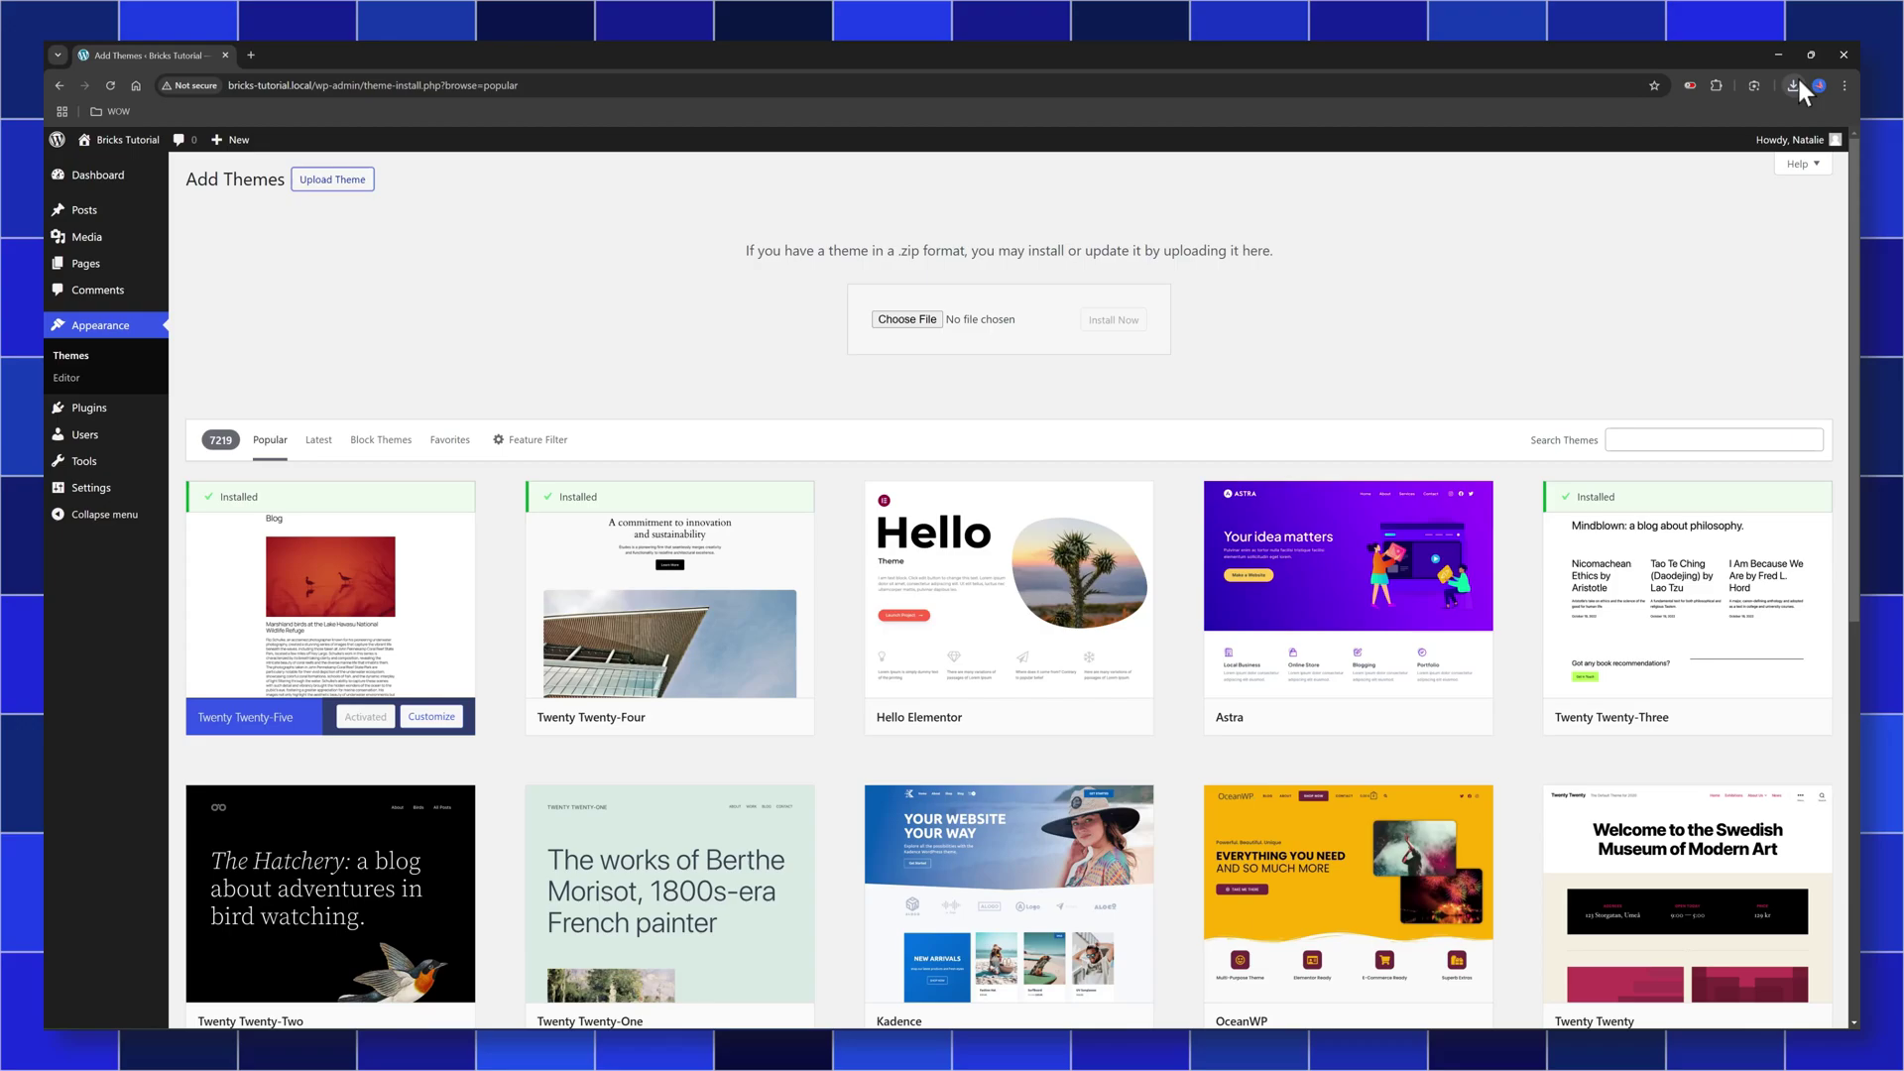
{"action": "left_click", "coordinate": [1793, 85]}
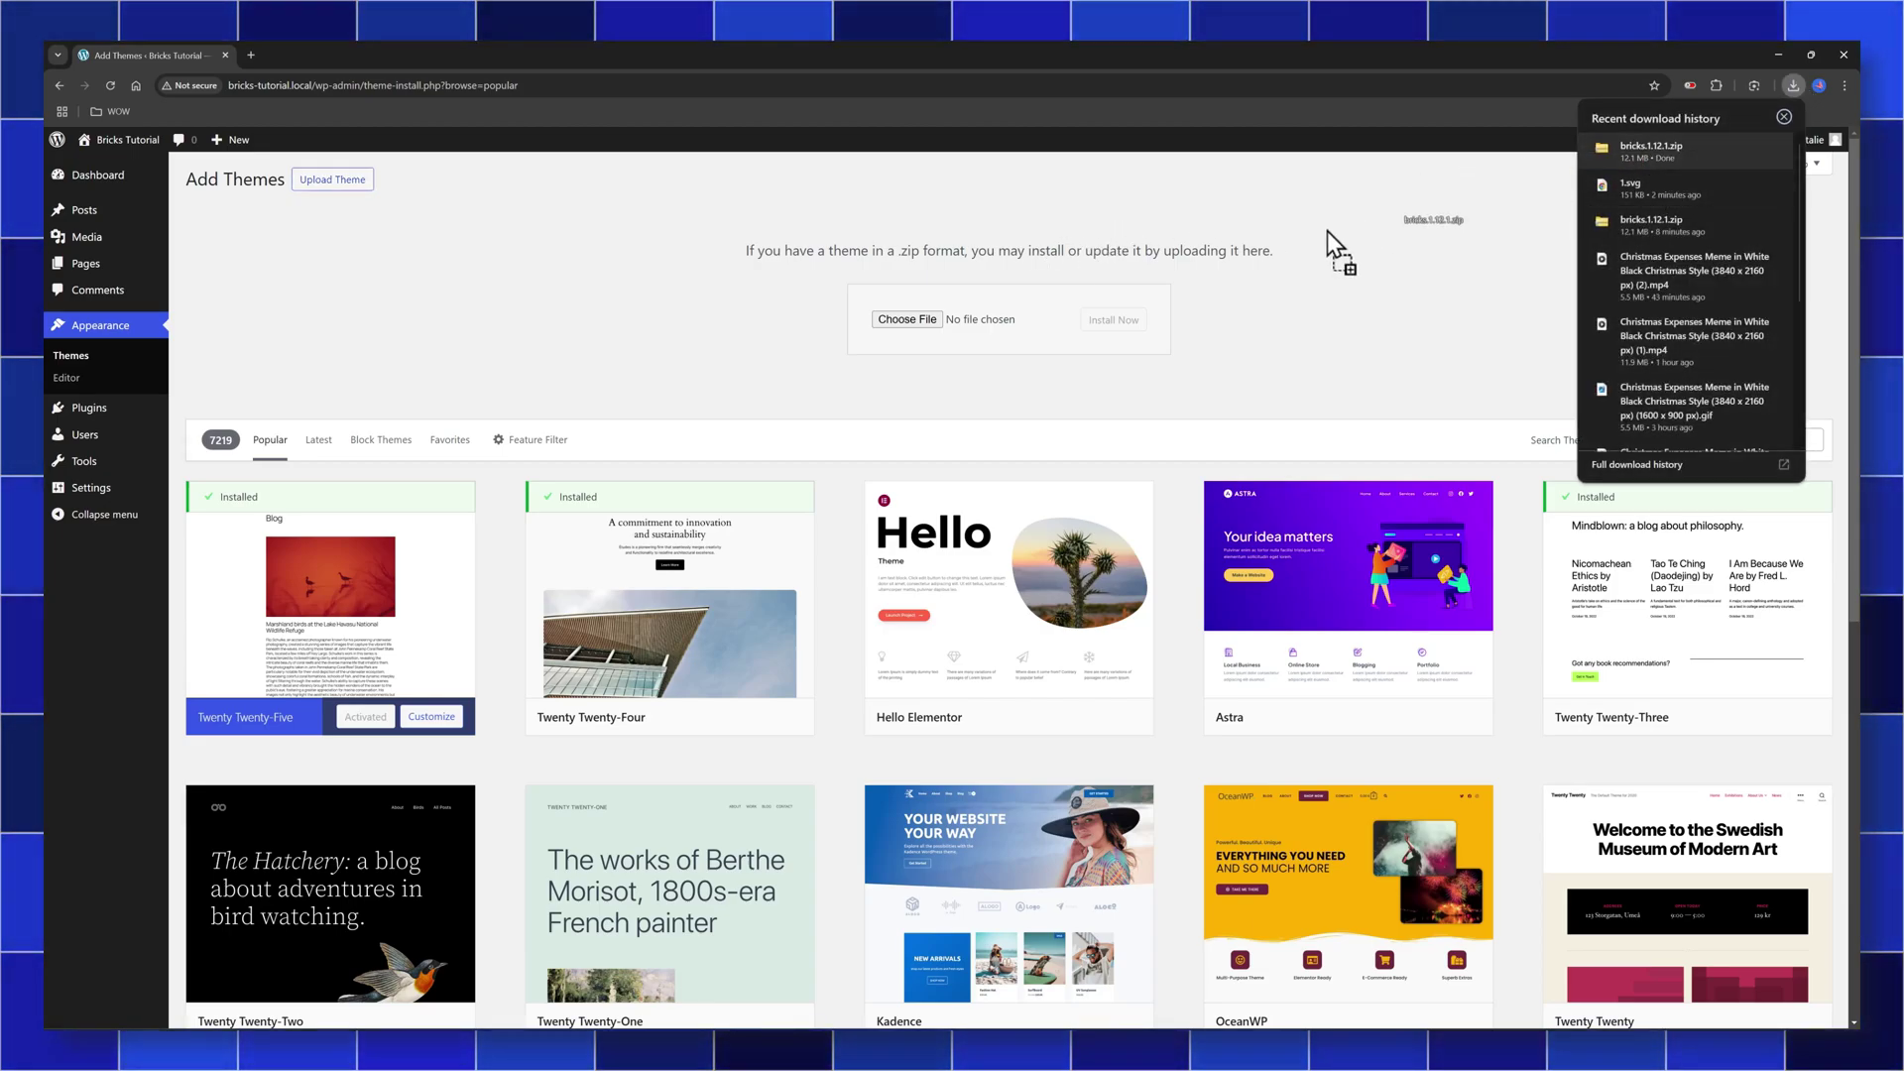
{"action": "left_click_drag", "start_coordinate": [1327, 230], "coordinate": [948, 335]}
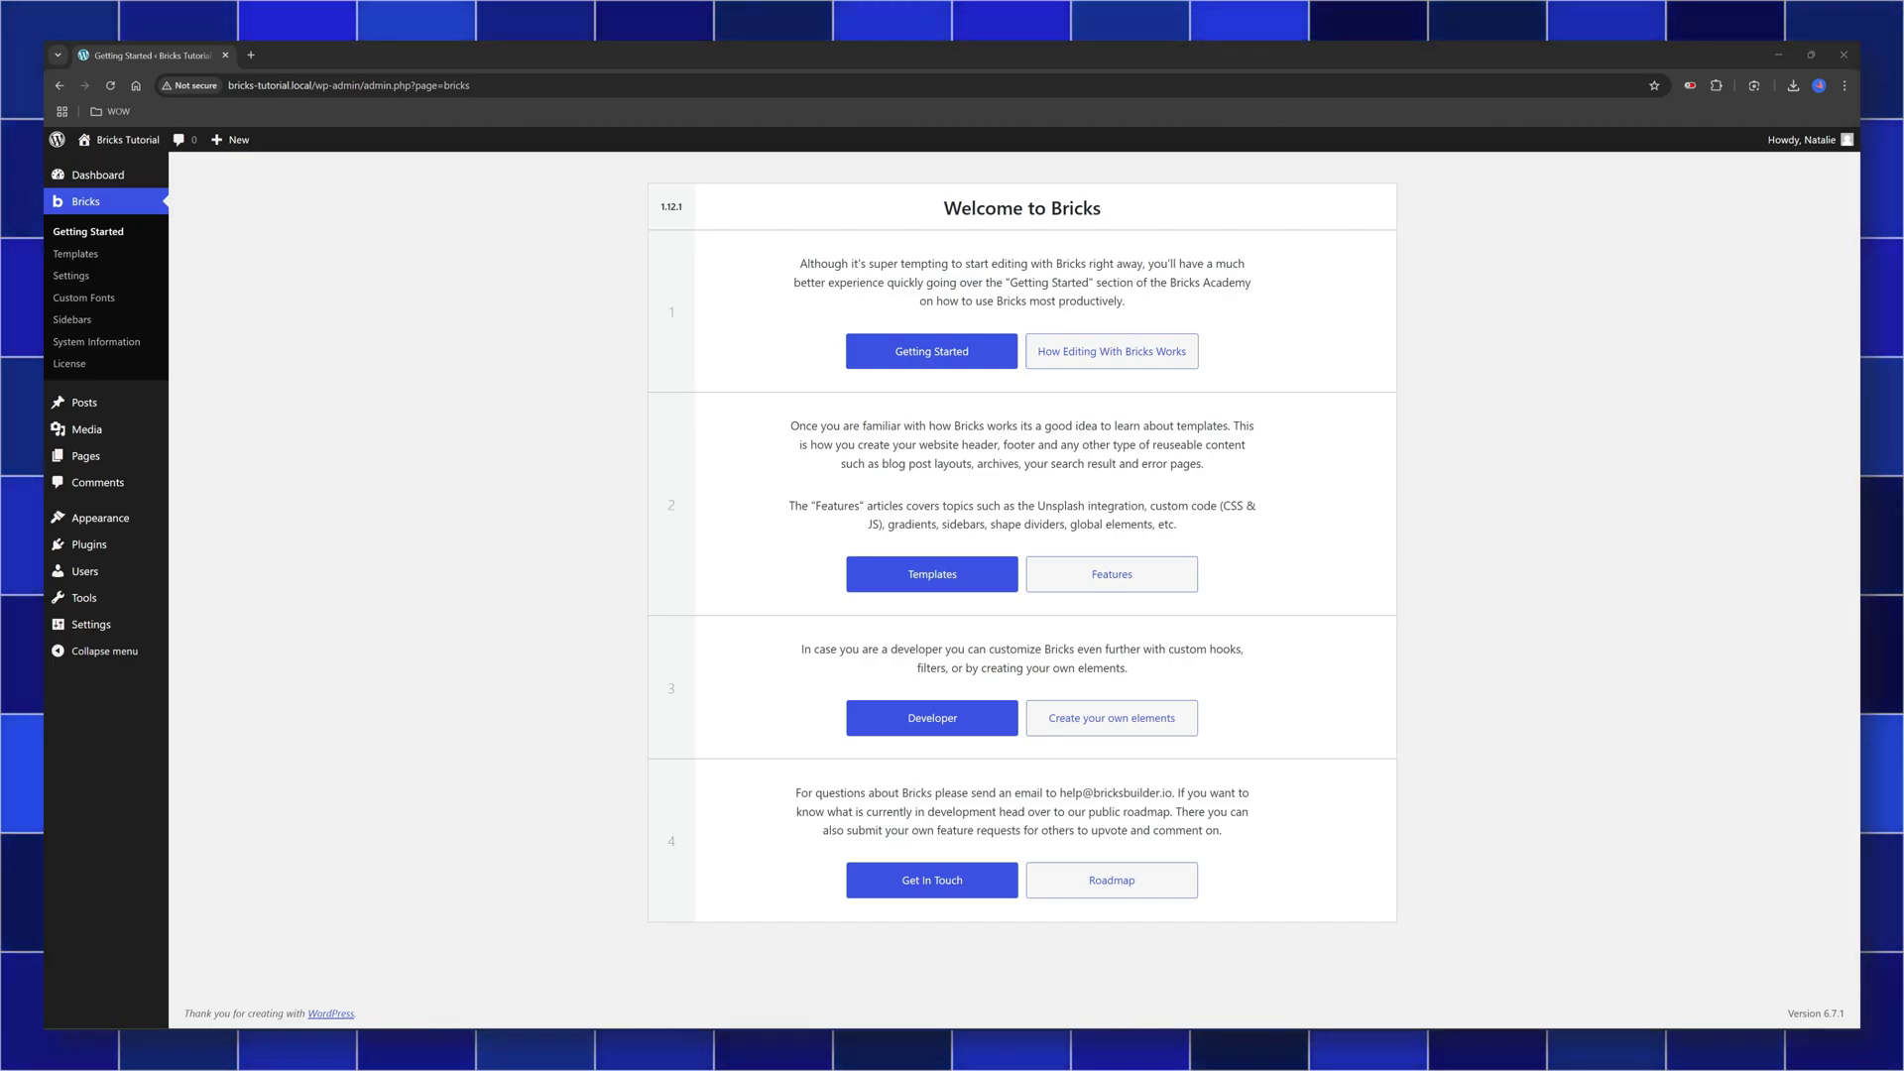
Open Appearance > Themes and check that Bricks is the active theme
{"action": "mouse_move", "coordinate": [148, 517]}
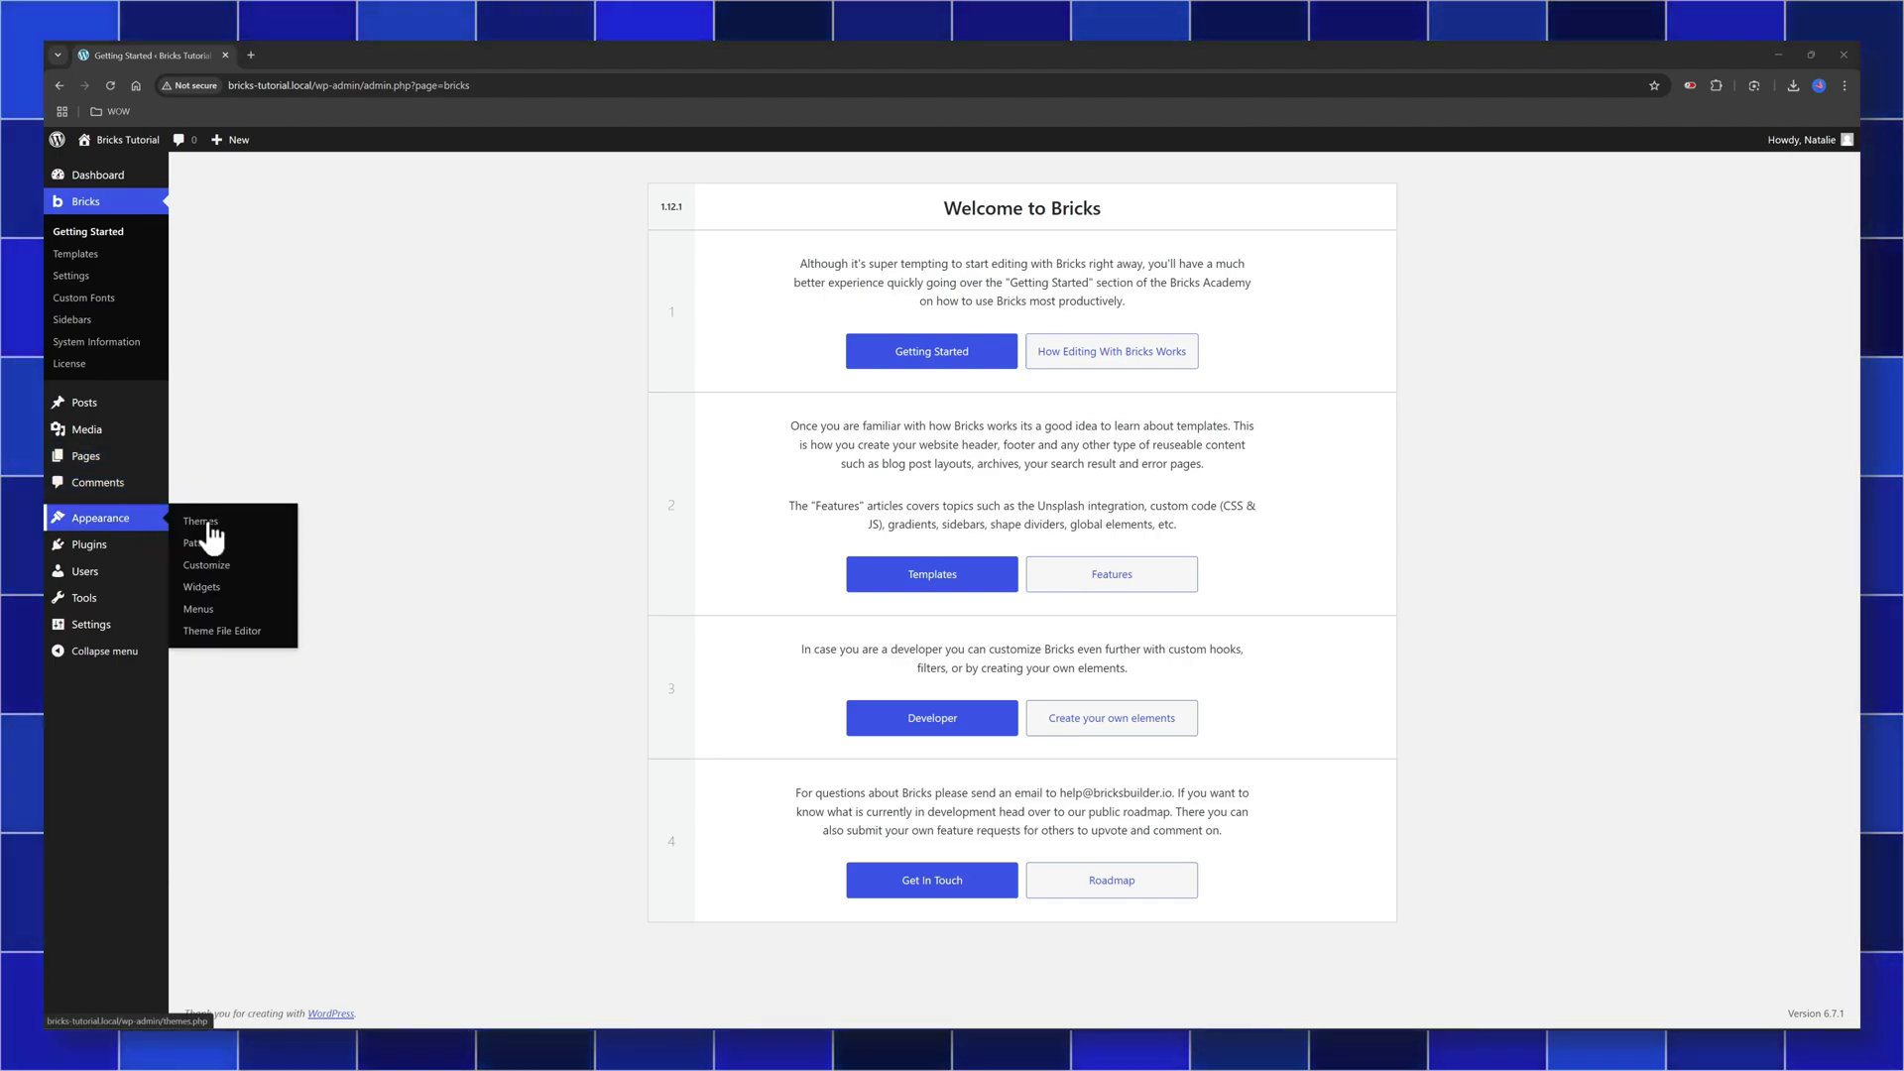
{"action": "left_click", "coordinate": [208, 530]}
{"action": "mouse_move", "coordinate": [597, 355]}
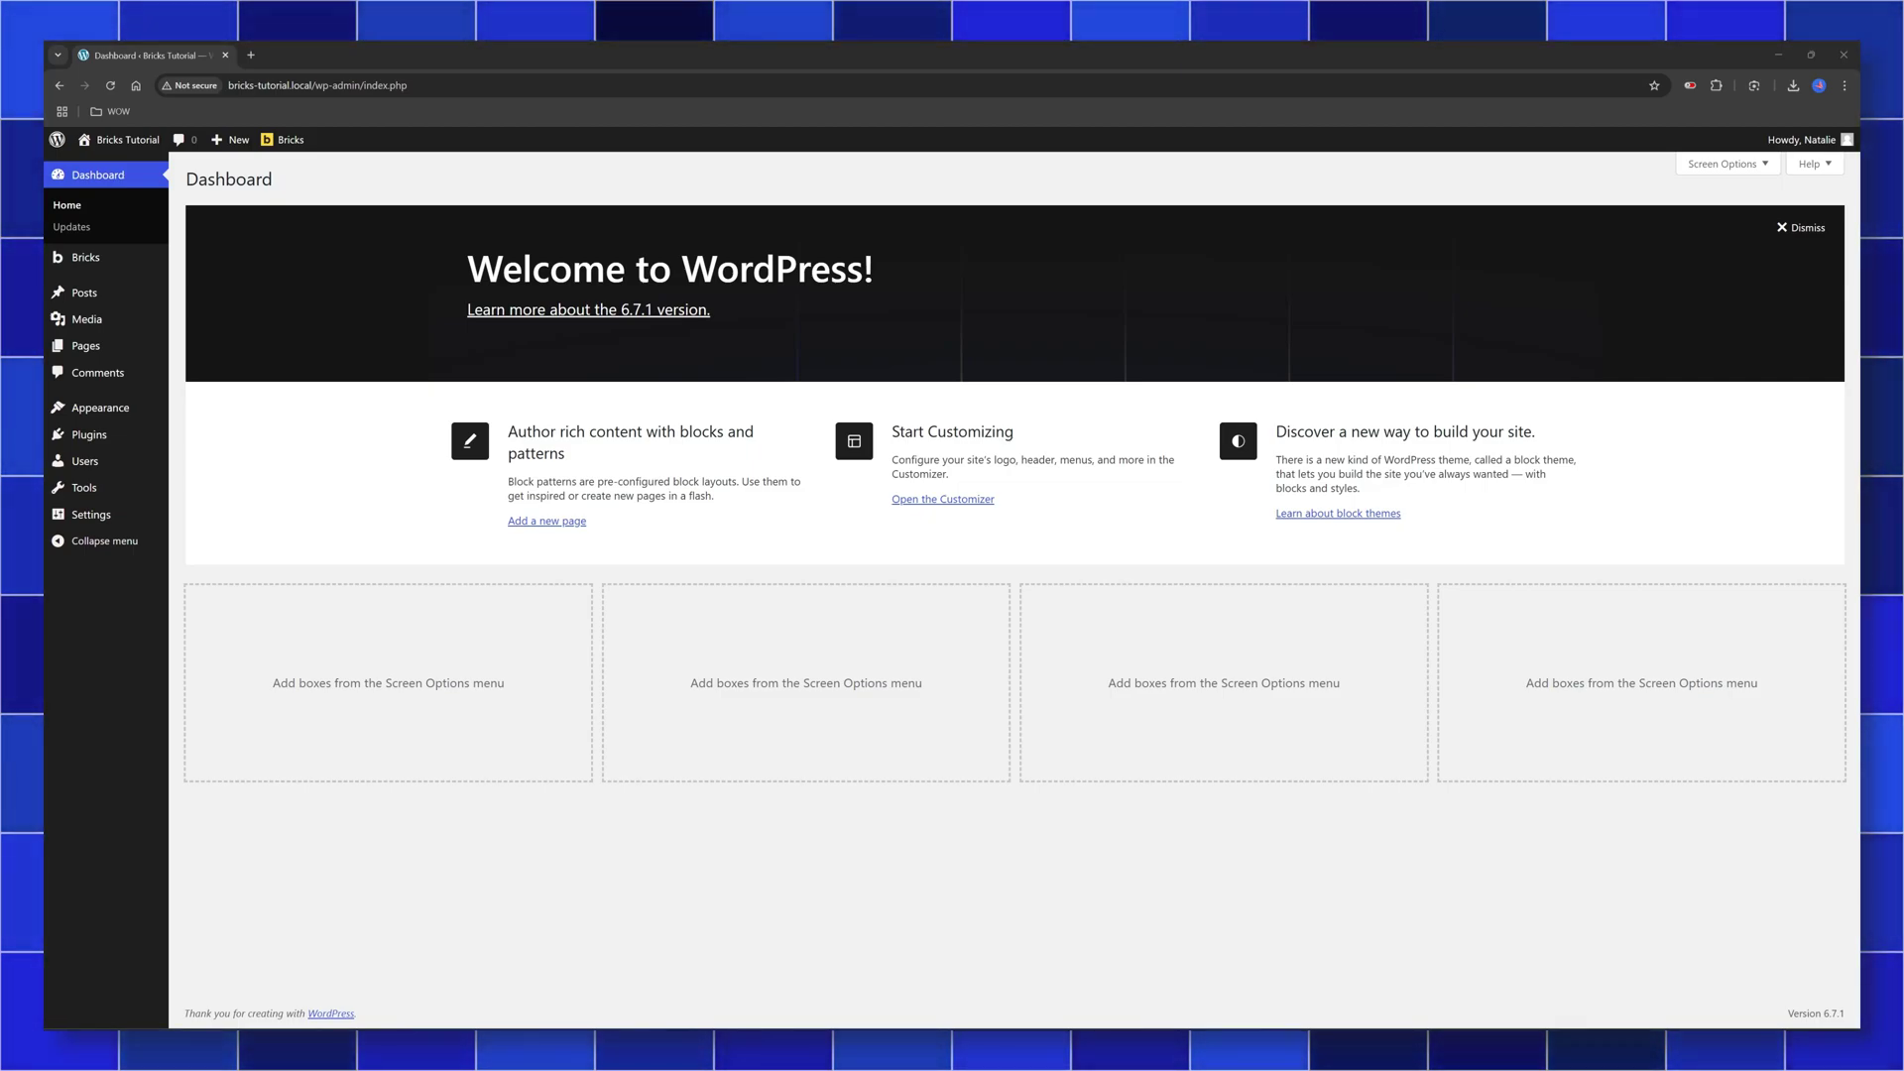
Add a new page, dismiss the welcome tour, title it 'Home', and launch Edit with Bricks
{"action": "mouse_move", "coordinate": [131, 347]}
{"action": "left_click", "coordinate": [213, 377]}
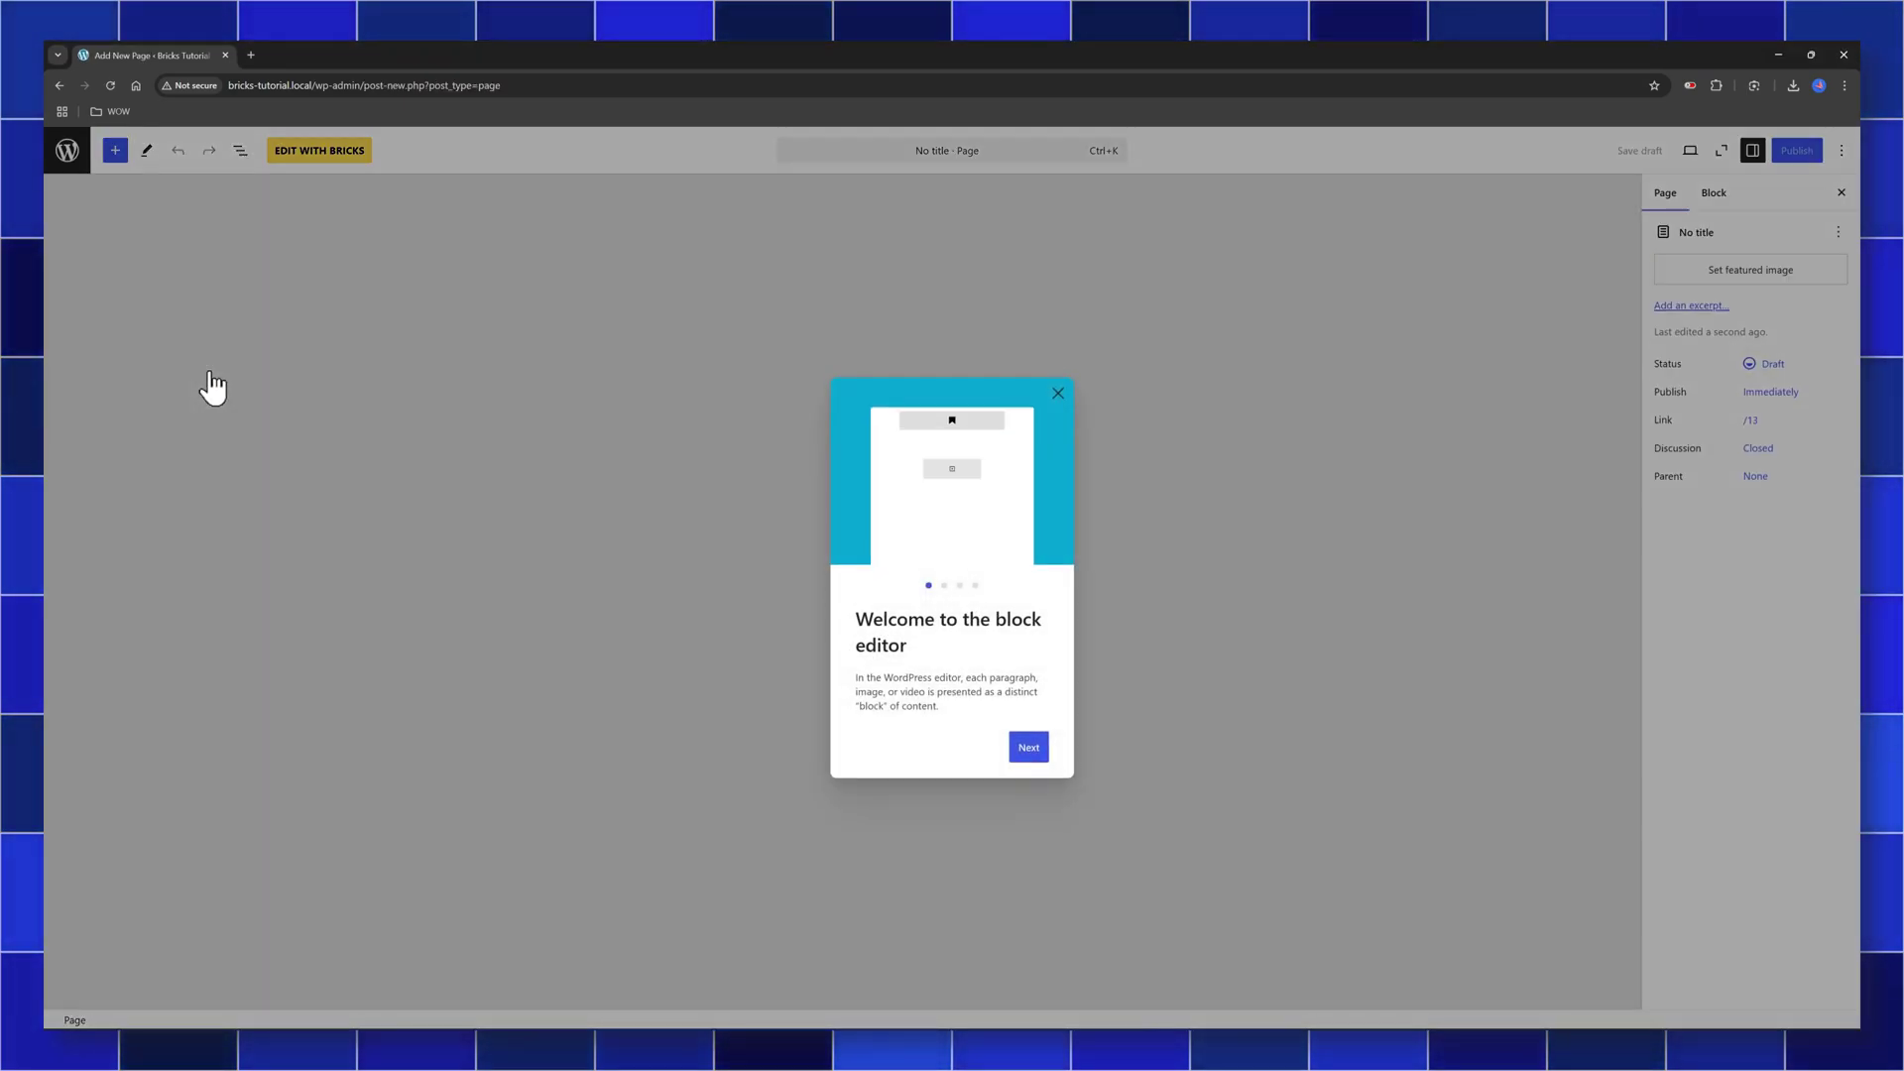
{"action": "left_click", "coordinate": [1059, 396]}
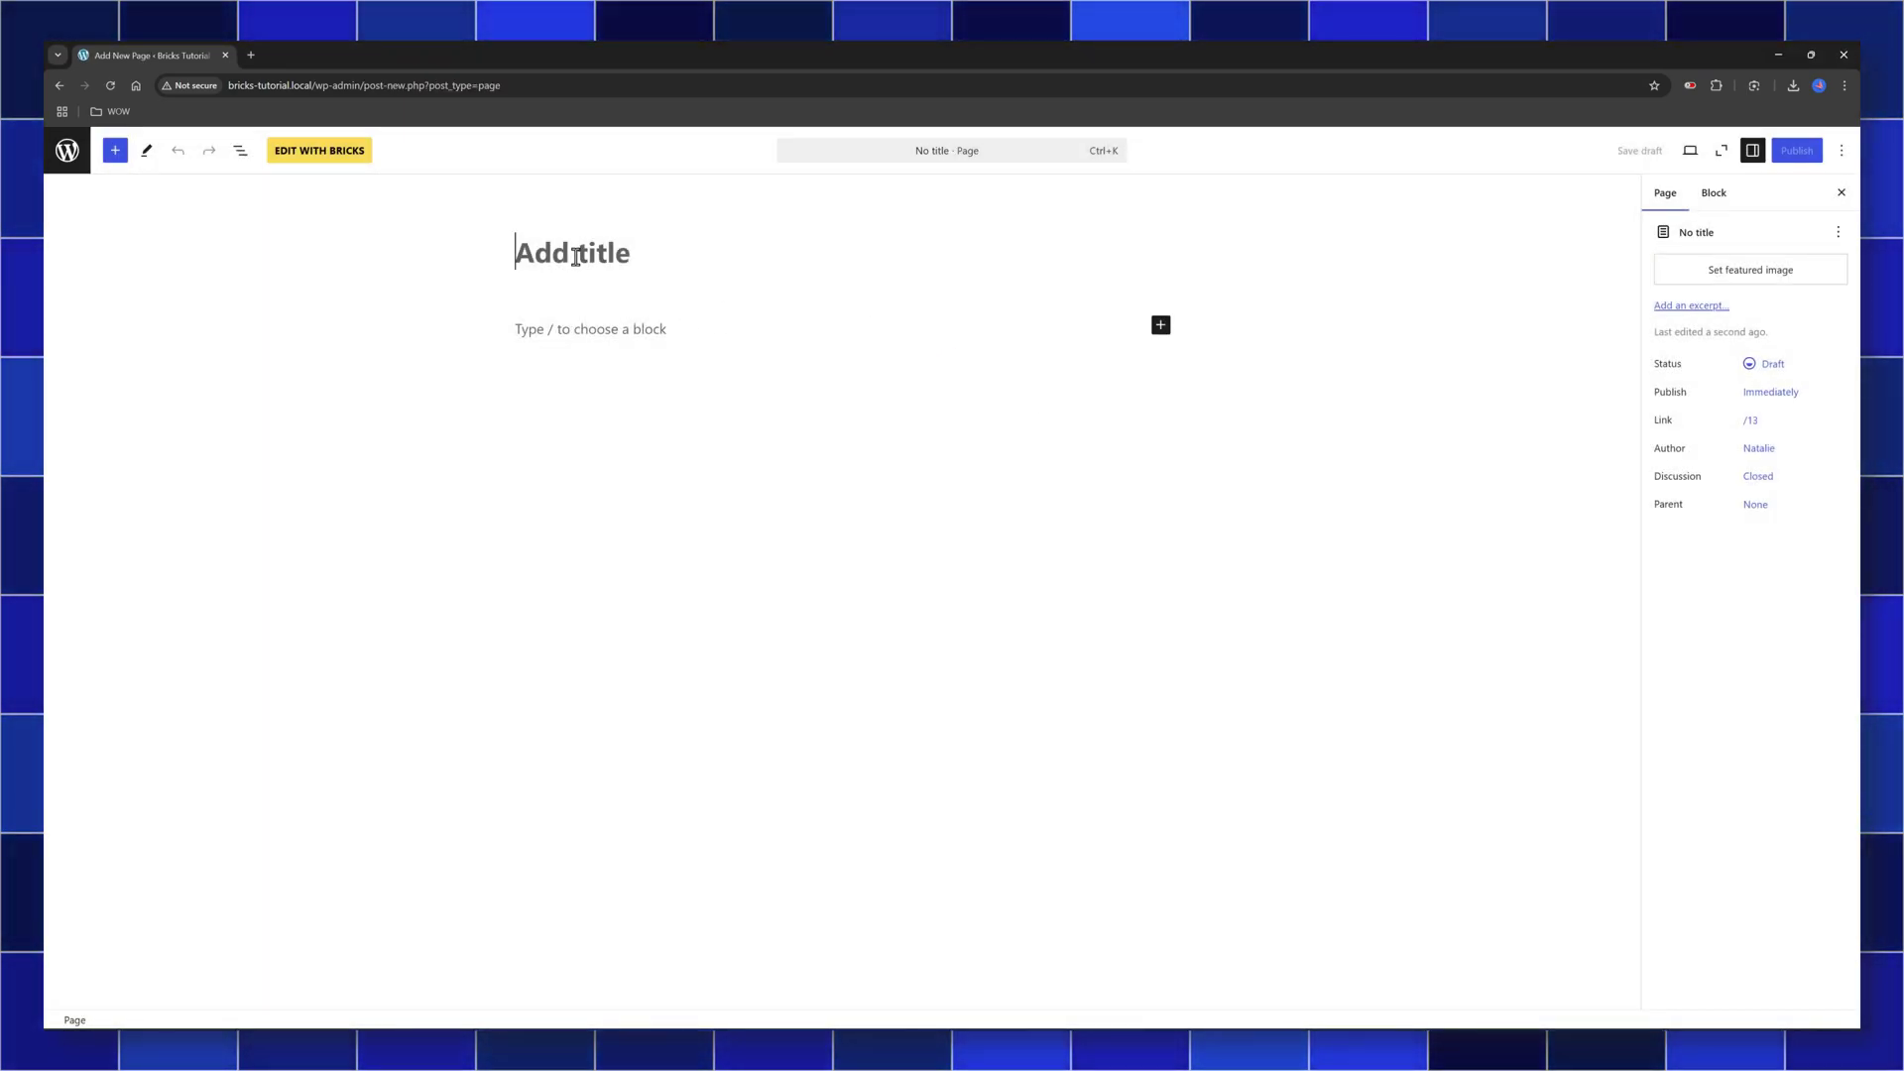
{"action": "type", "text": "Home"}
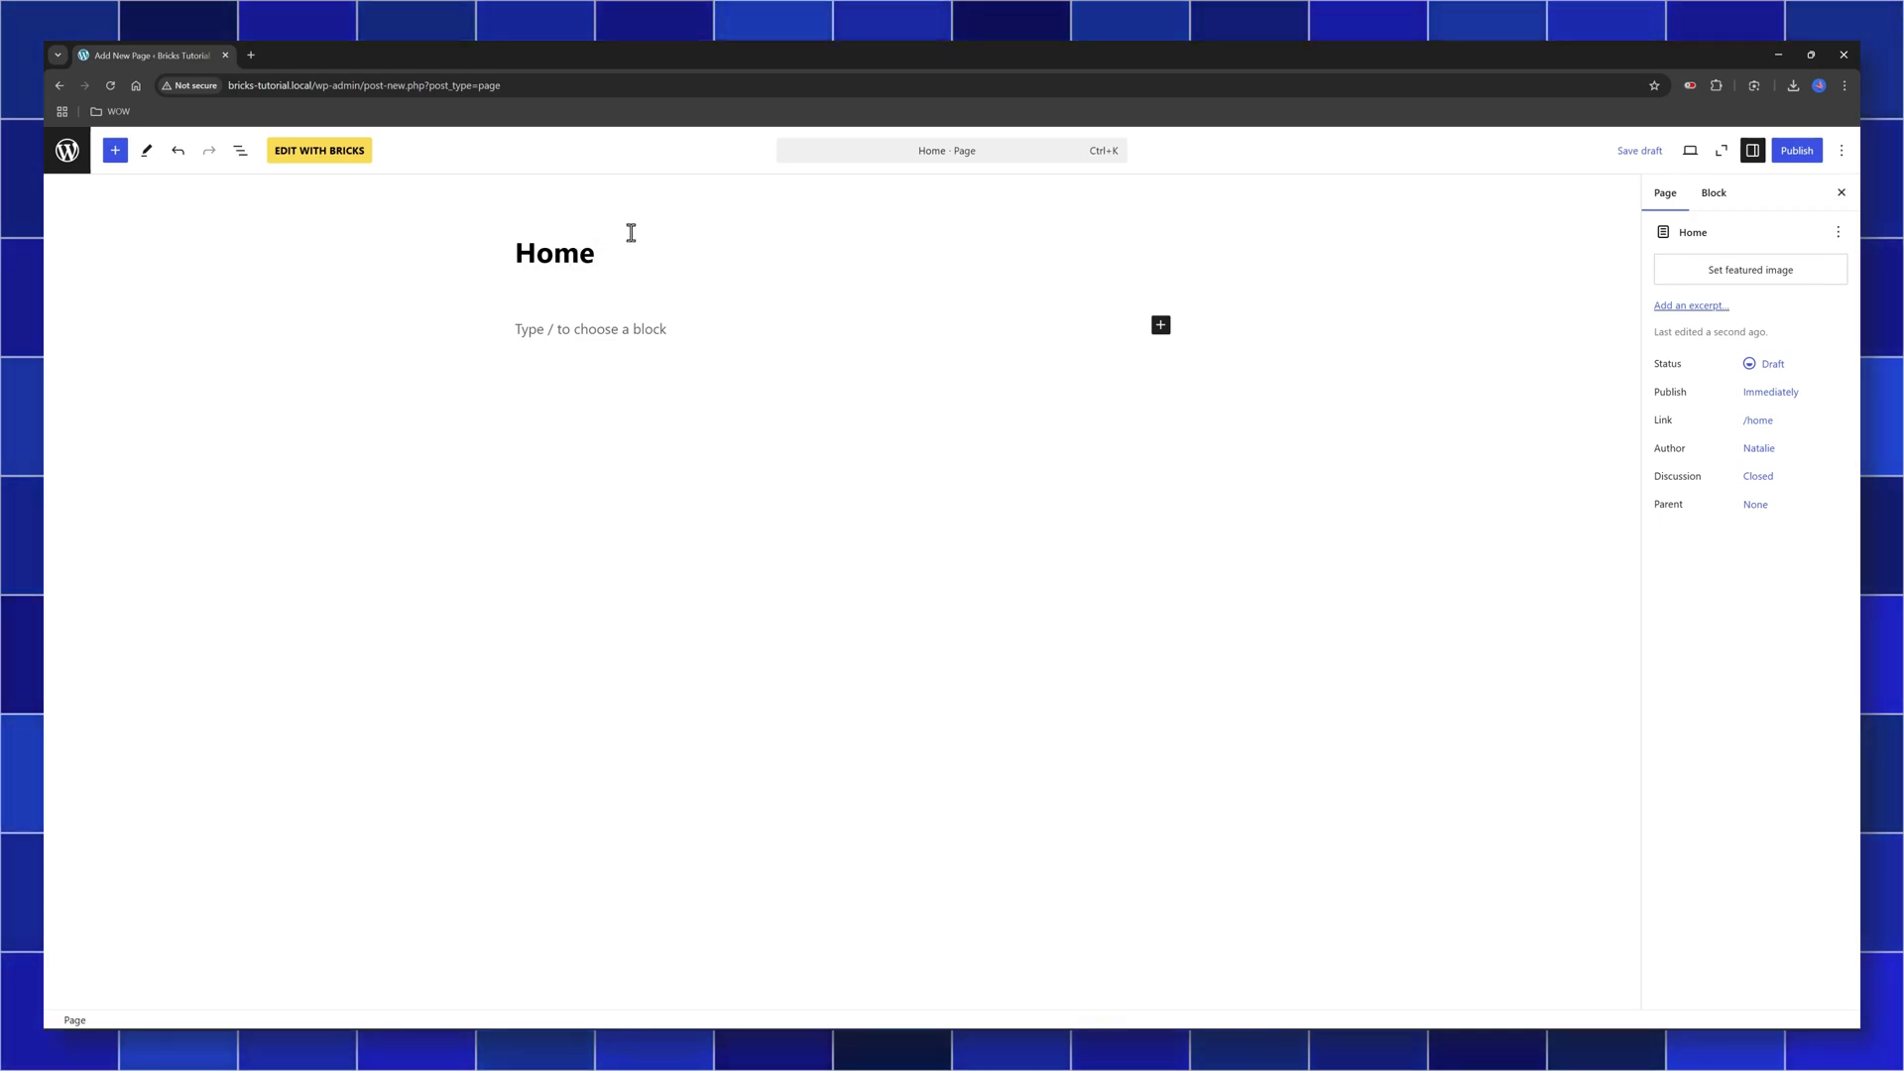
{"action": "left_click", "coordinate": [313, 156]}
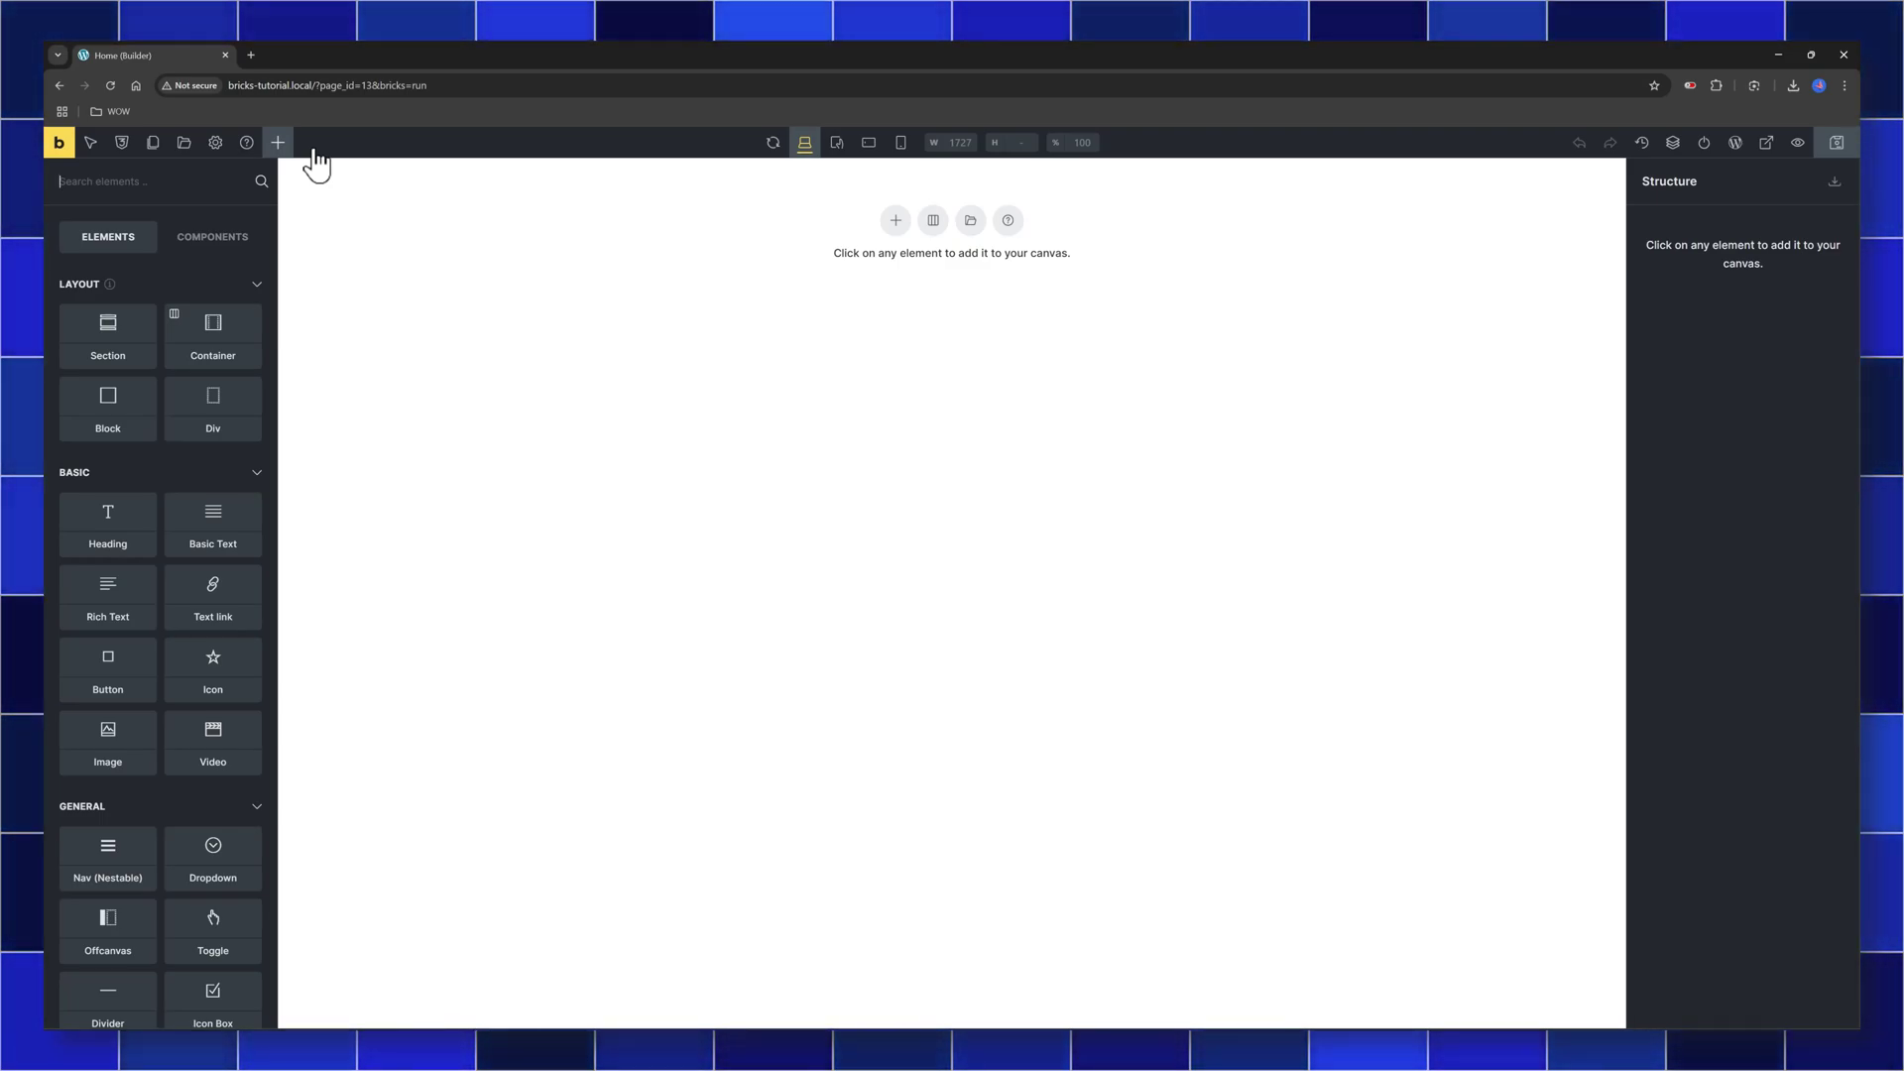
Widen the Elements panel, drop a Section onto the empty canvas, and select its Container
{"action": "left_click_drag", "start_coordinate": [277, 593], "coordinate": [339, 593]}
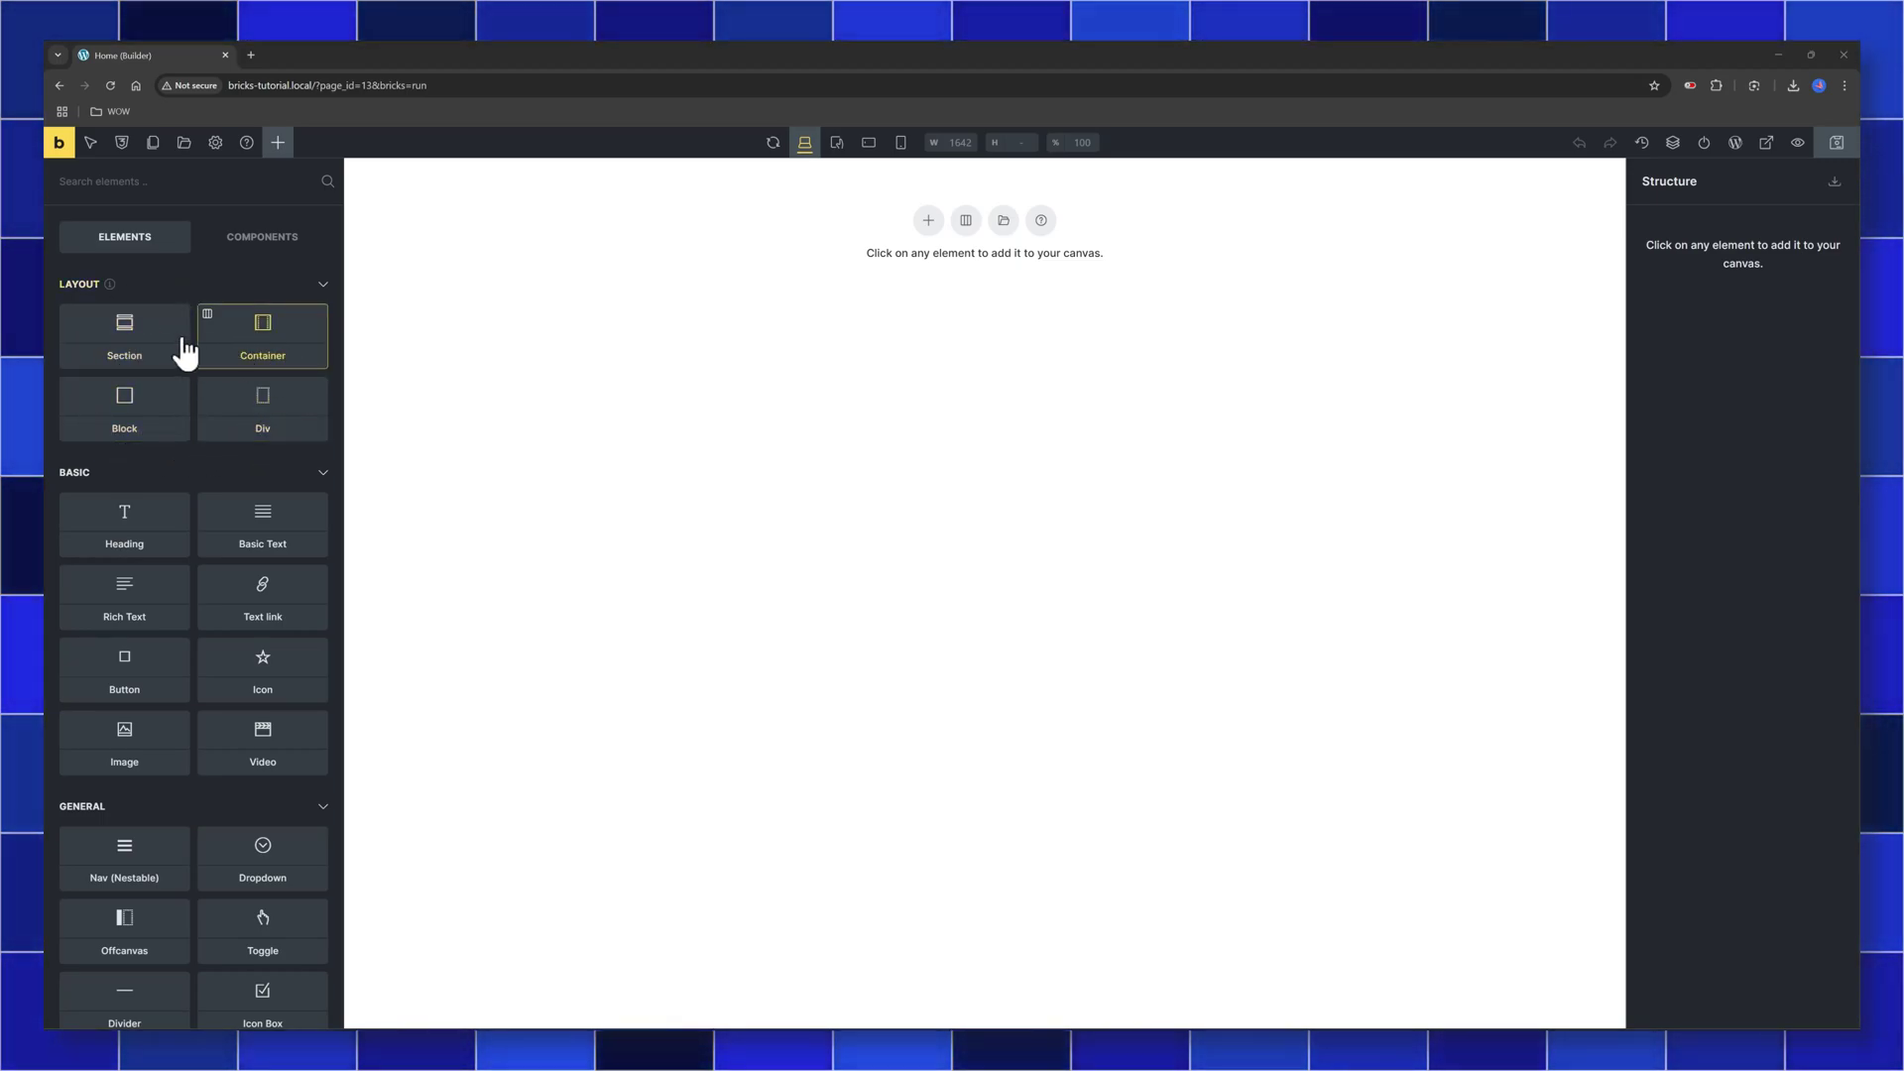
{"action": "mouse_move", "coordinate": [171, 354]}
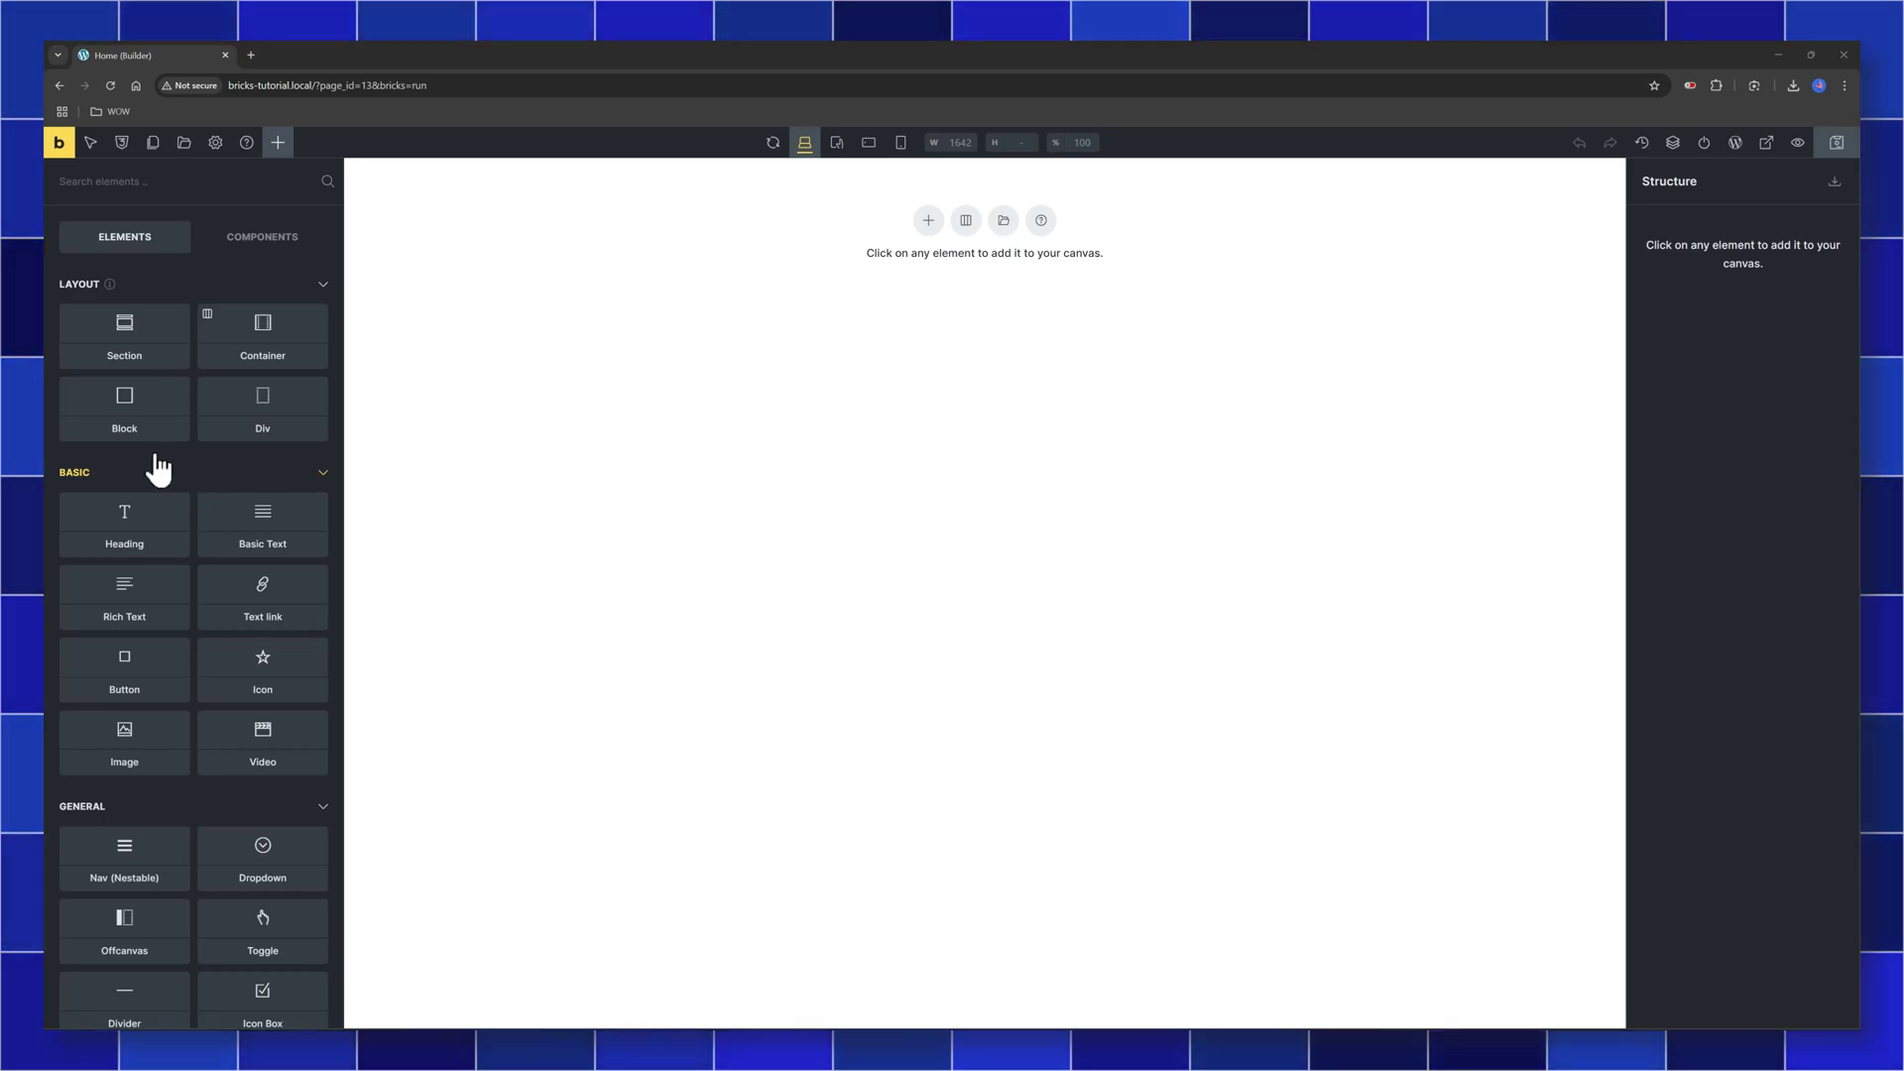
{"action": "left_click_drag", "start_coordinate": [62, 339], "coordinate": [982, 273]}
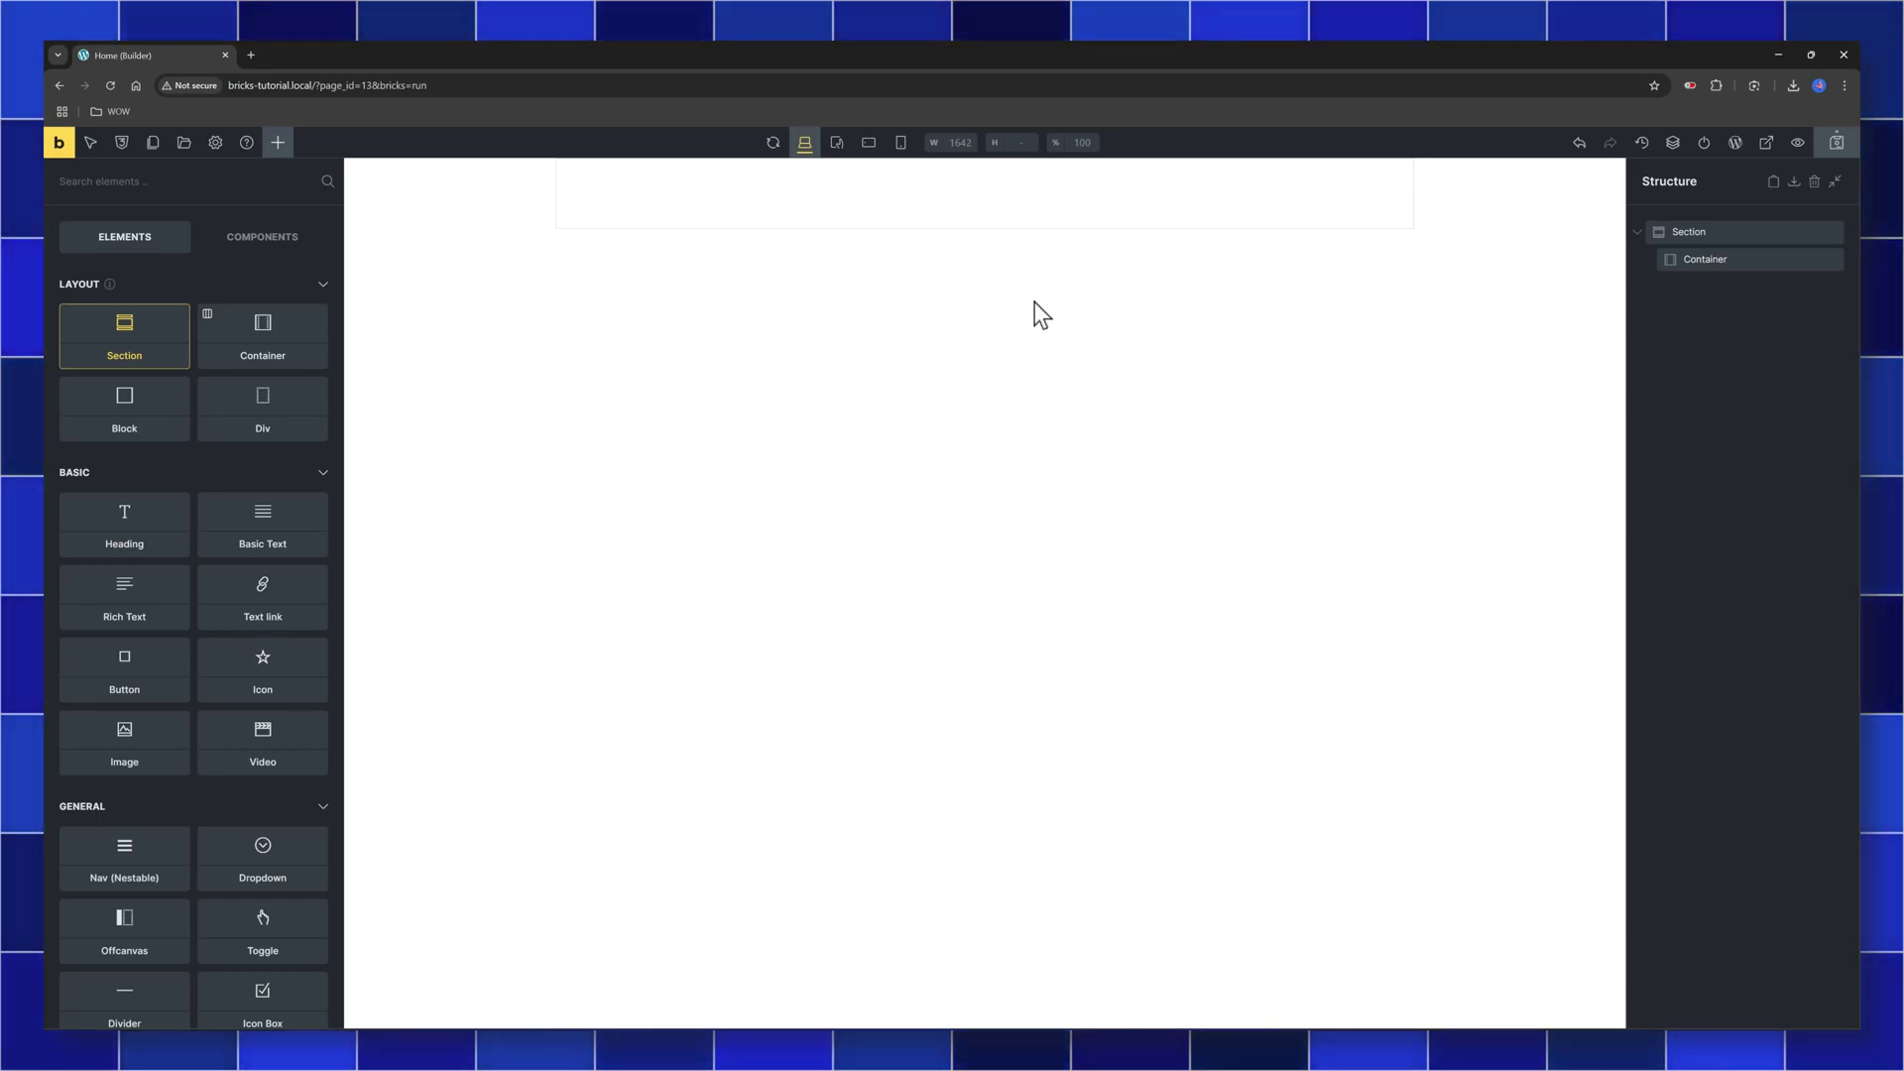
{"action": "left_click", "coordinate": [1749, 259]}
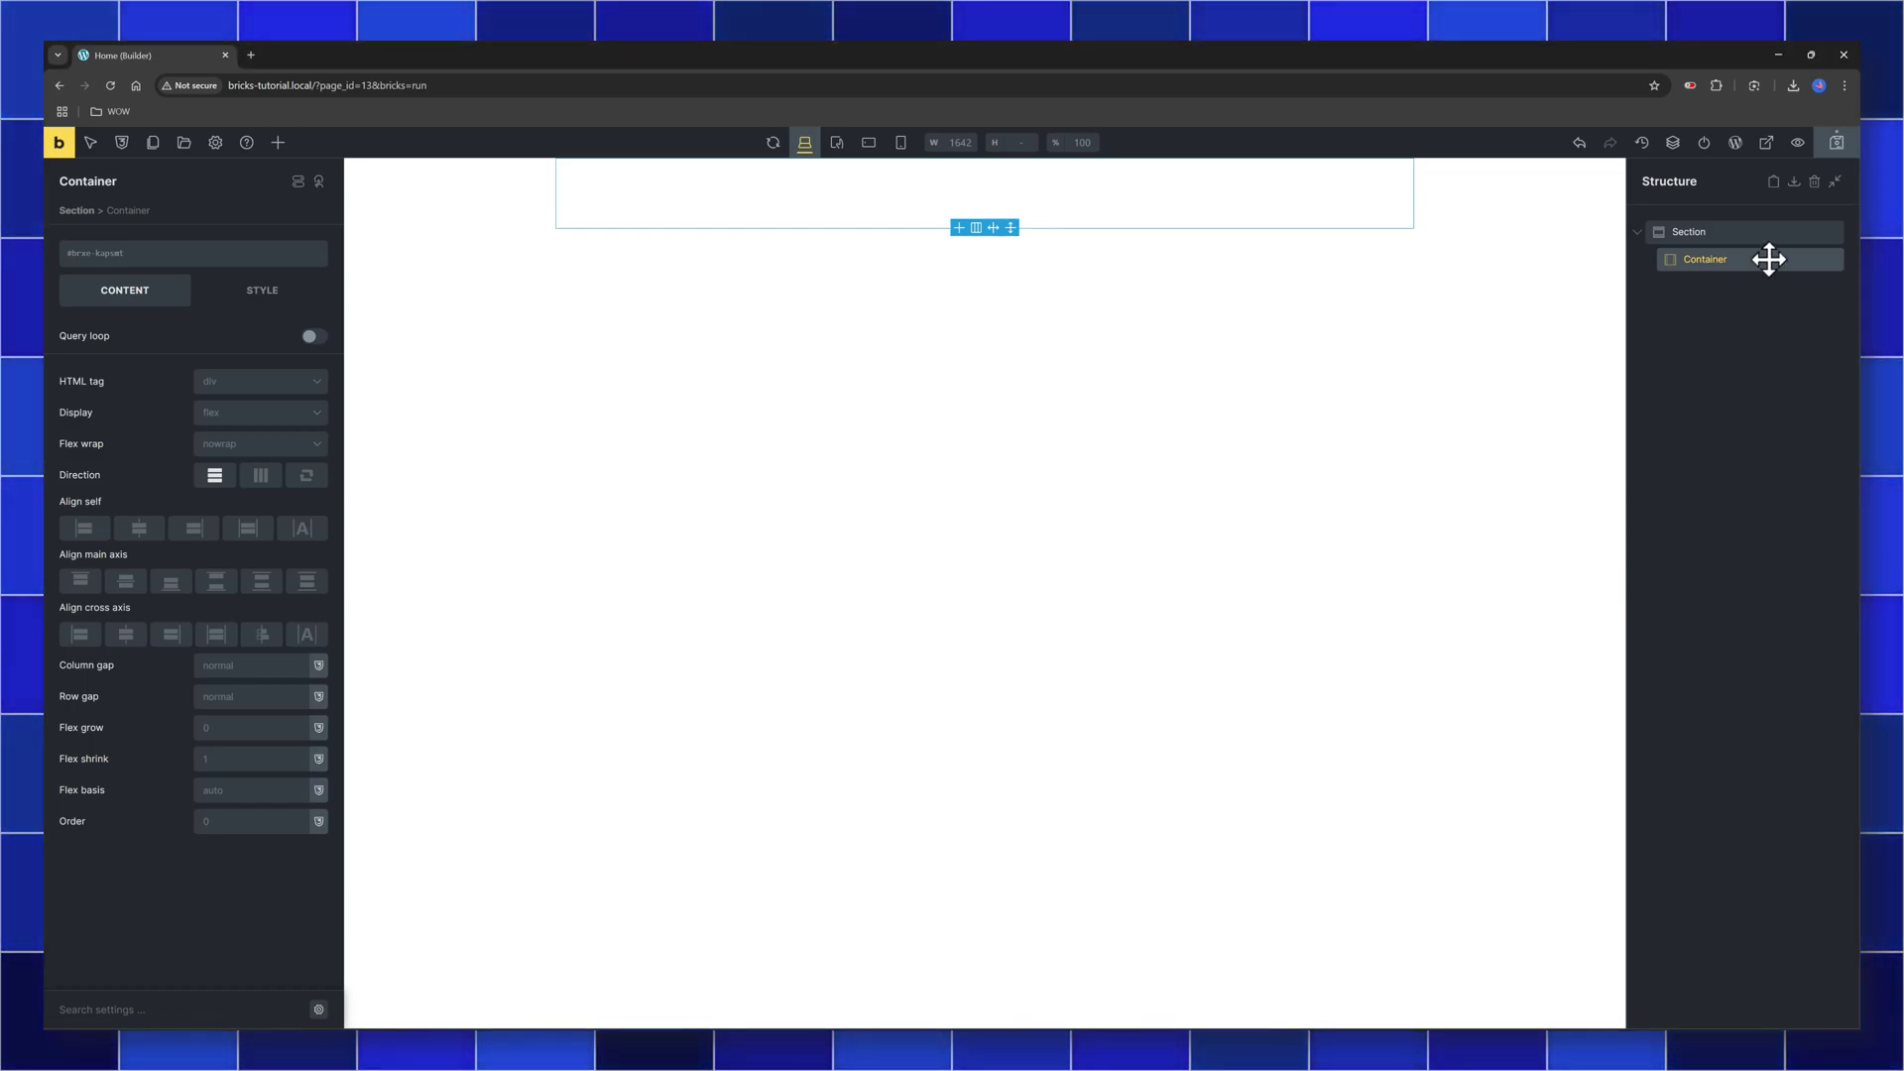
Add a Block inside the Container, then check the Block and Container settings
{"action": "left_click", "coordinate": [278, 142]}
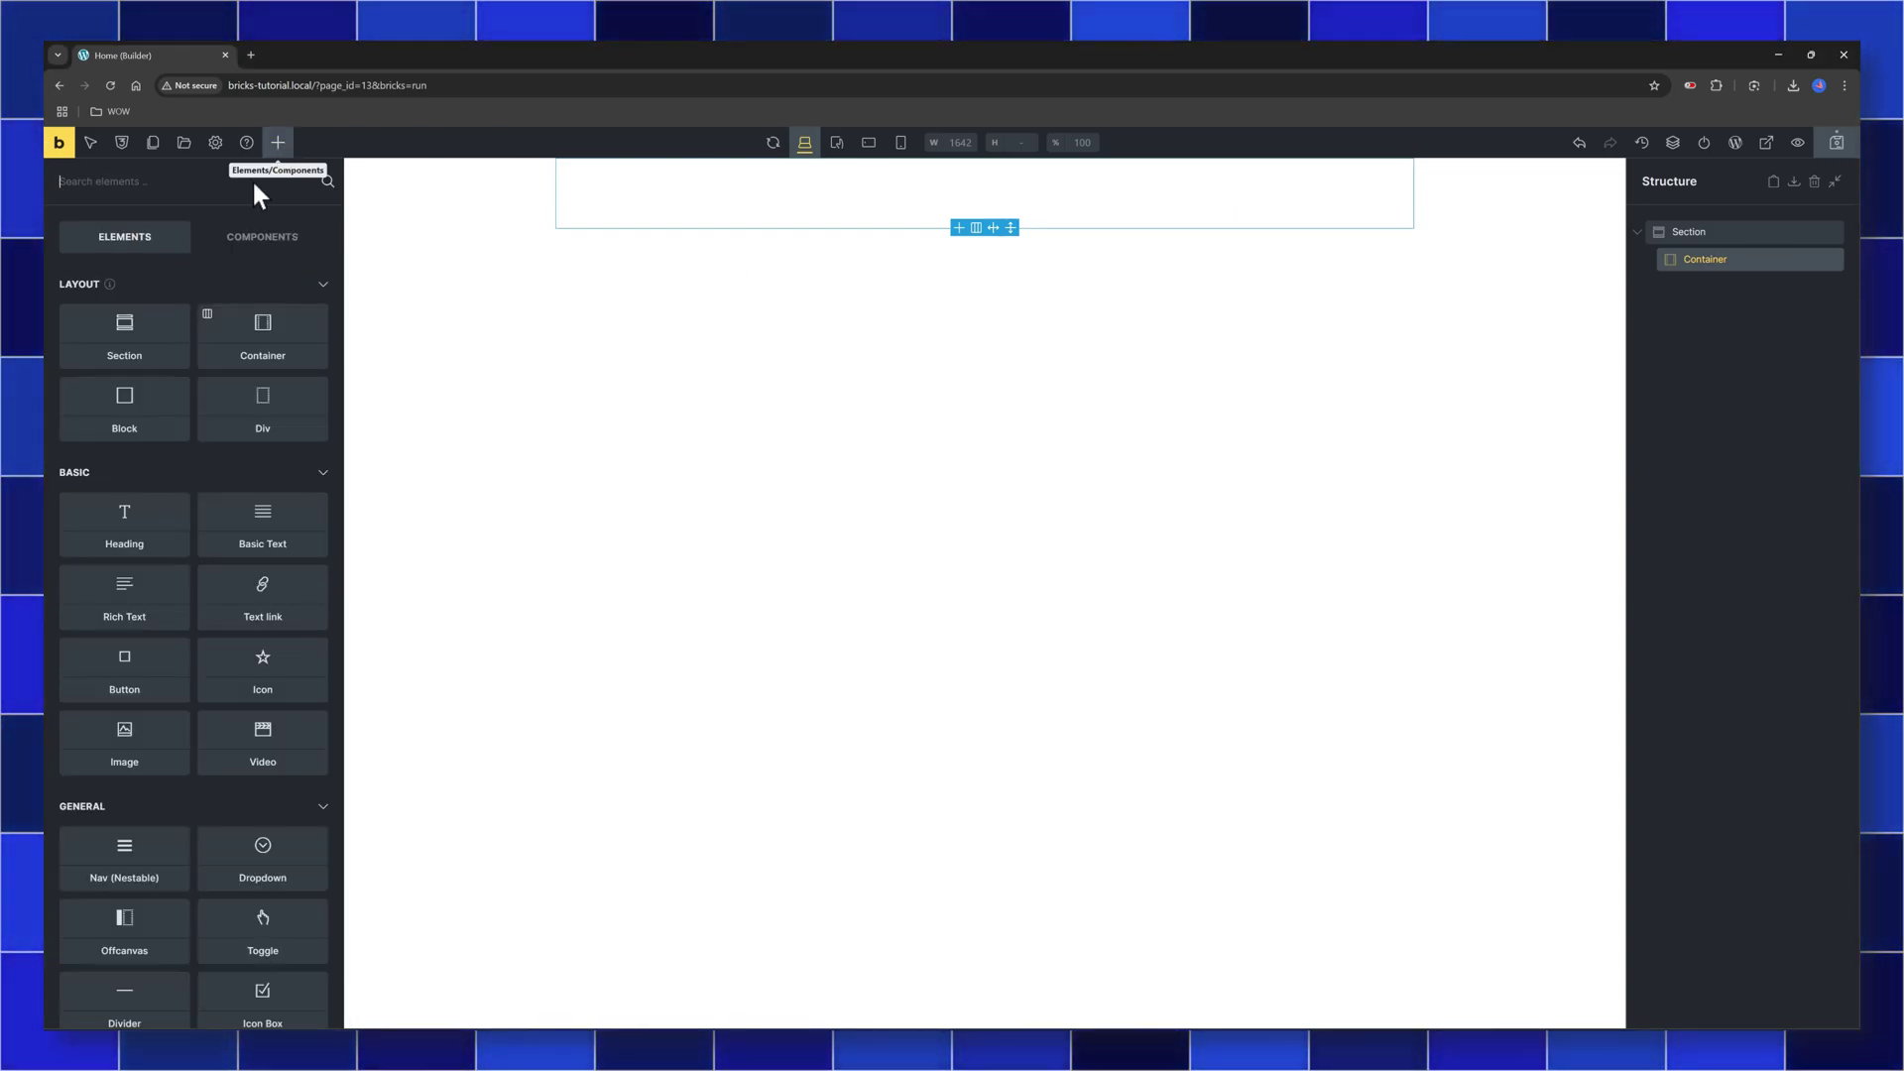
{"action": "left_click", "coordinate": [119, 424]}
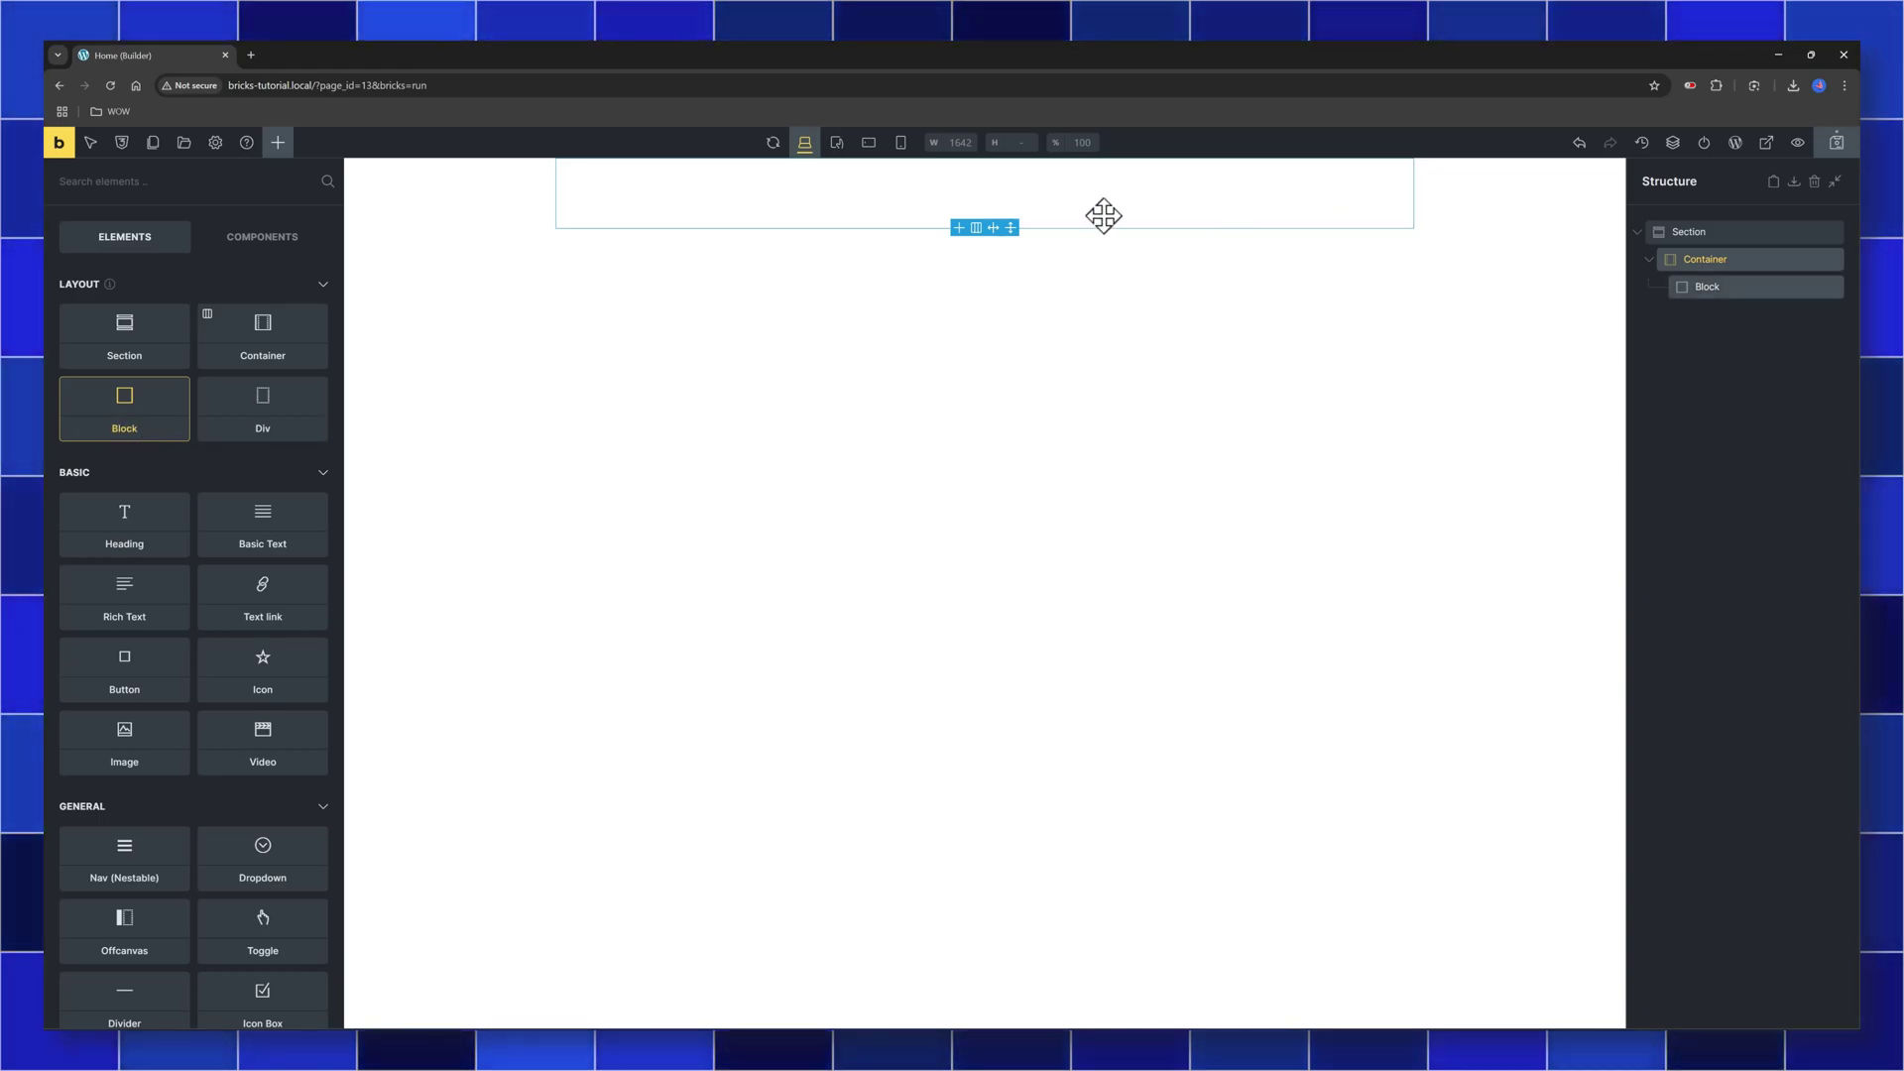
{"action": "left_click", "coordinate": [988, 203]}
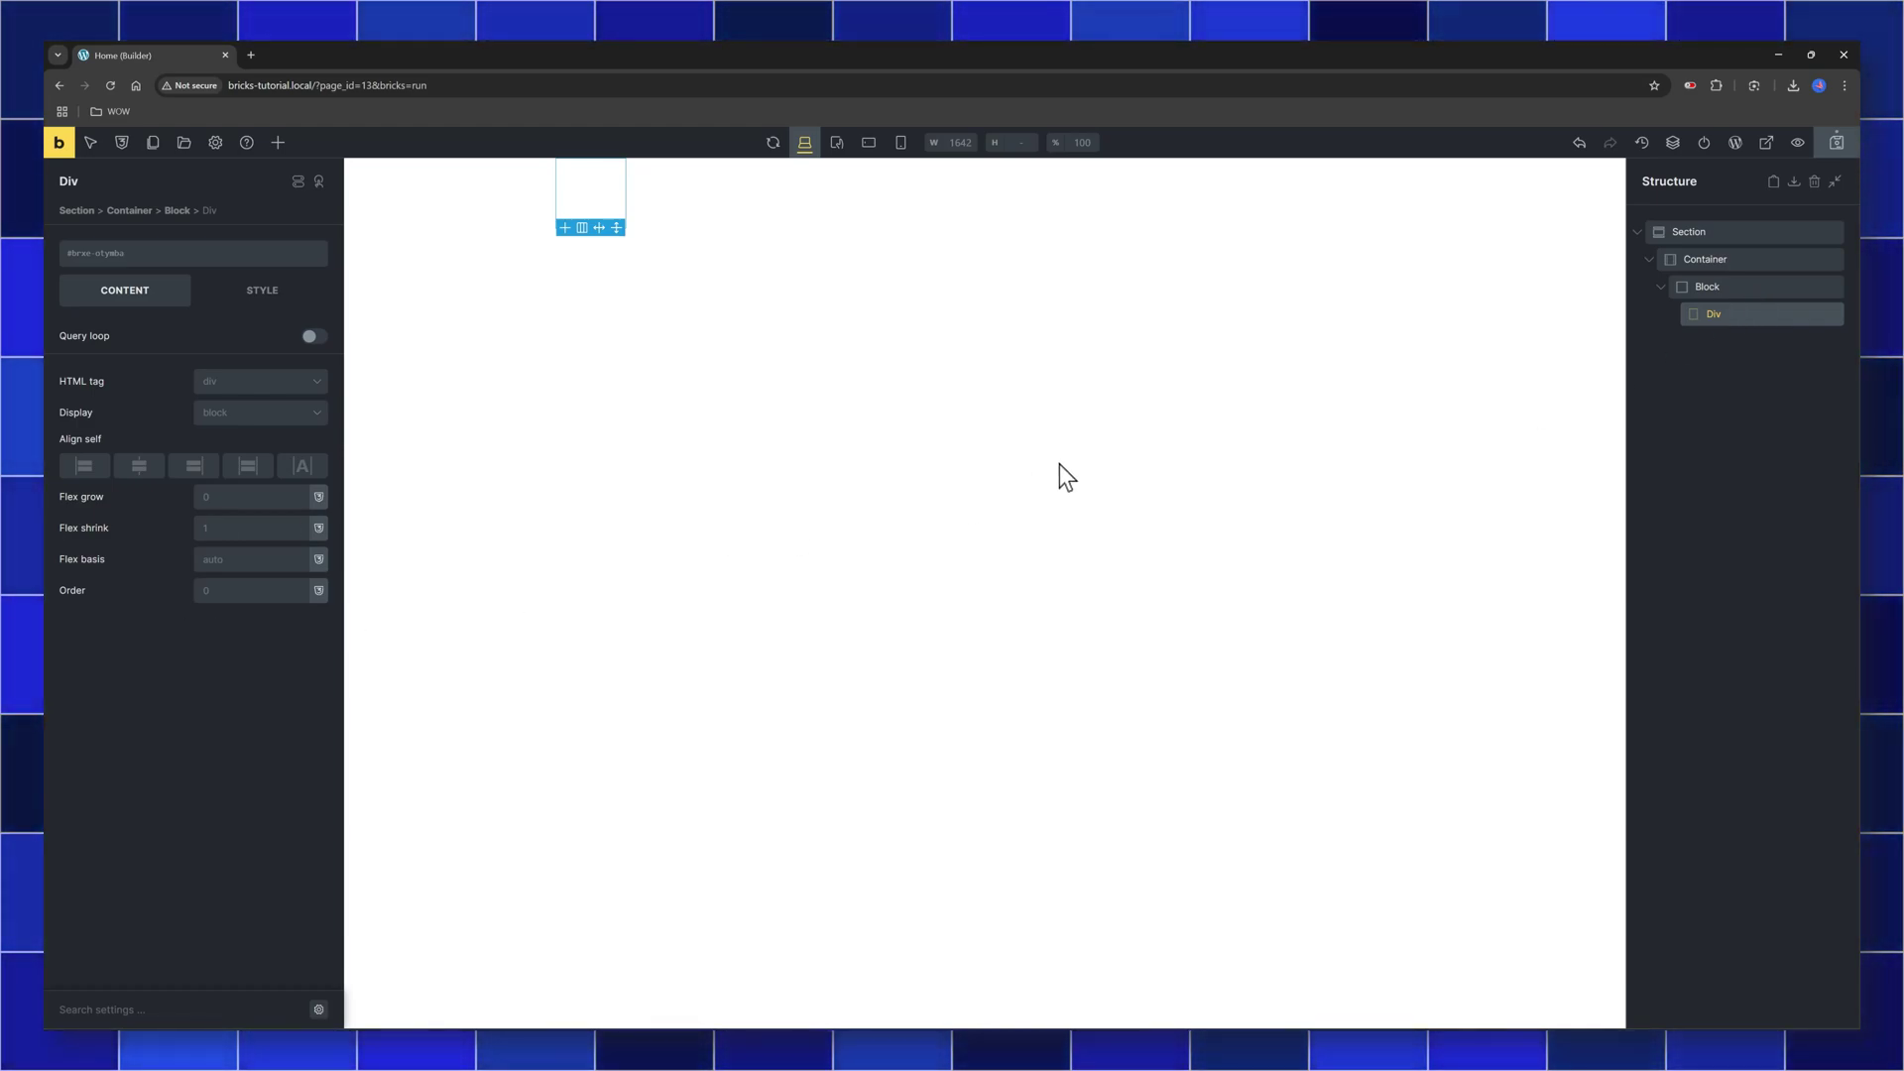
{"action": "left_click", "coordinate": [1744, 260]}
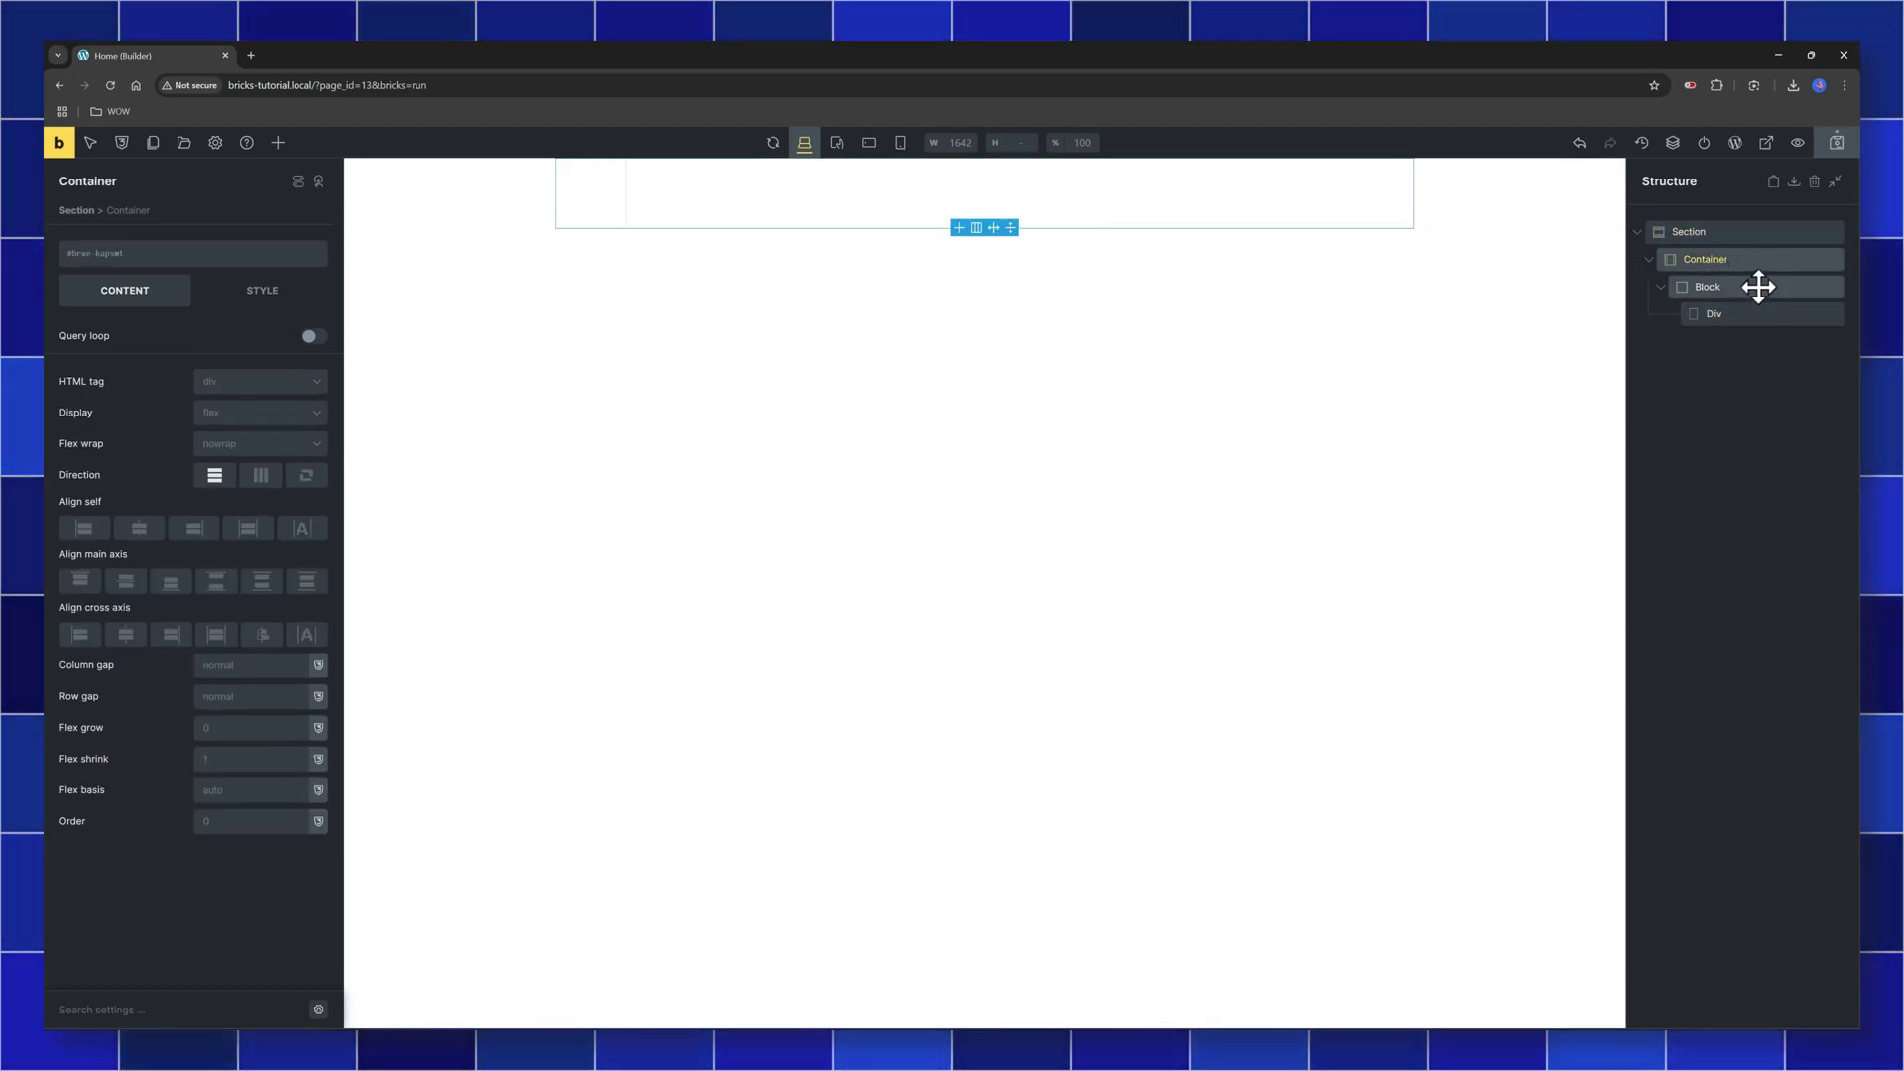
{"action": "left_click", "coordinate": [1757, 285]}
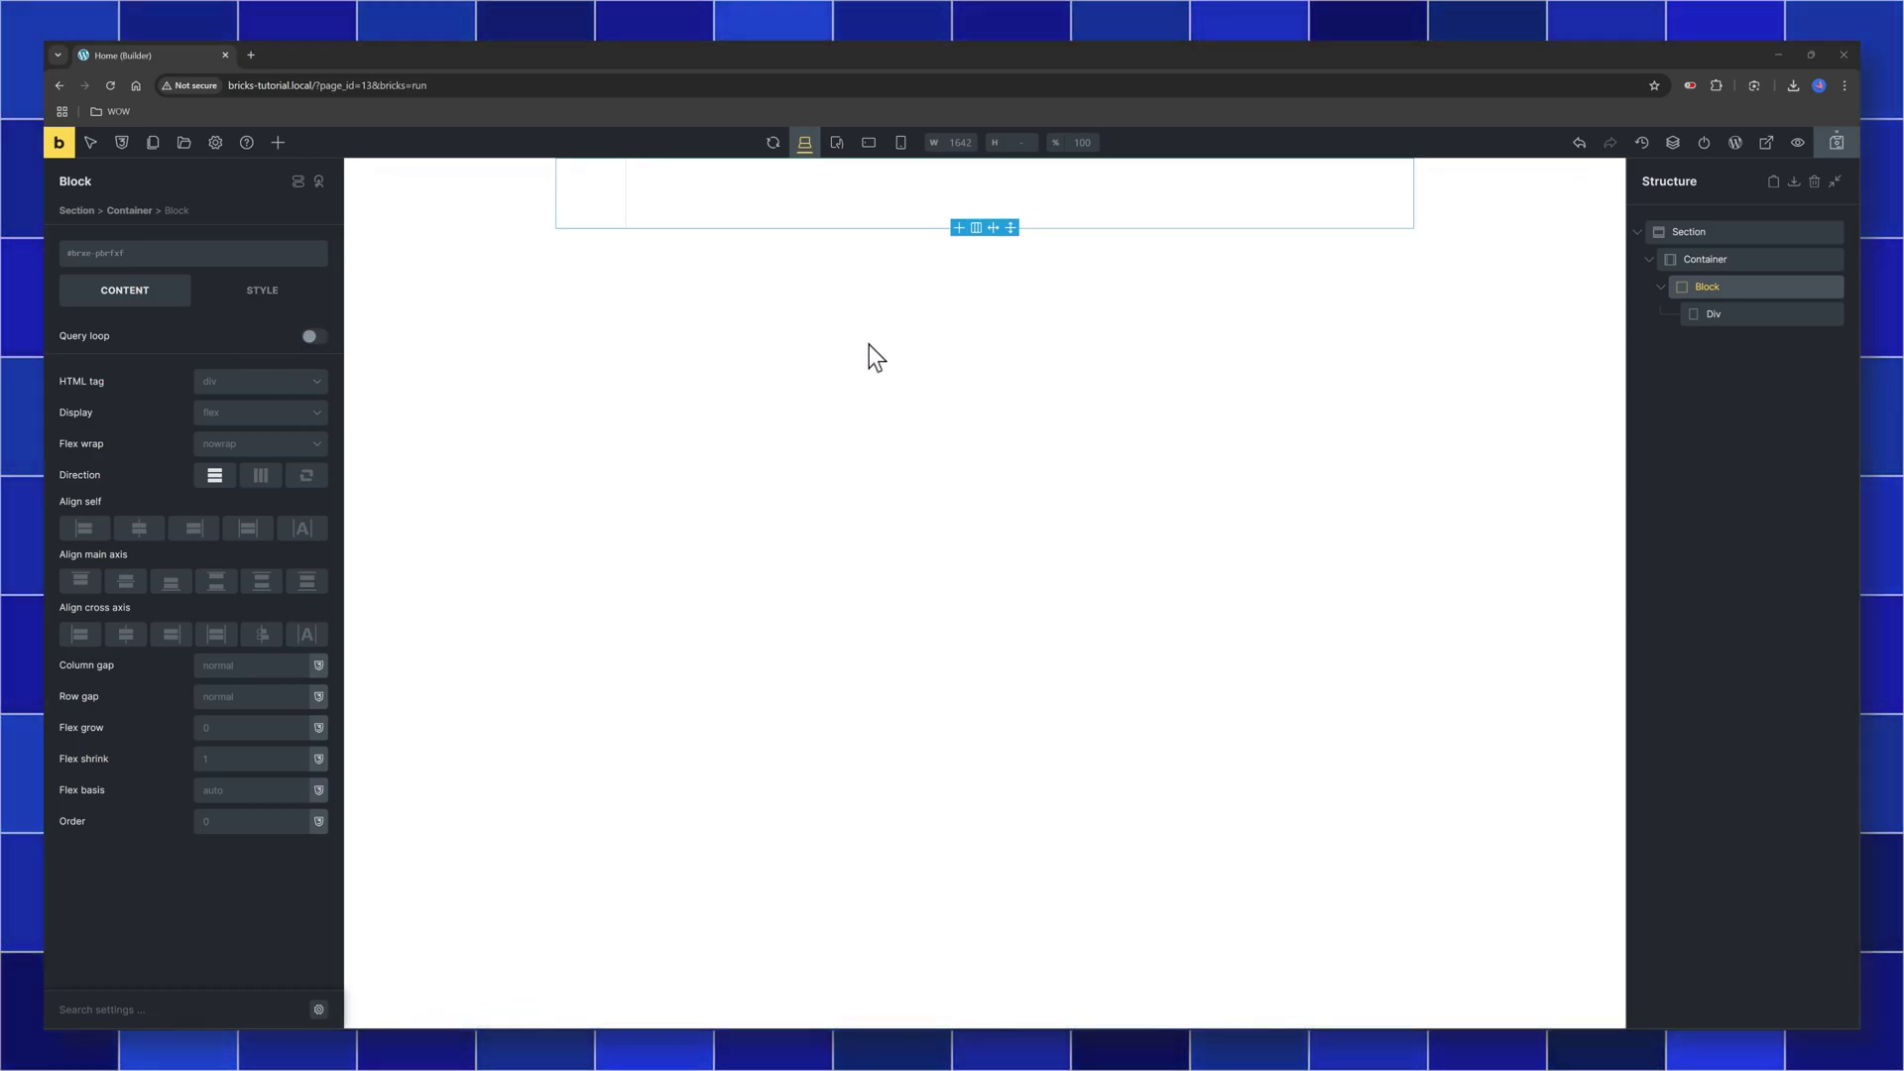
Place another Block on the canvas, then view the page settings and elements list
{"action": "key", "text": "Escape"}
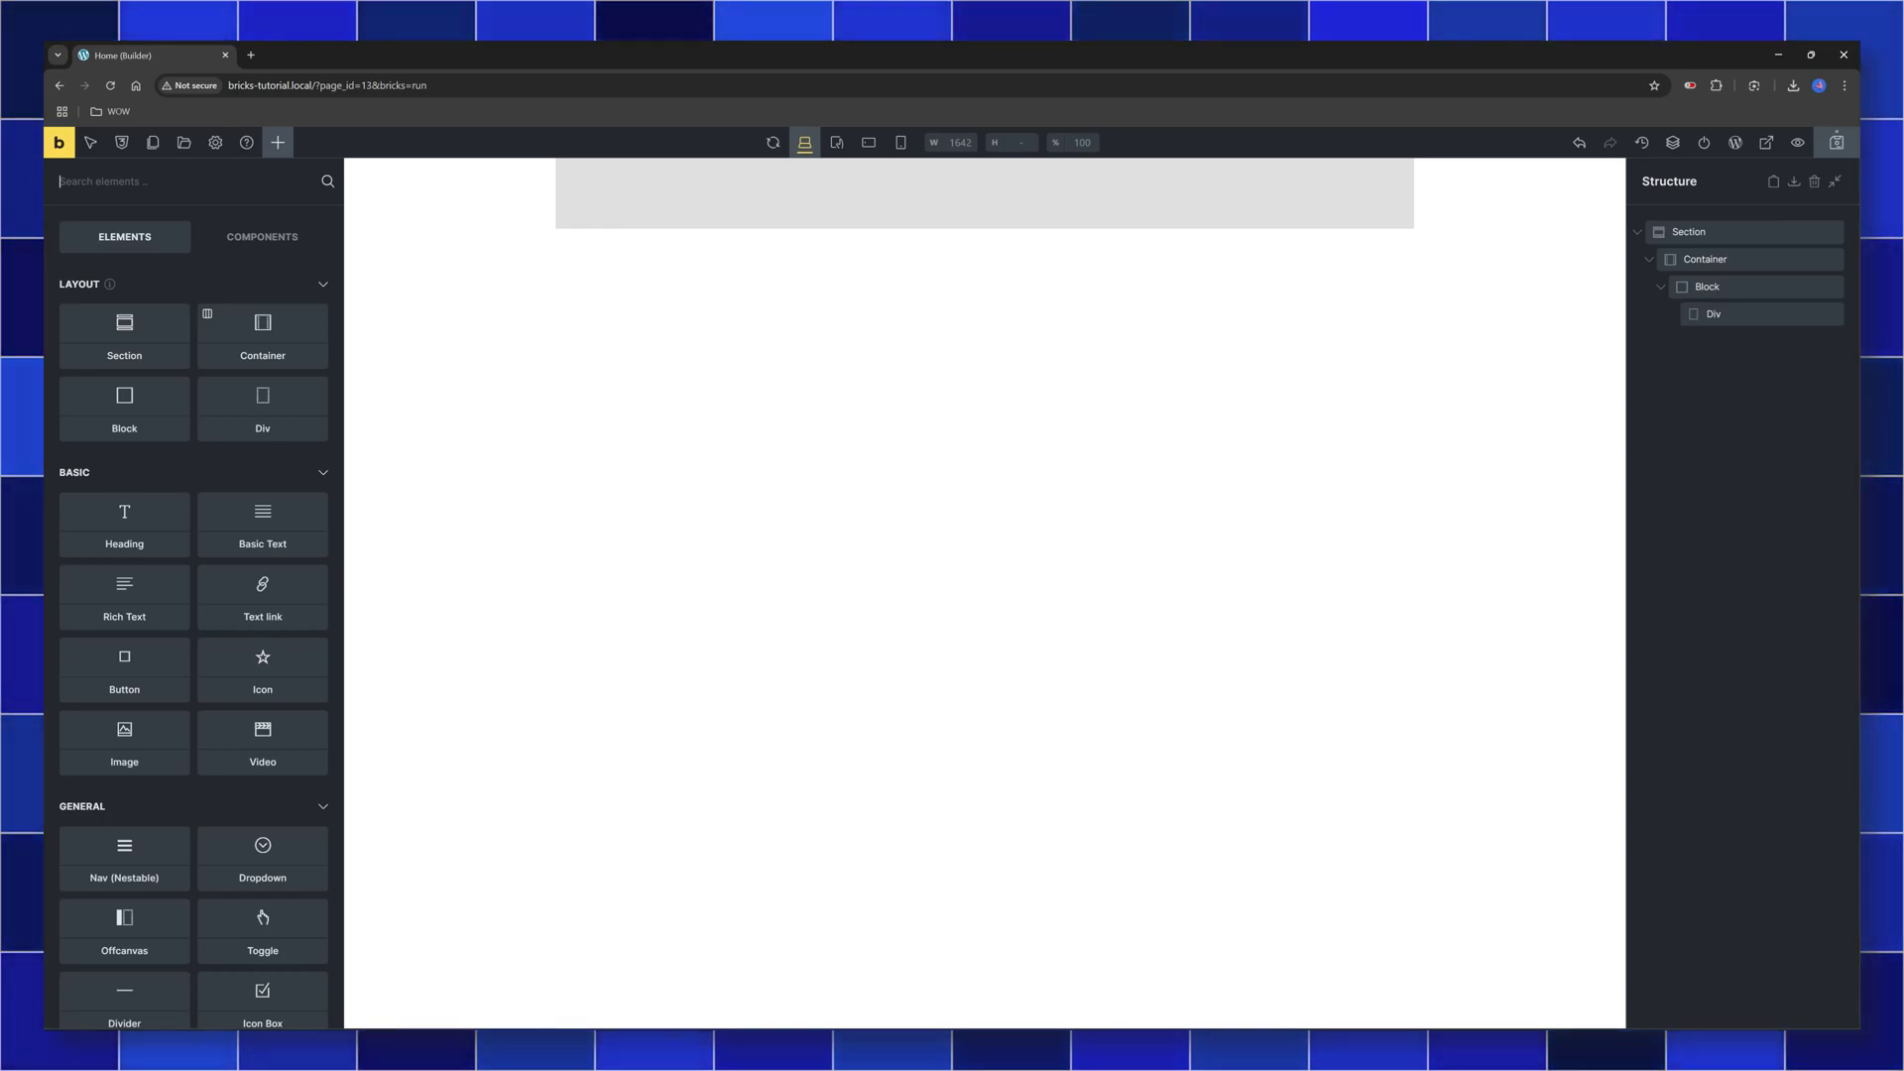
{"action": "left_click_drag", "start_coordinate": [141, 437], "coordinate": [952, 170]}
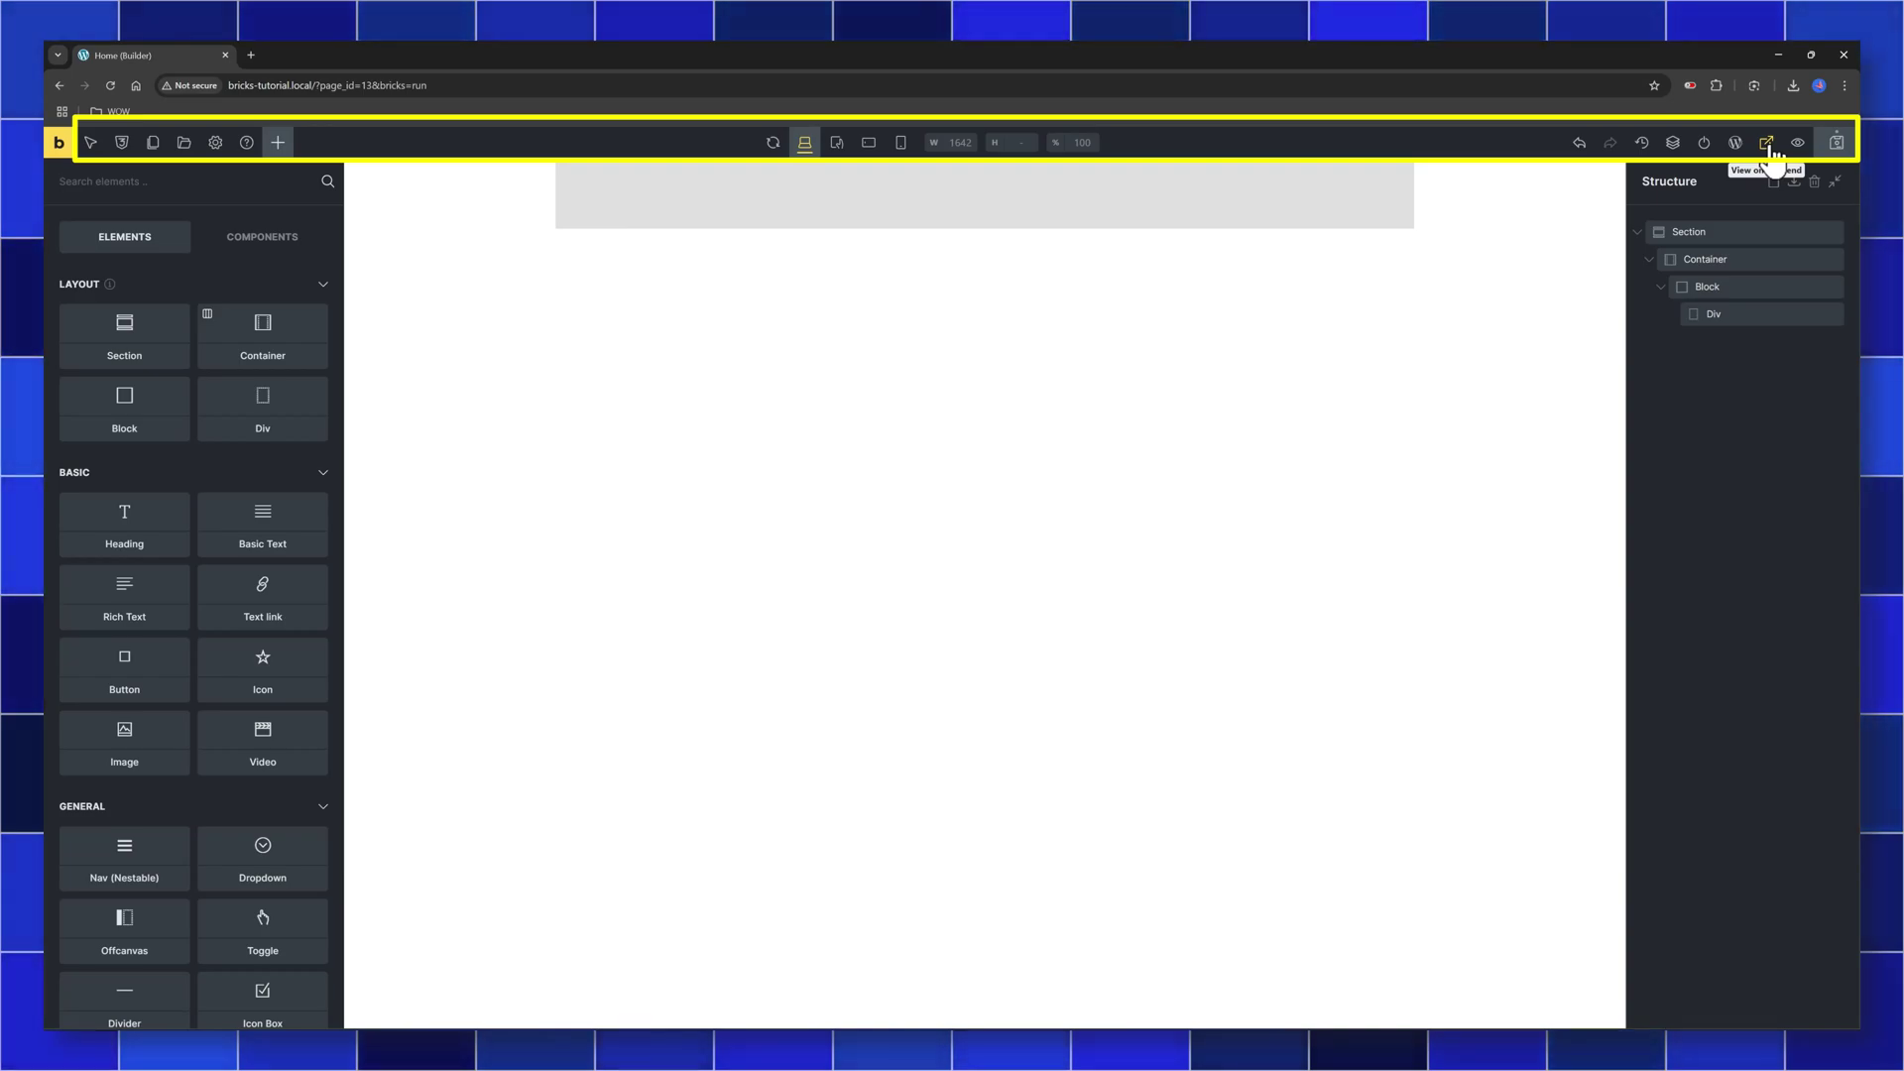
{"action": "left_click", "coordinate": [215, 143]}
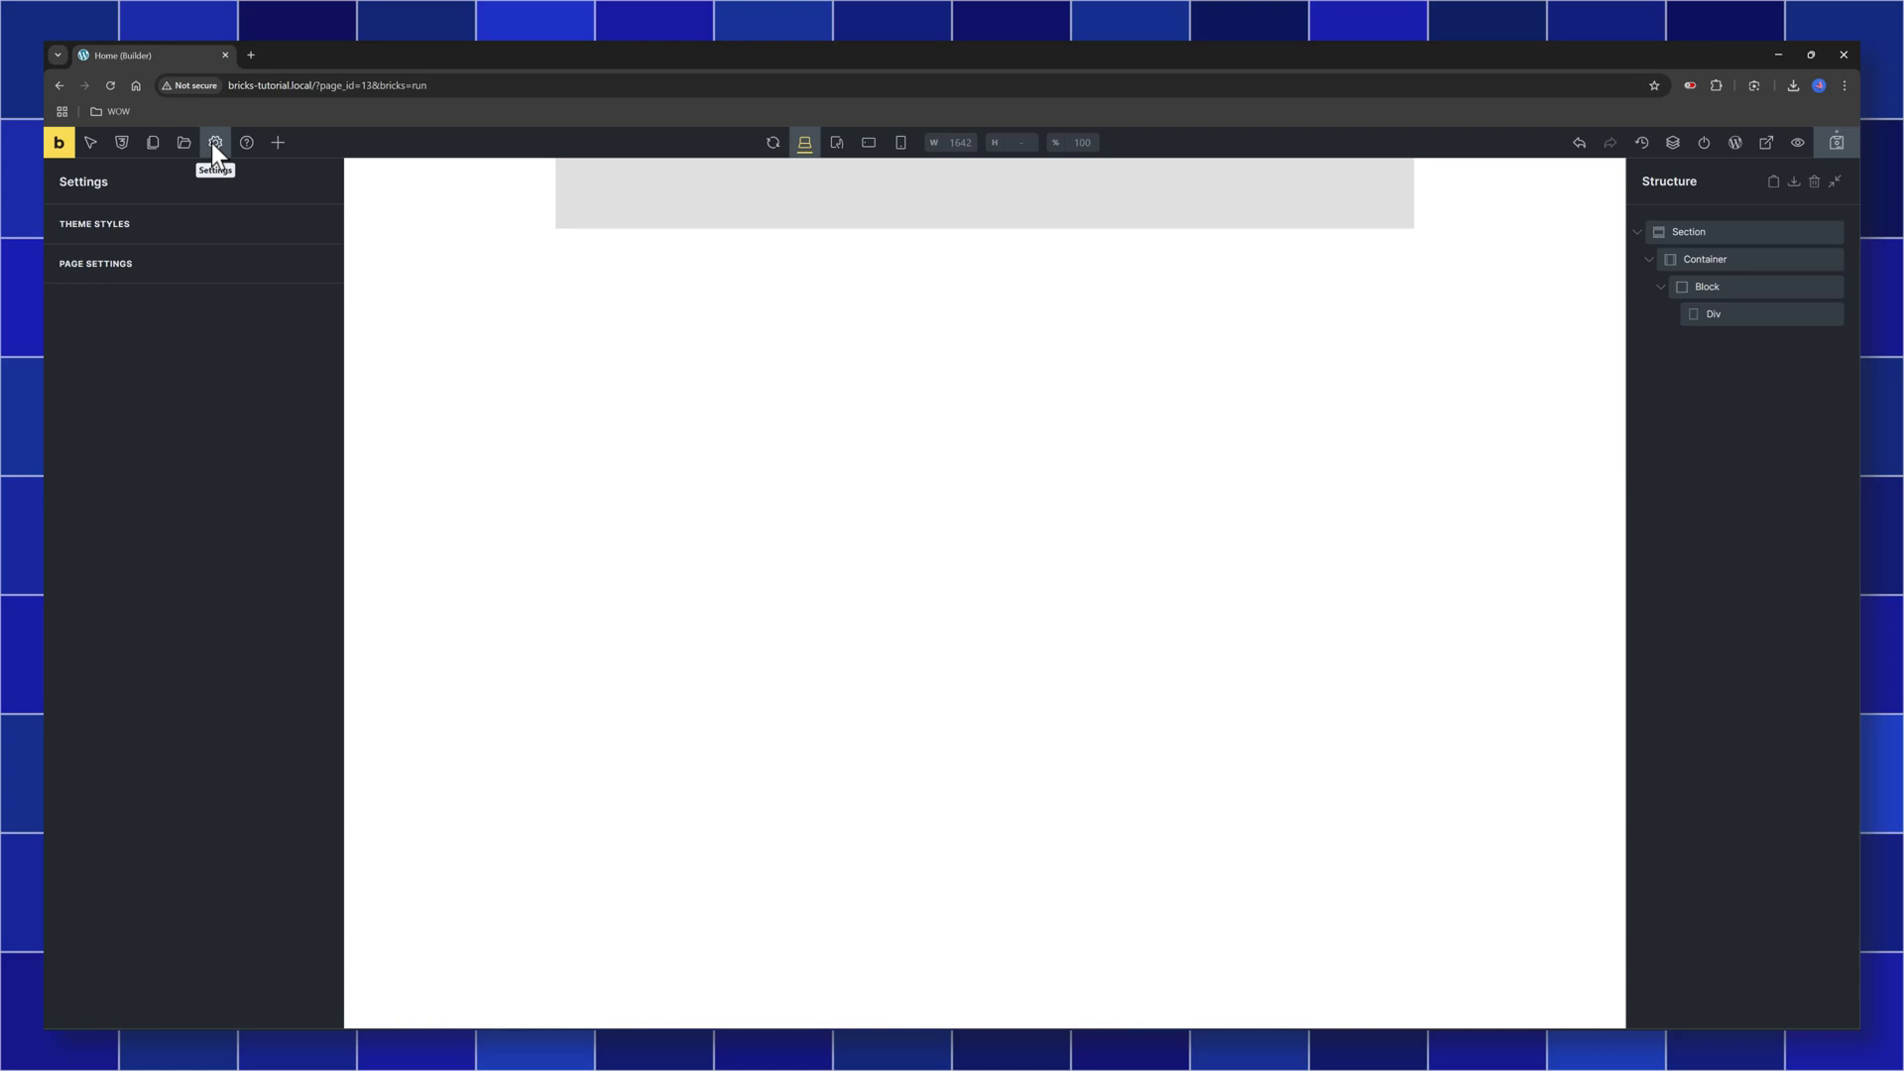
{"action": "left_click", "coordinate": [279, 143]}
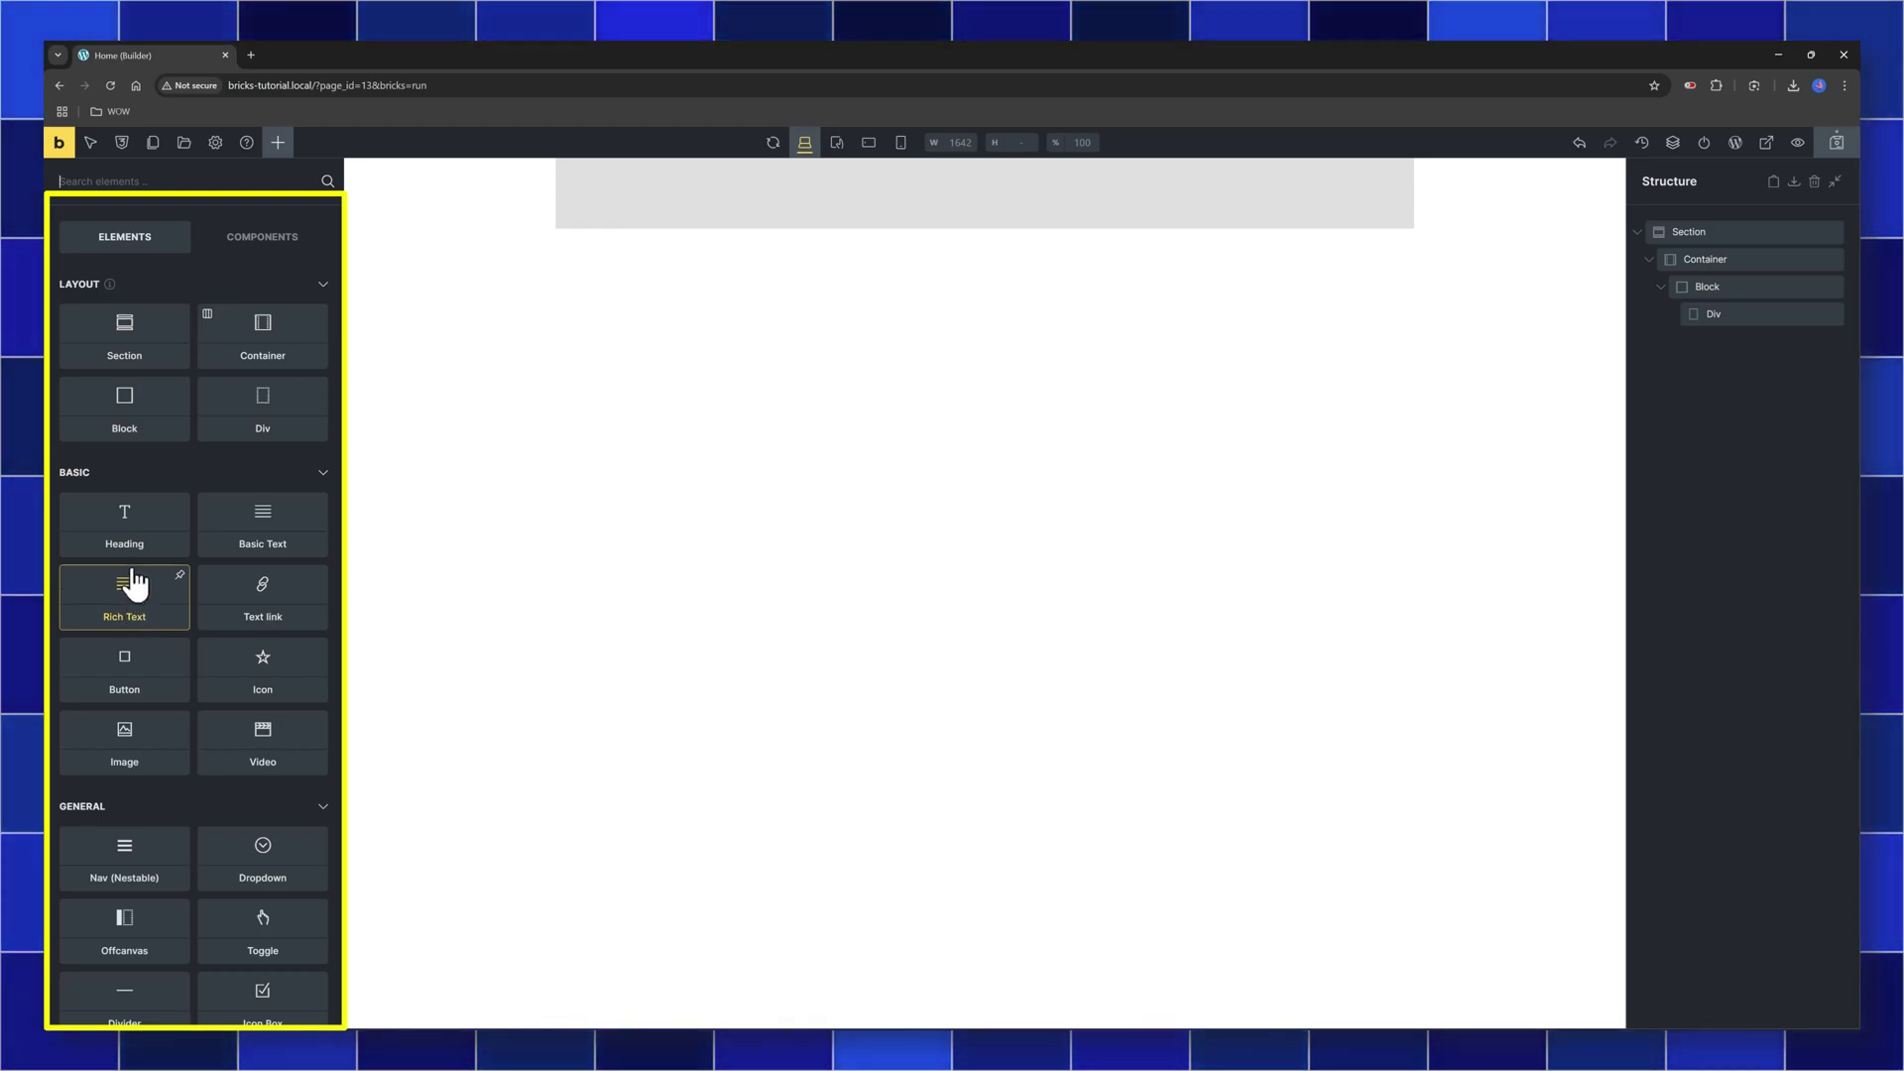
{"action": "scroll", "coordinate": [139, 585], "scroll_direction": "down", "scroll_amount": 1}
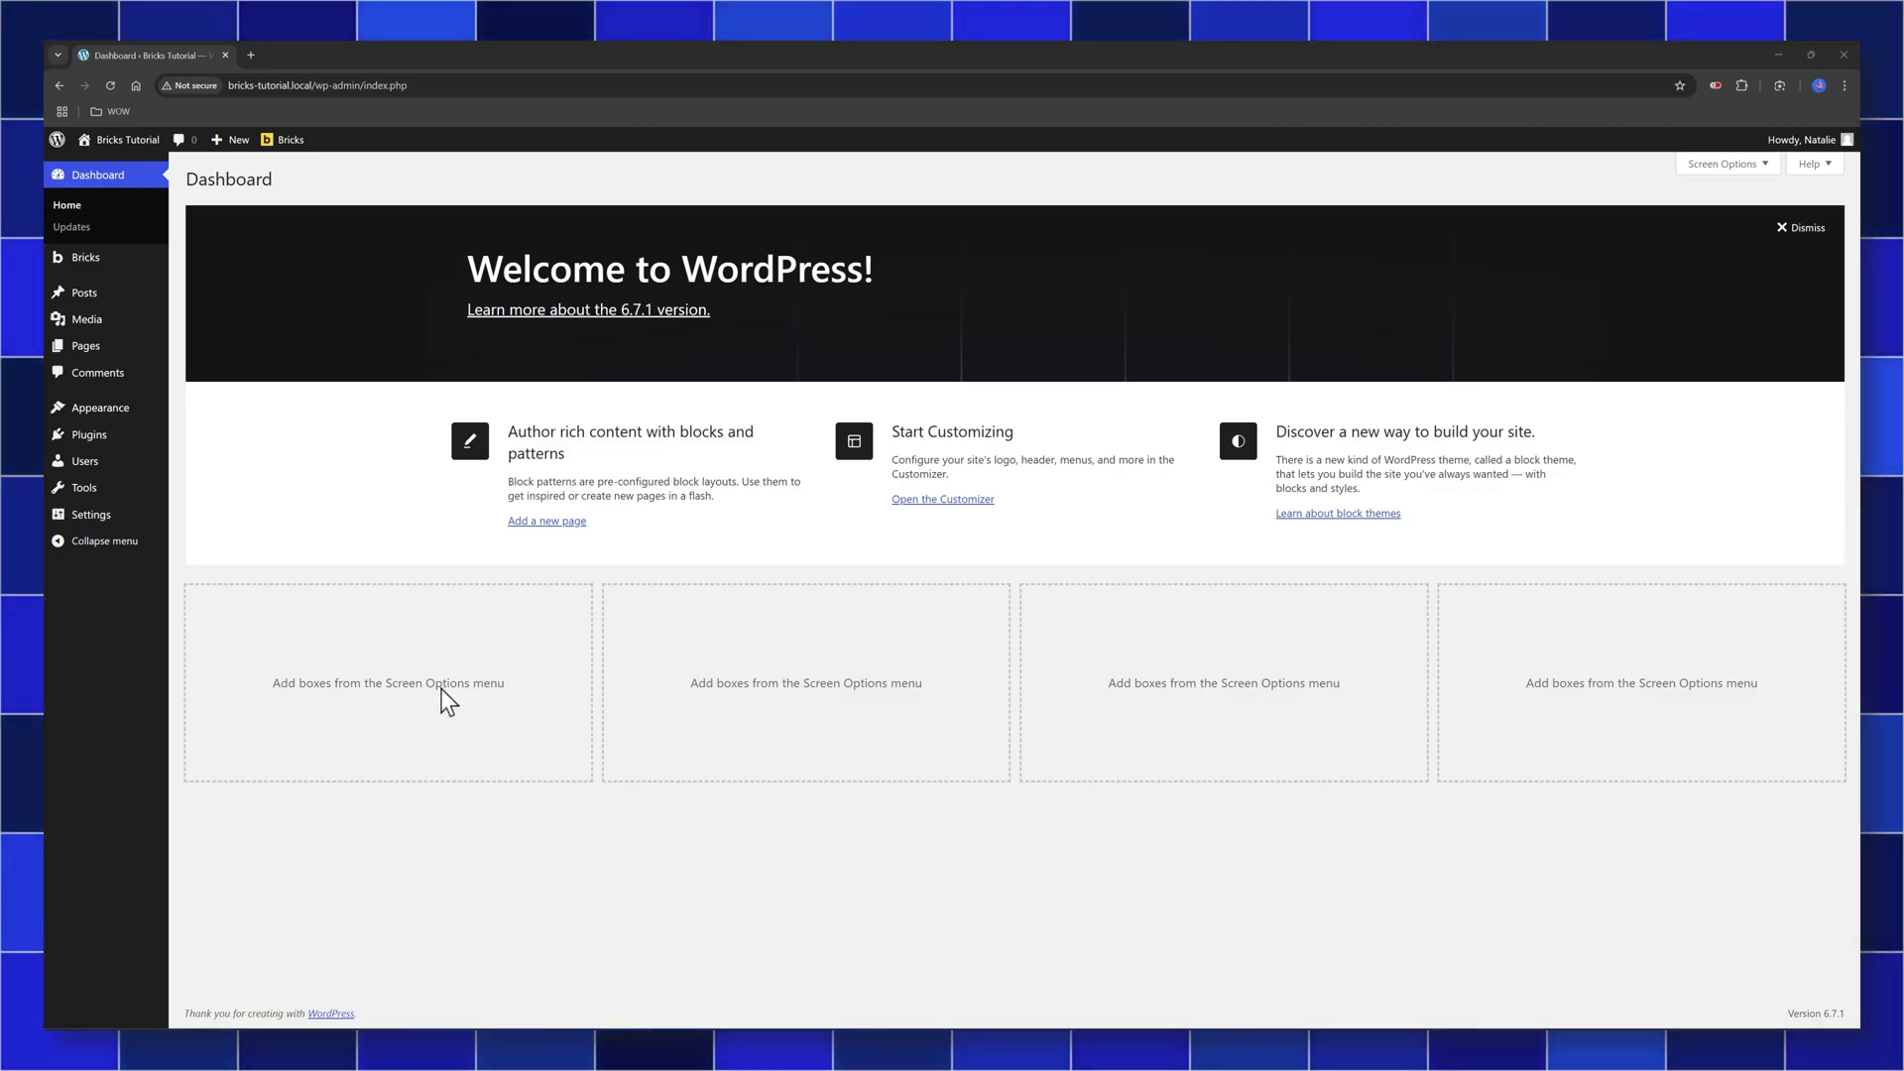
In Bricks > Settings > Performance, enable Disable Google Fonts and save the settings
{"action": "left_click", "coordinate": [210, 307]}
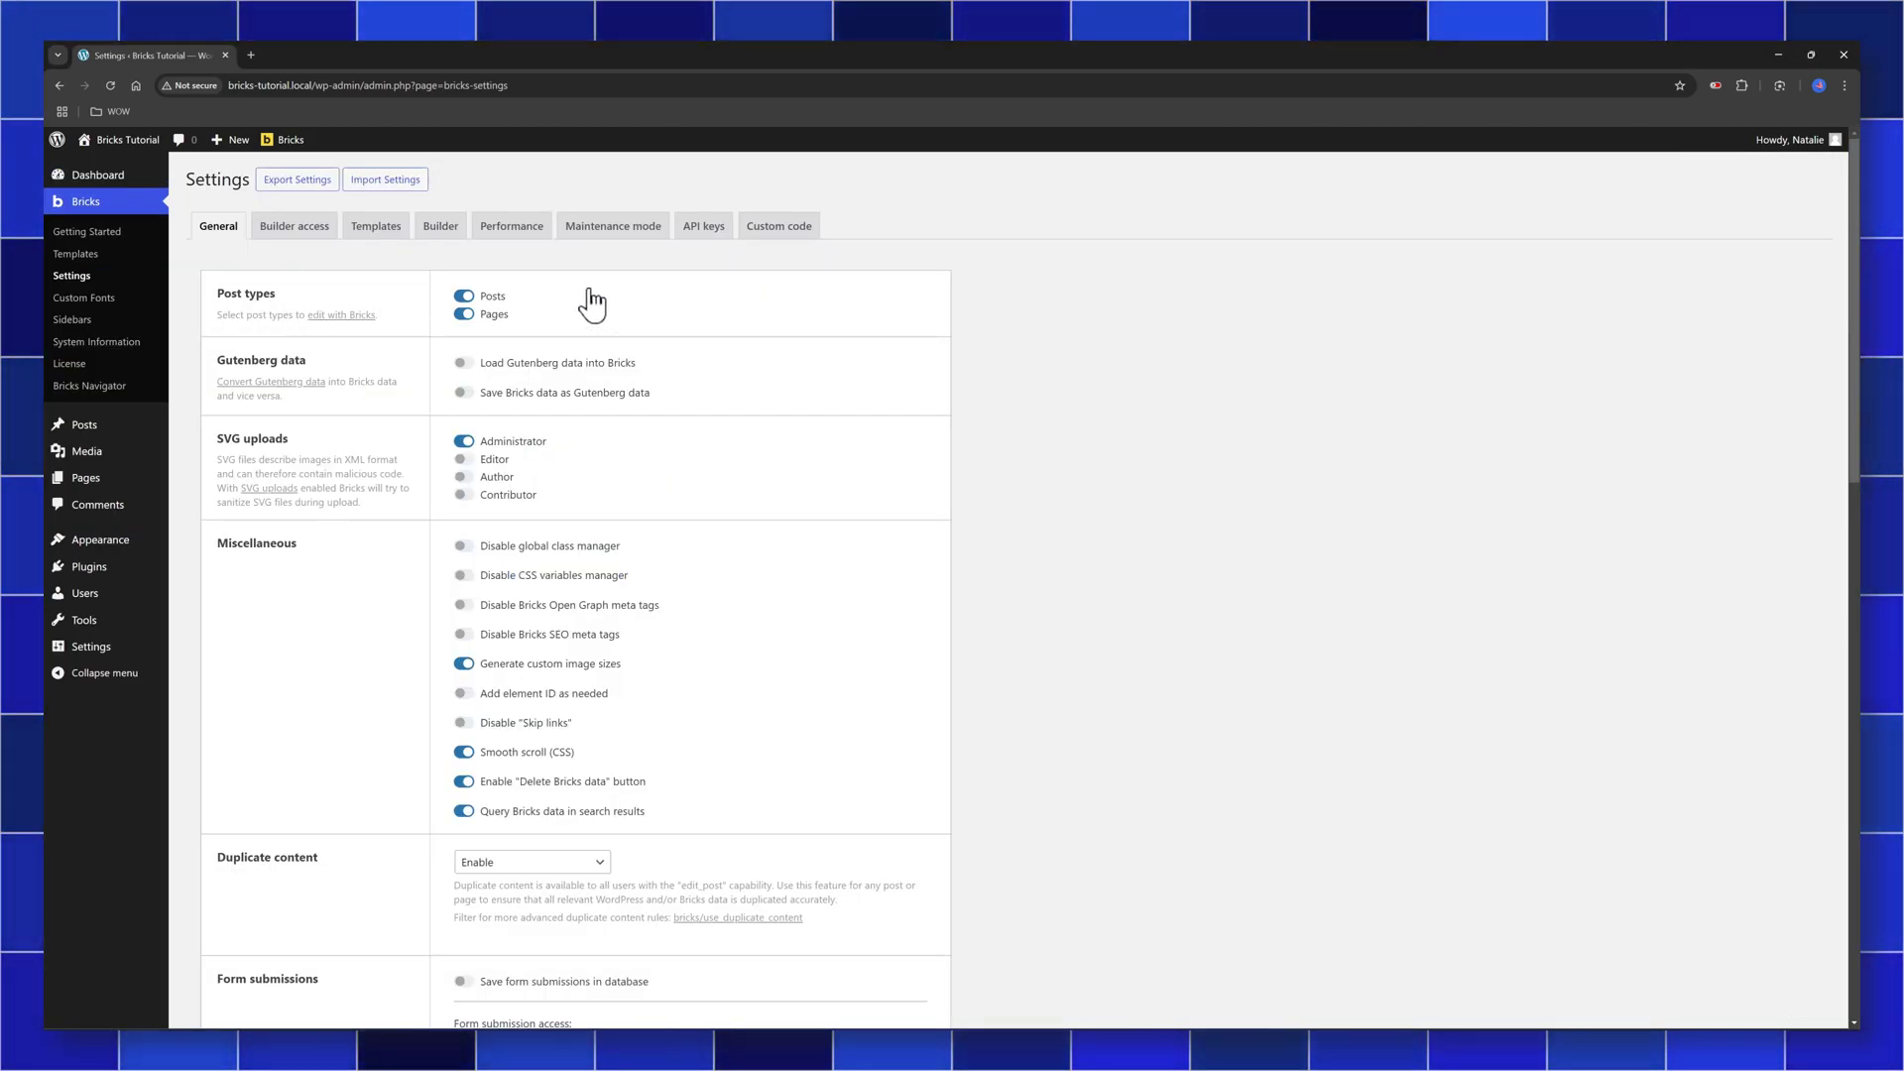
{"action": "left_click", "coordinate": [511, 228]}
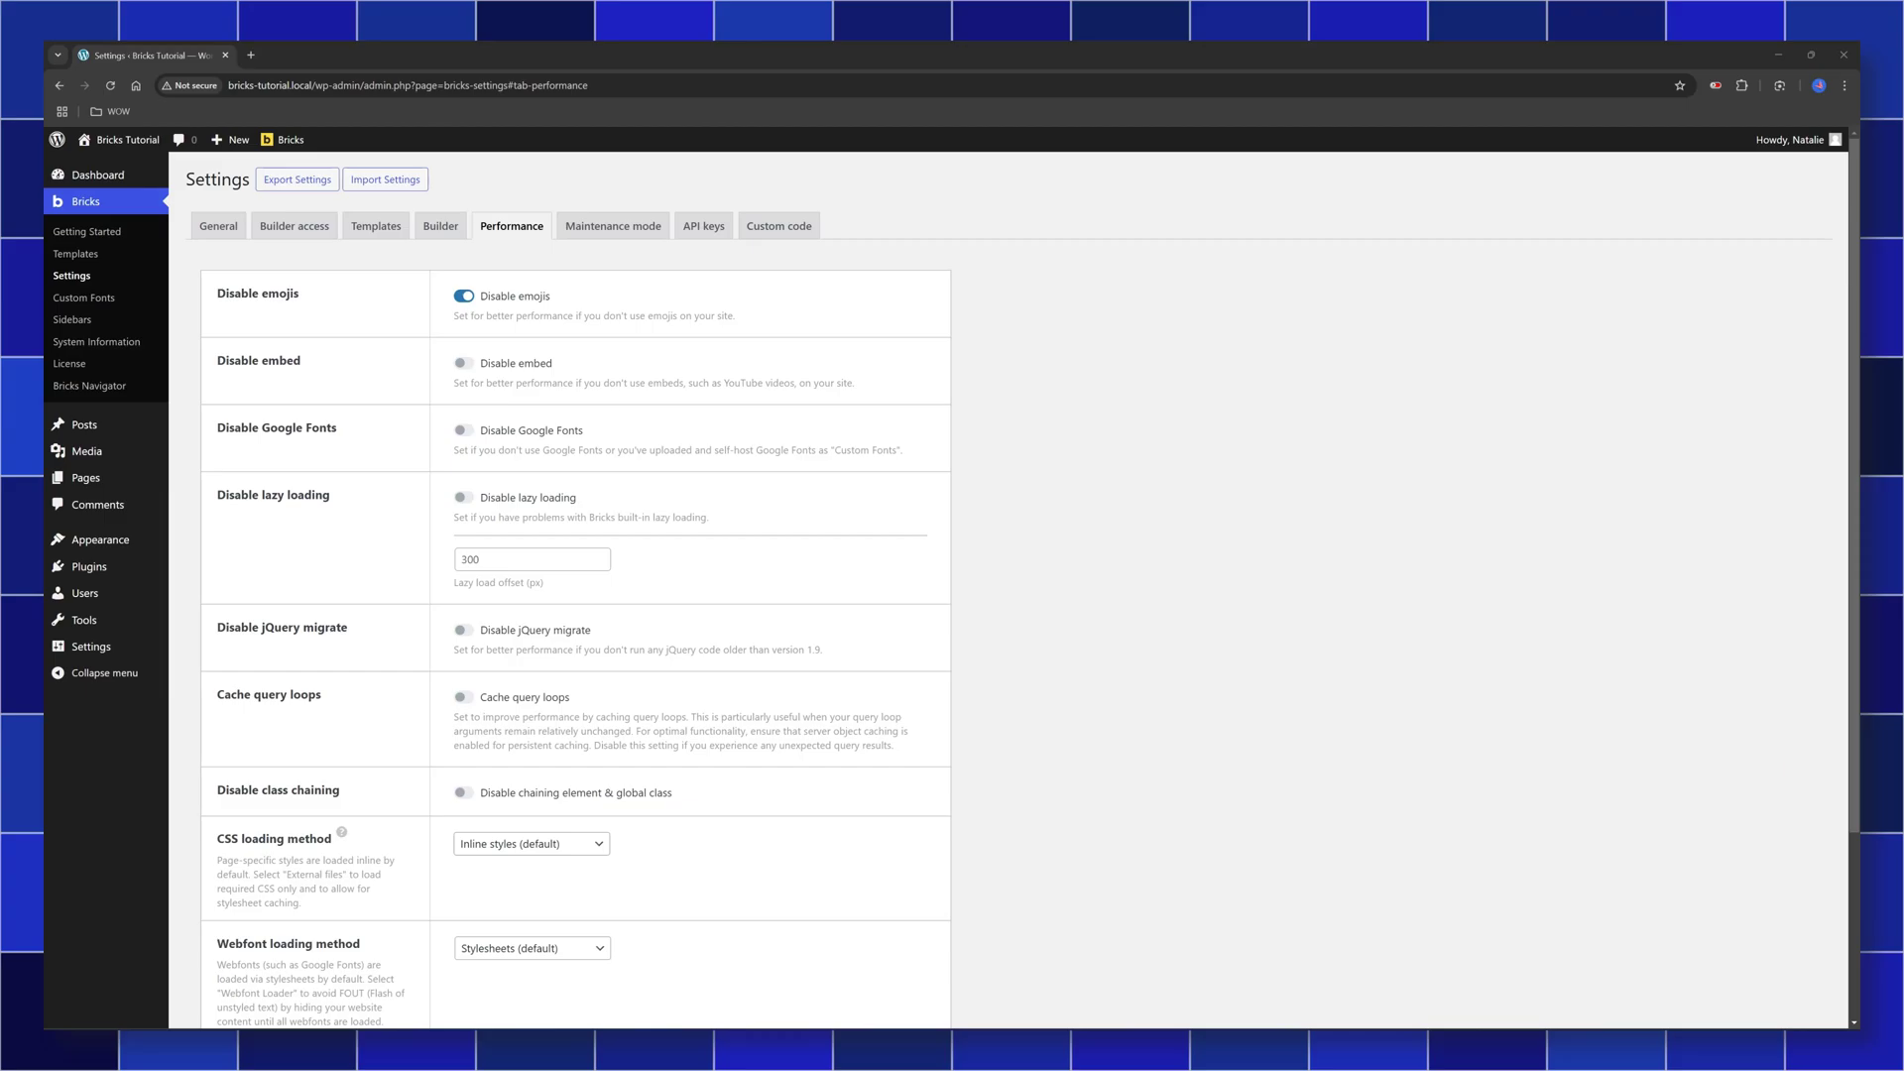
{"action": "scroll", "coordinate": [82, 288], "scroll_direction": "down", "scroll_amount": 3}
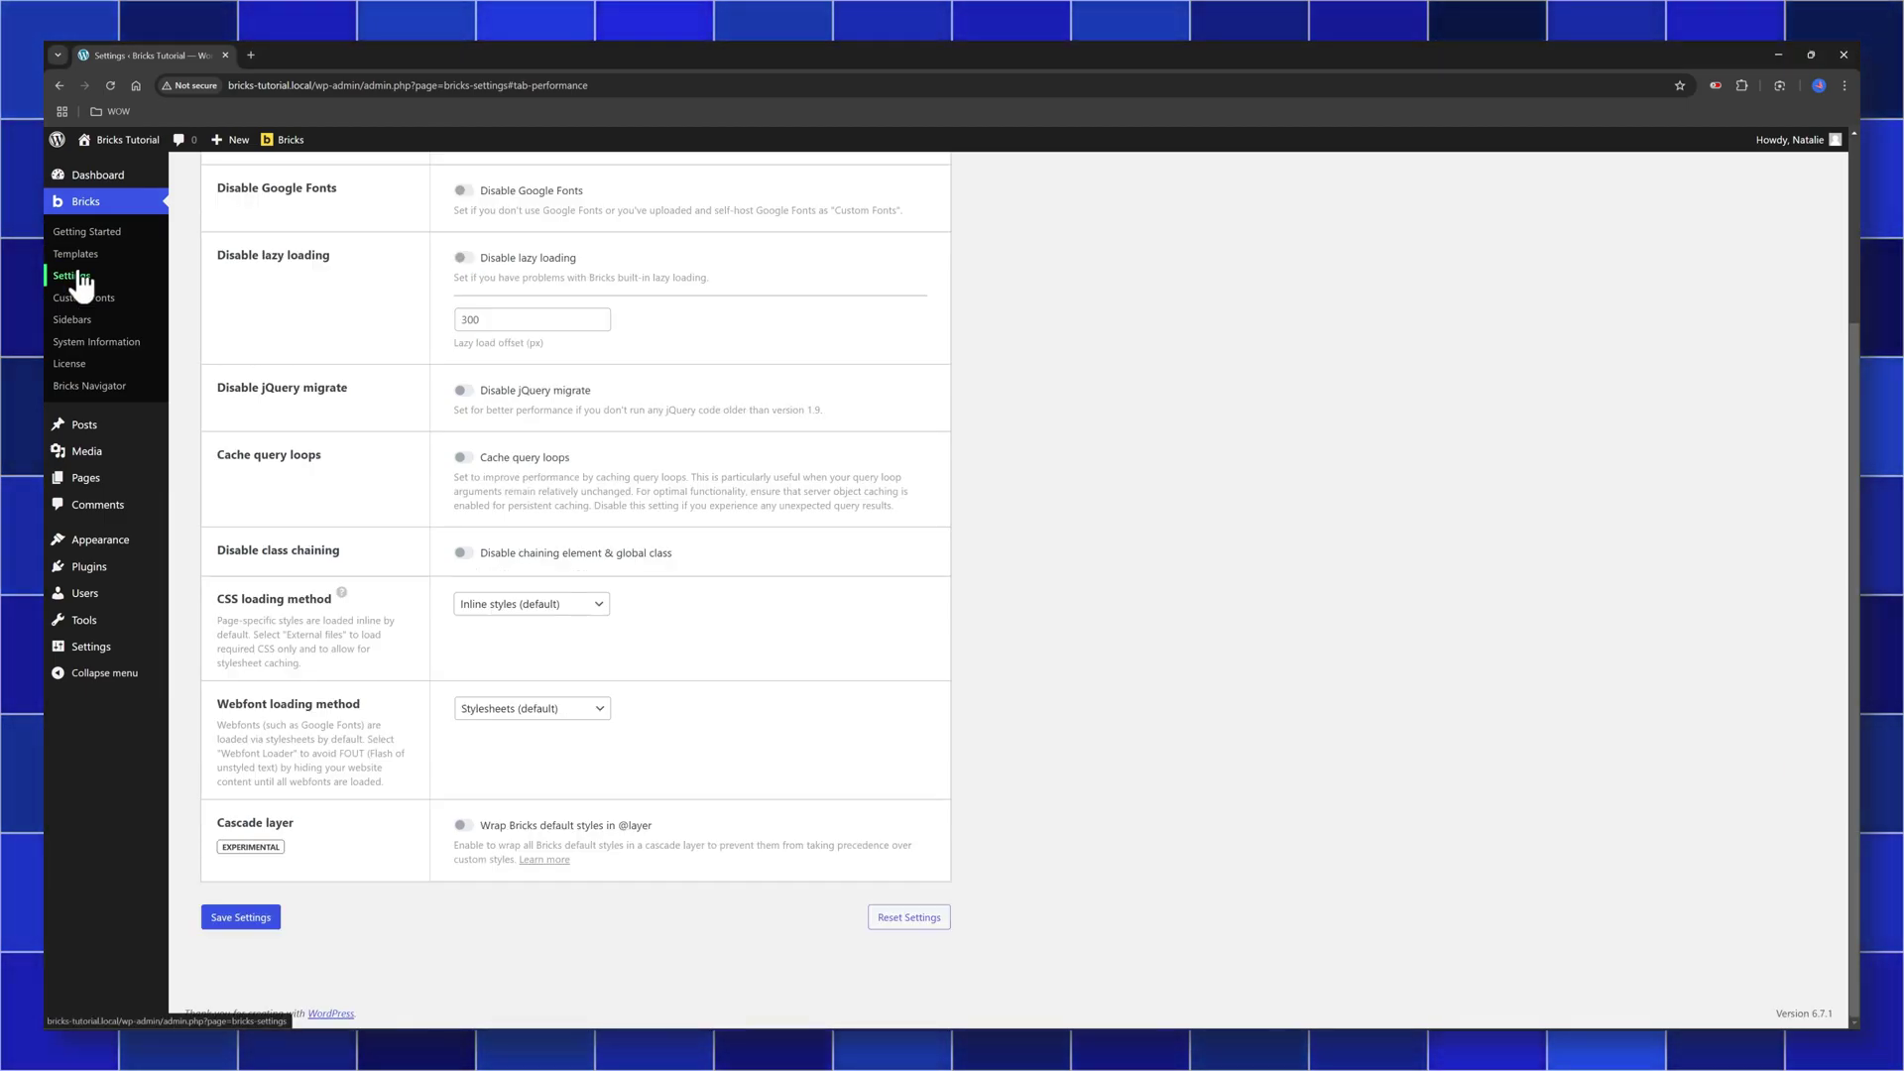
{"action": "scroll", "coordinate": [427, 260], "scroll_direction": "up", "scroll_amount": 3}
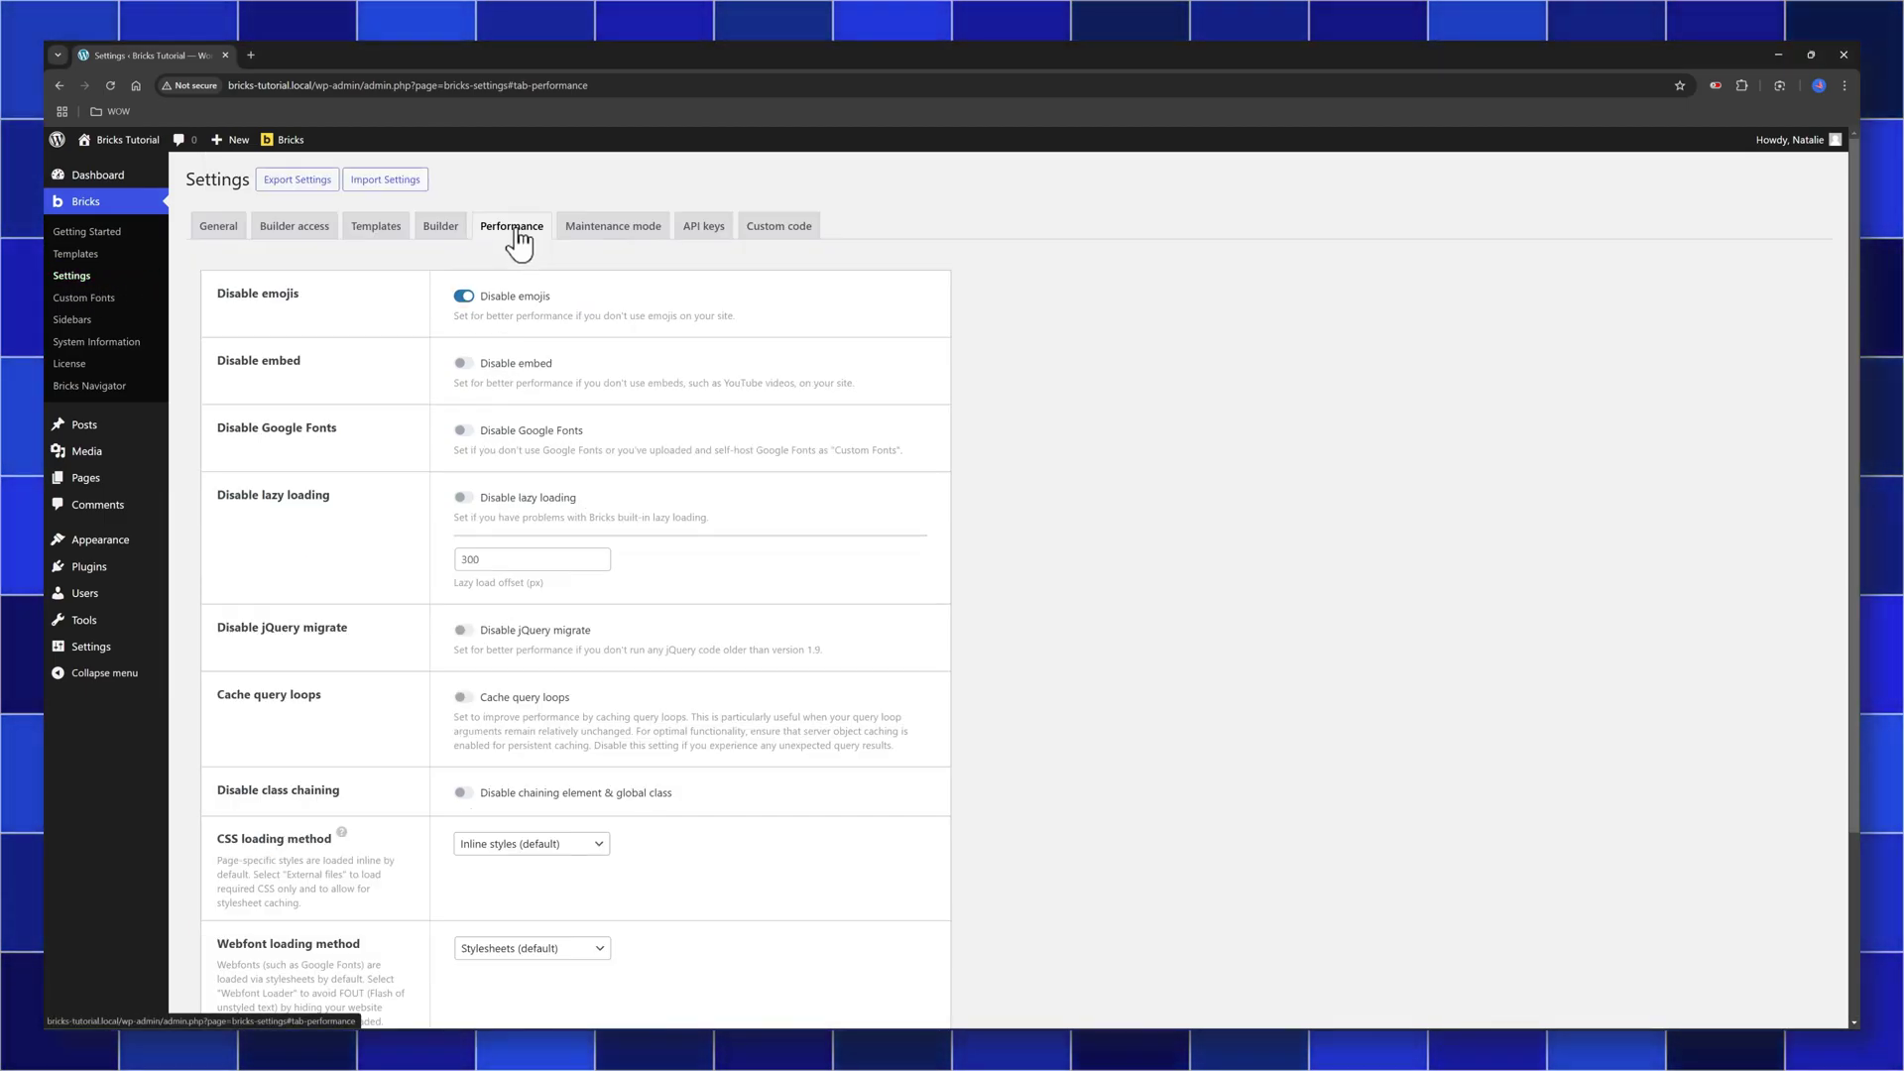
{"action": "scroll", "coordinate": [520, 535], "scroll_direction": "down", "scroll_amount": 2}
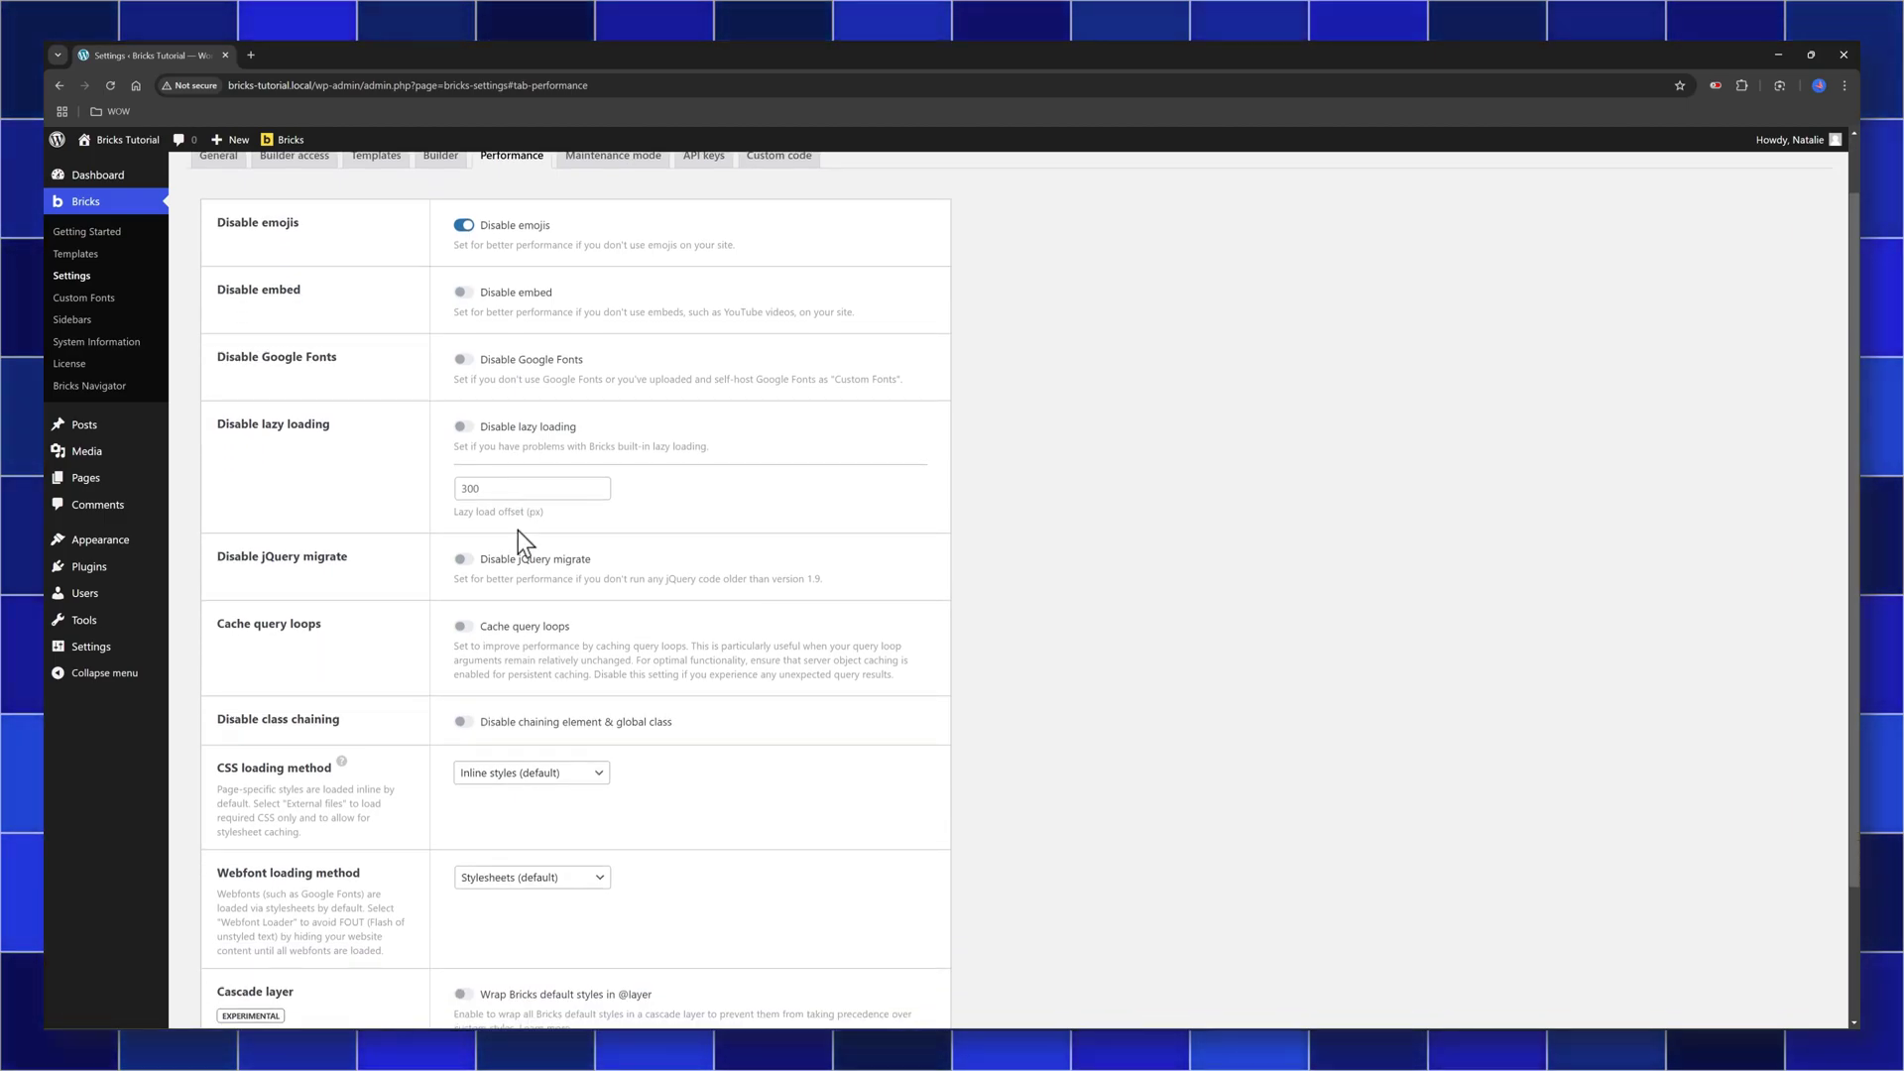
{"action": "scroll", "coordinate": [506, 516], "scroll_direction": "up", "scroll_amount": 2}
{"action": "left_click", "coordinate": [463, 430]}
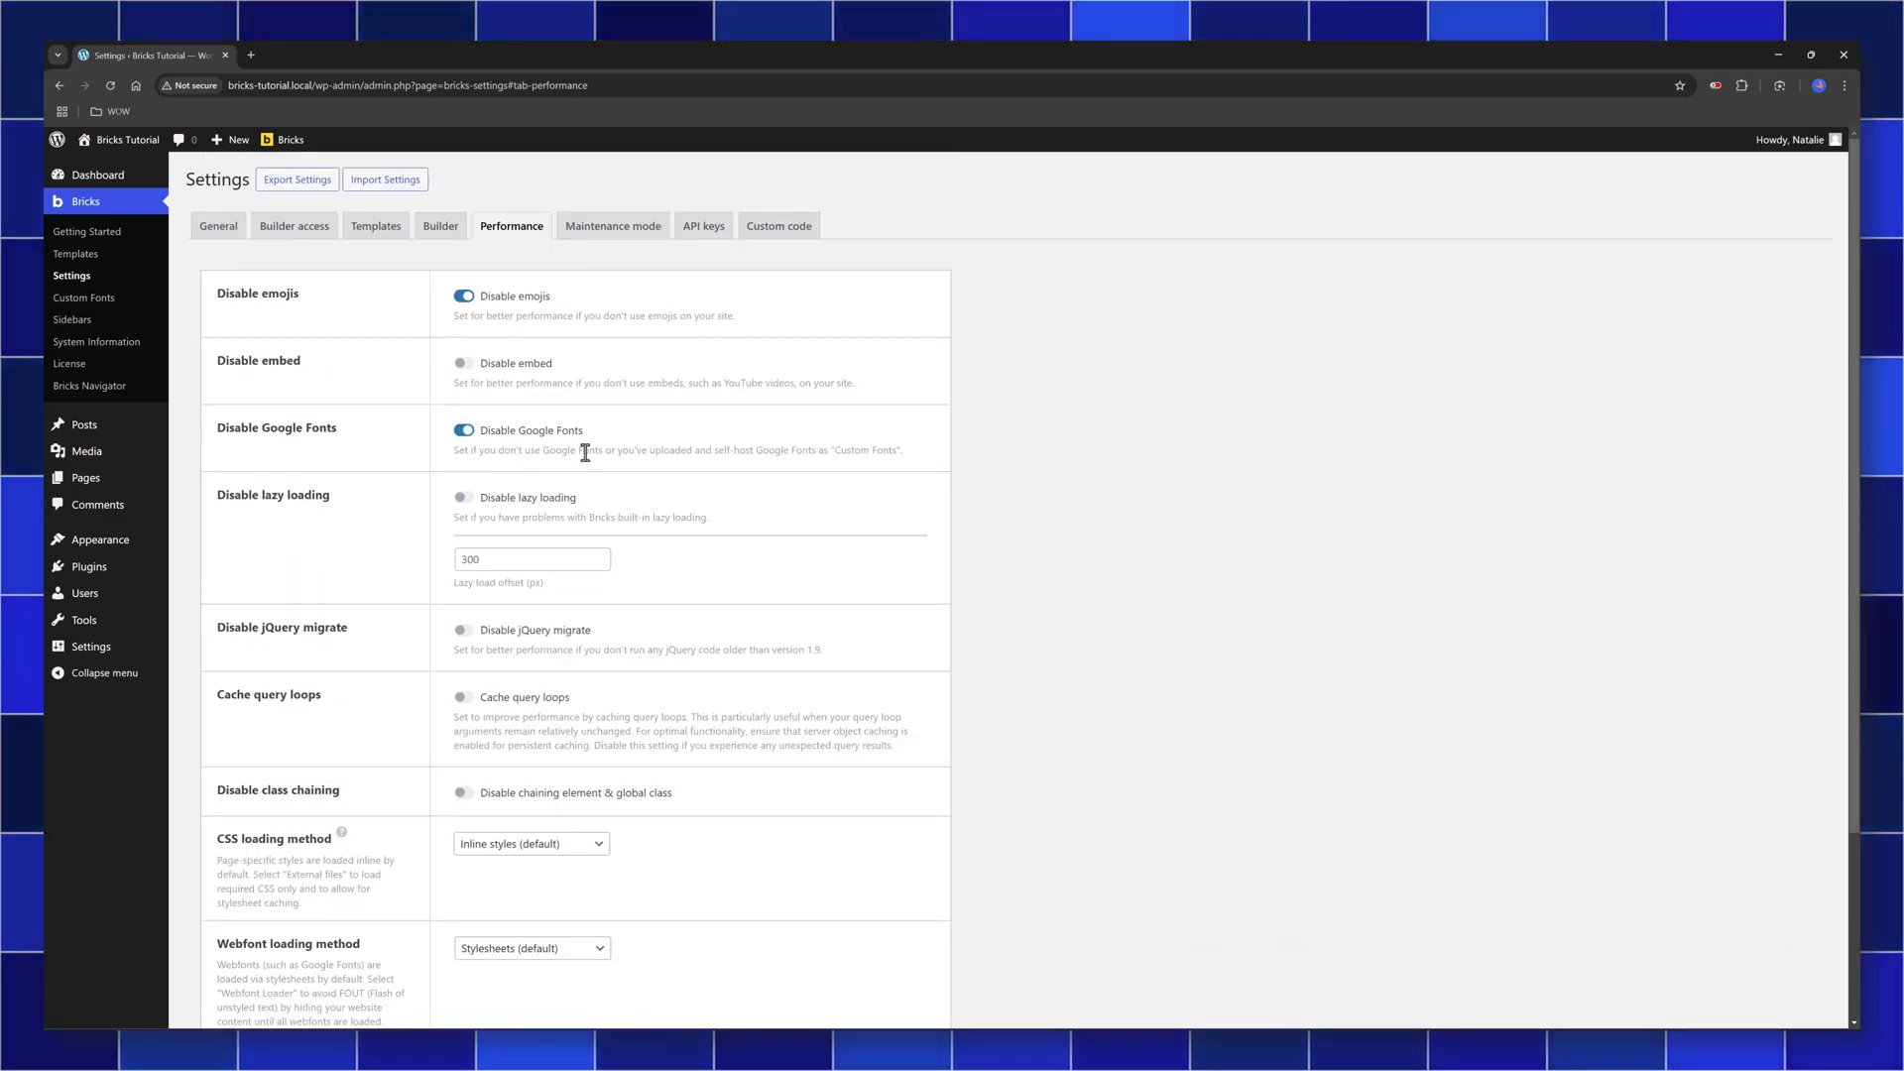
{"action": "scroll", "coordinate": [383, 730], "scroll_direction": "down", "scroll_amount": 3}
{"action": "left_click", "coordinate": [242, 913]}
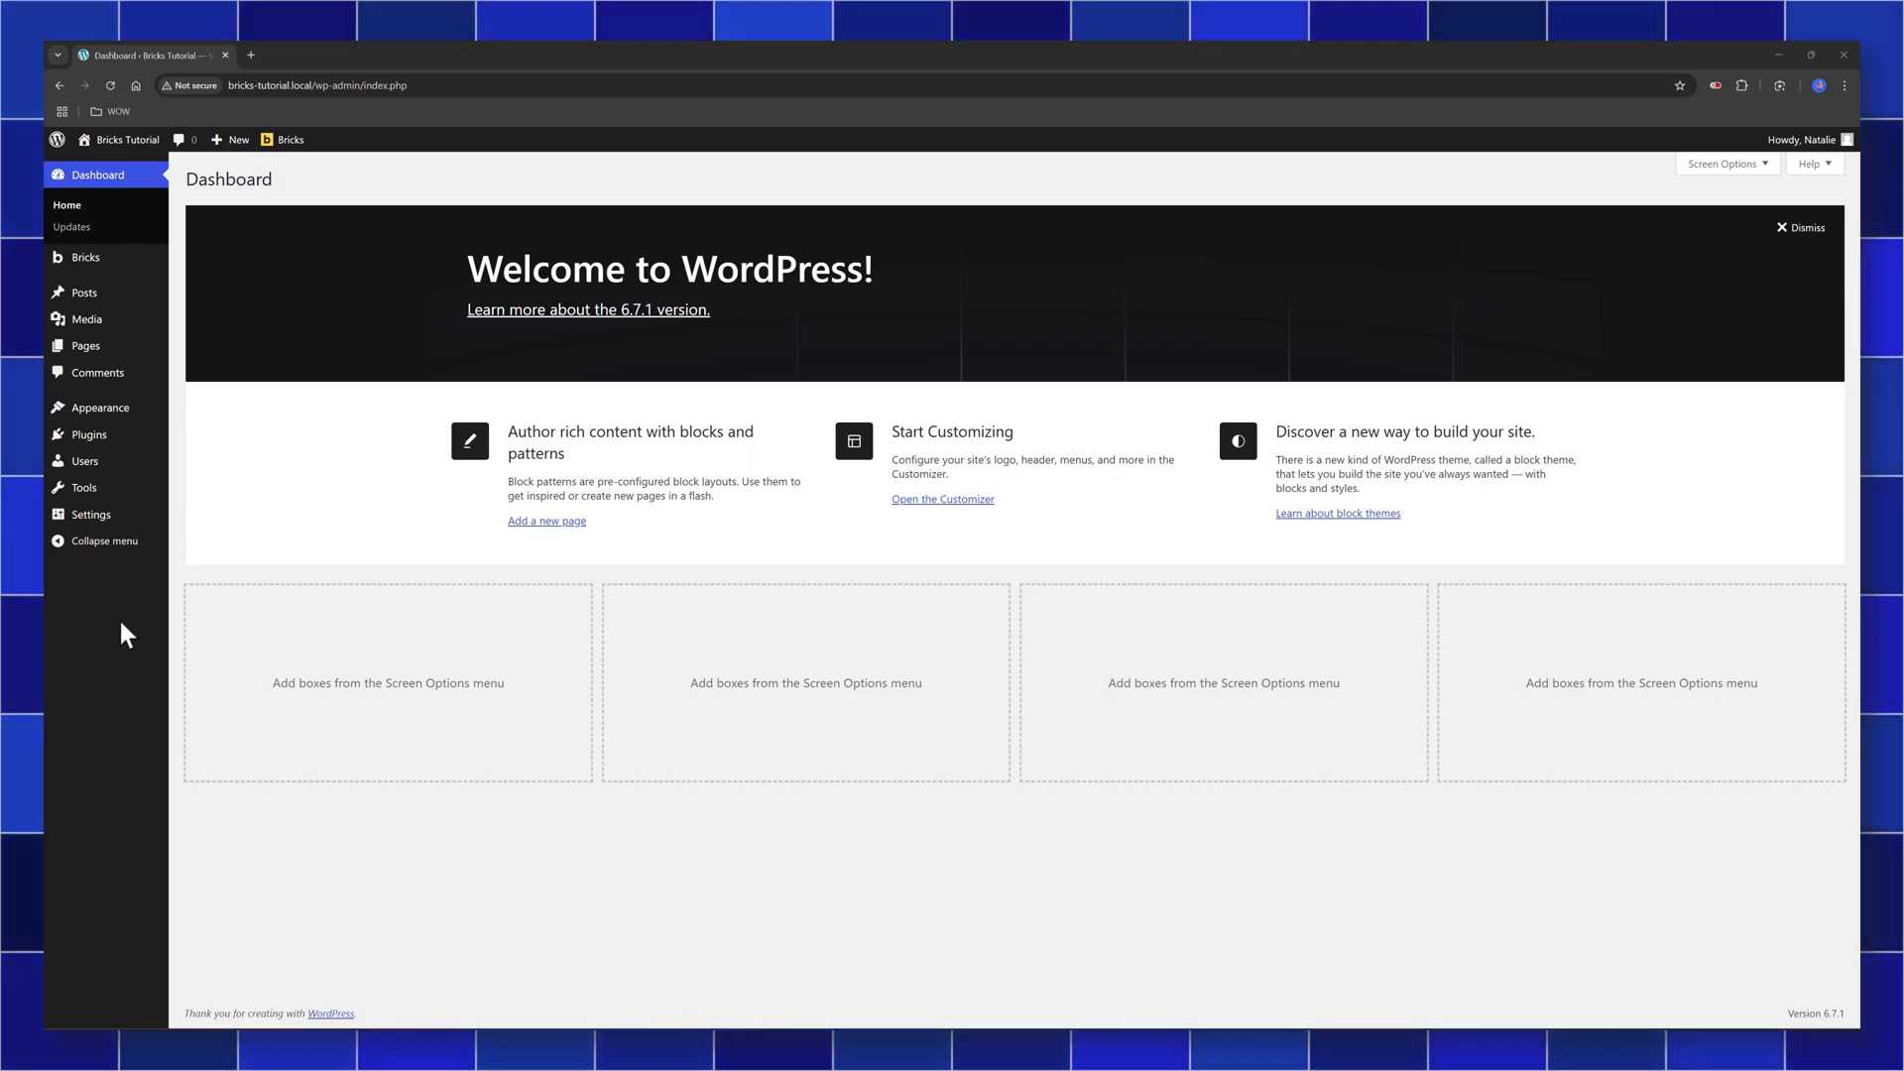
Open the Bricks My Templates list, which has no templates yet
{"action": "mouse_move", "coordinate": [105, 259]}
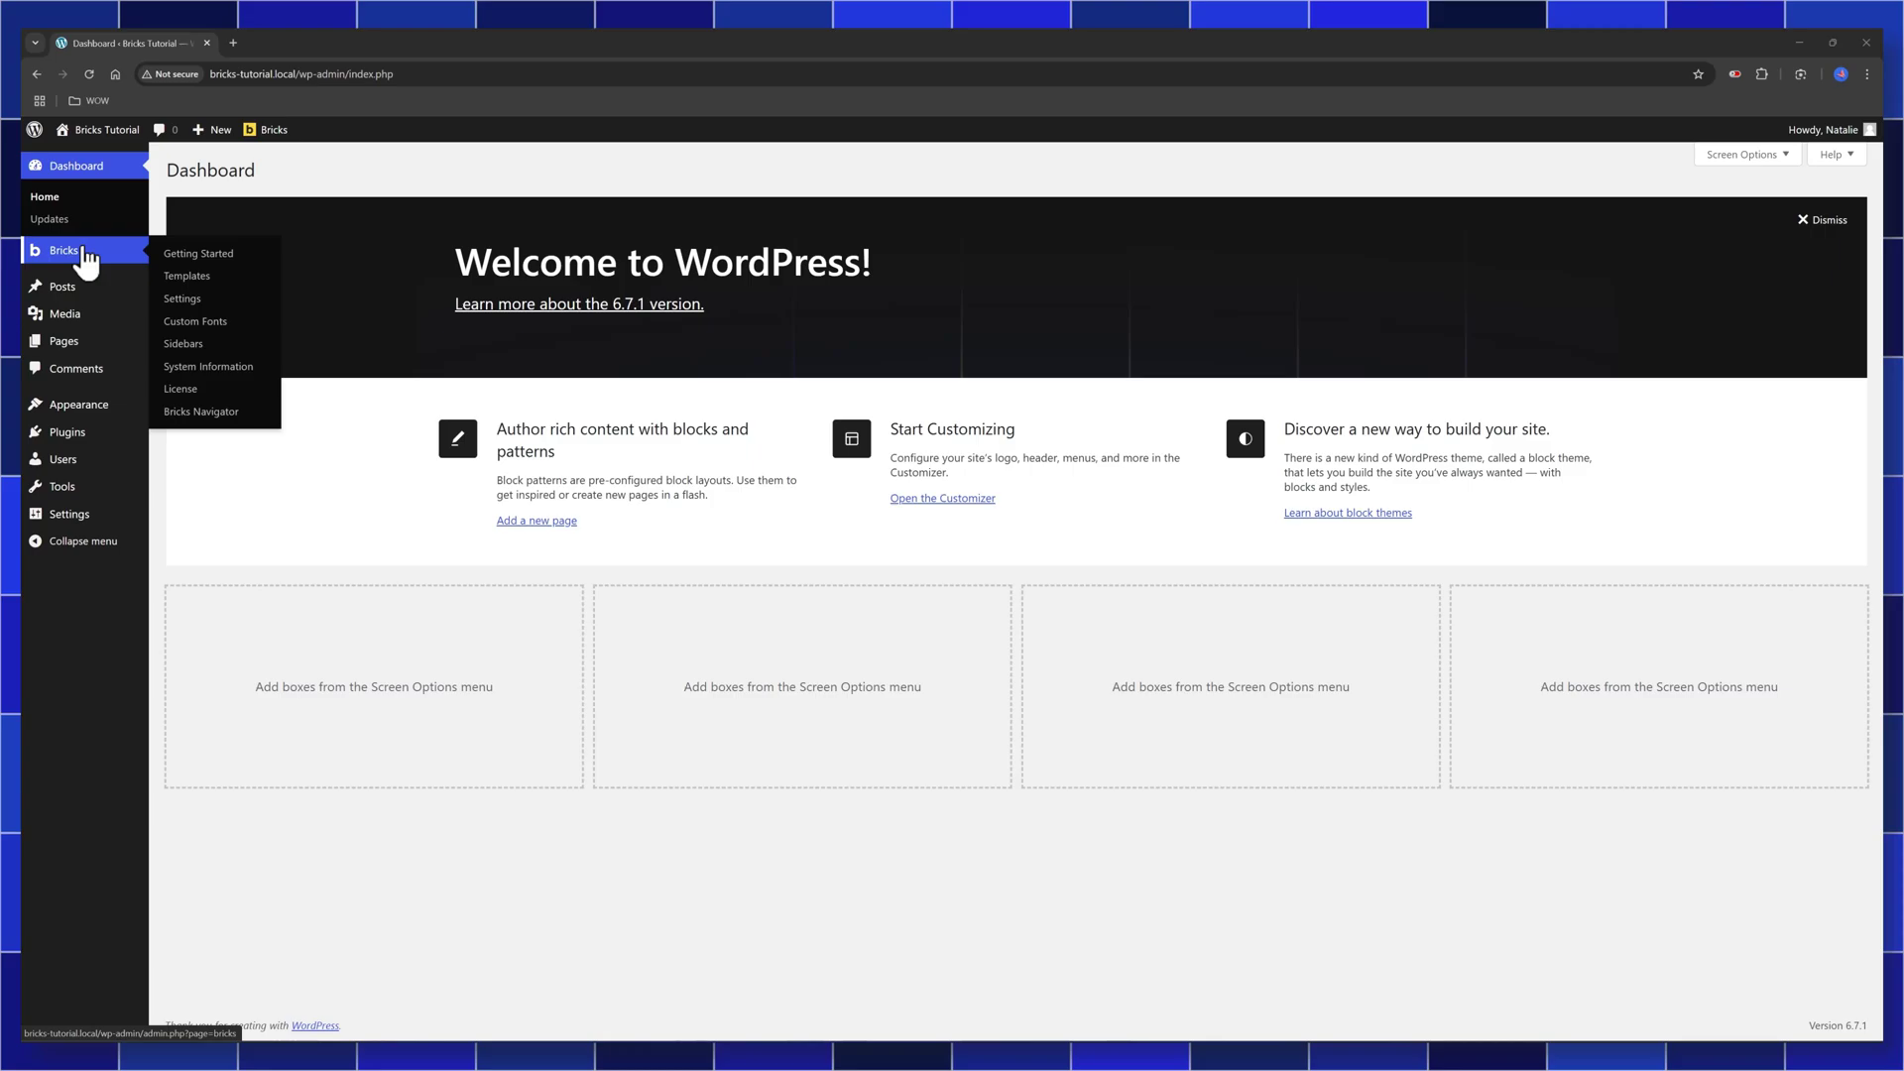
{"action": "left_click", "coordinate": [189, 277]}
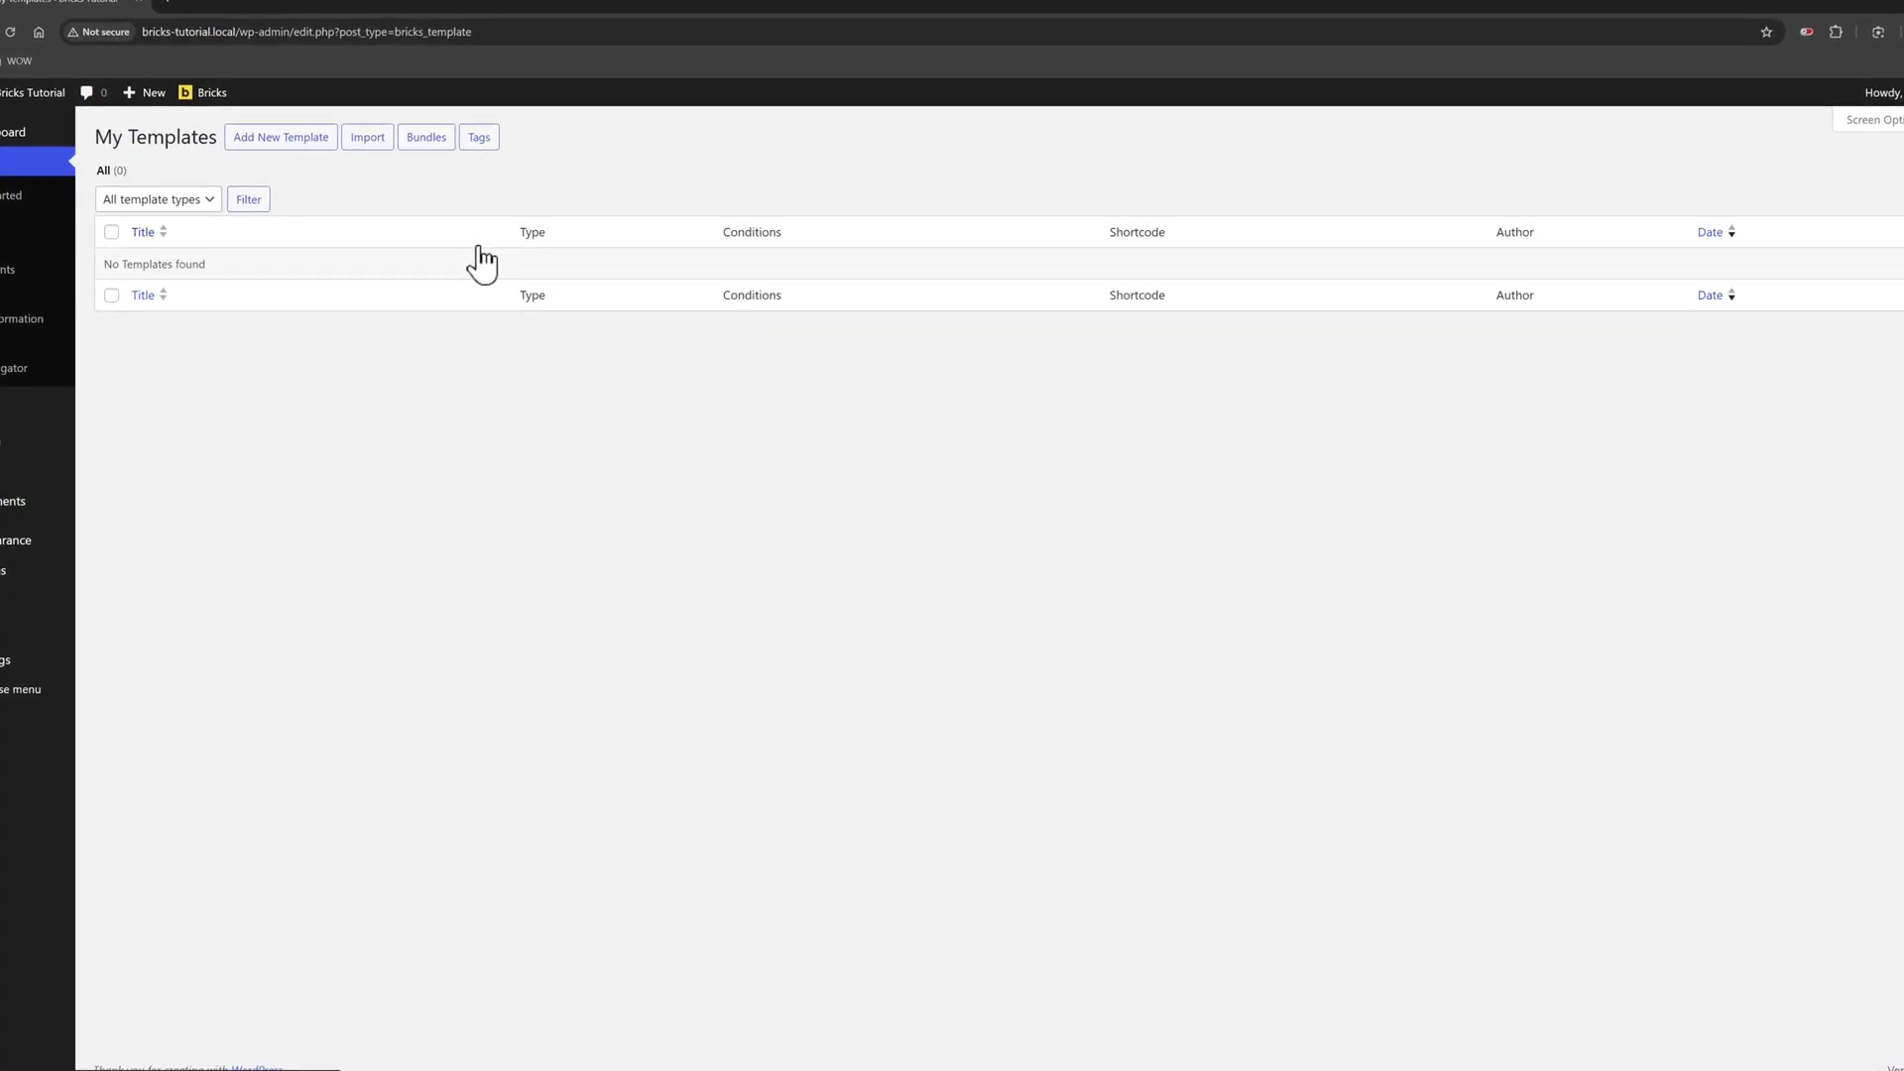
Create and publish a Header-type template titled 'Header', then edit it with Bricks
{"action": "left_click", "coordinate": [278, 129]}
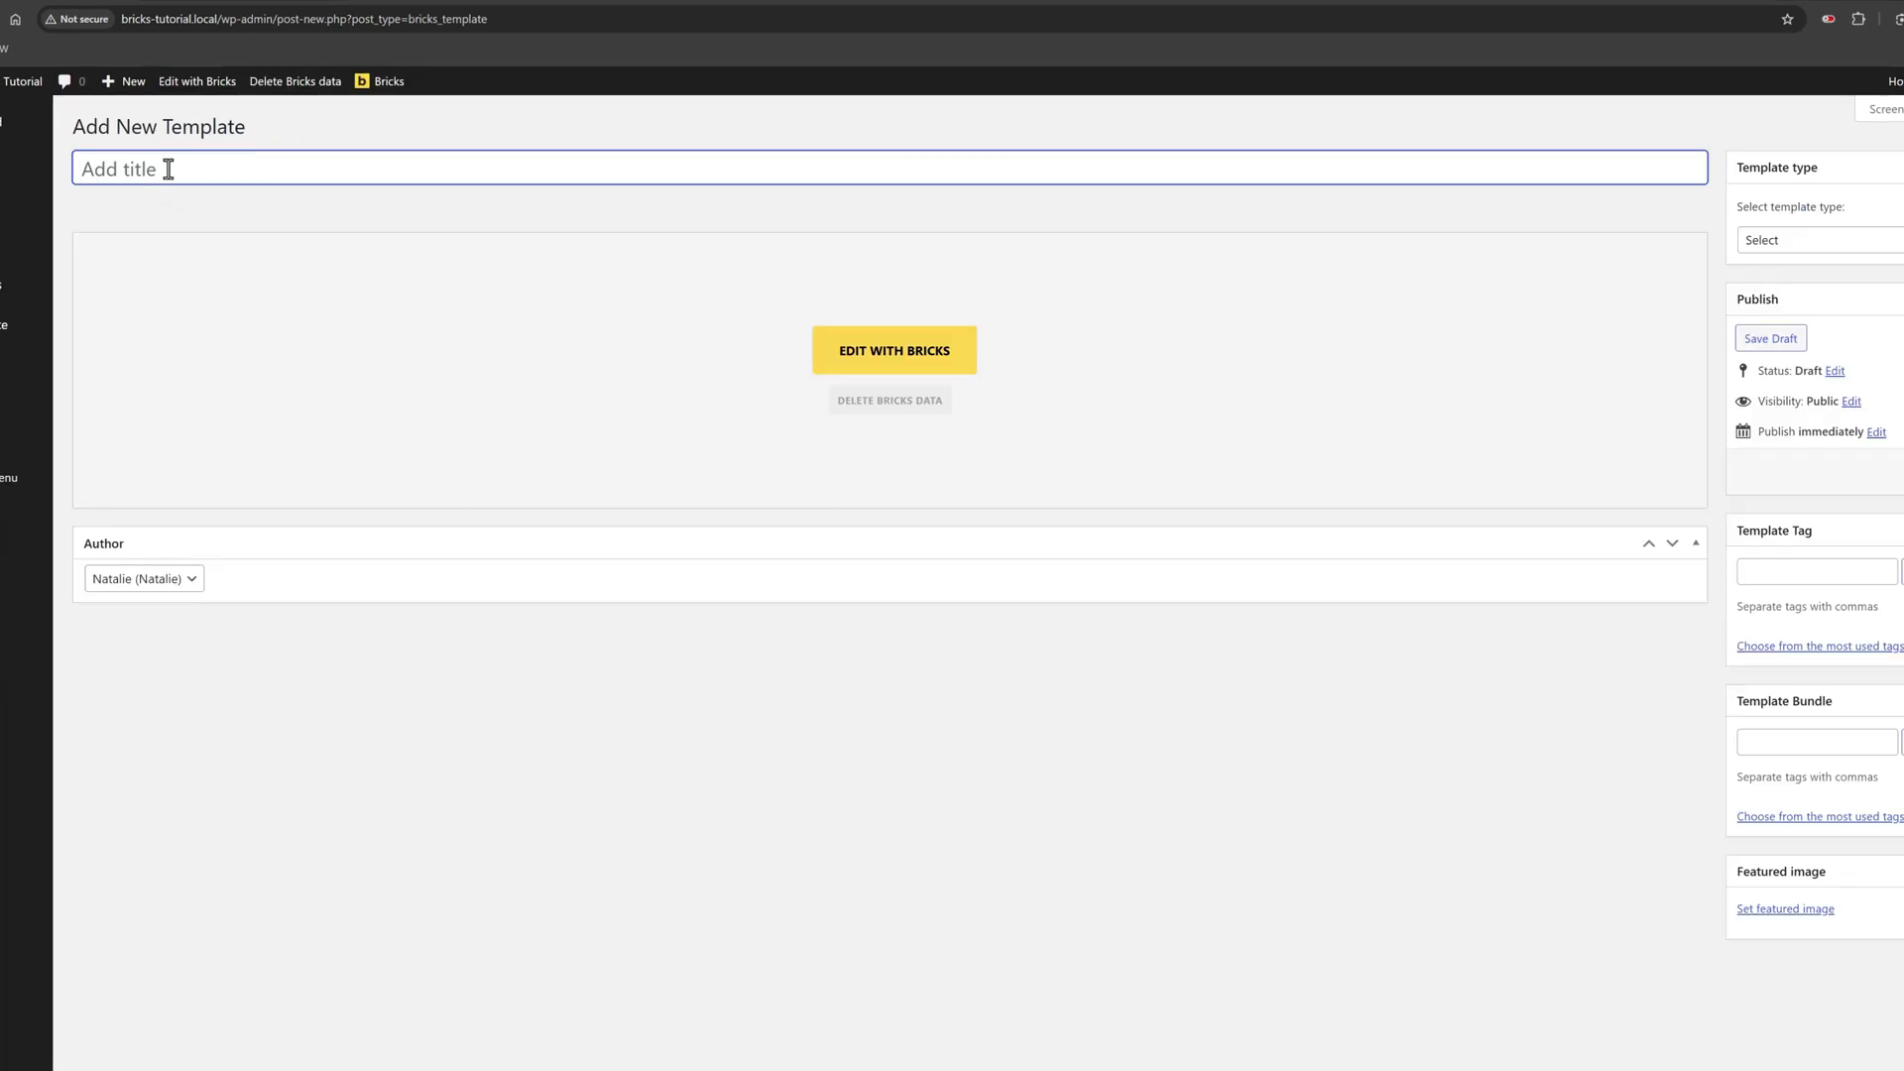
{"action": "type", "text": "Header"}
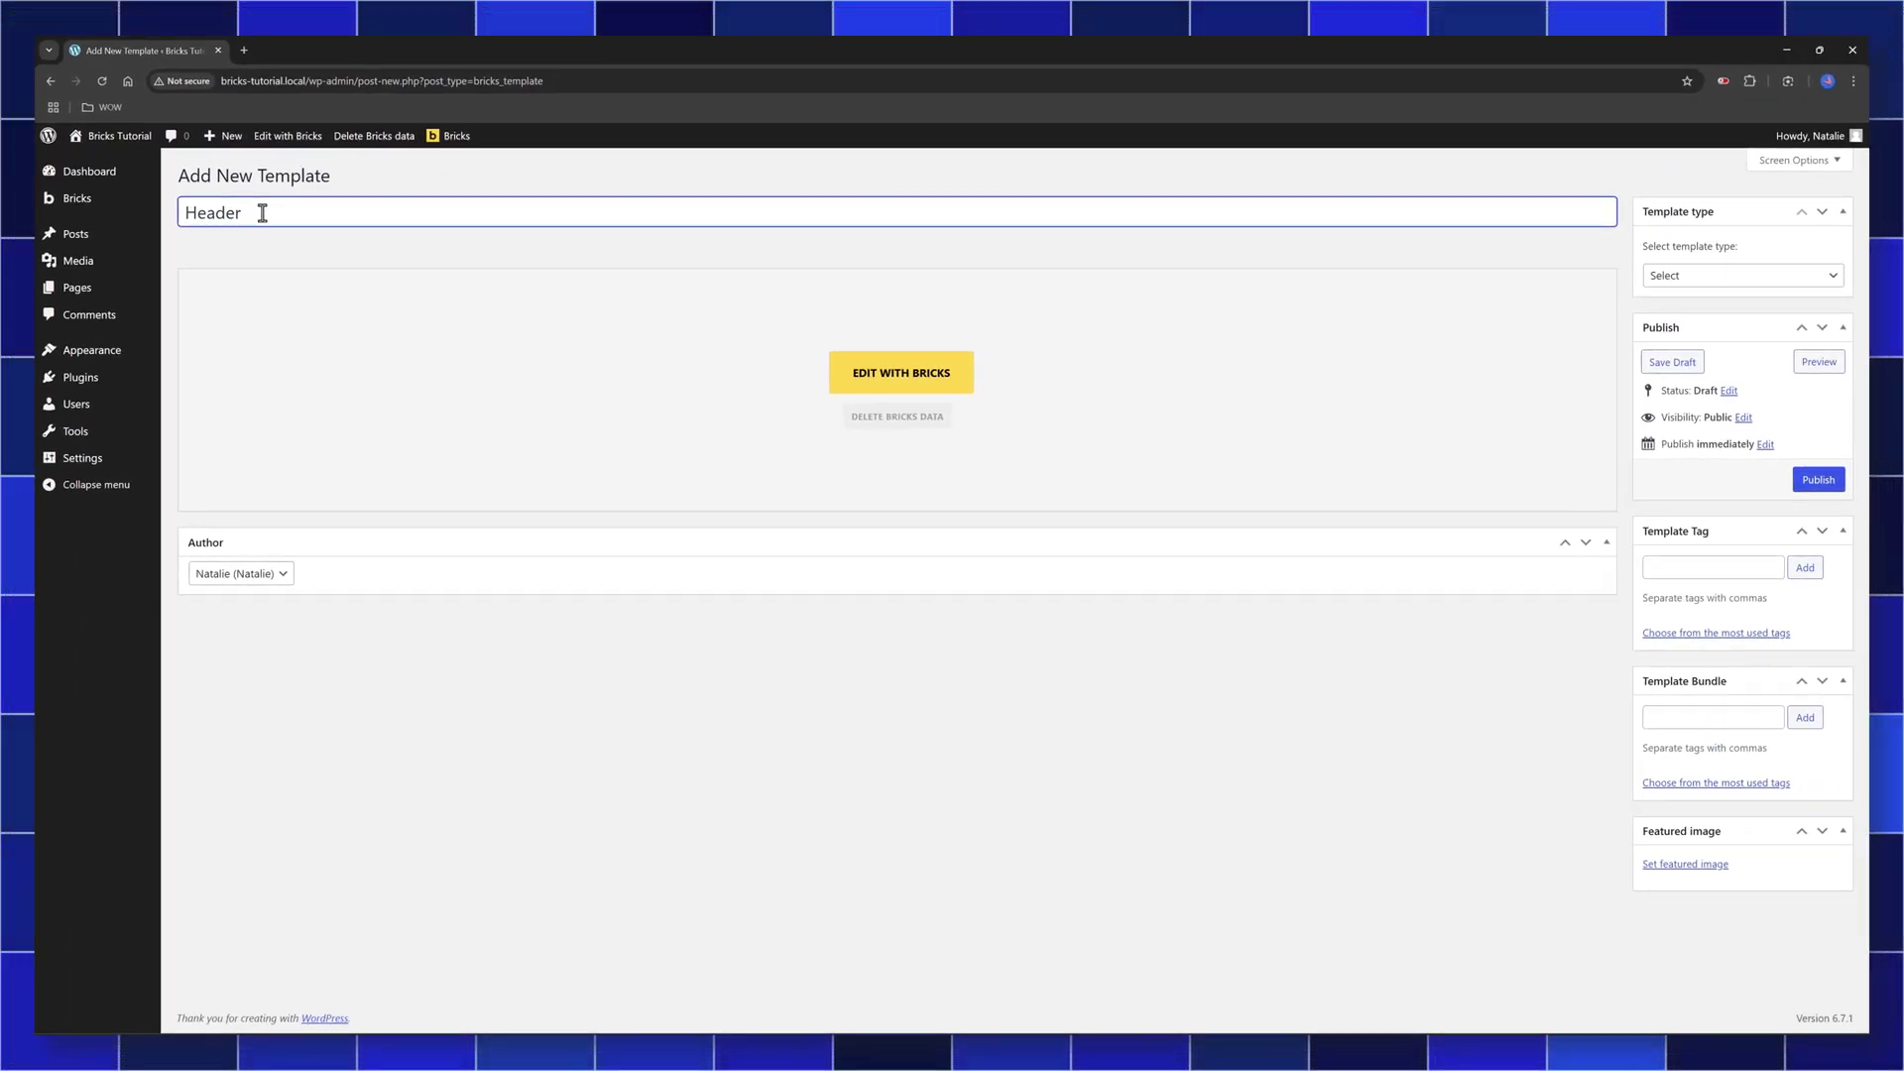
{"action": "left_click", "coordinate": [1733, 288]}
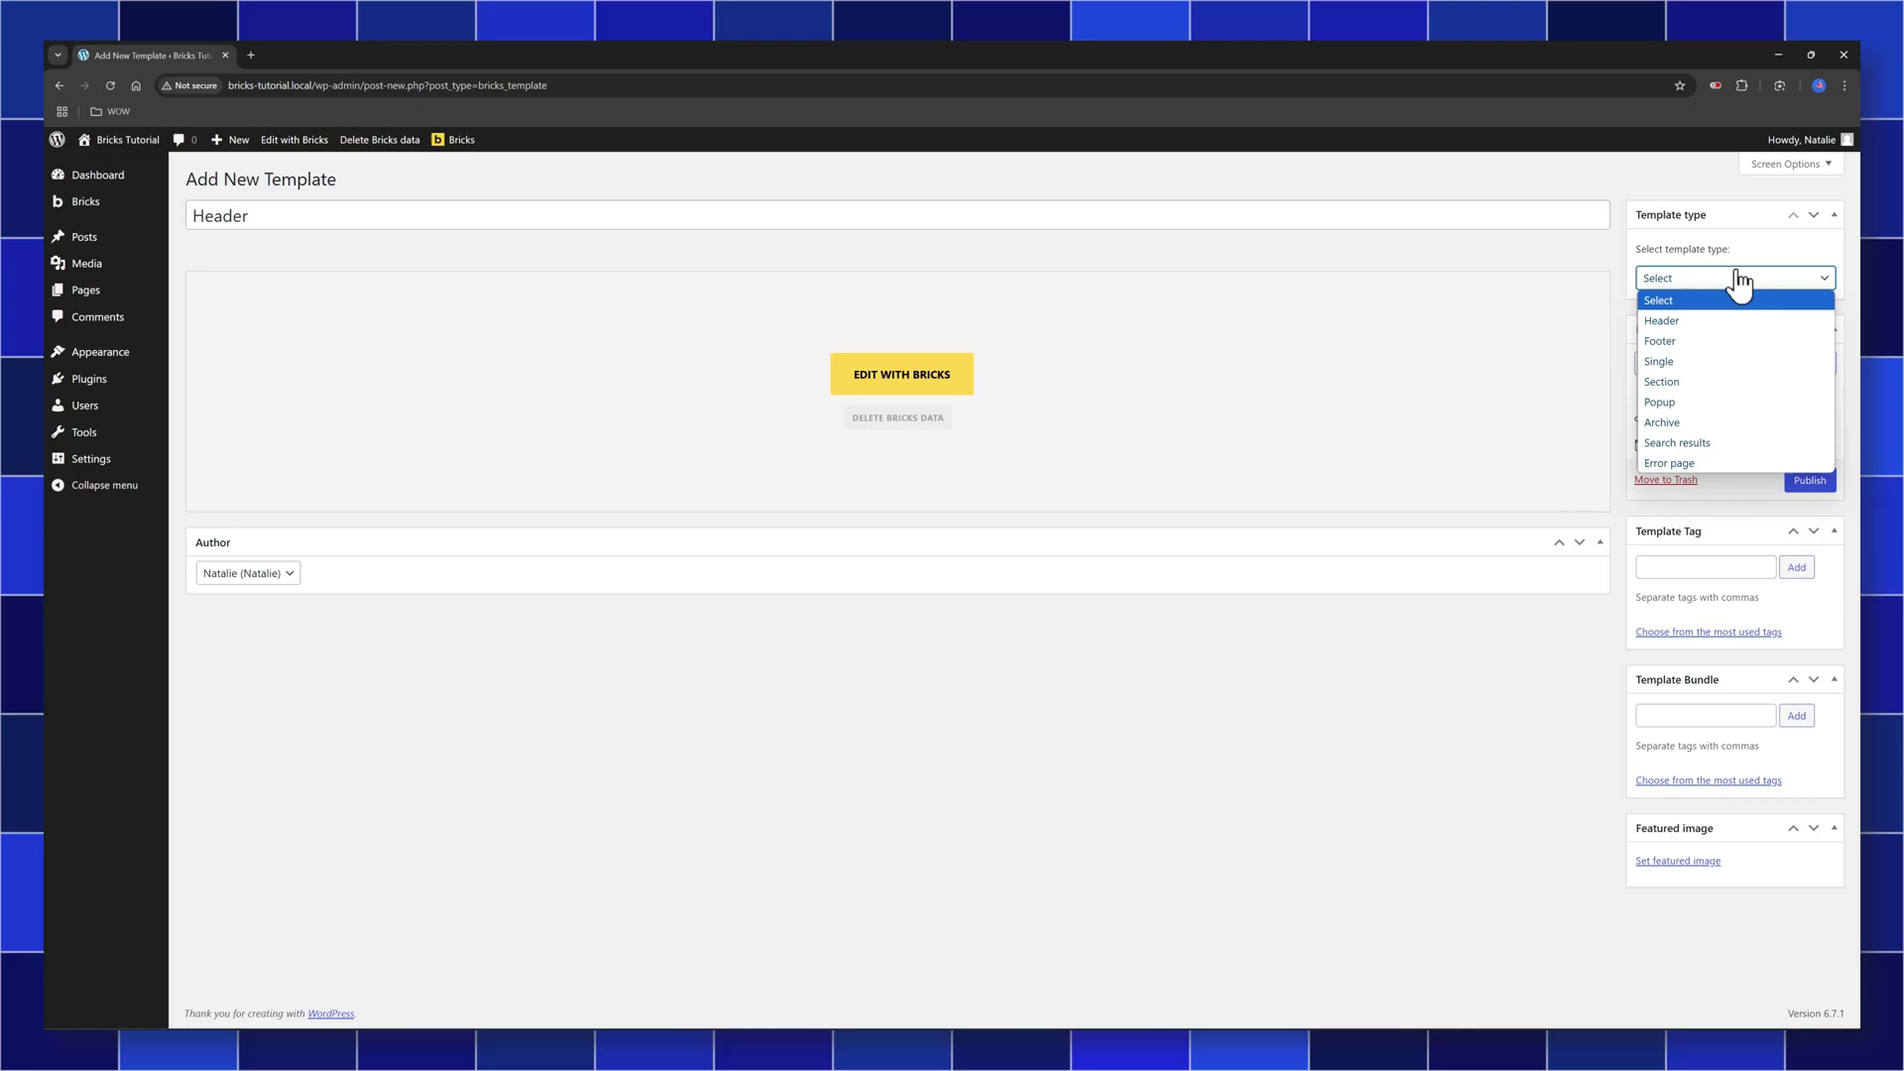
{"action": "left_click", "coordinate": [1702, 322]}
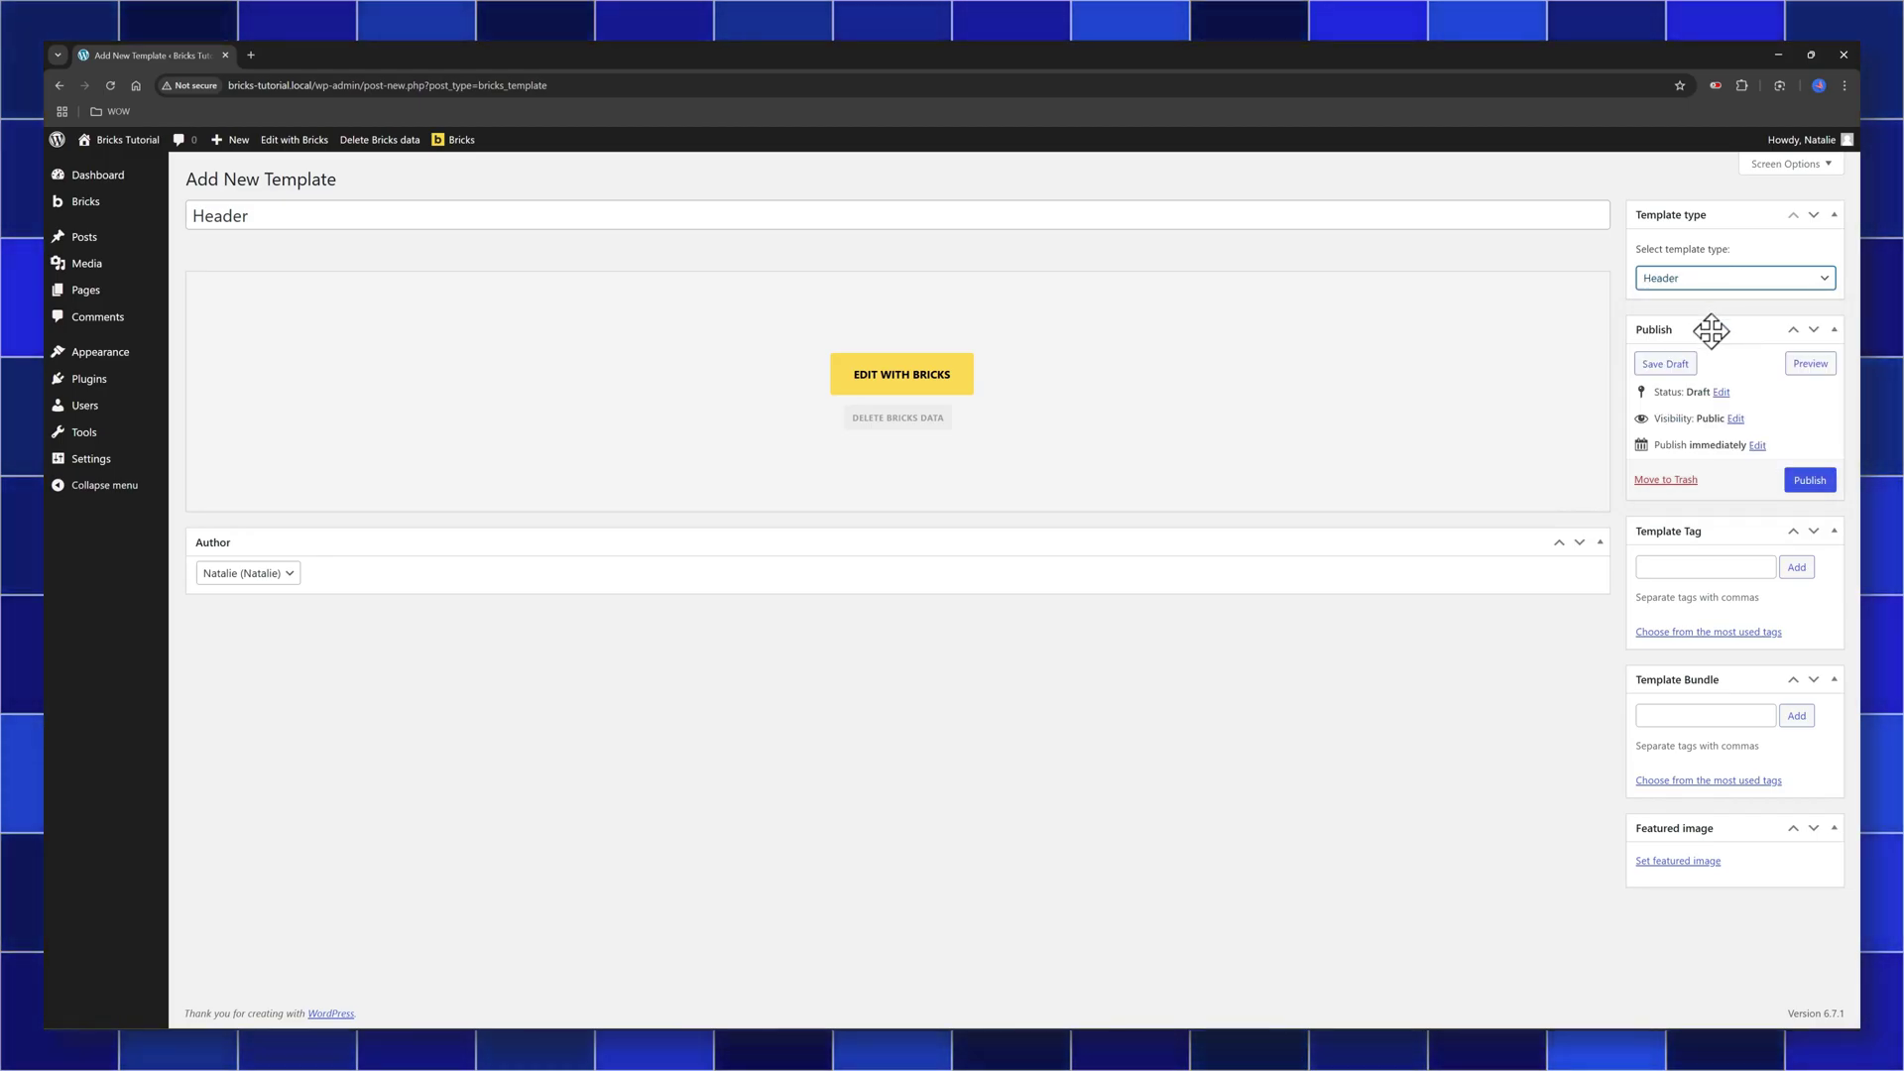
{"action": "left_click", "coordinate": [1809, 479]}
{"action": "left_click", "coordinate": [898, 425]}
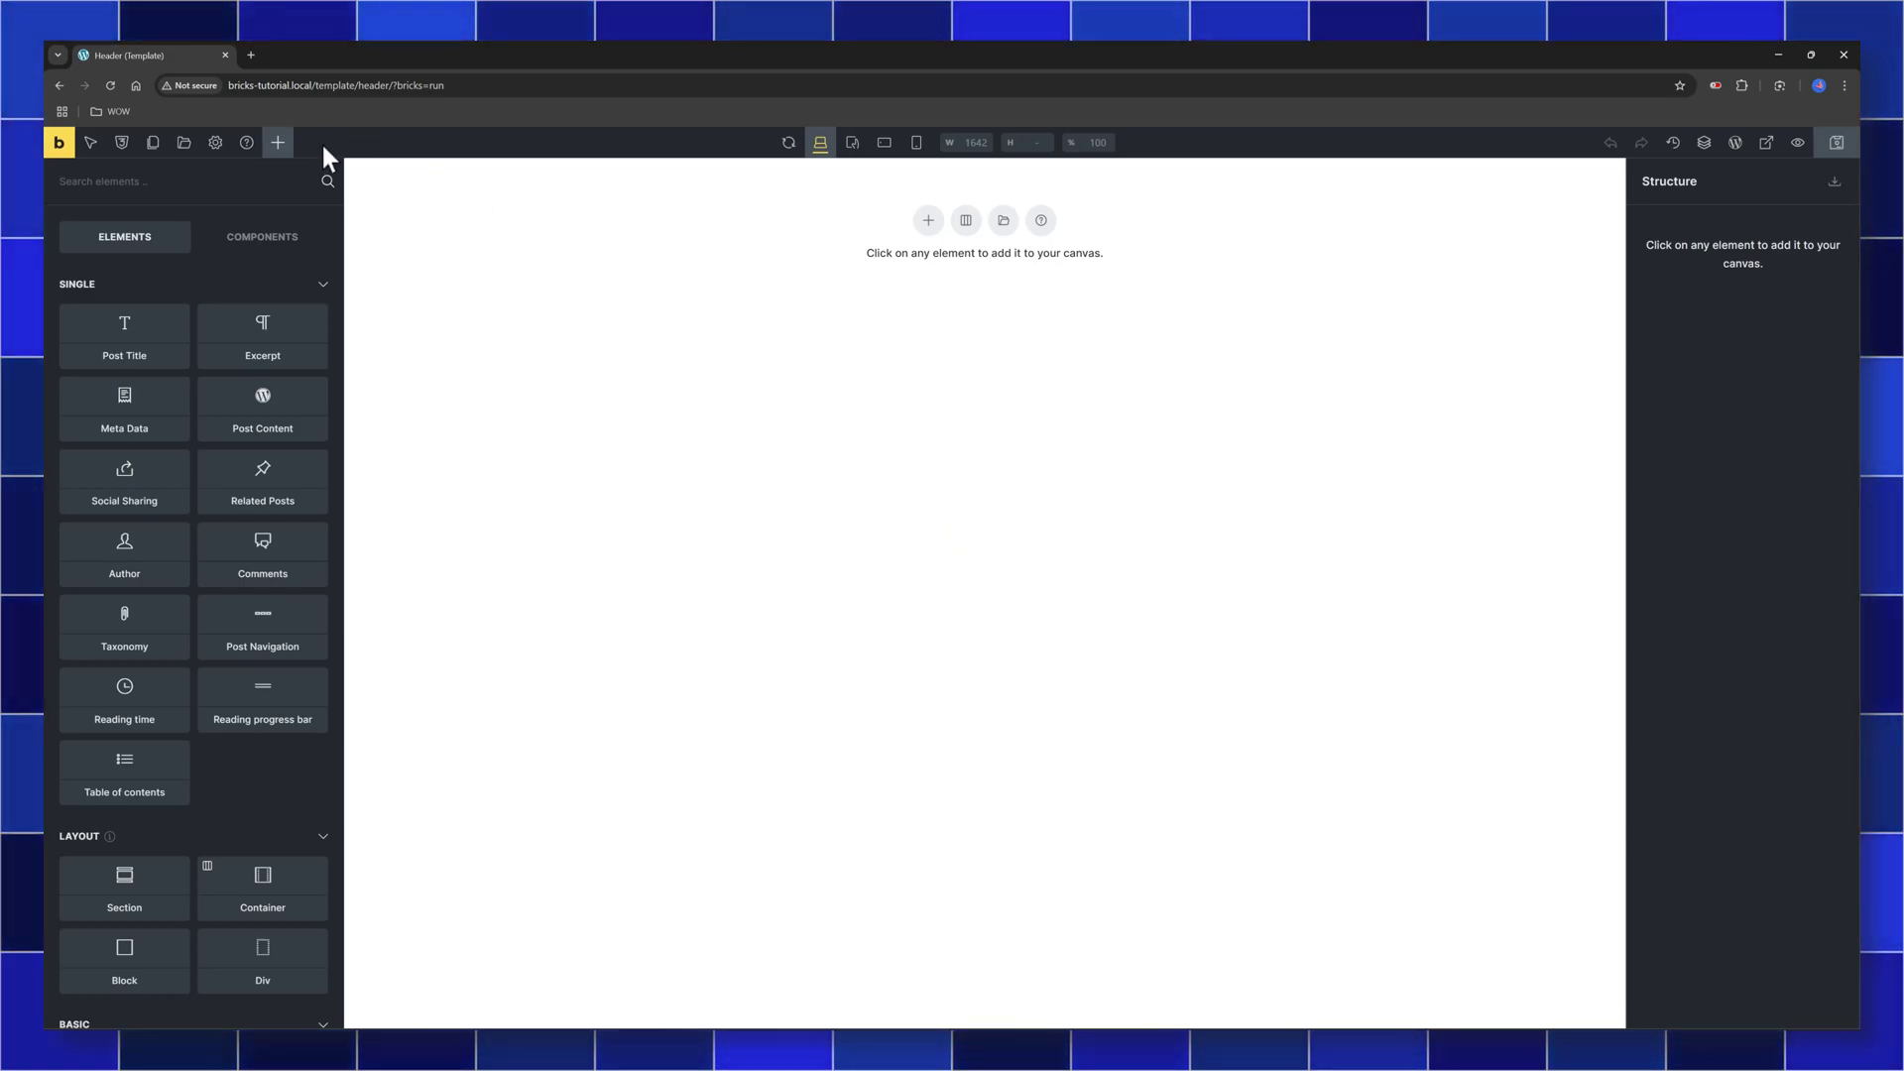
Set the Header template's display condition to Entire website
{"action": "left_click", "coordinate": [216, 144]}
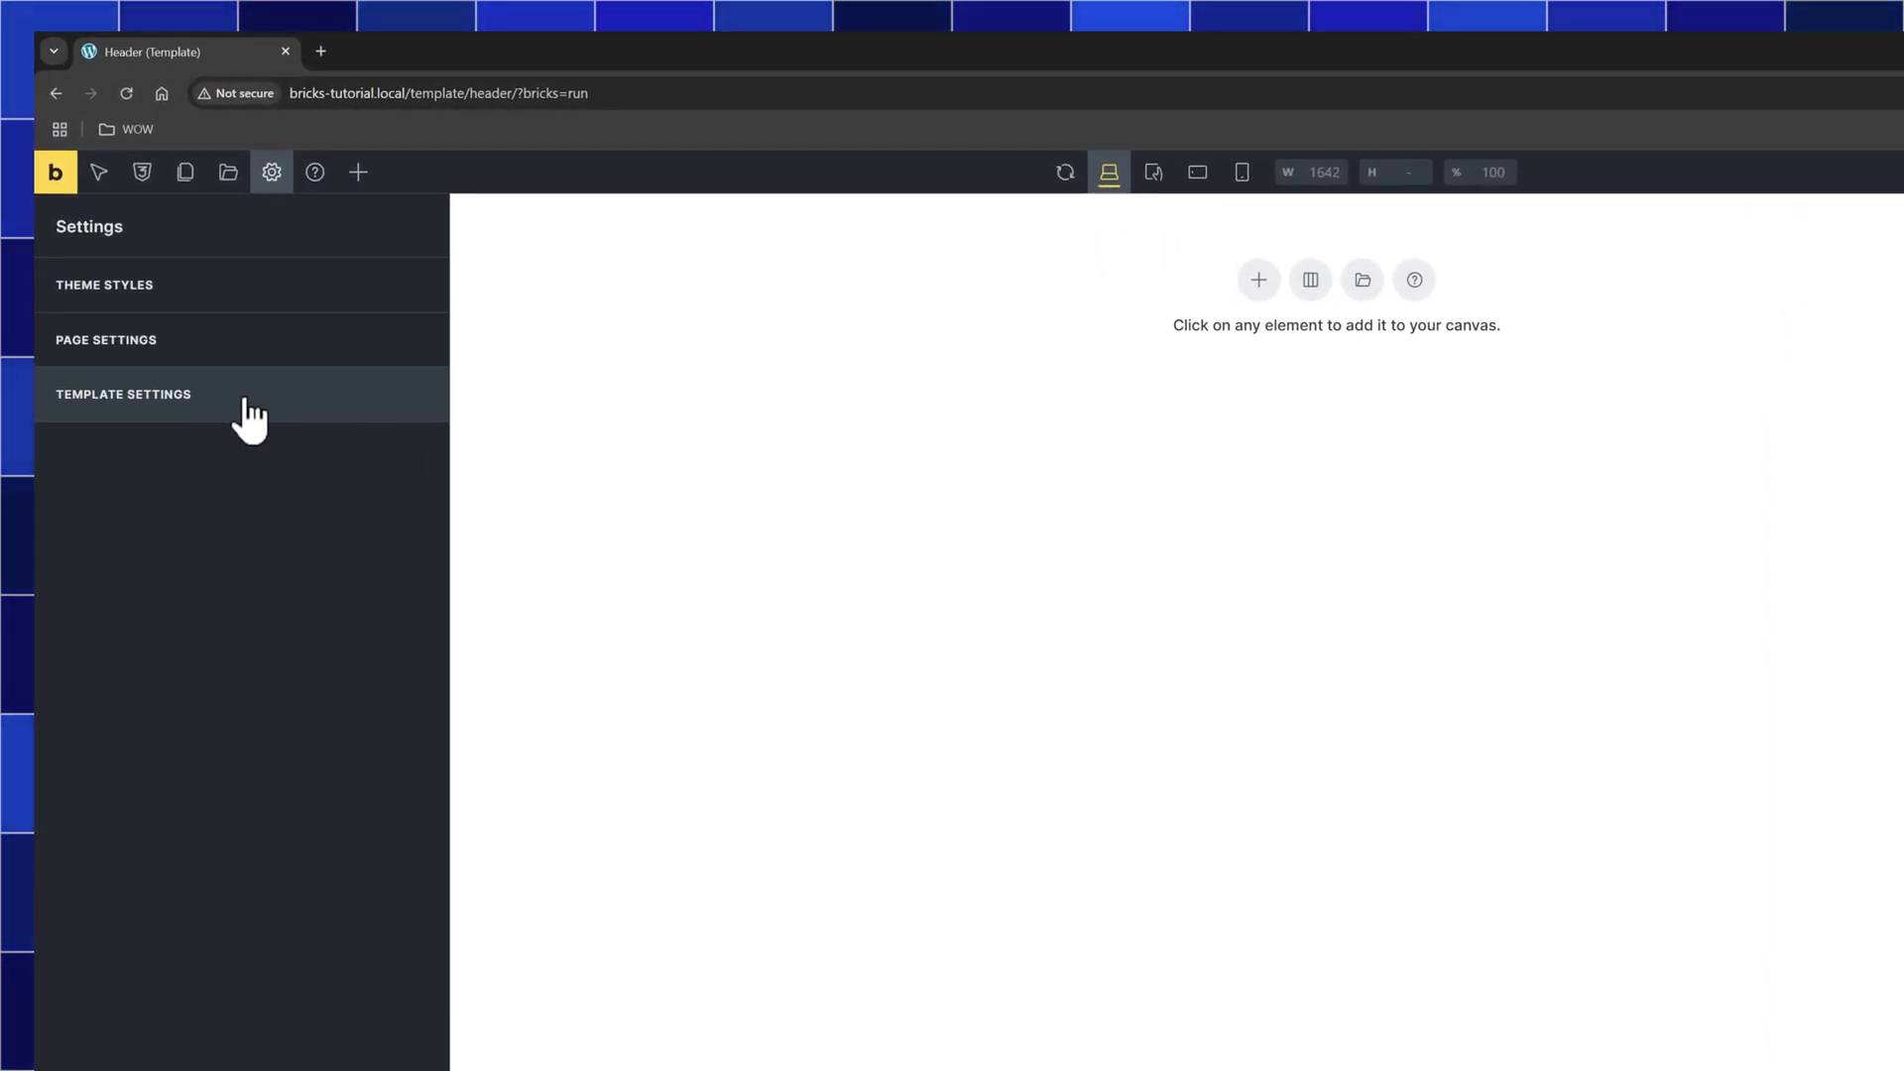
{"action": "left_click", "coordinate": [224, 395]}
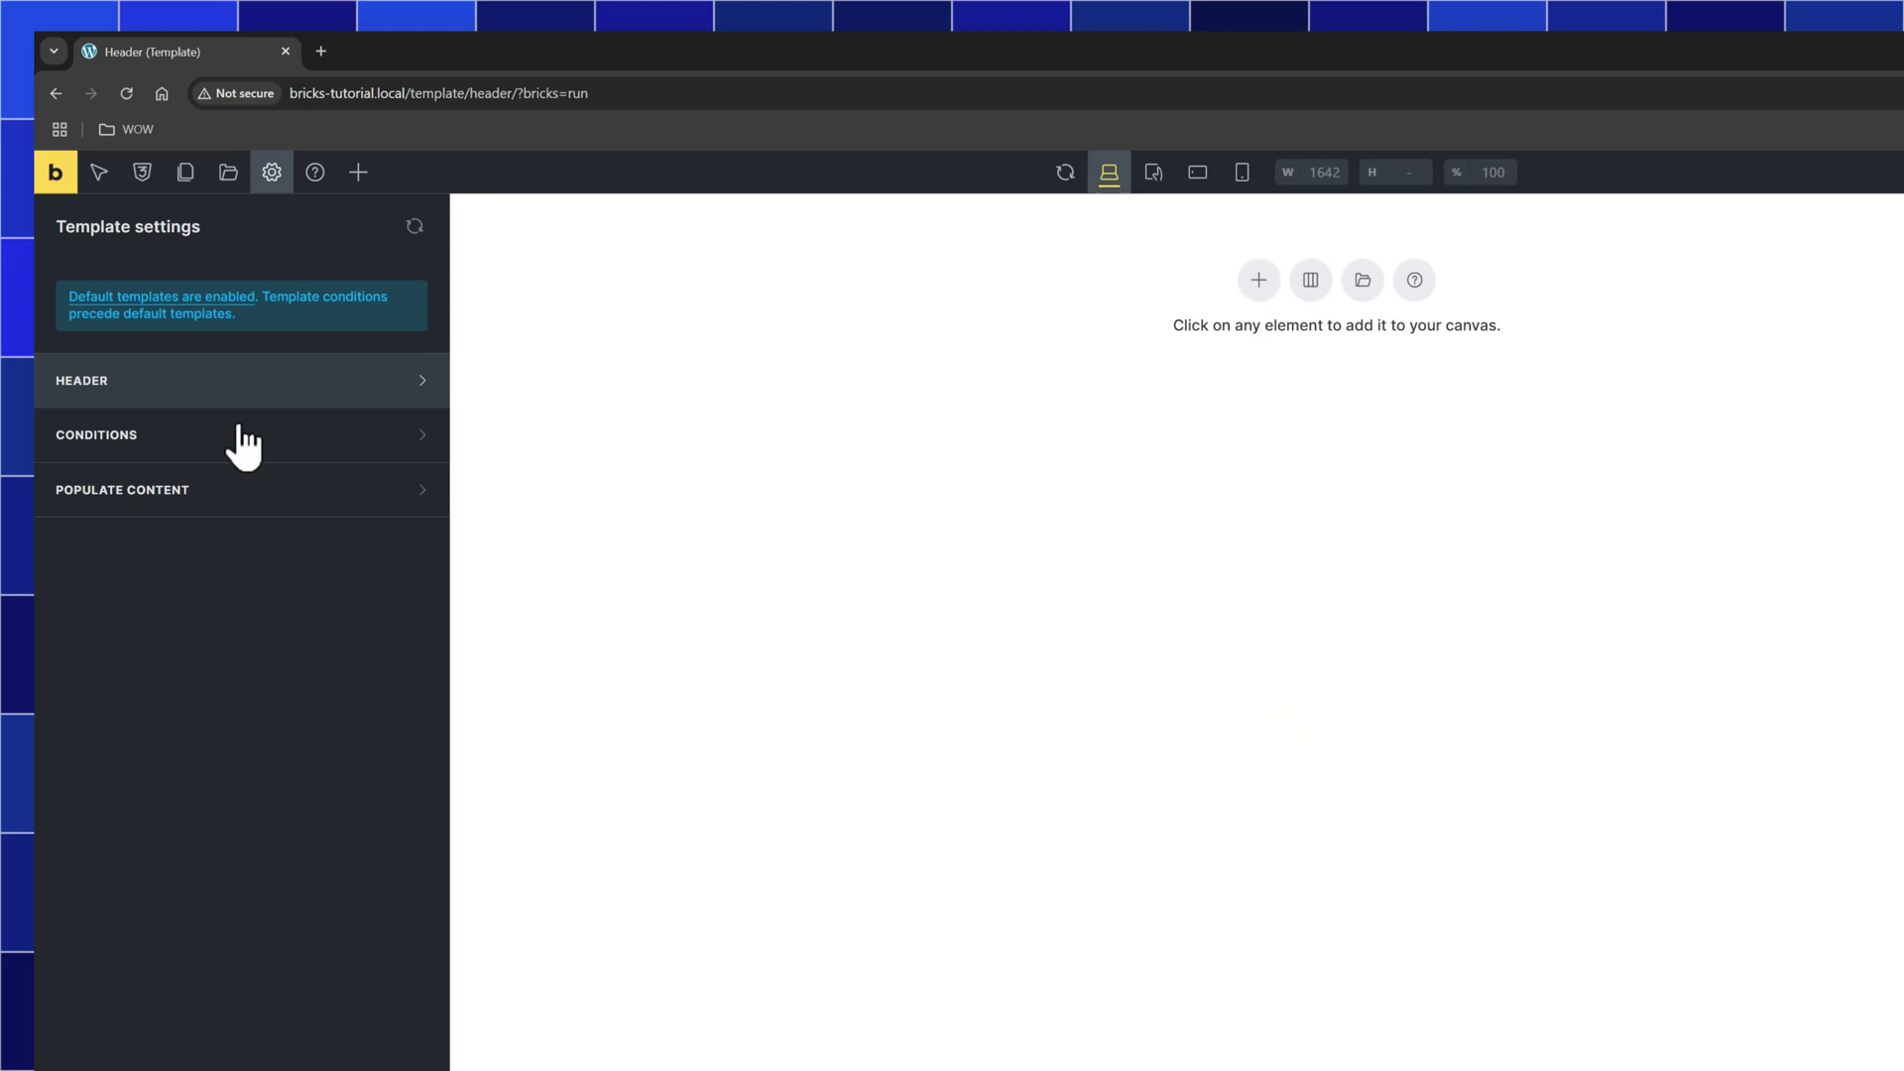
{"action": "left_click", "coordinate": [243, 436]}
{"action": "left_click", "coordinate": [264, 547]}
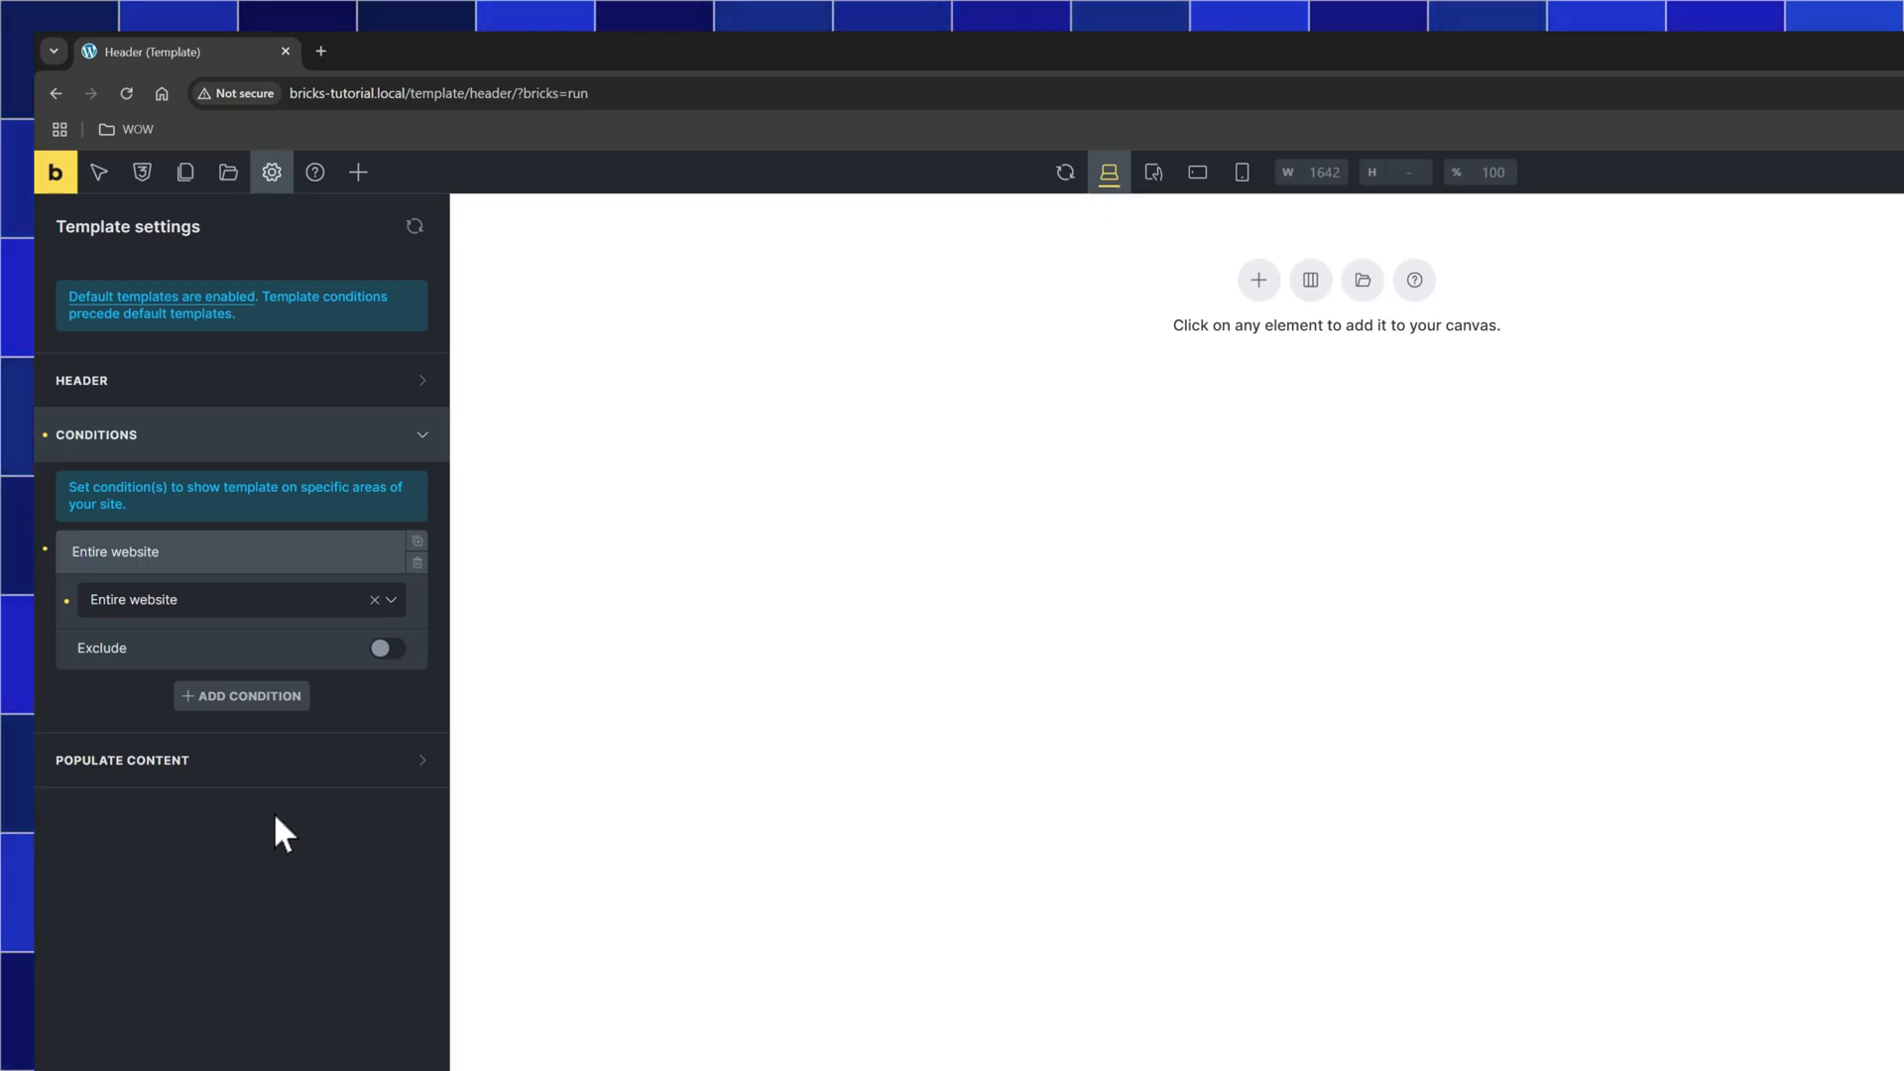
{"action": "left_click", "coordinate": [359, 175]}
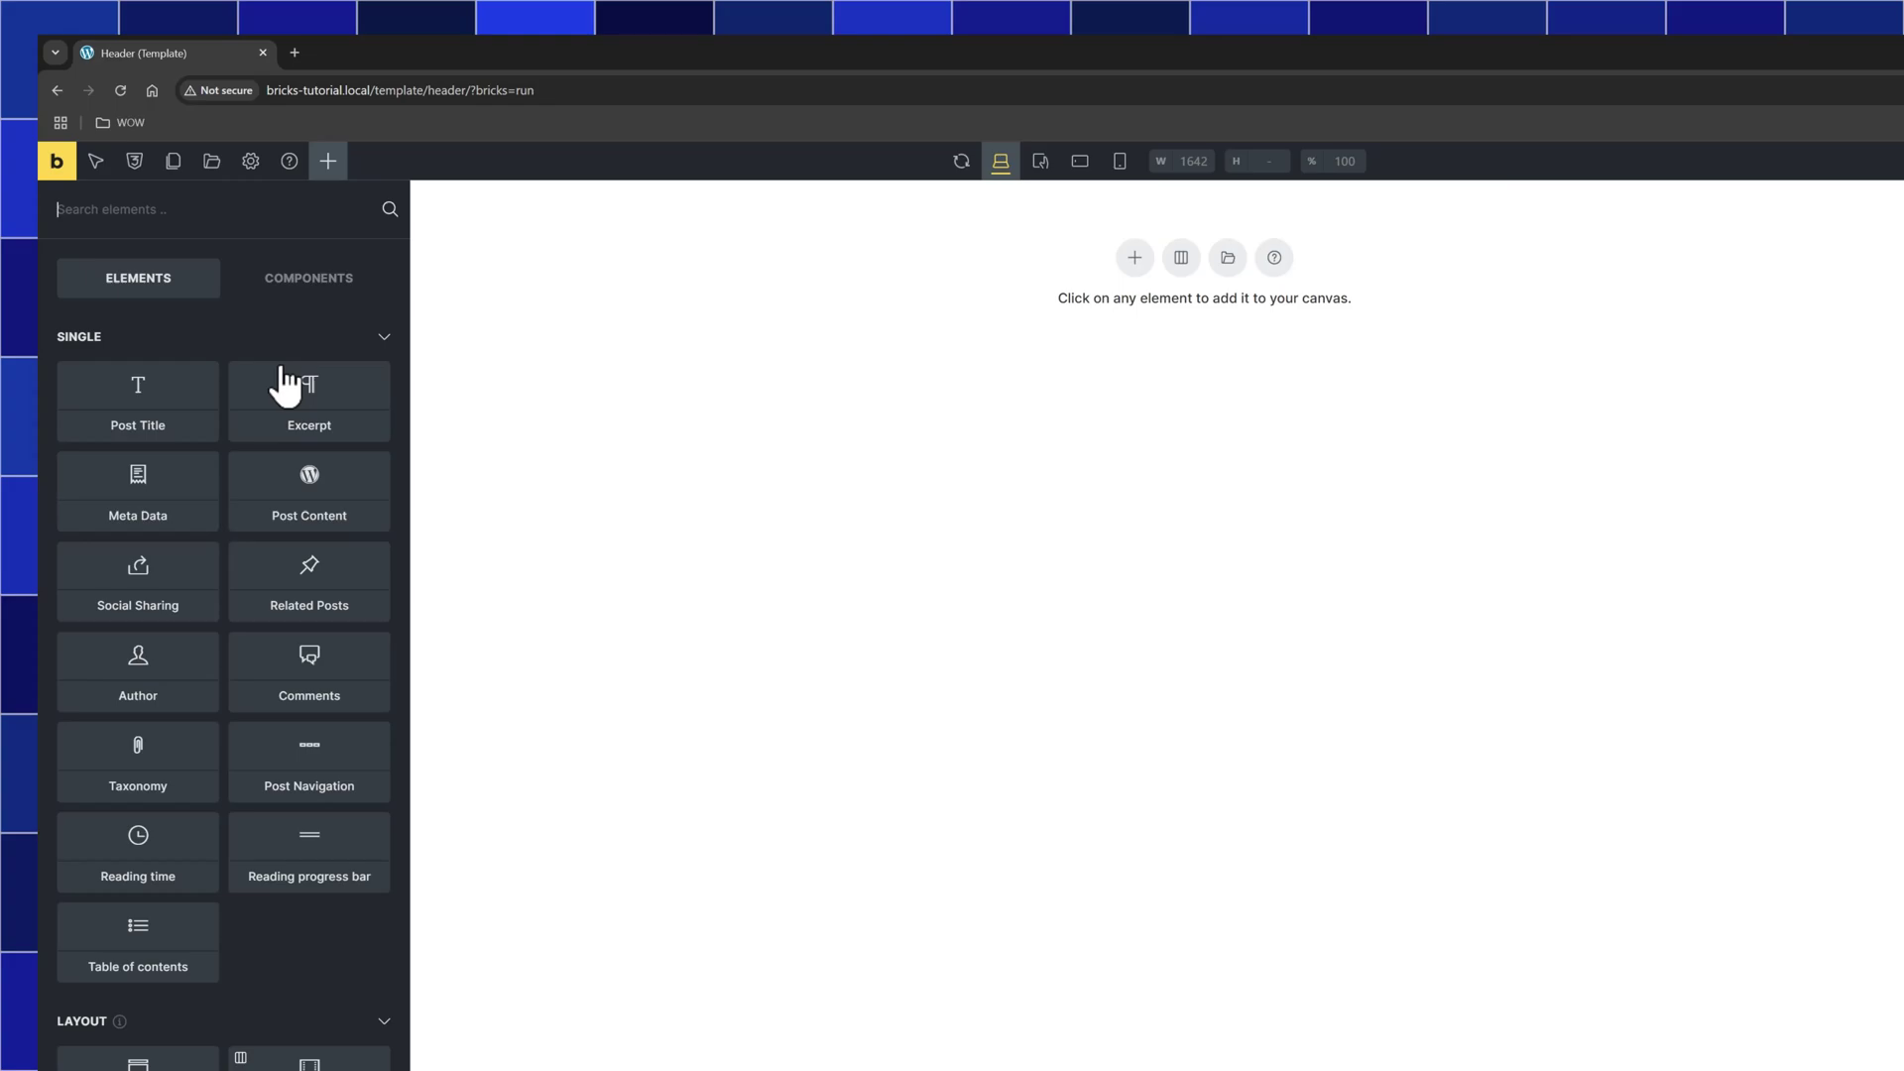
Add a Section with a Container to the canvas and put a Block inside it
{"action": "left_click", "coordinate": [124, 883]}
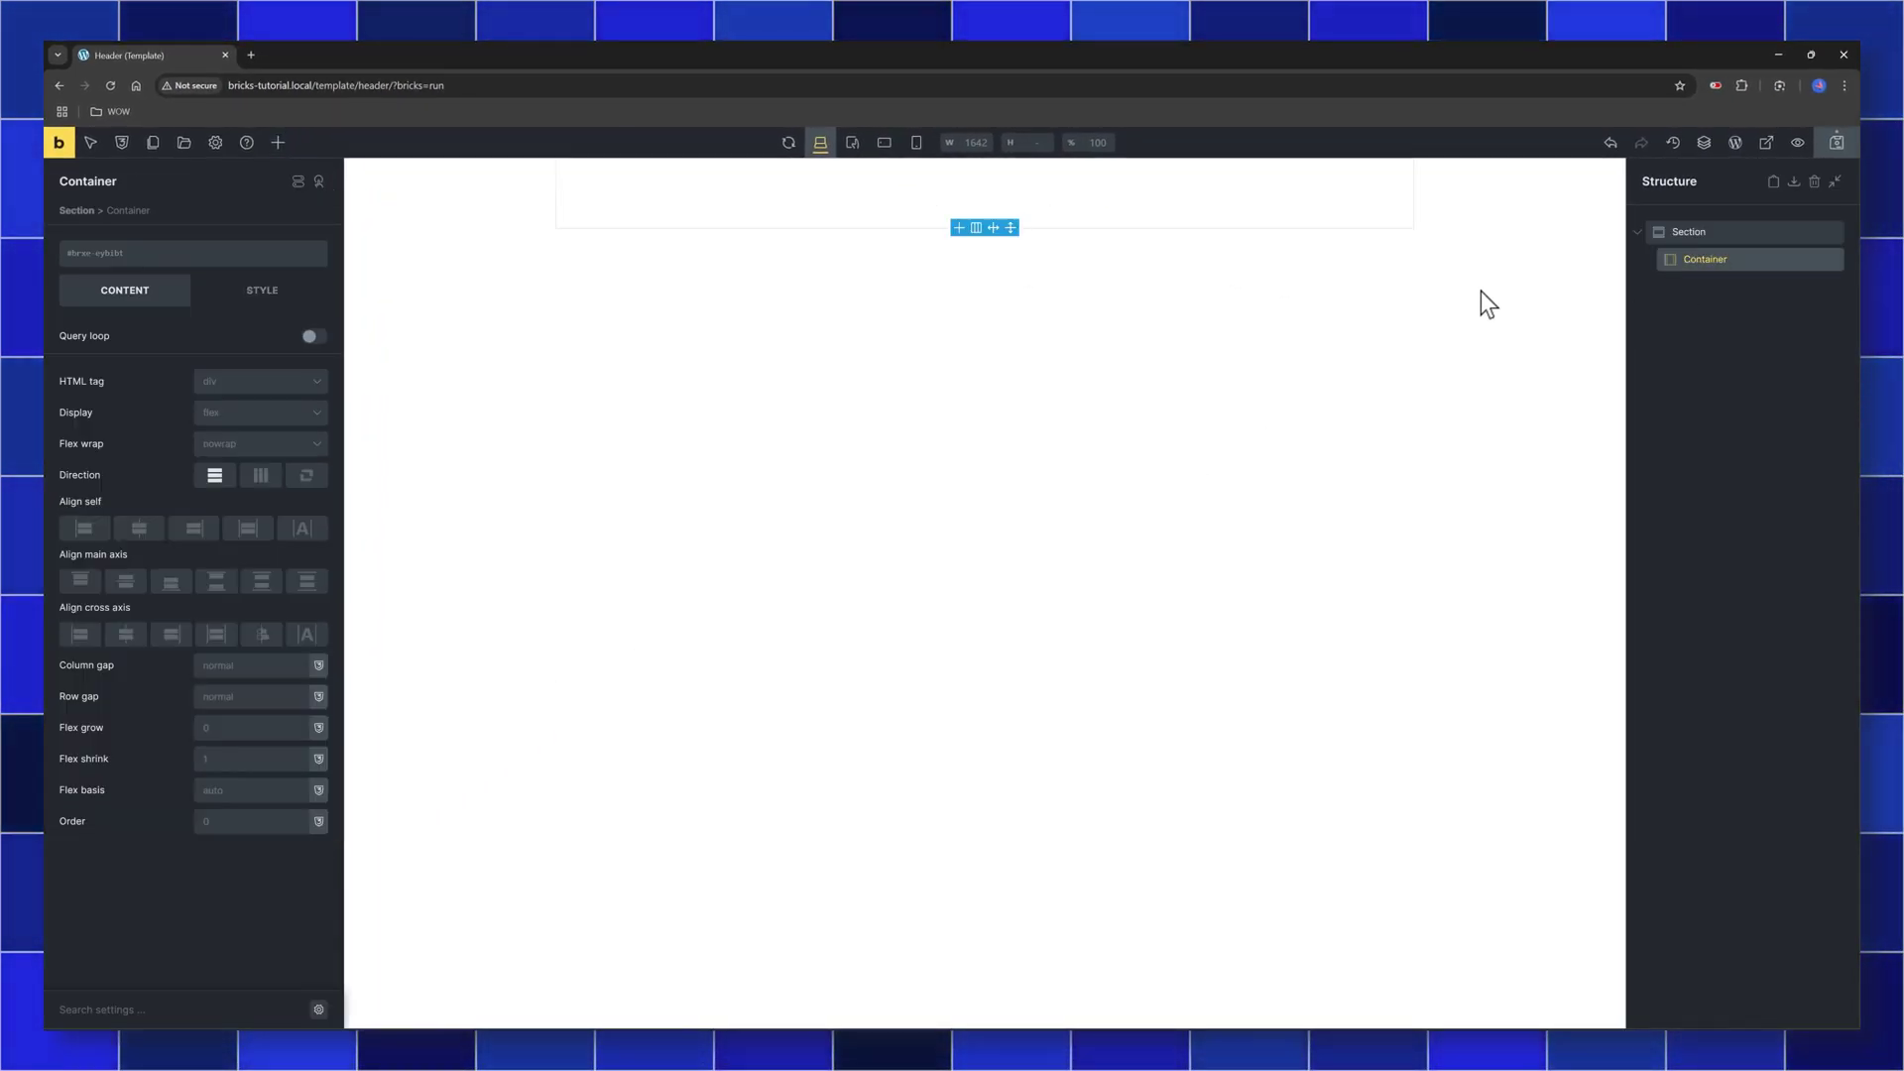
{"action": "left_click", "coordinate": [277, 143]}
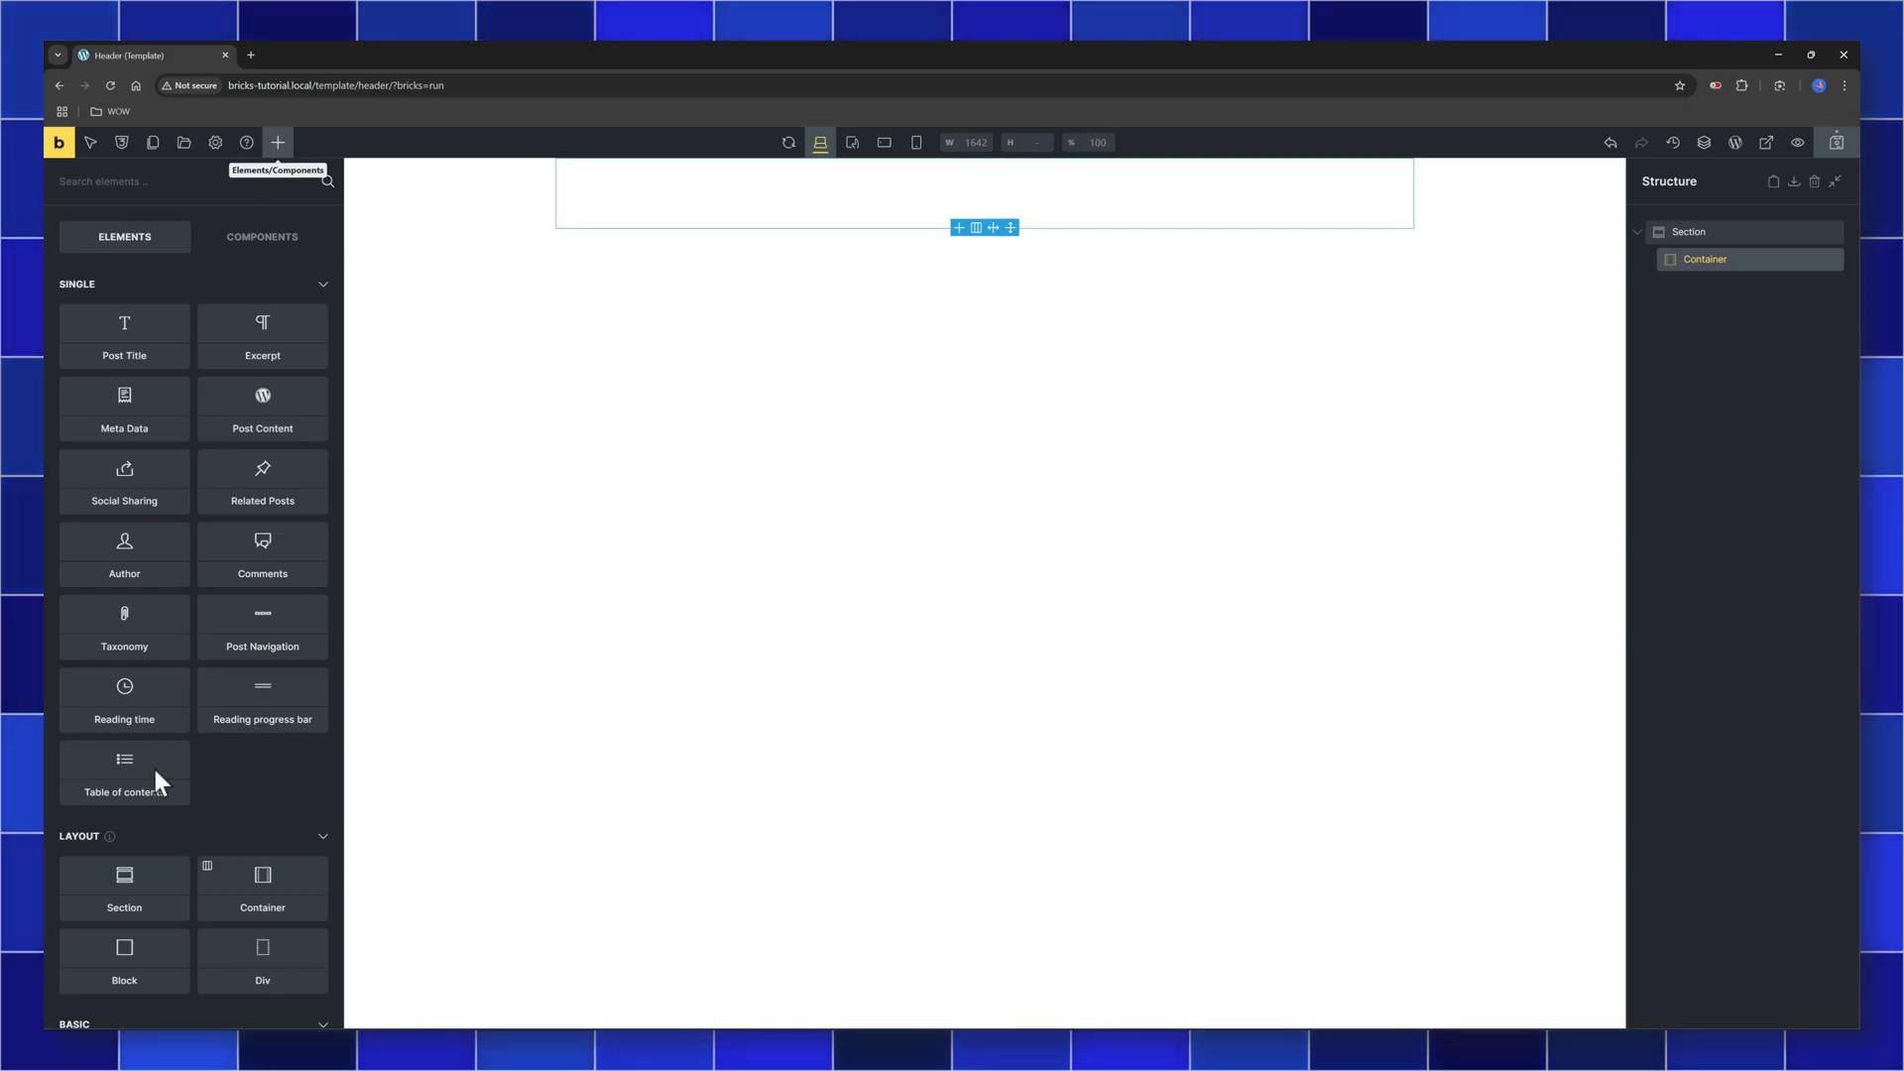
{"action": "left_click", "coordinate": [123, 962]}
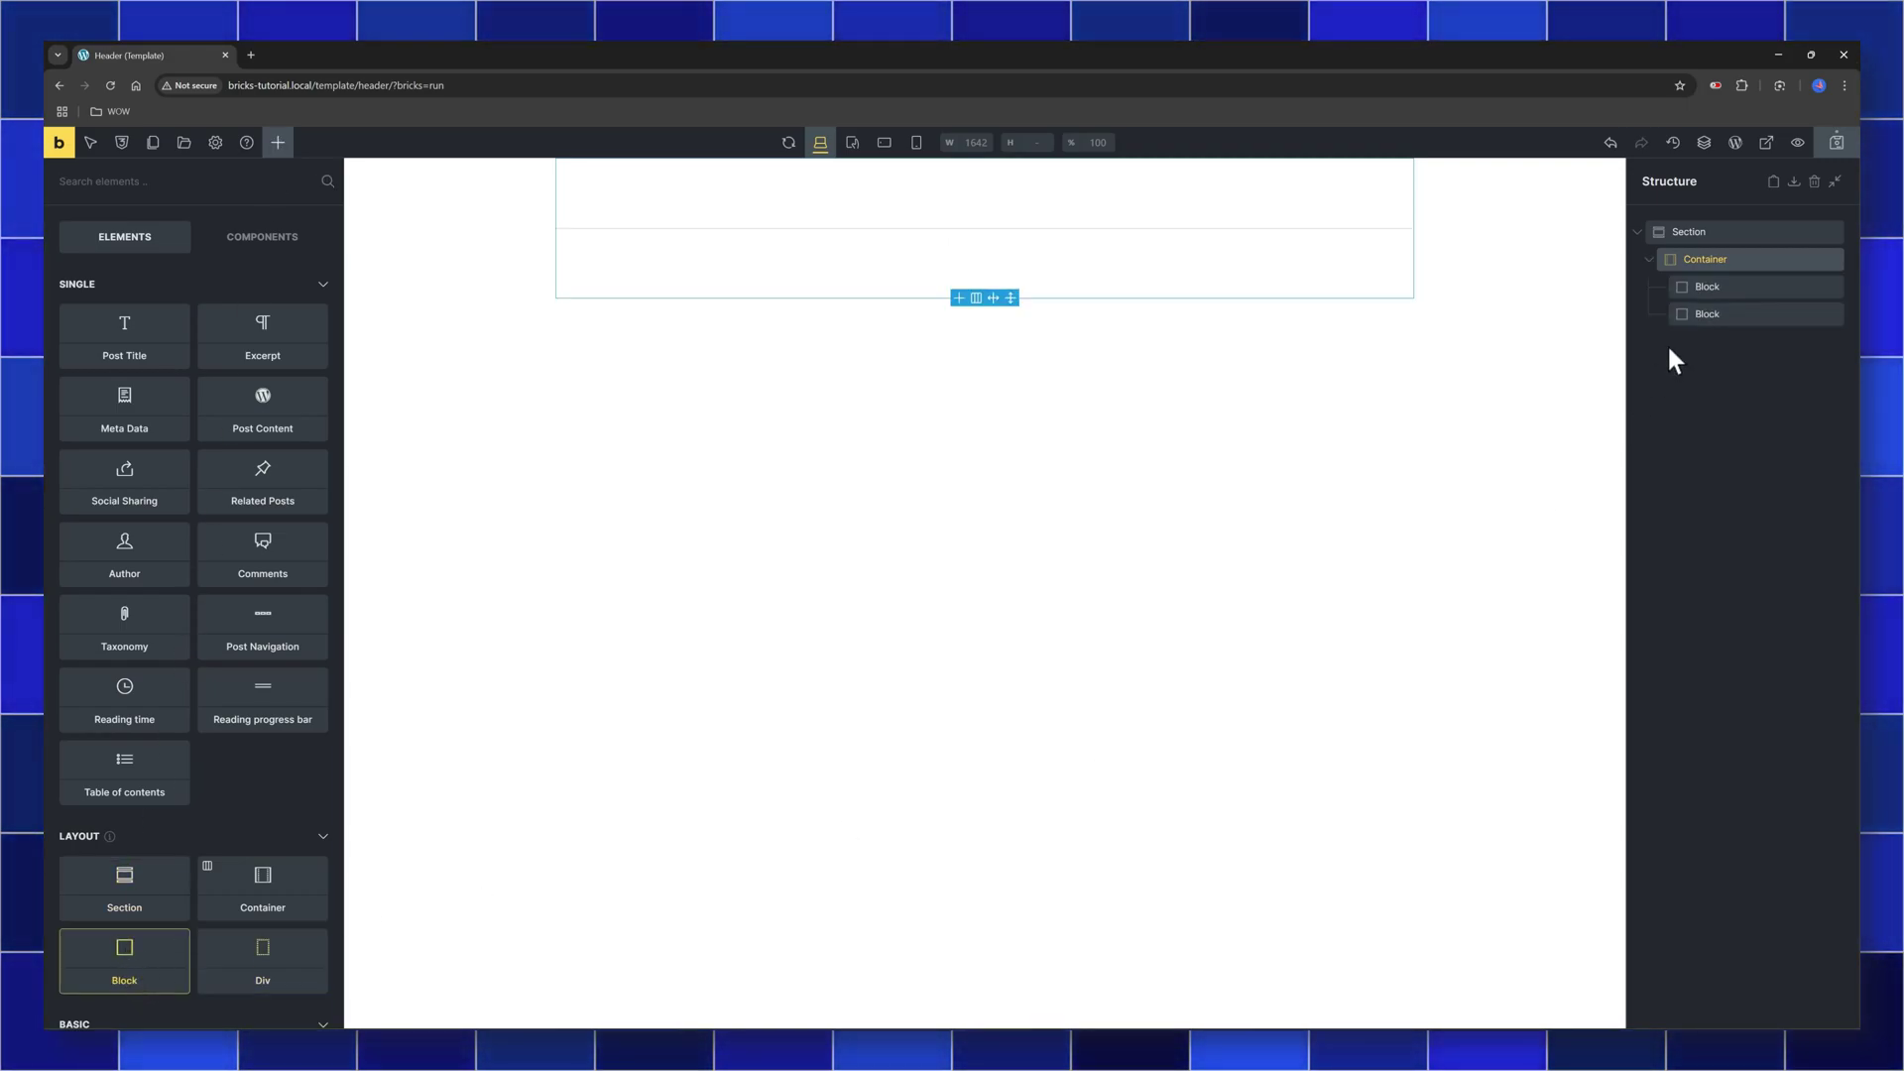
Give the Container a light grey background and a row direction so its Blocks sit side by side
{"action": "left_click", "coordinate": [1736, 259]}
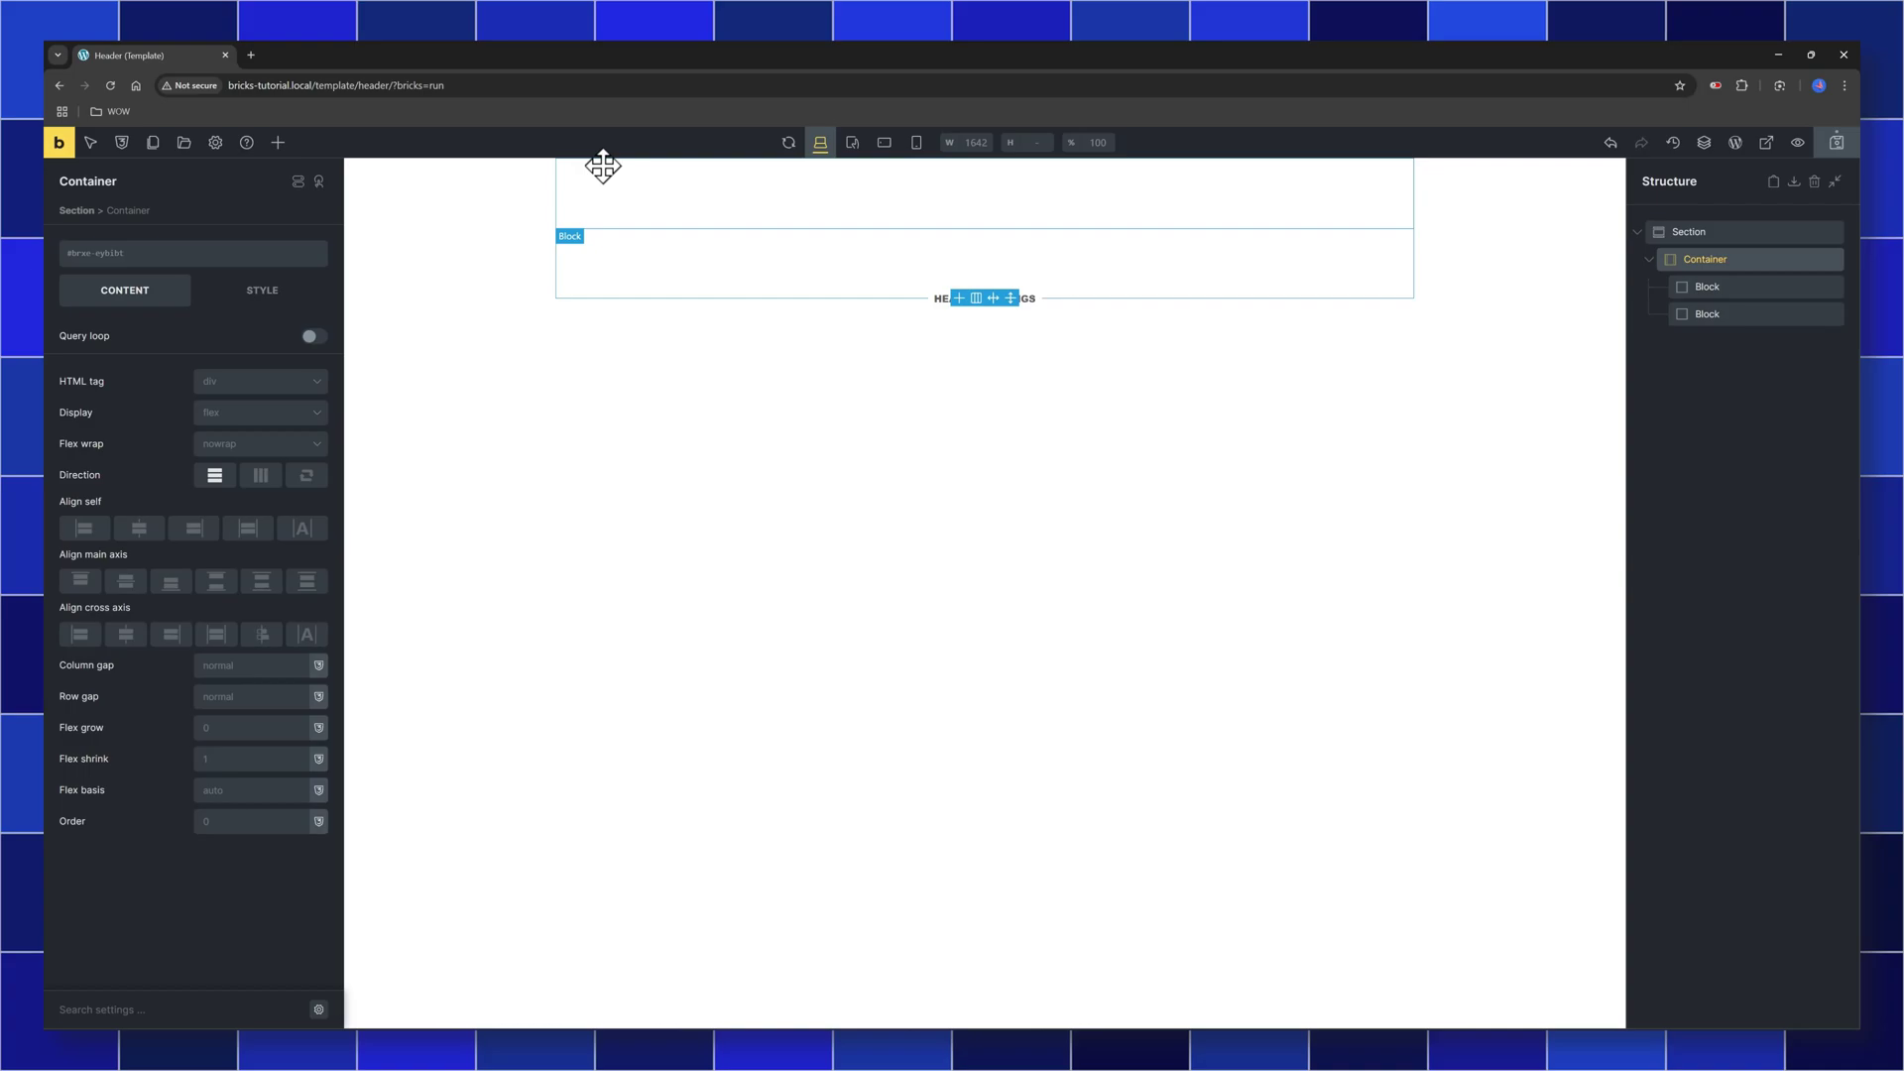
{"action": "left_click", "coordinate": [262, 289]}
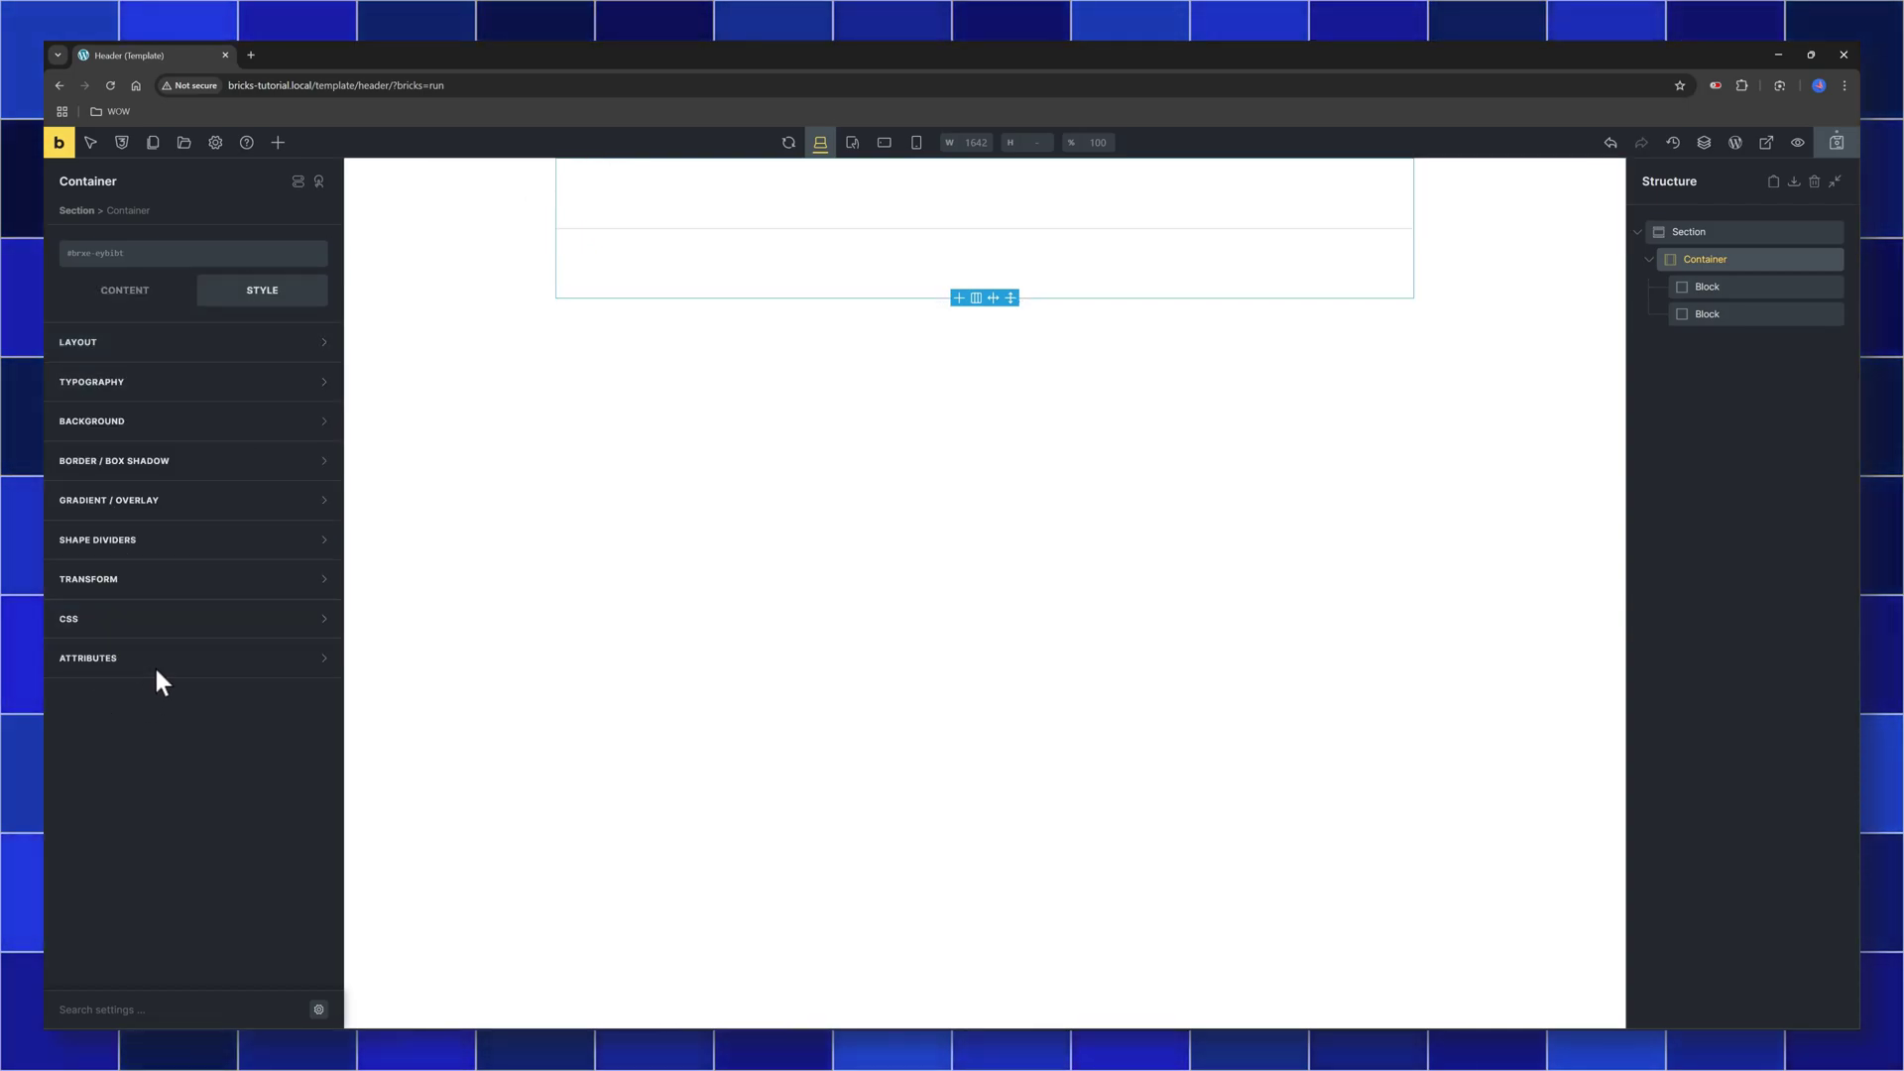
{"action": "left_click", "coordinate": [230, 347]}
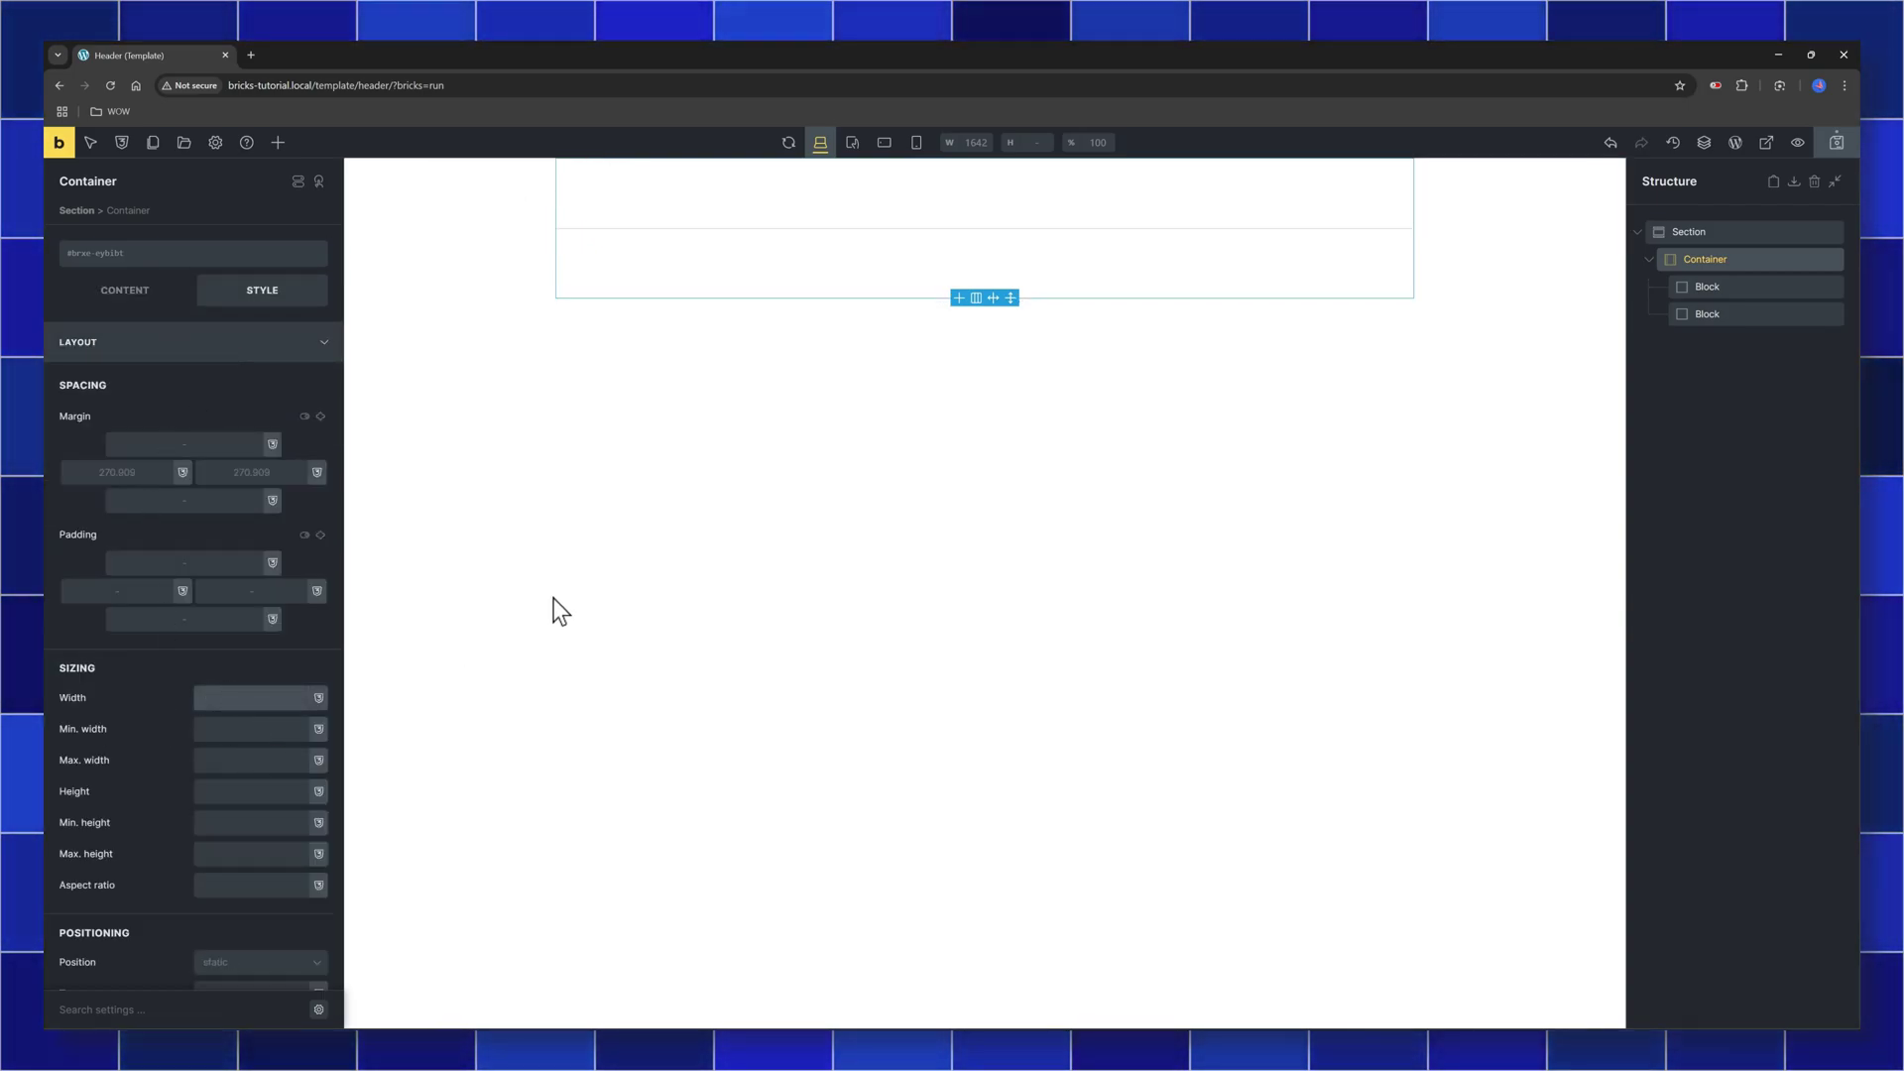
{"action": "left_click", "coordinate": [1815, 287]}
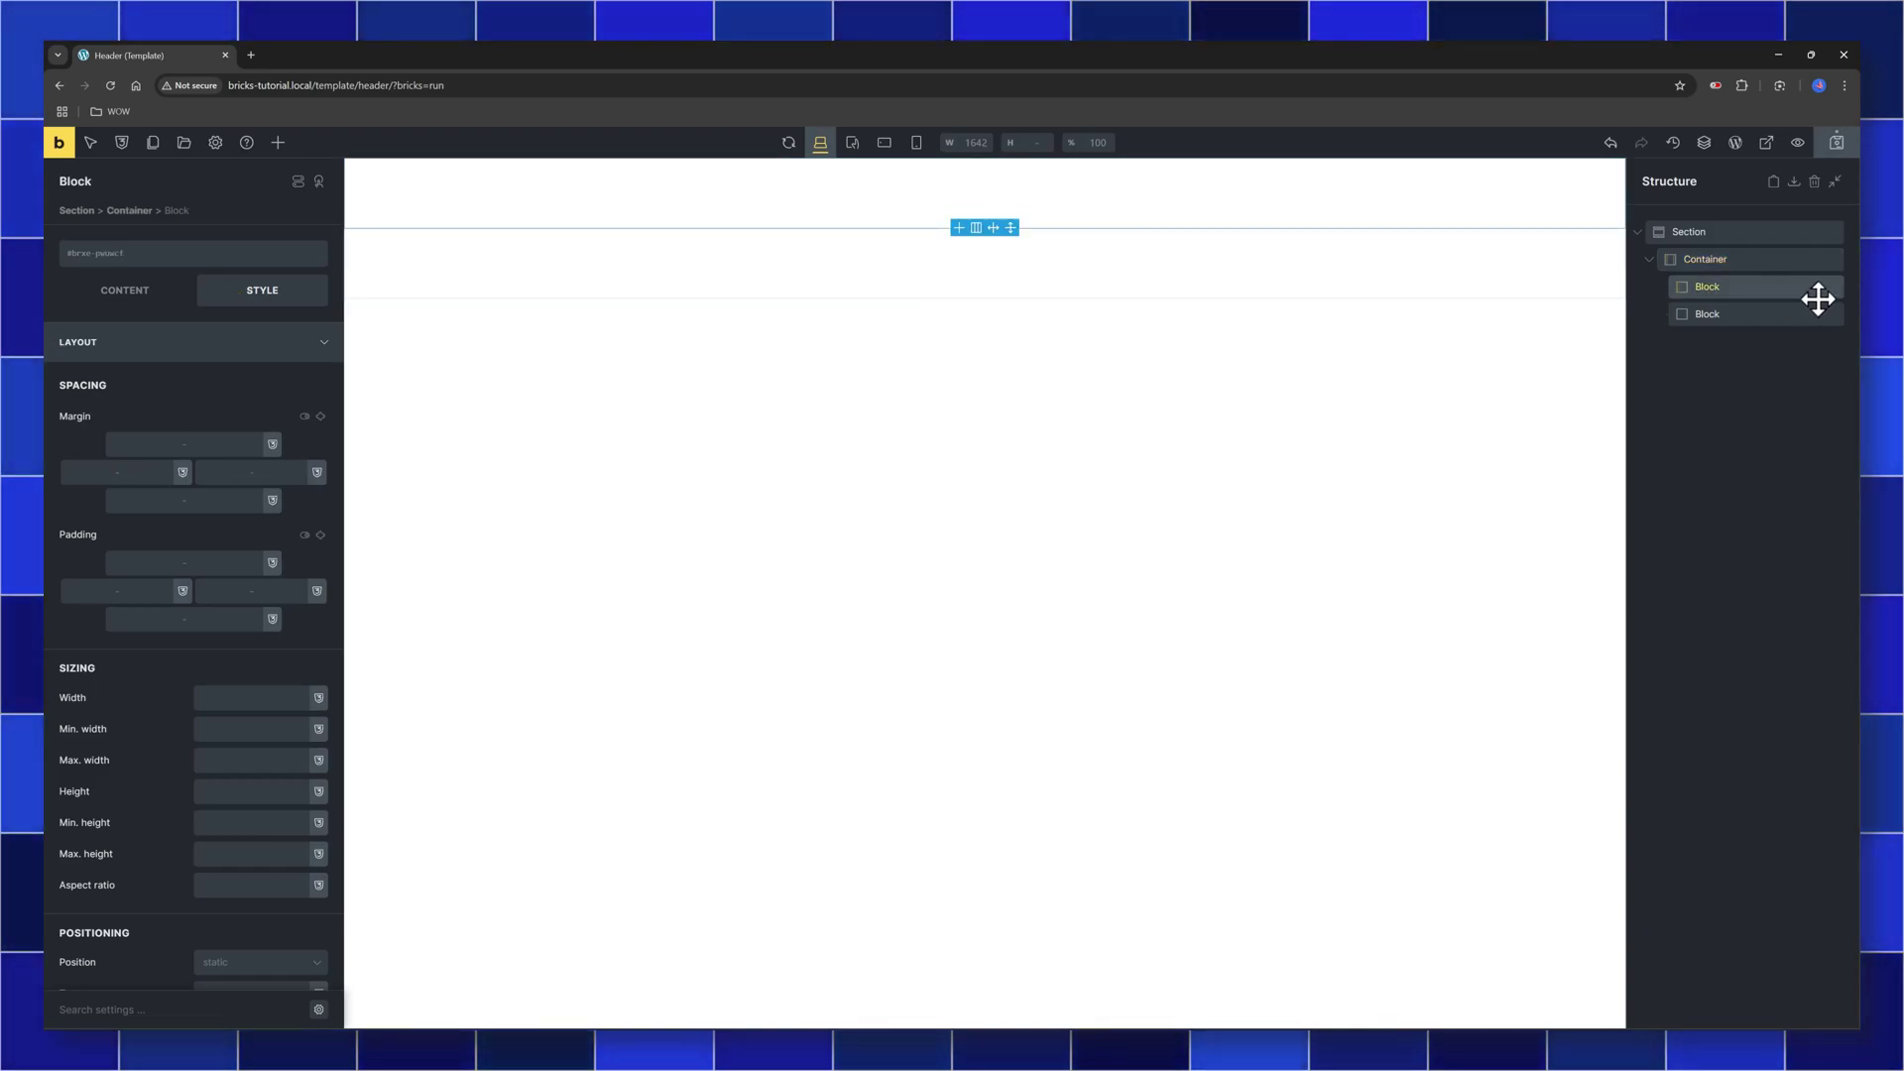
{"action": "scroll", "coordinate": [178, 719], "scroll_direction": "down", "scroll_amount": 10}
{"action": "left_click", "coordinate": [178, 717]}
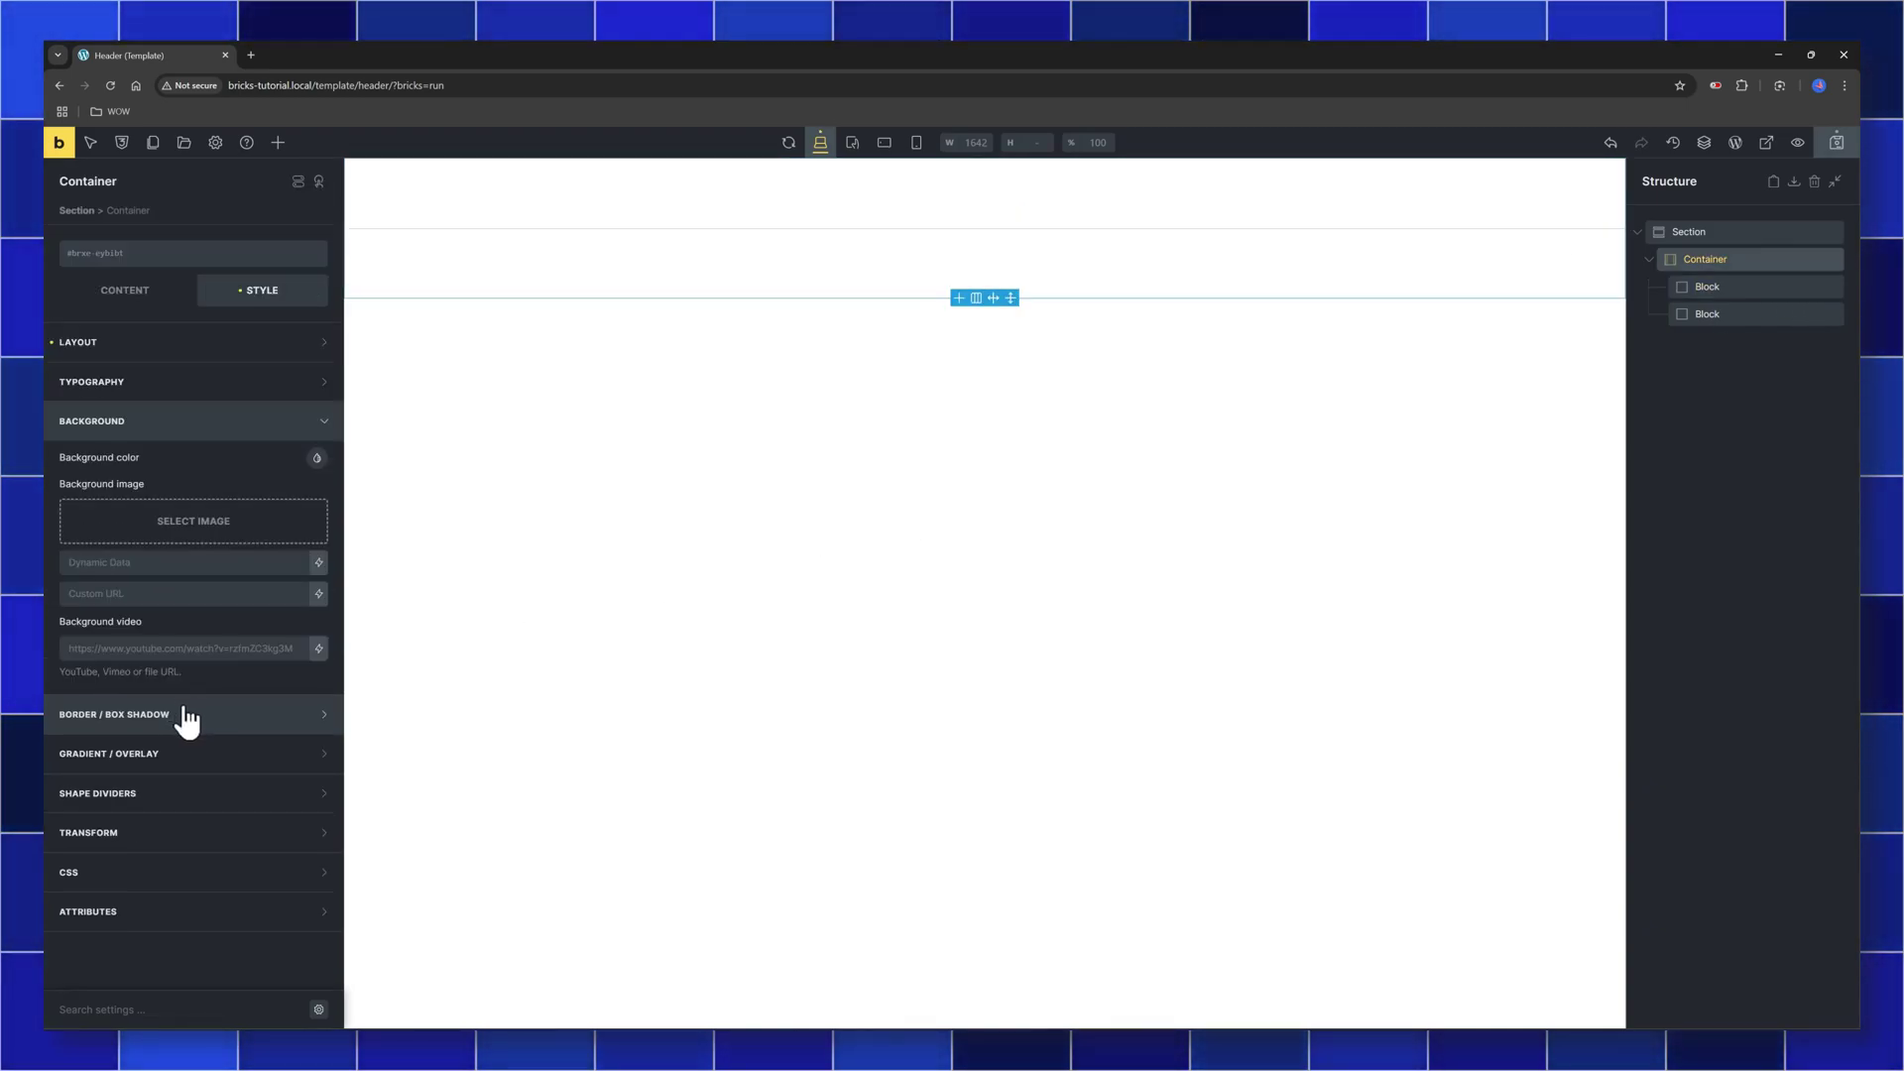
{"action": "left_click", "coordinate": [317, 459]}
{"action": "left_click", "coordinate": [103, 495]}
{"action": "left_click", "coordinate": [1615, 255]}
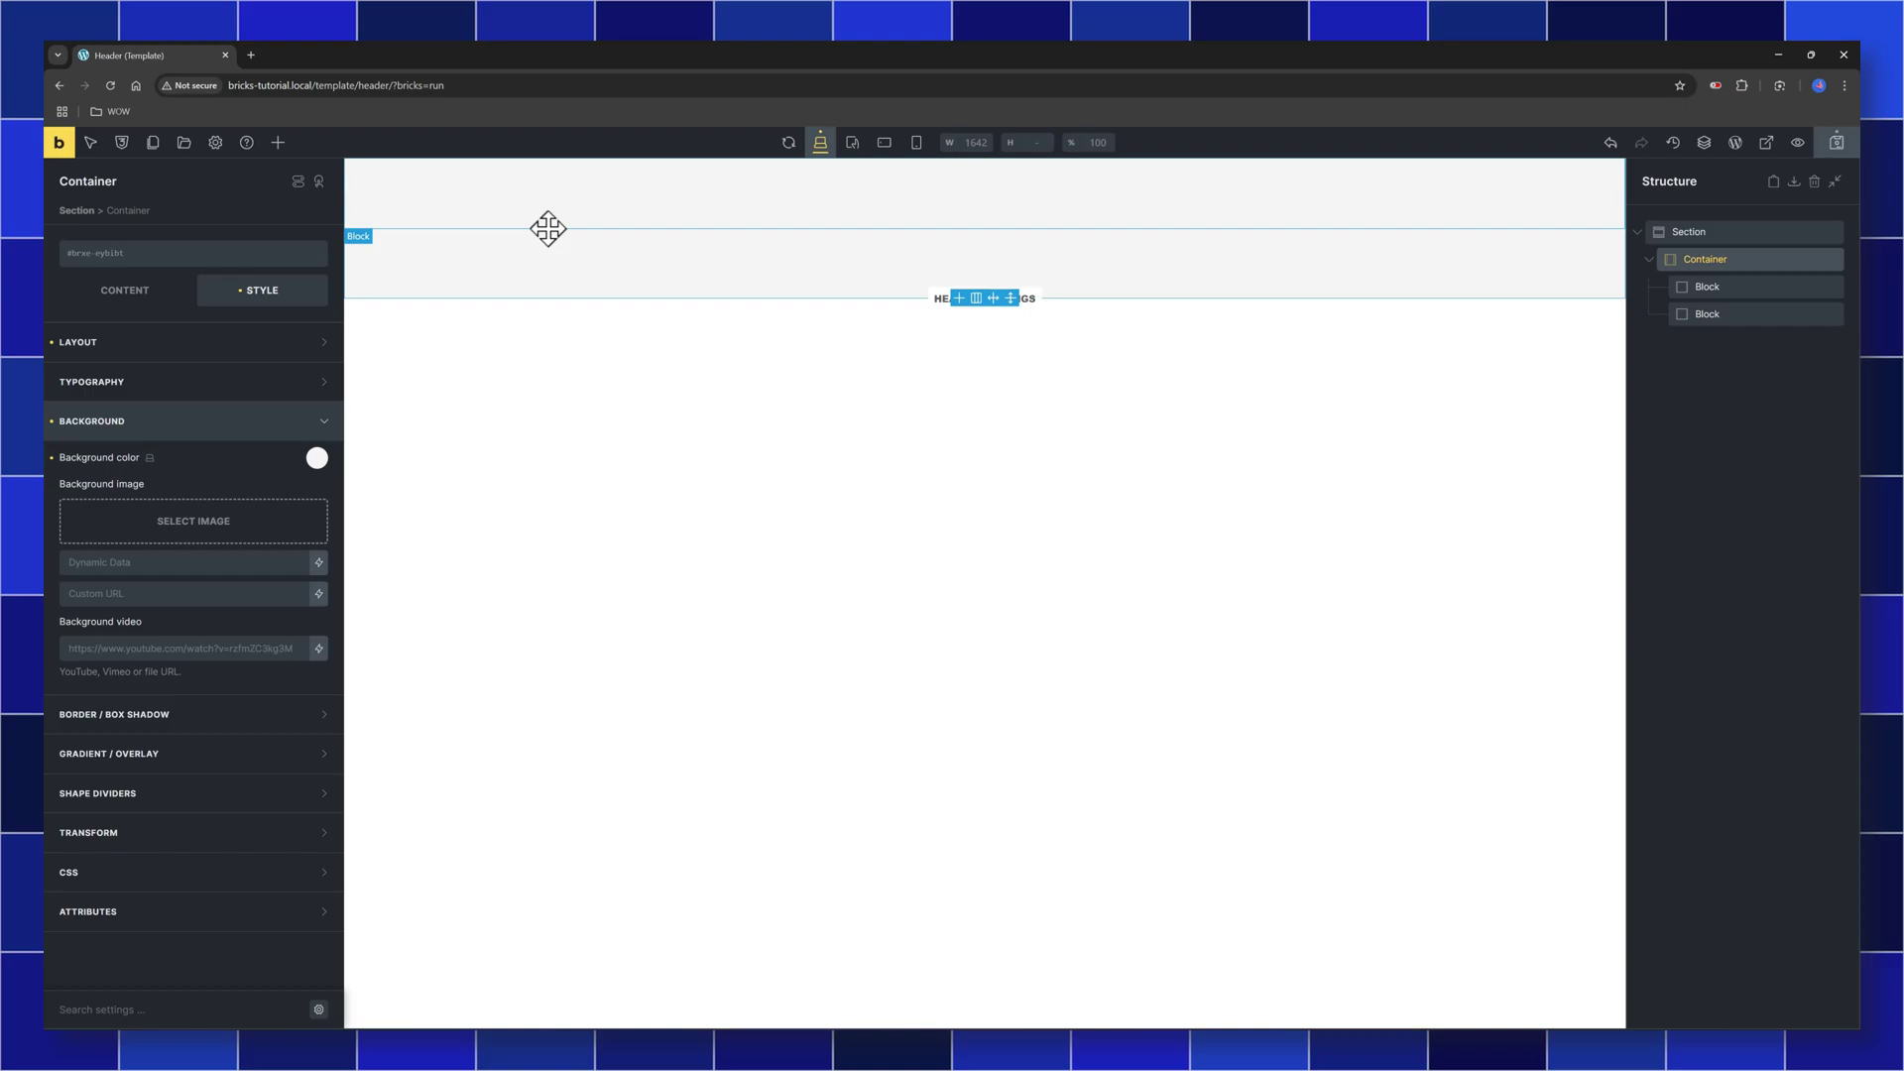
{"action": "left_click", "coordinate": [116, 291]}
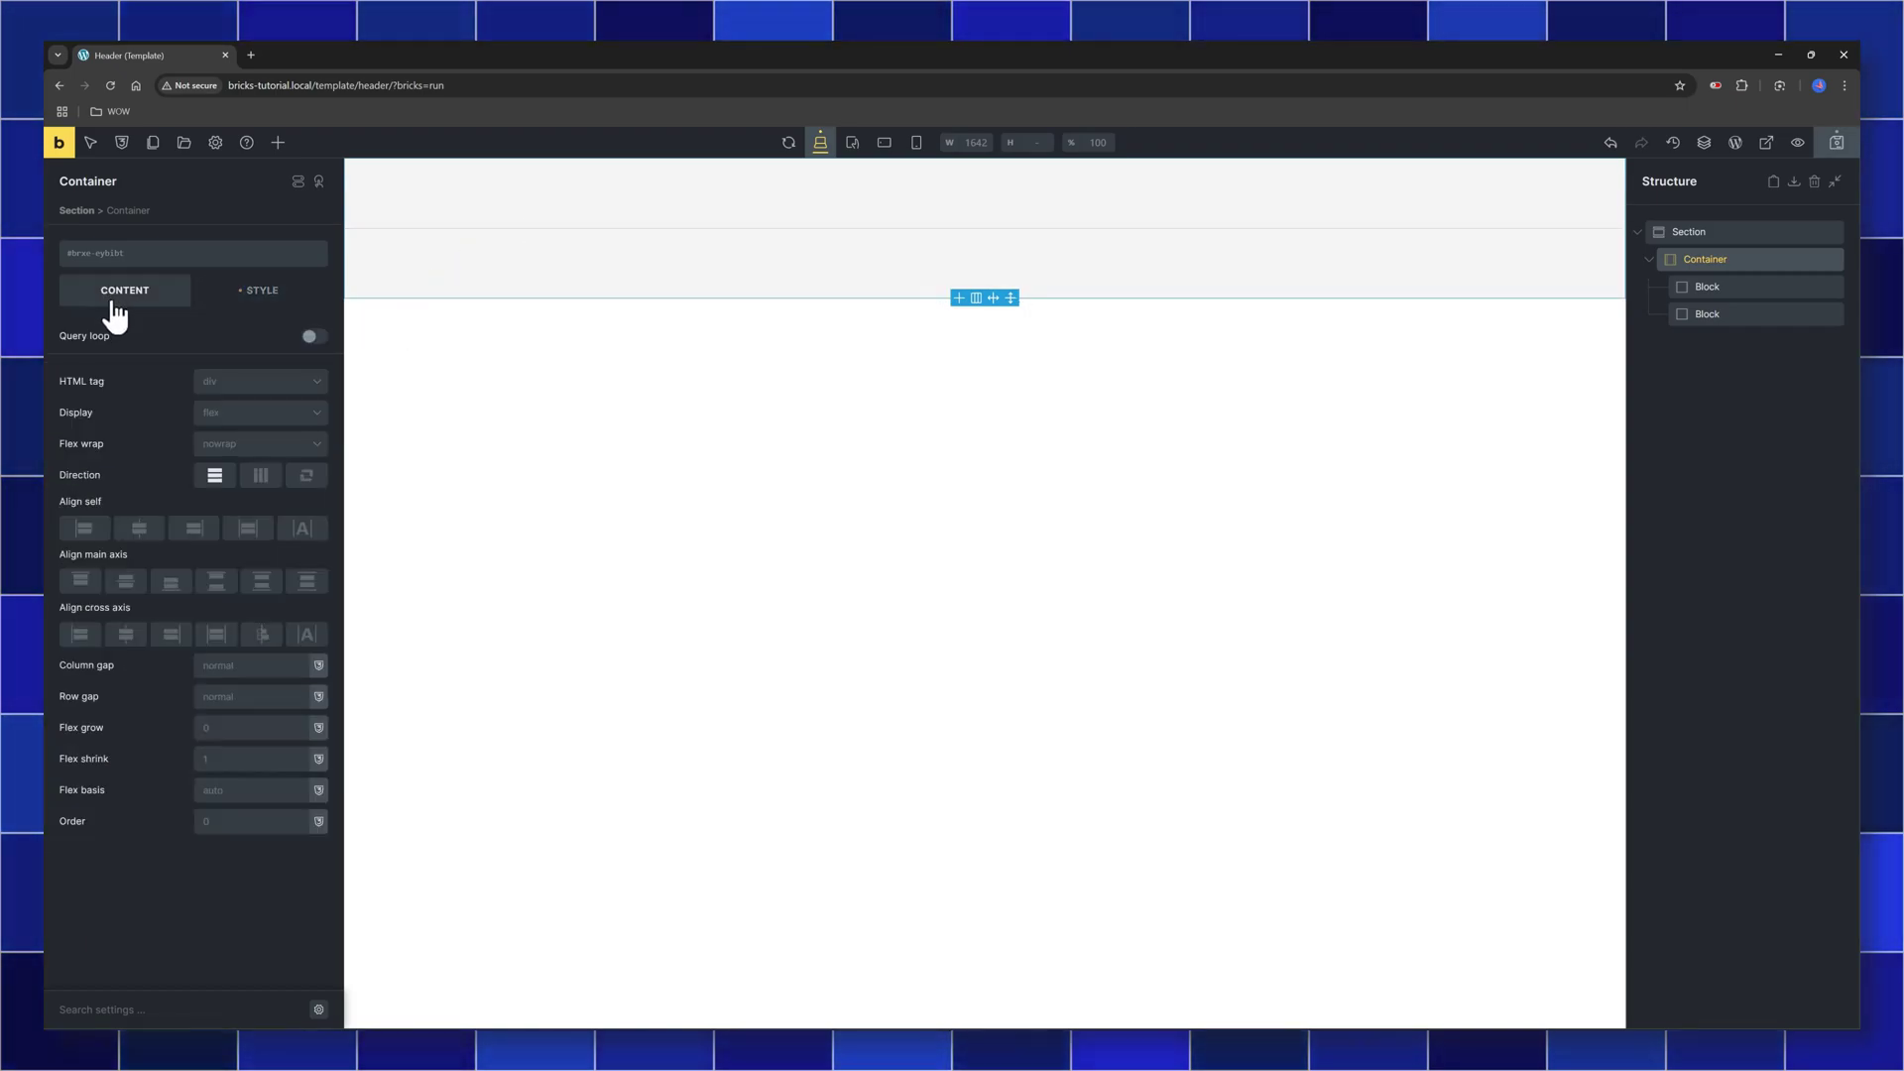
{"action": "left_click", "coordinate": [261, 477]}
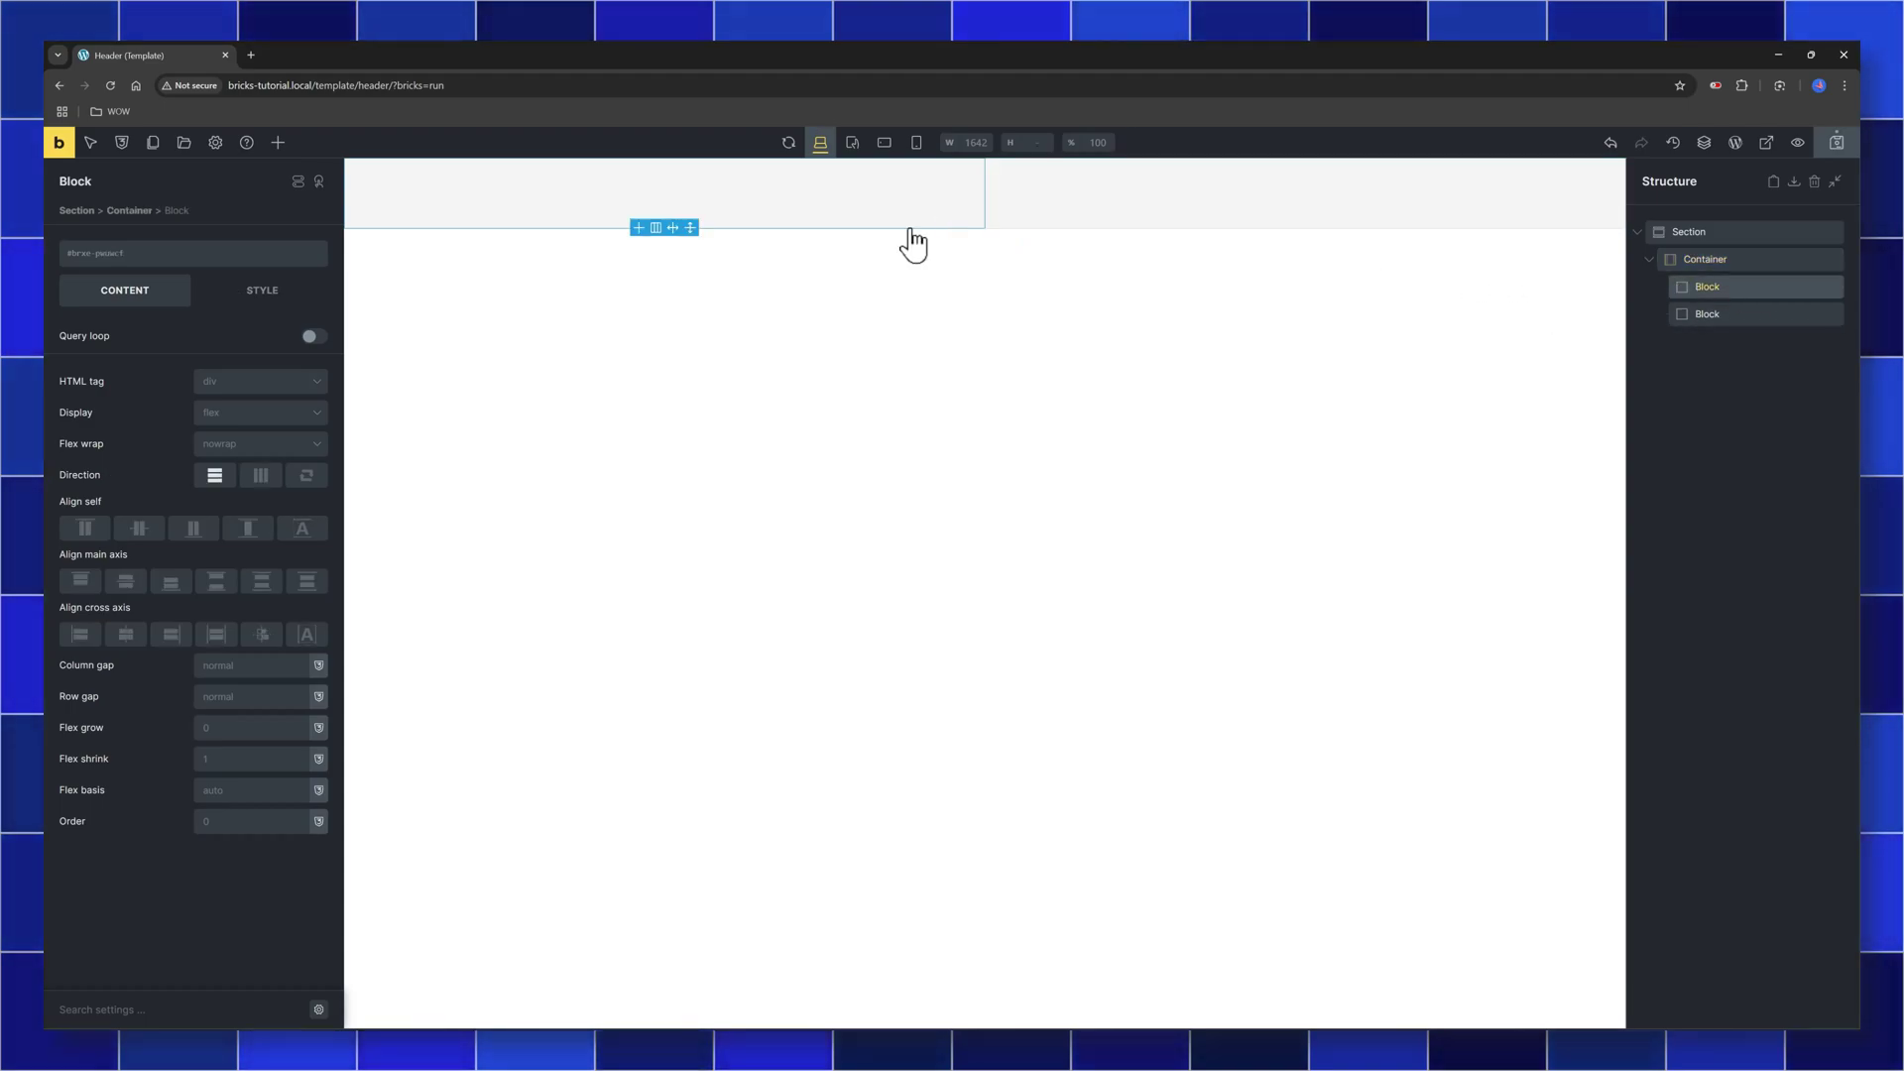
Place the logo-sample.svg image in the left Block and set the Container padding to 20
{"action": "left_click", "coordinate": [278, 142]}
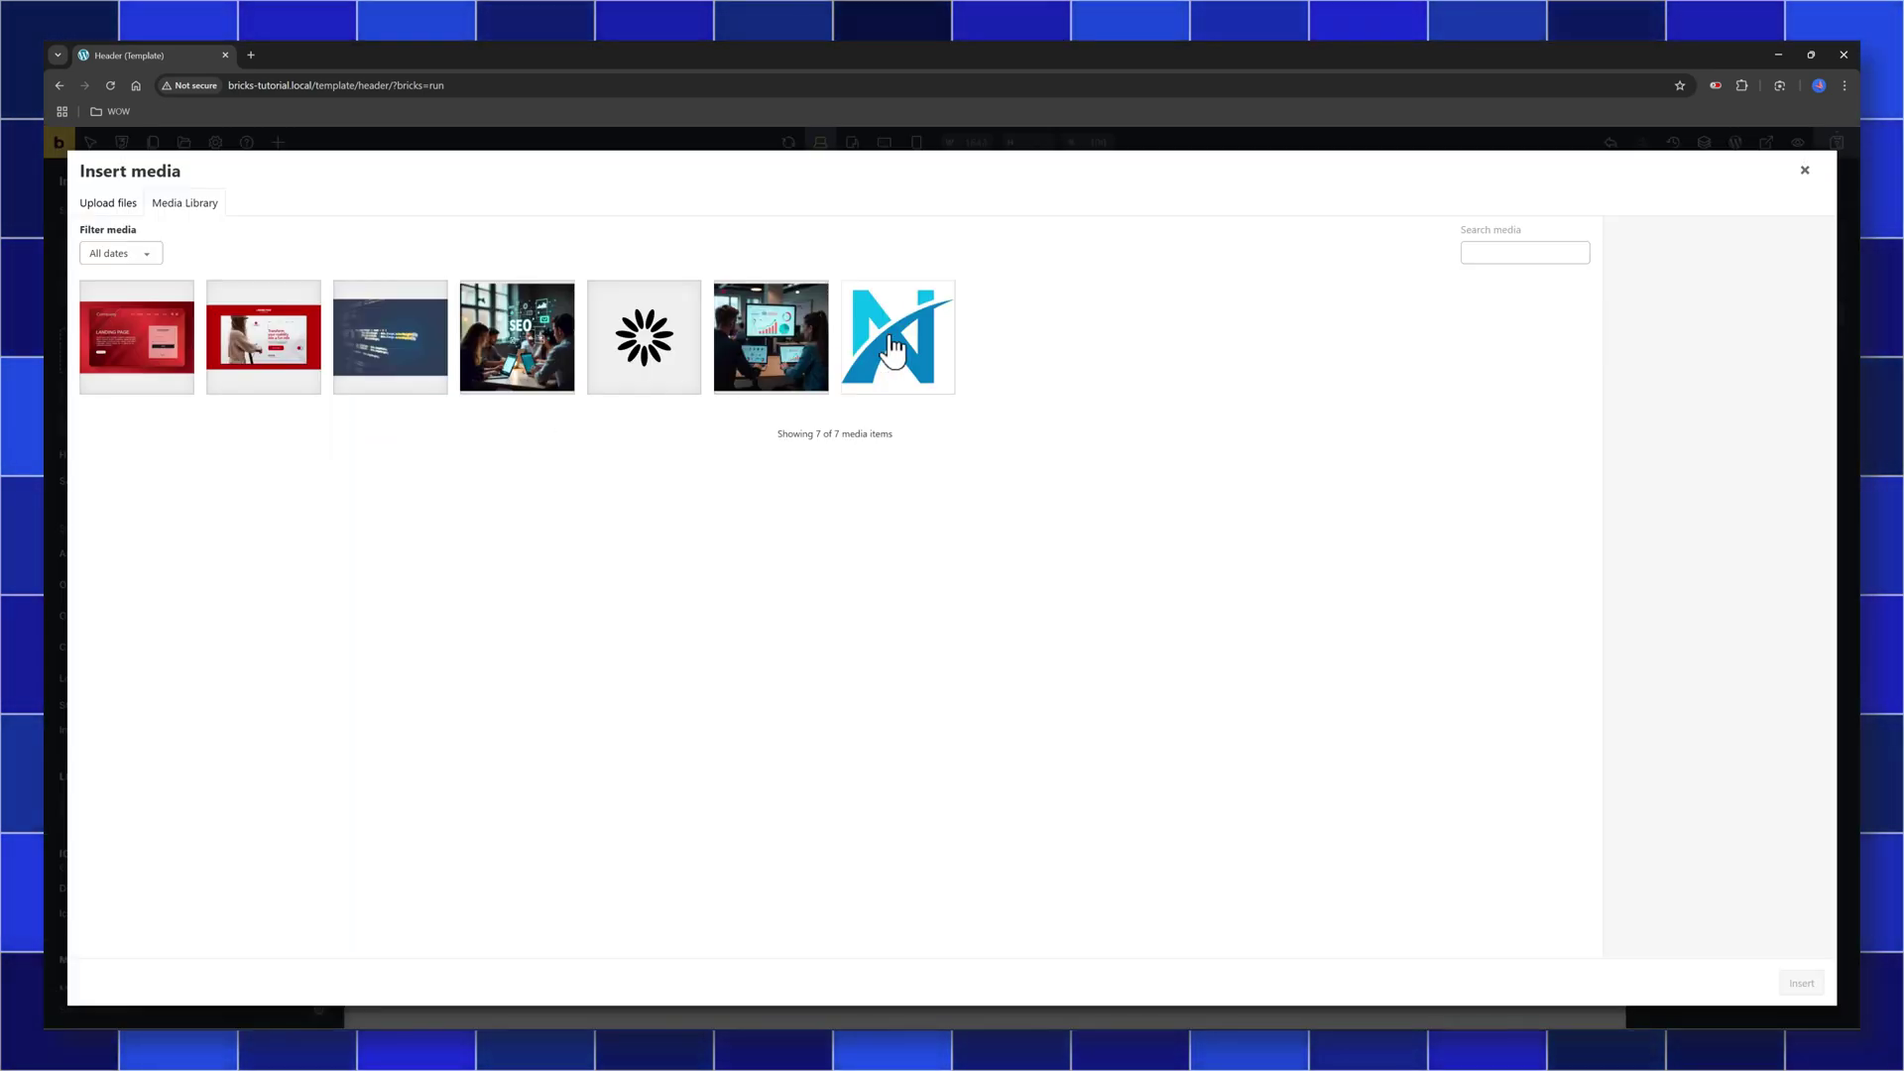
{"action": "left_click", "coordinate": [897, 337]}
{"action": "left_click", "coordinate": [644, 337]}
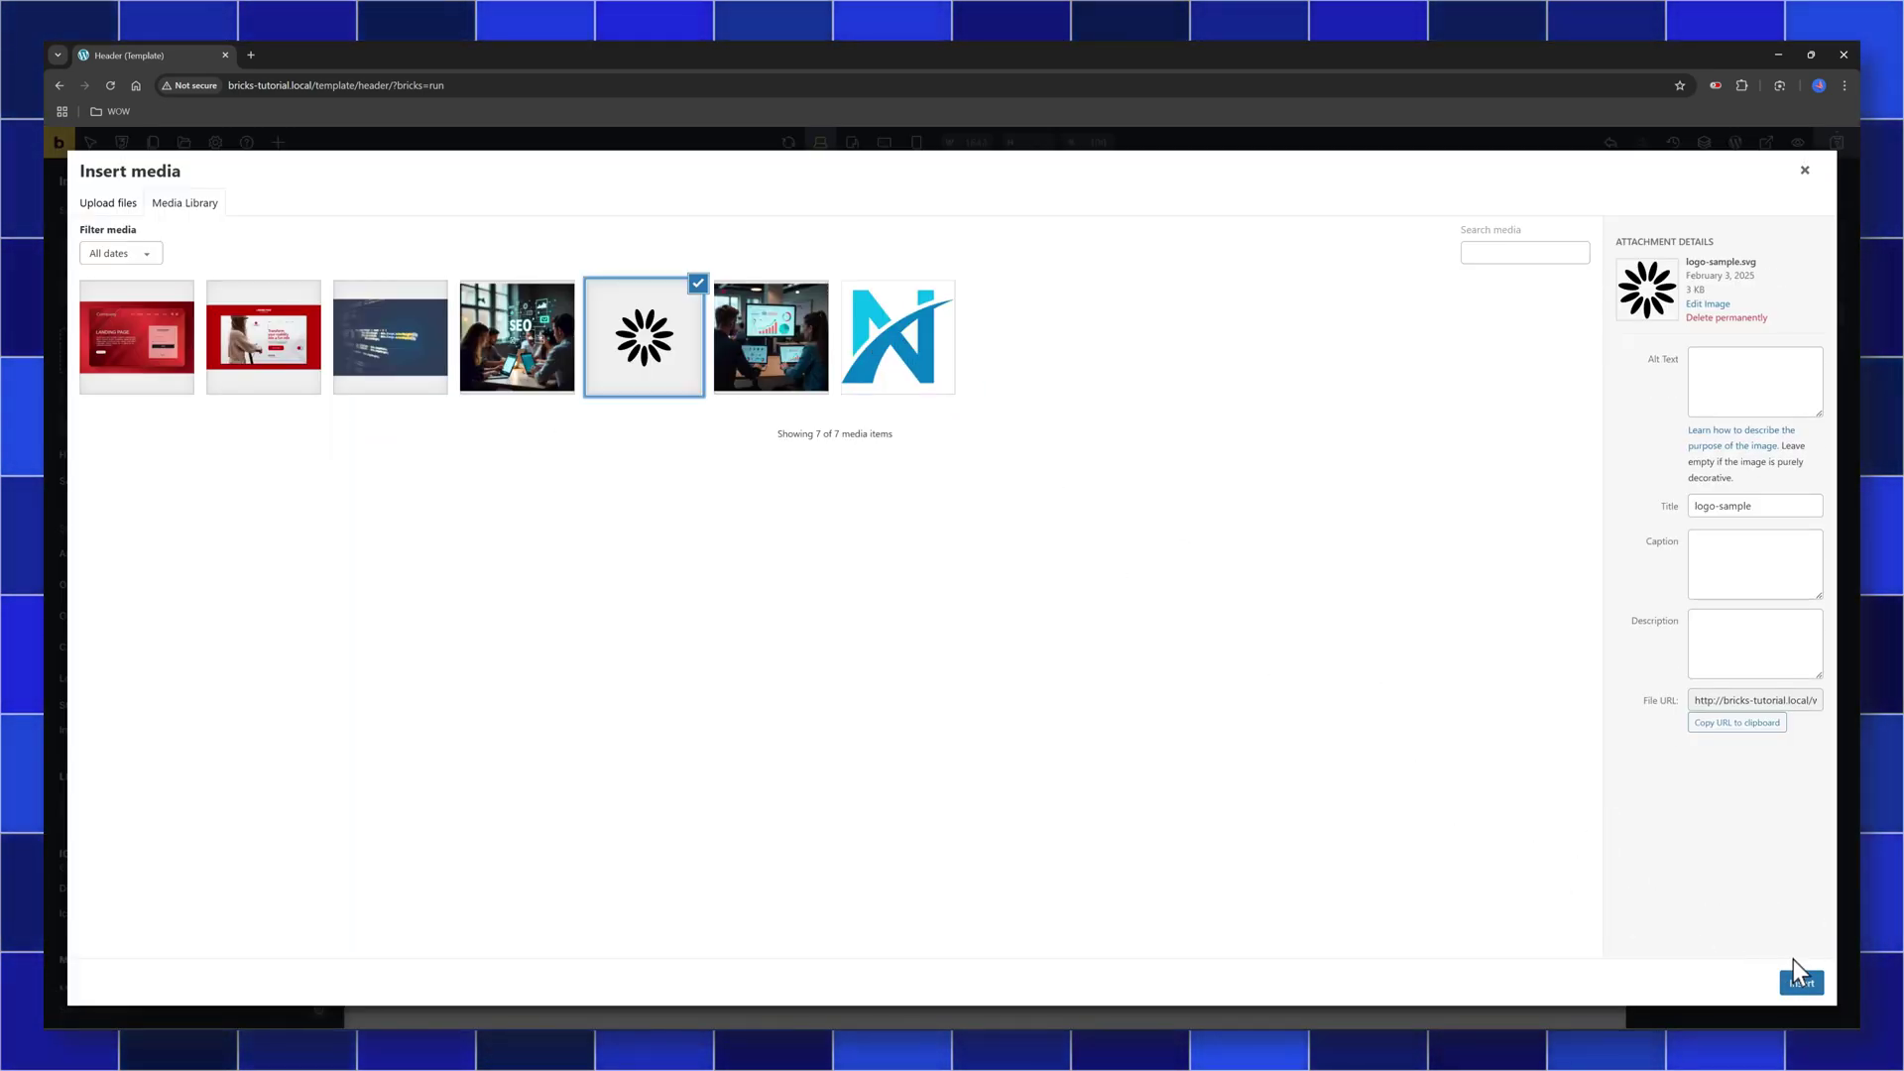
{"action": "left_click", "coordinate": [1800, 984]}
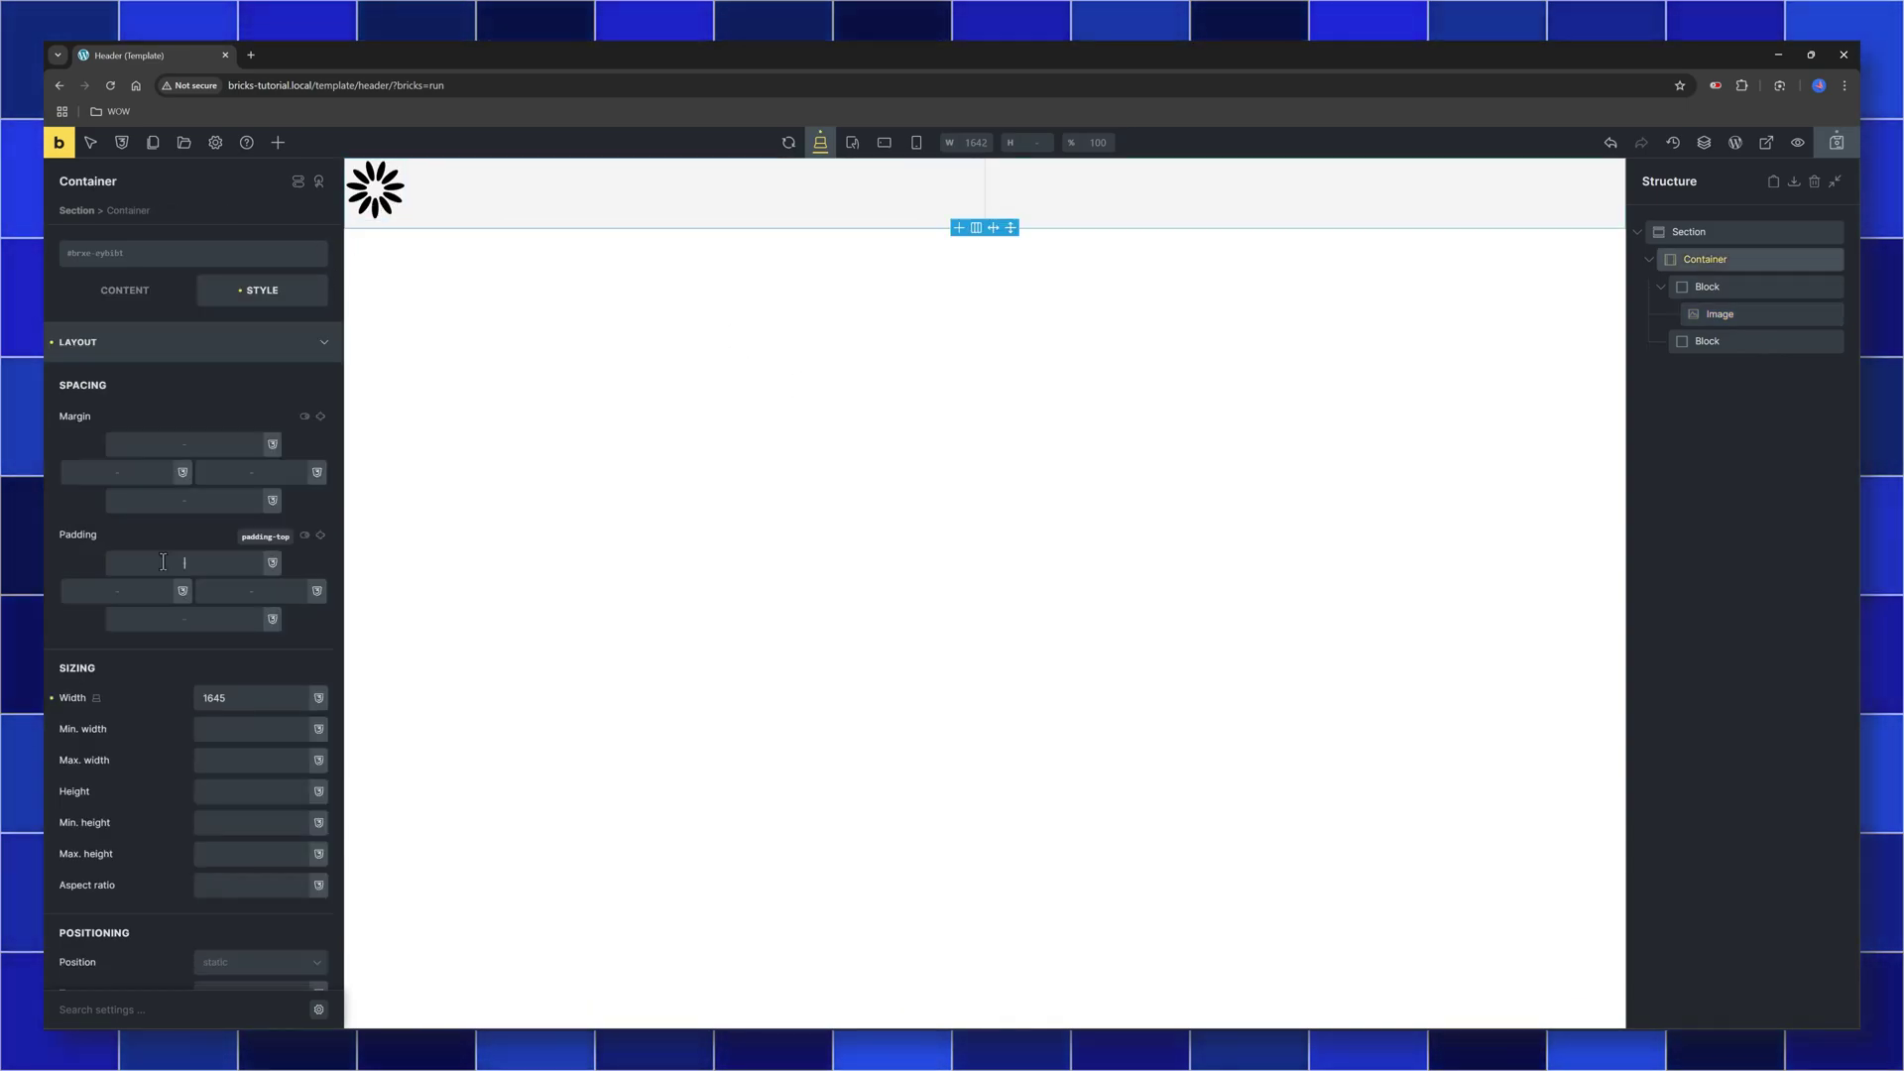
{"action": "type", "text": "2"}
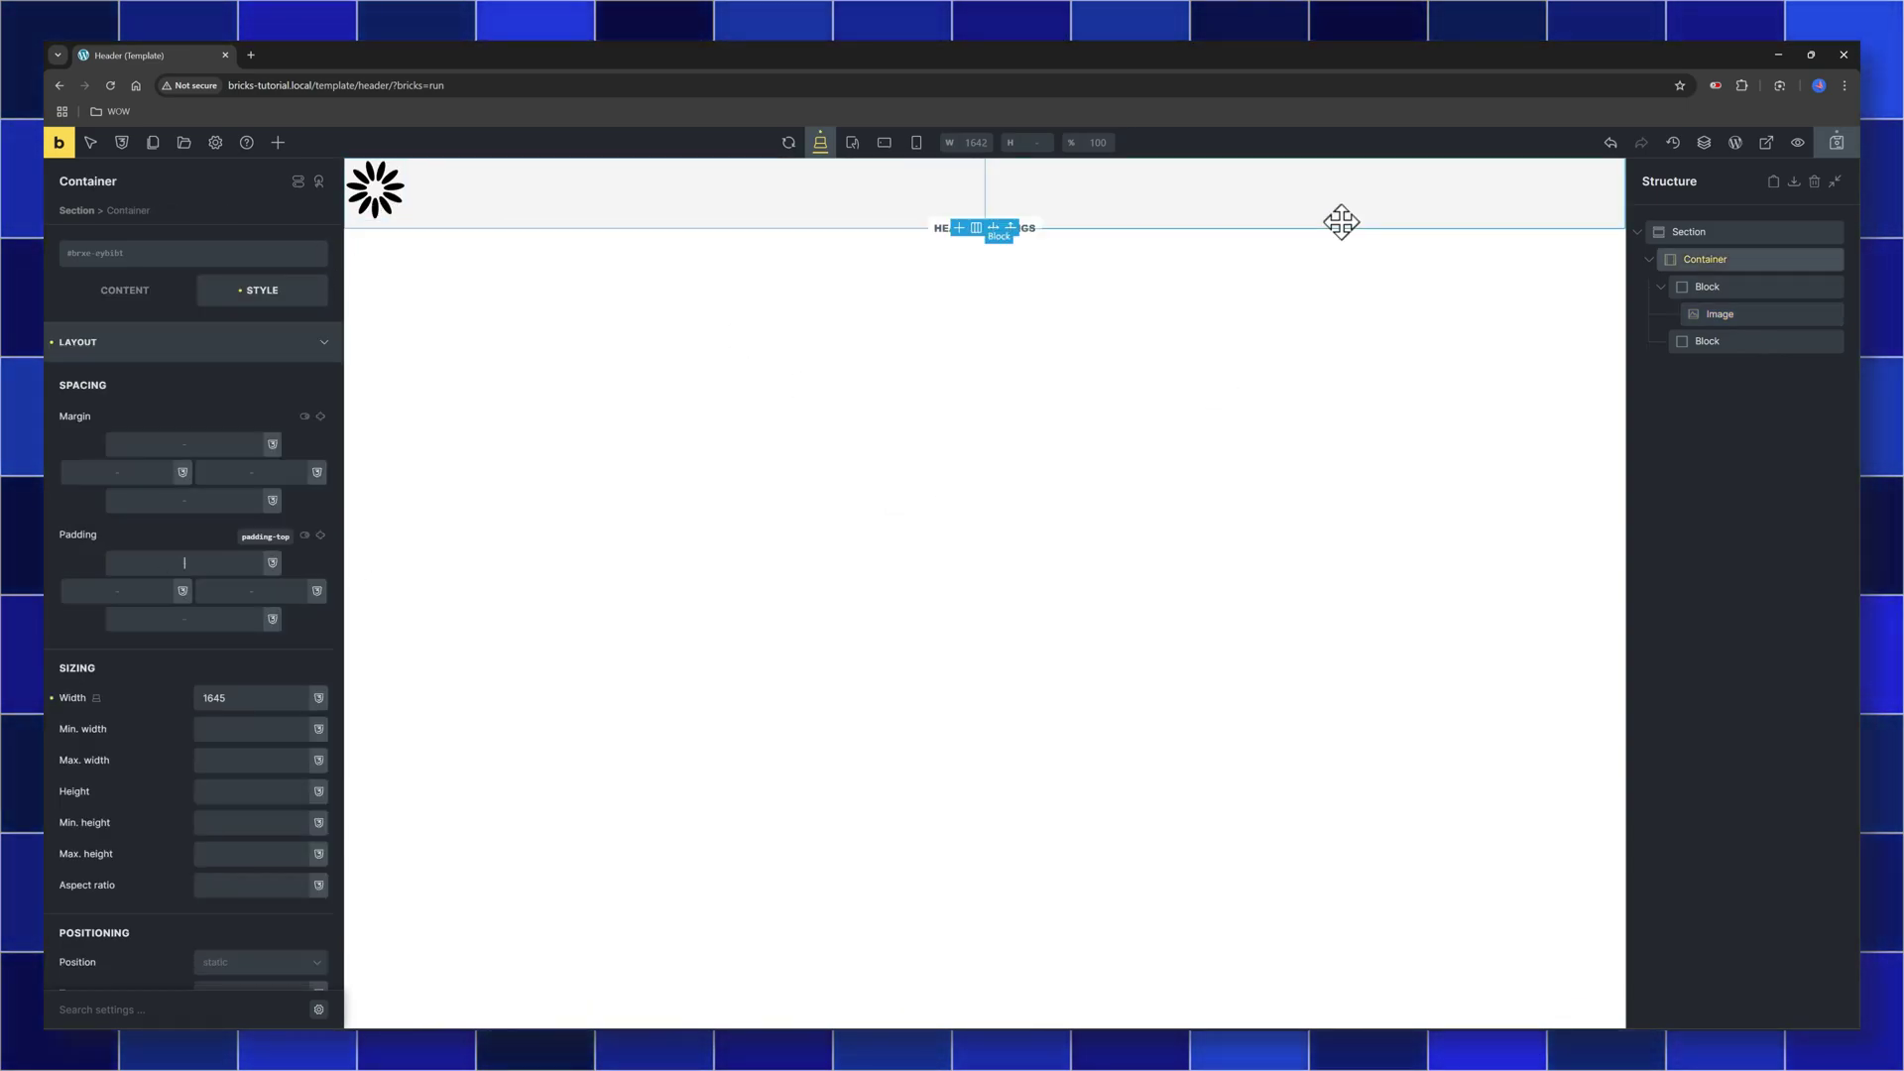
{"action": "type", "text": "0"}
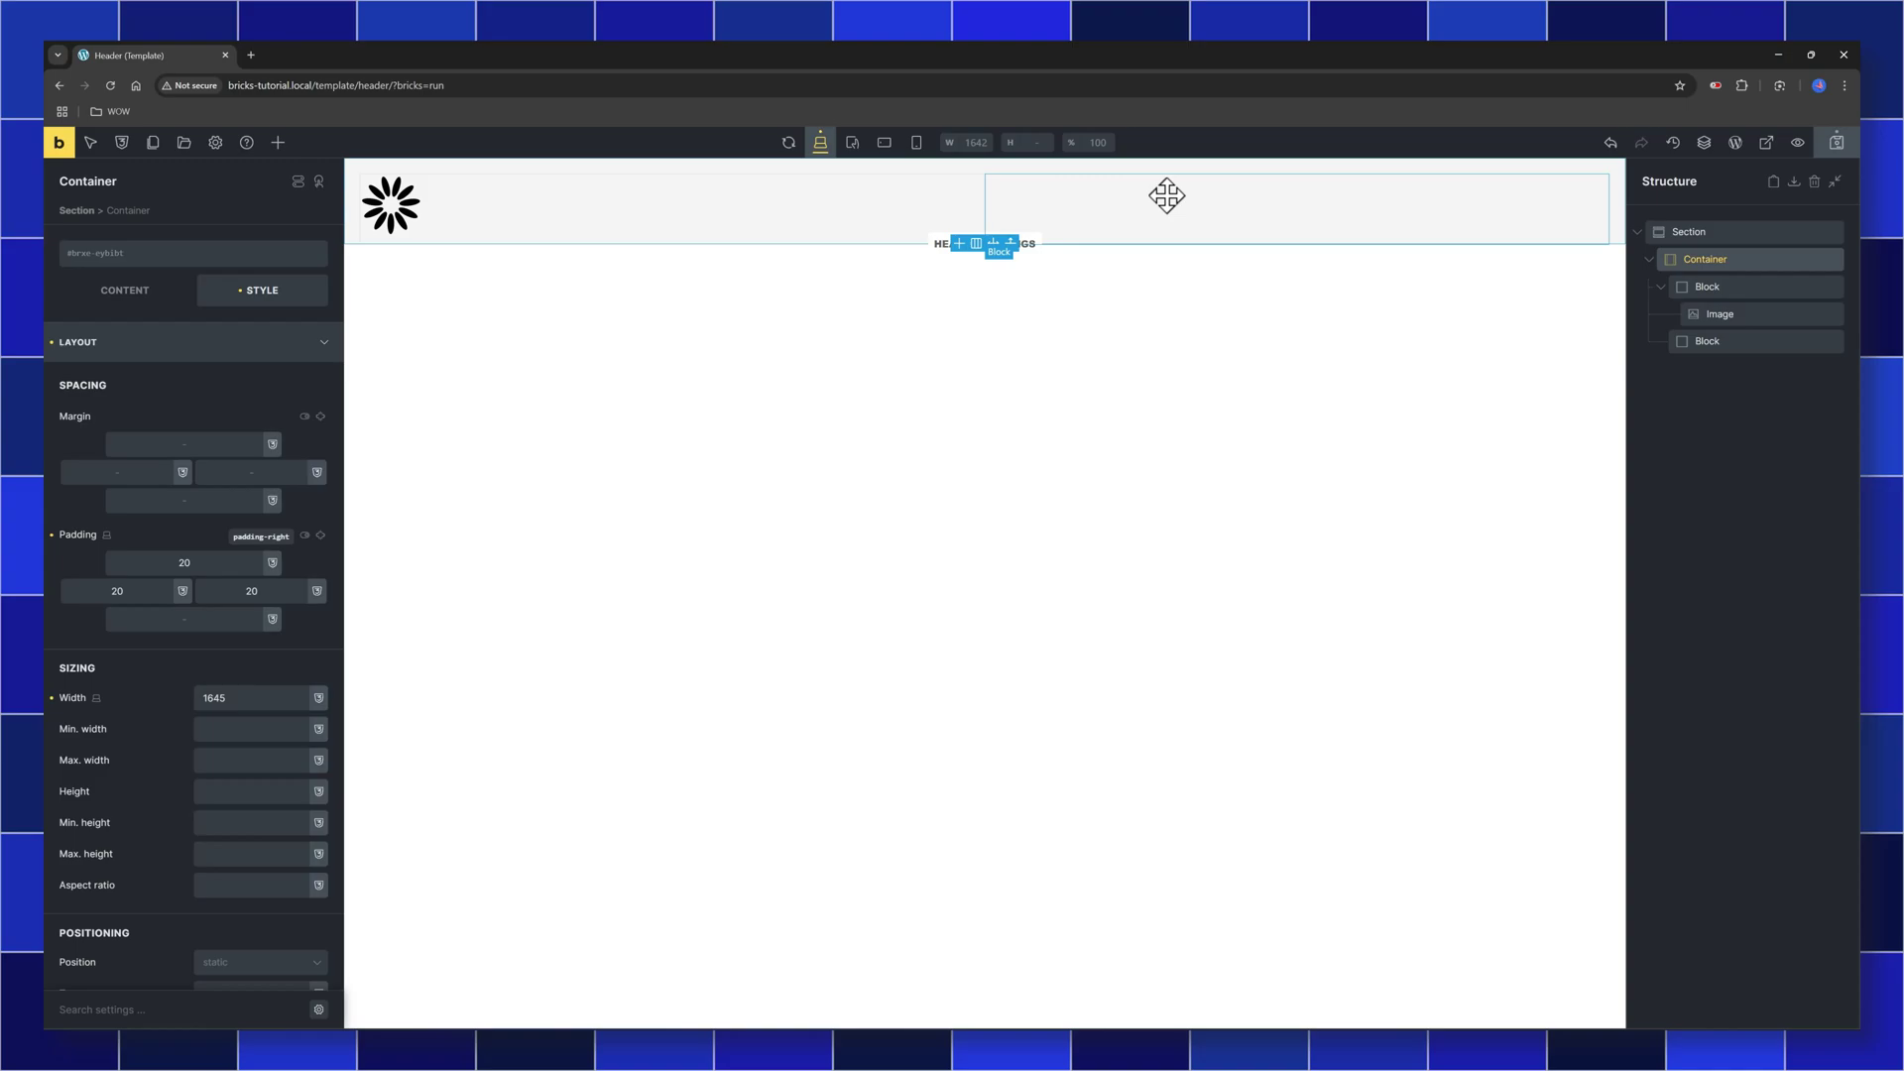
{"action": "left_click", "coordinate": [1717, 343]}
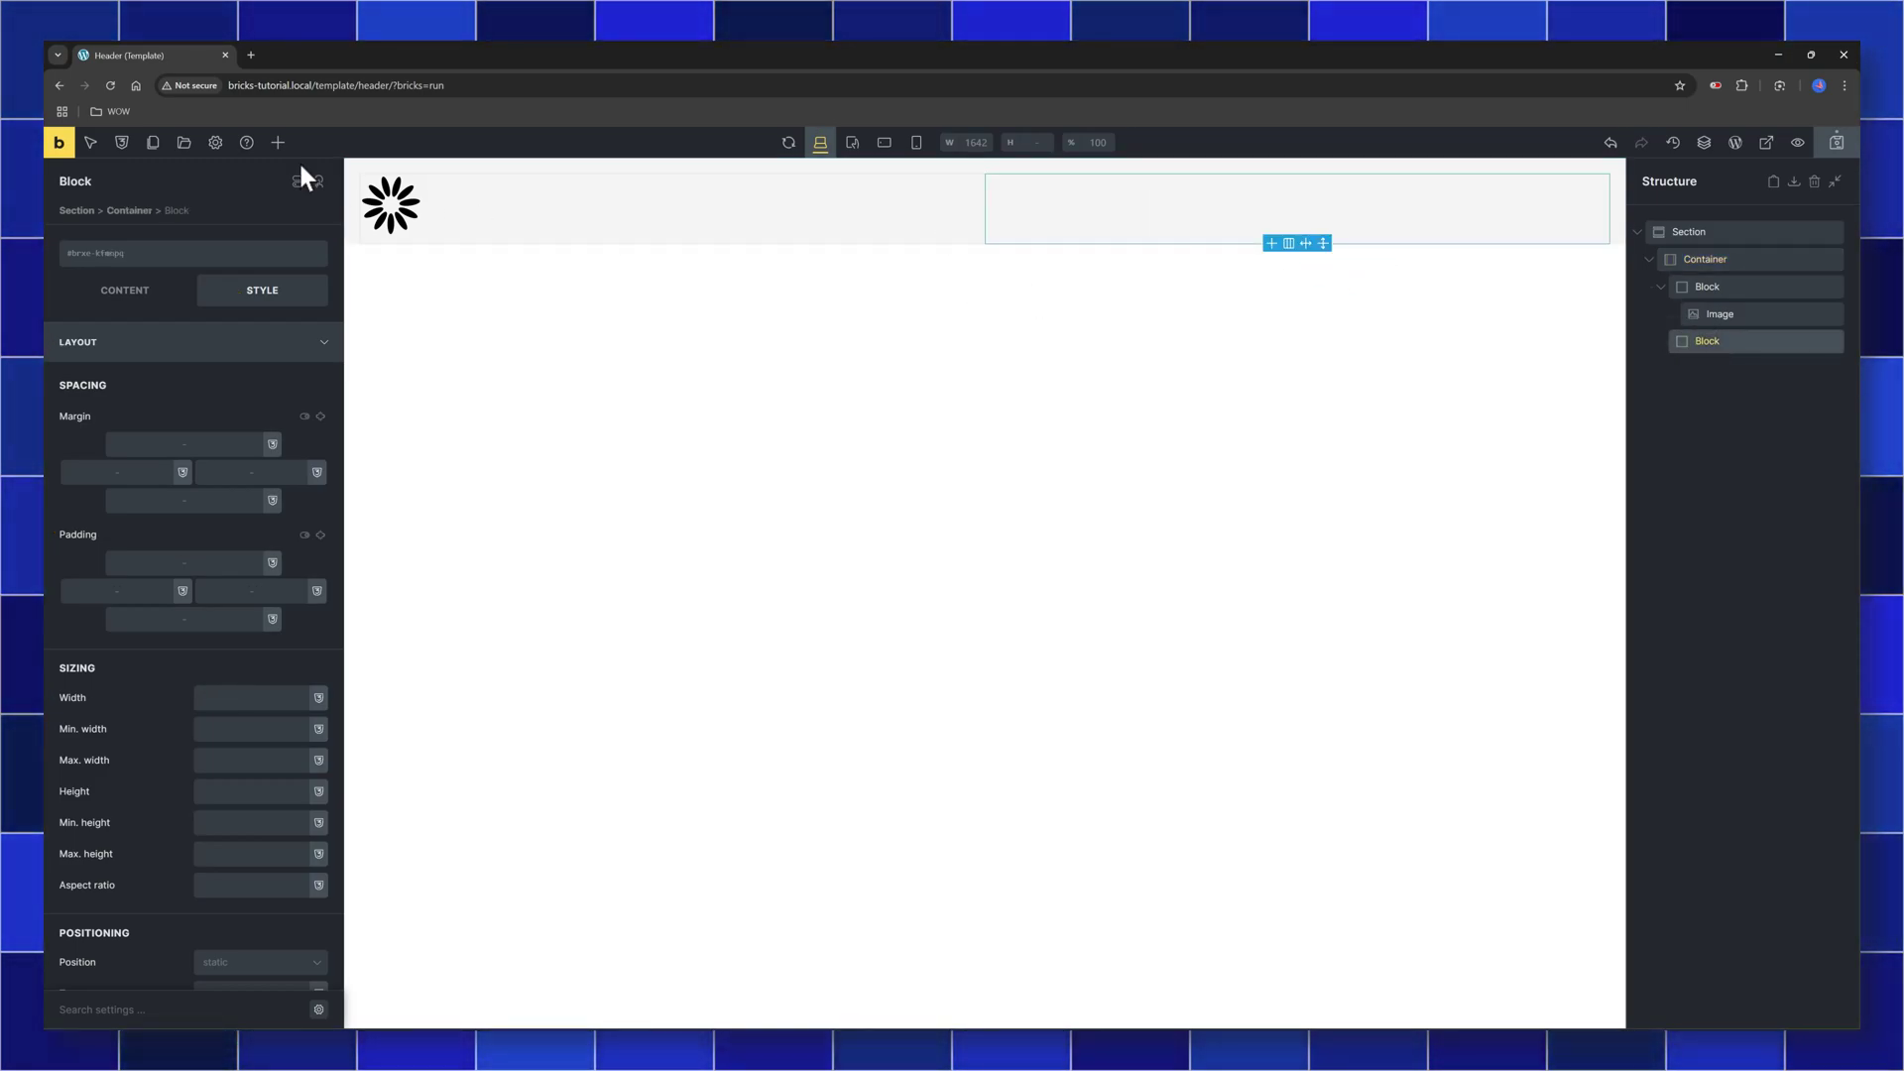
Add a Nav Menu (Home, Locations, Services, Contact) to the right Block, centred vertically
{"action": "left_click", "coordinate": [277, 141]}
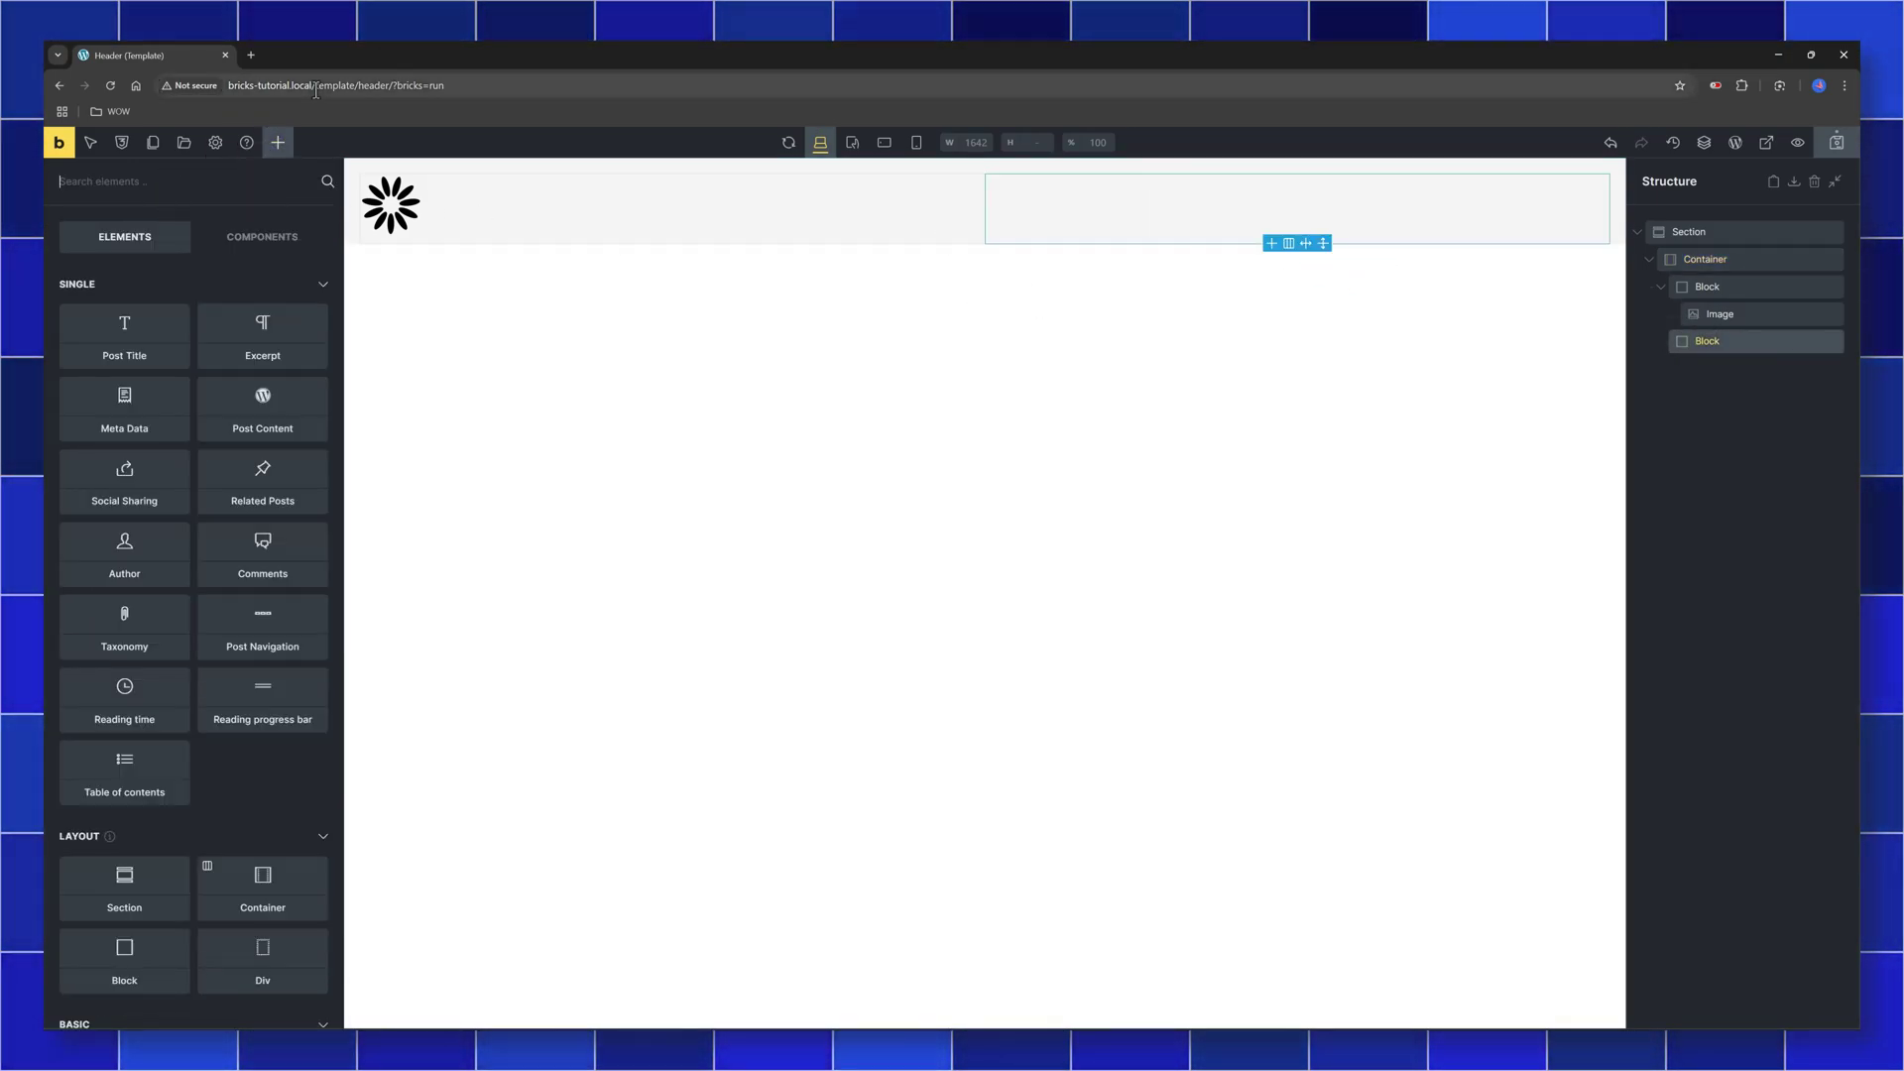
{"action": "type", "text": "nav"}
{"action": "left_click", "coordinate": [263, 297]}
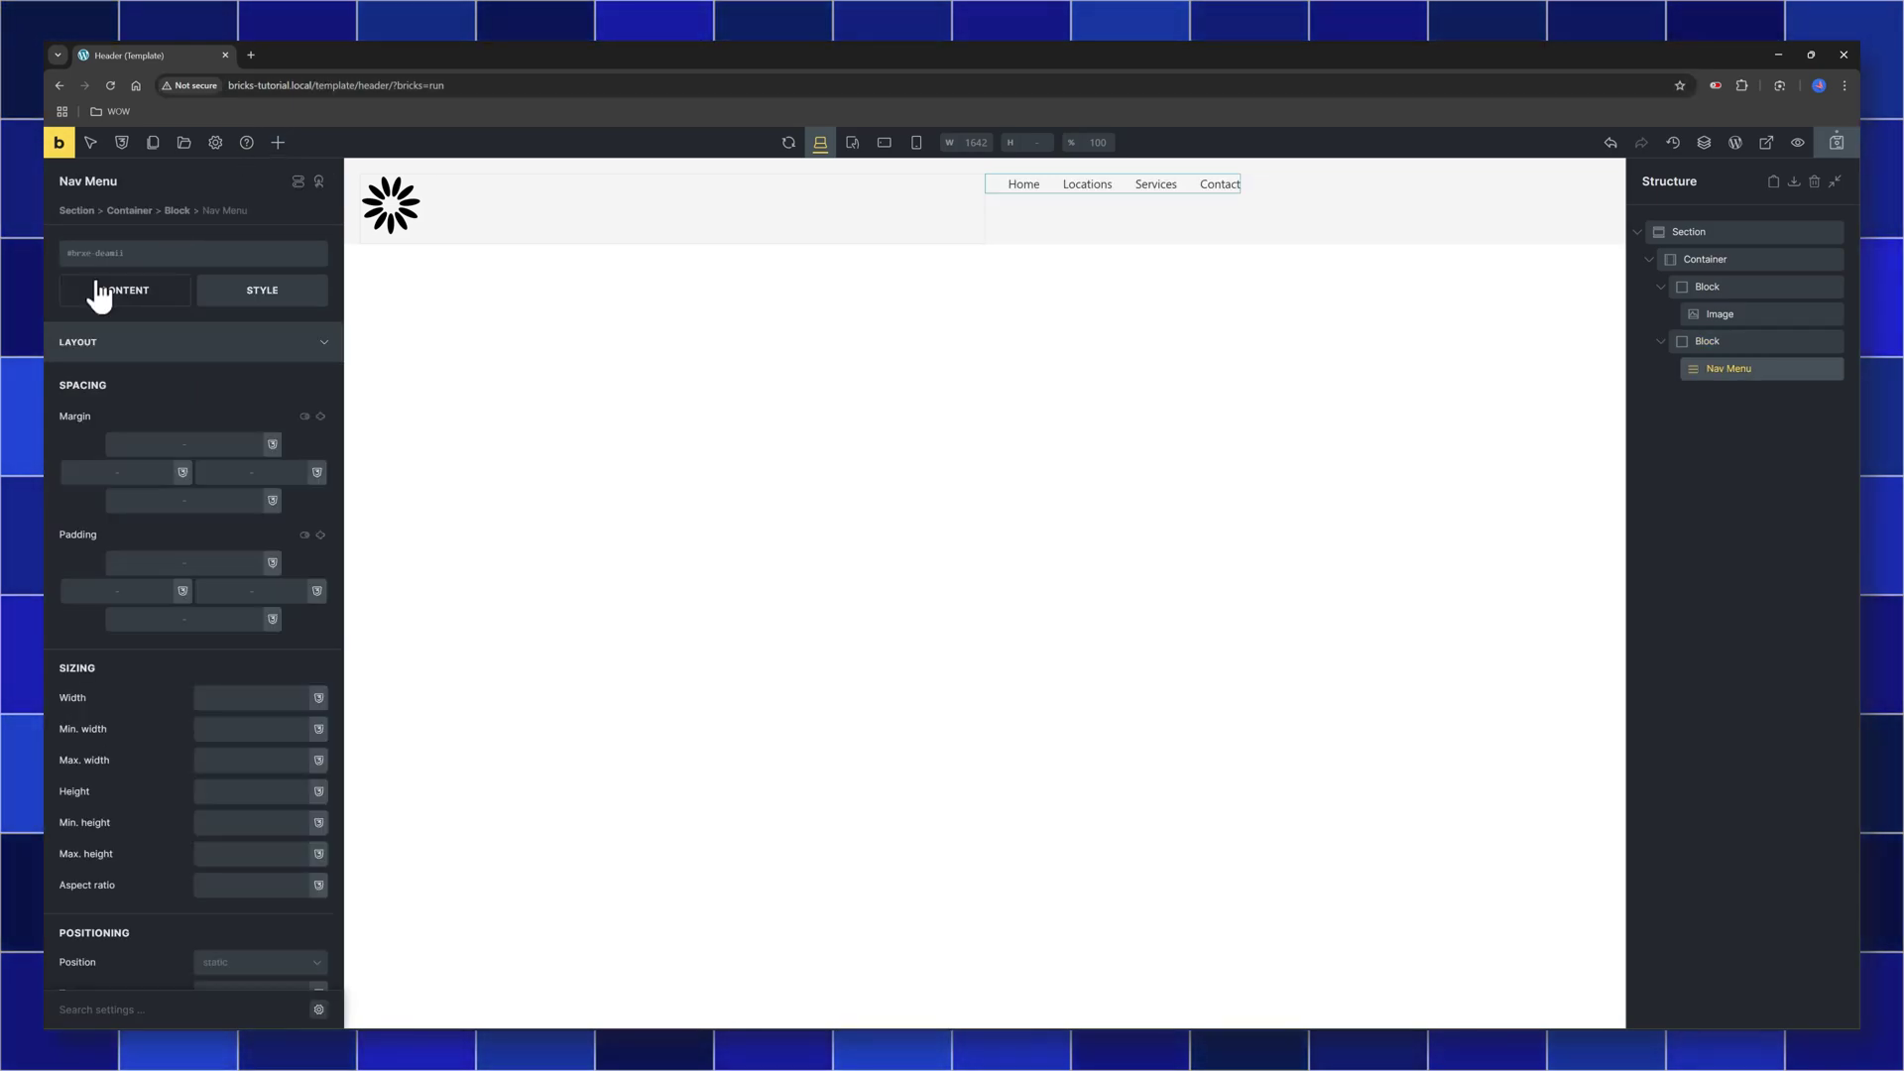
{"action": "left_click", "coordinate": [1436, 212]}
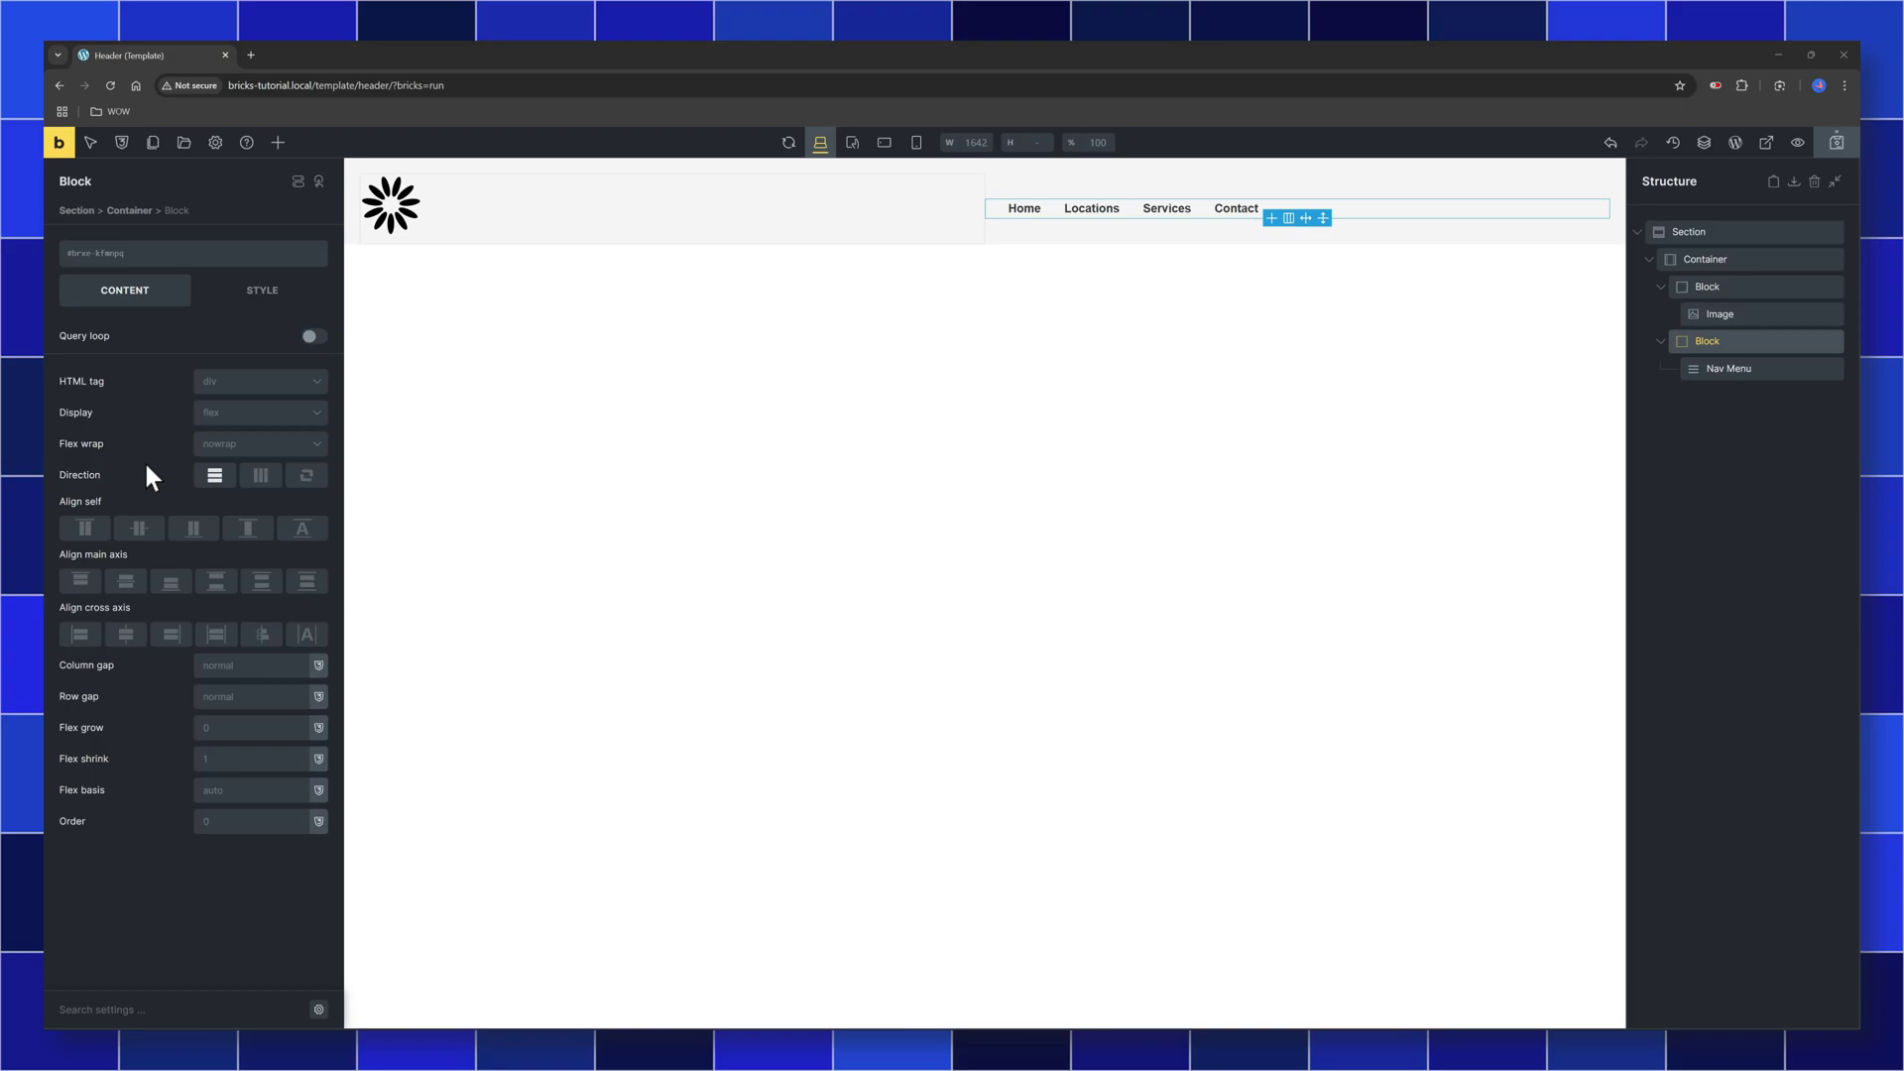
{"action": "left_click", "coordinate": [127, 635]}
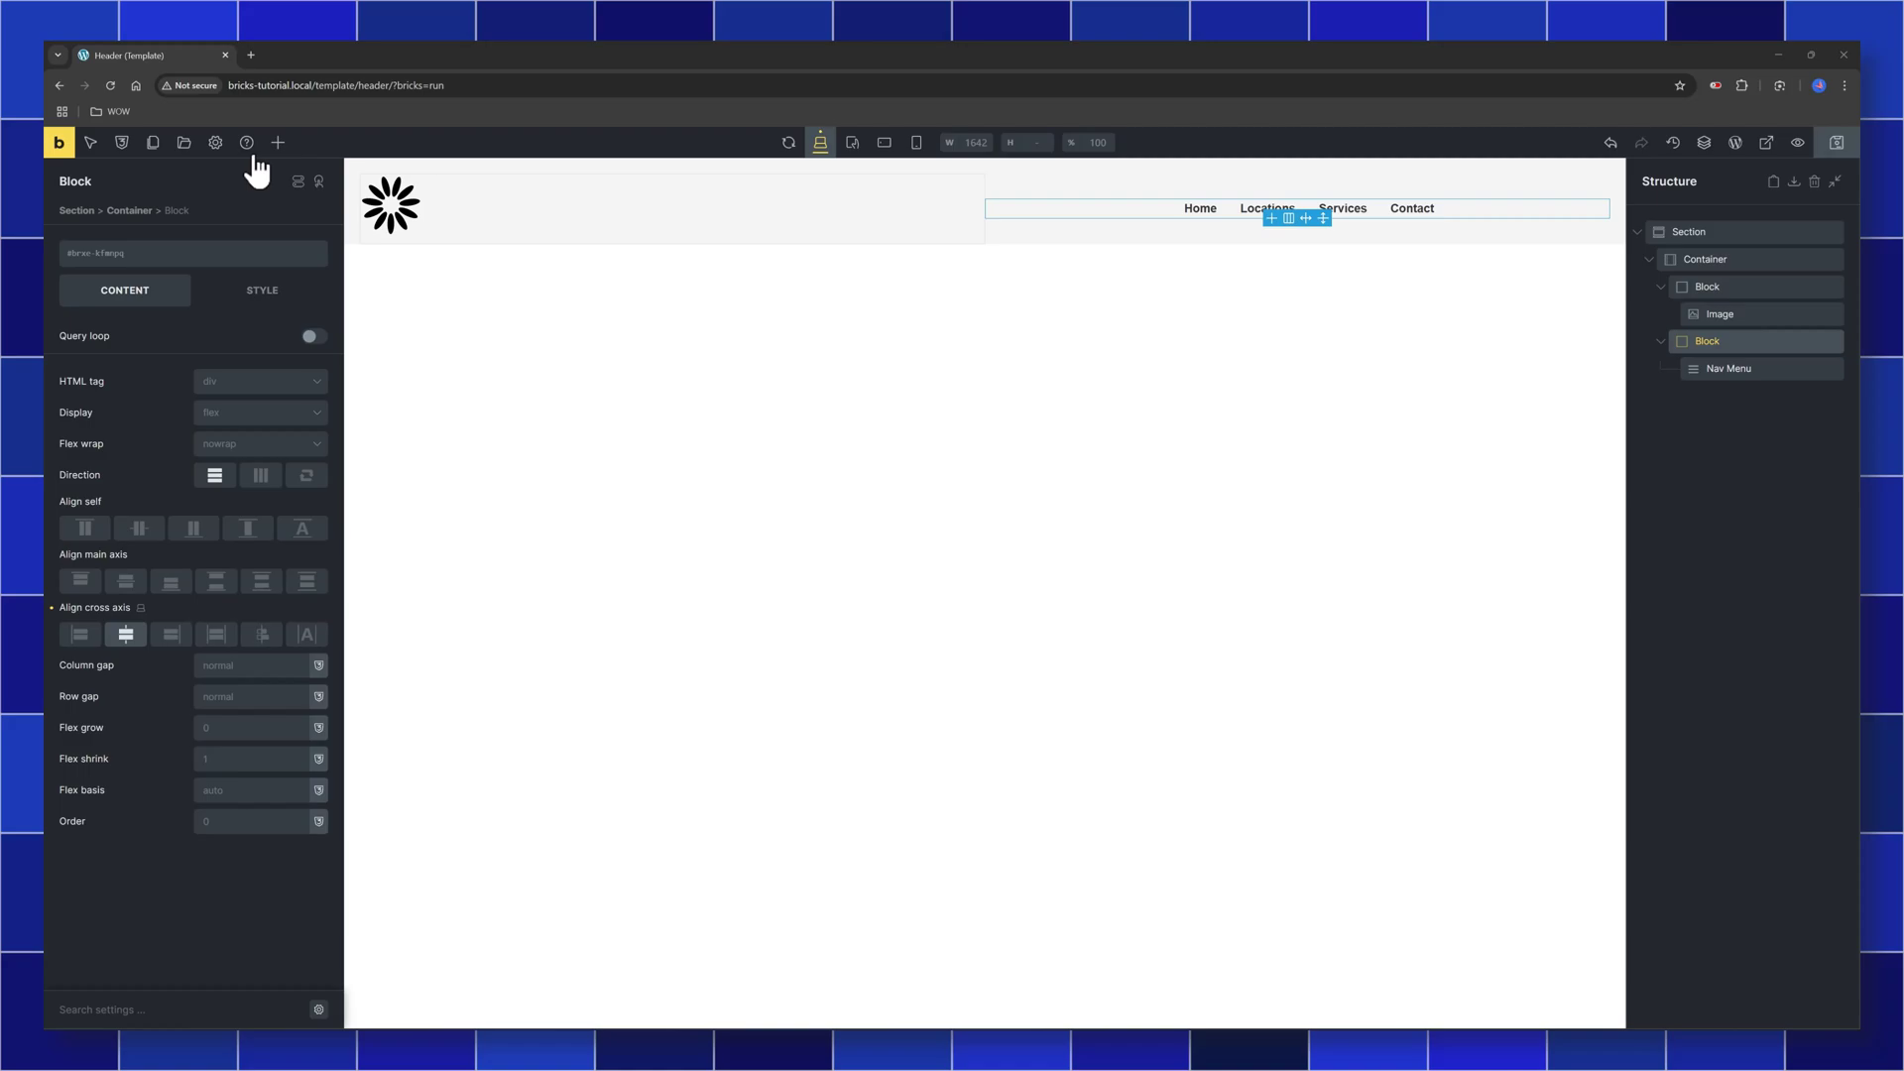
Switch the template library's source to Community templates
{"action": "left_click", "coordinate": [182, 144]}
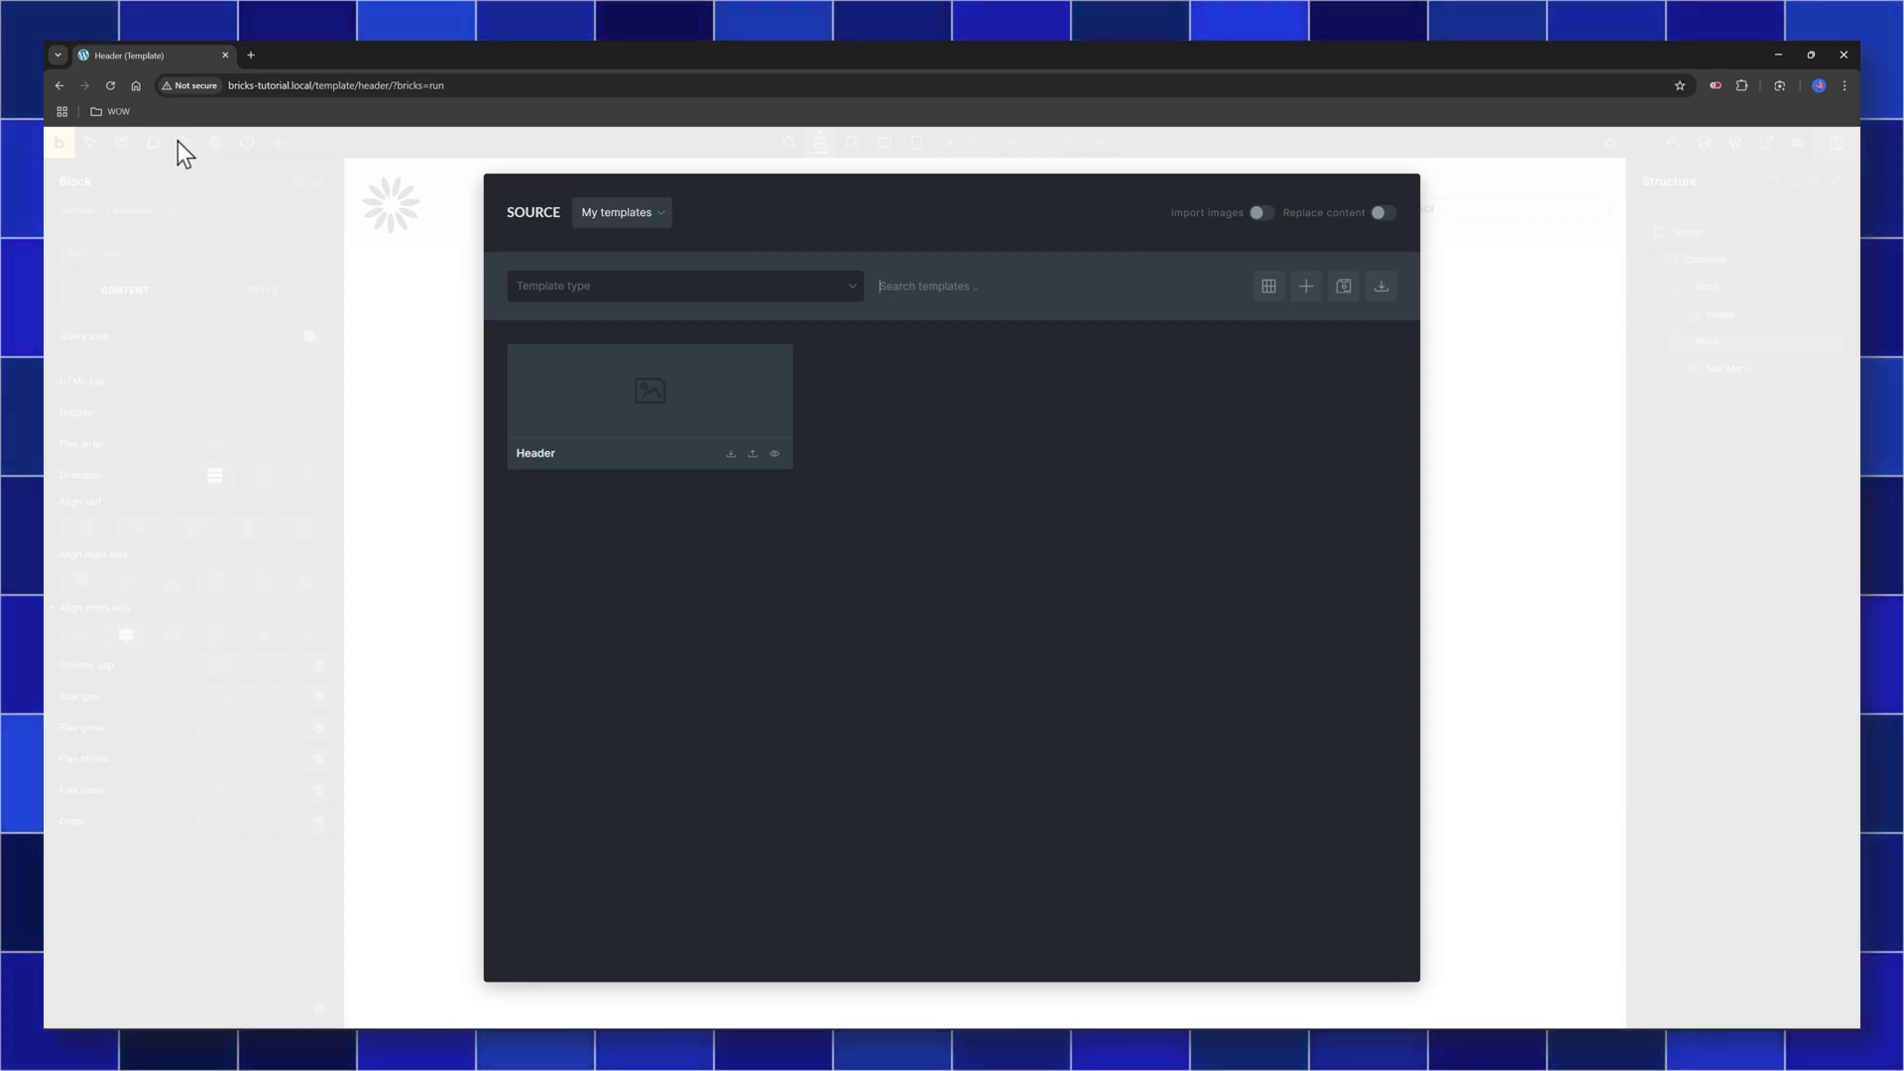
{"action": "left_click", "coordinate": [780, 298]}
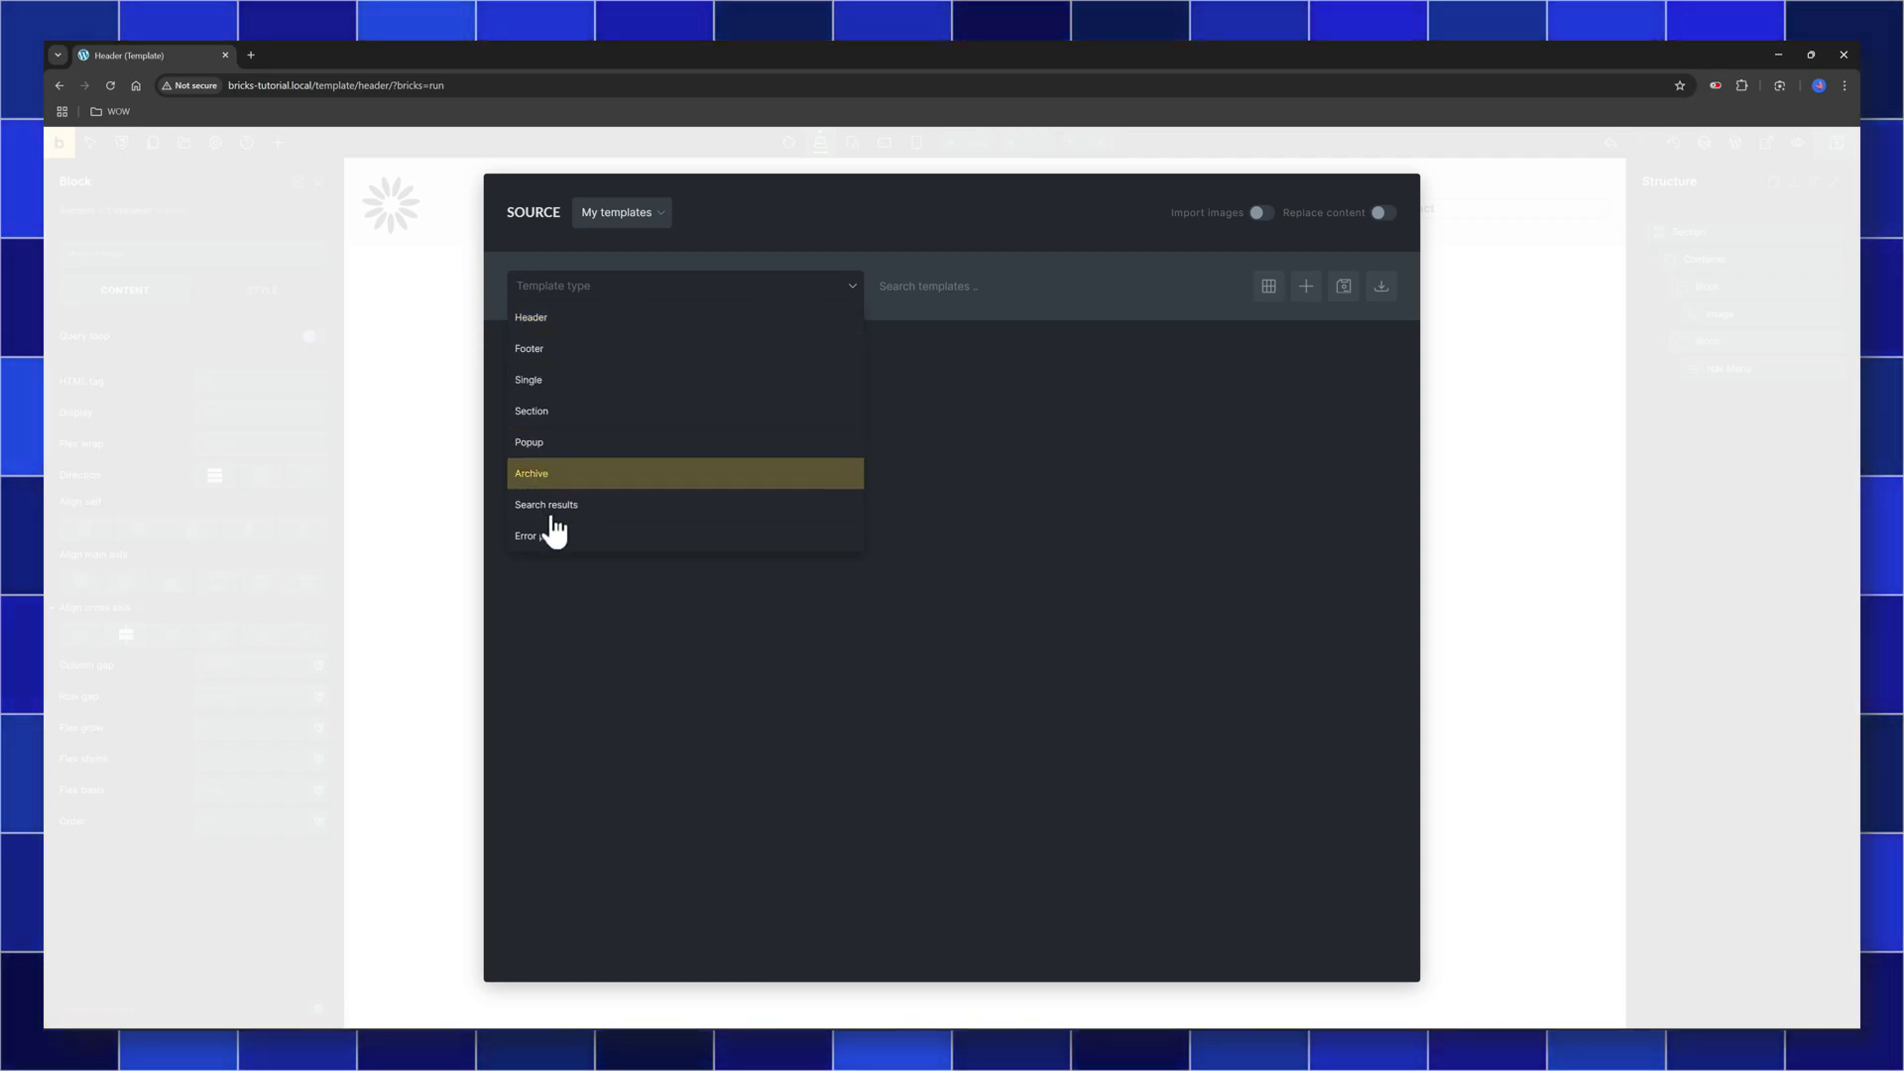
{"action": "left_click", "coordinate": [651, 214]}
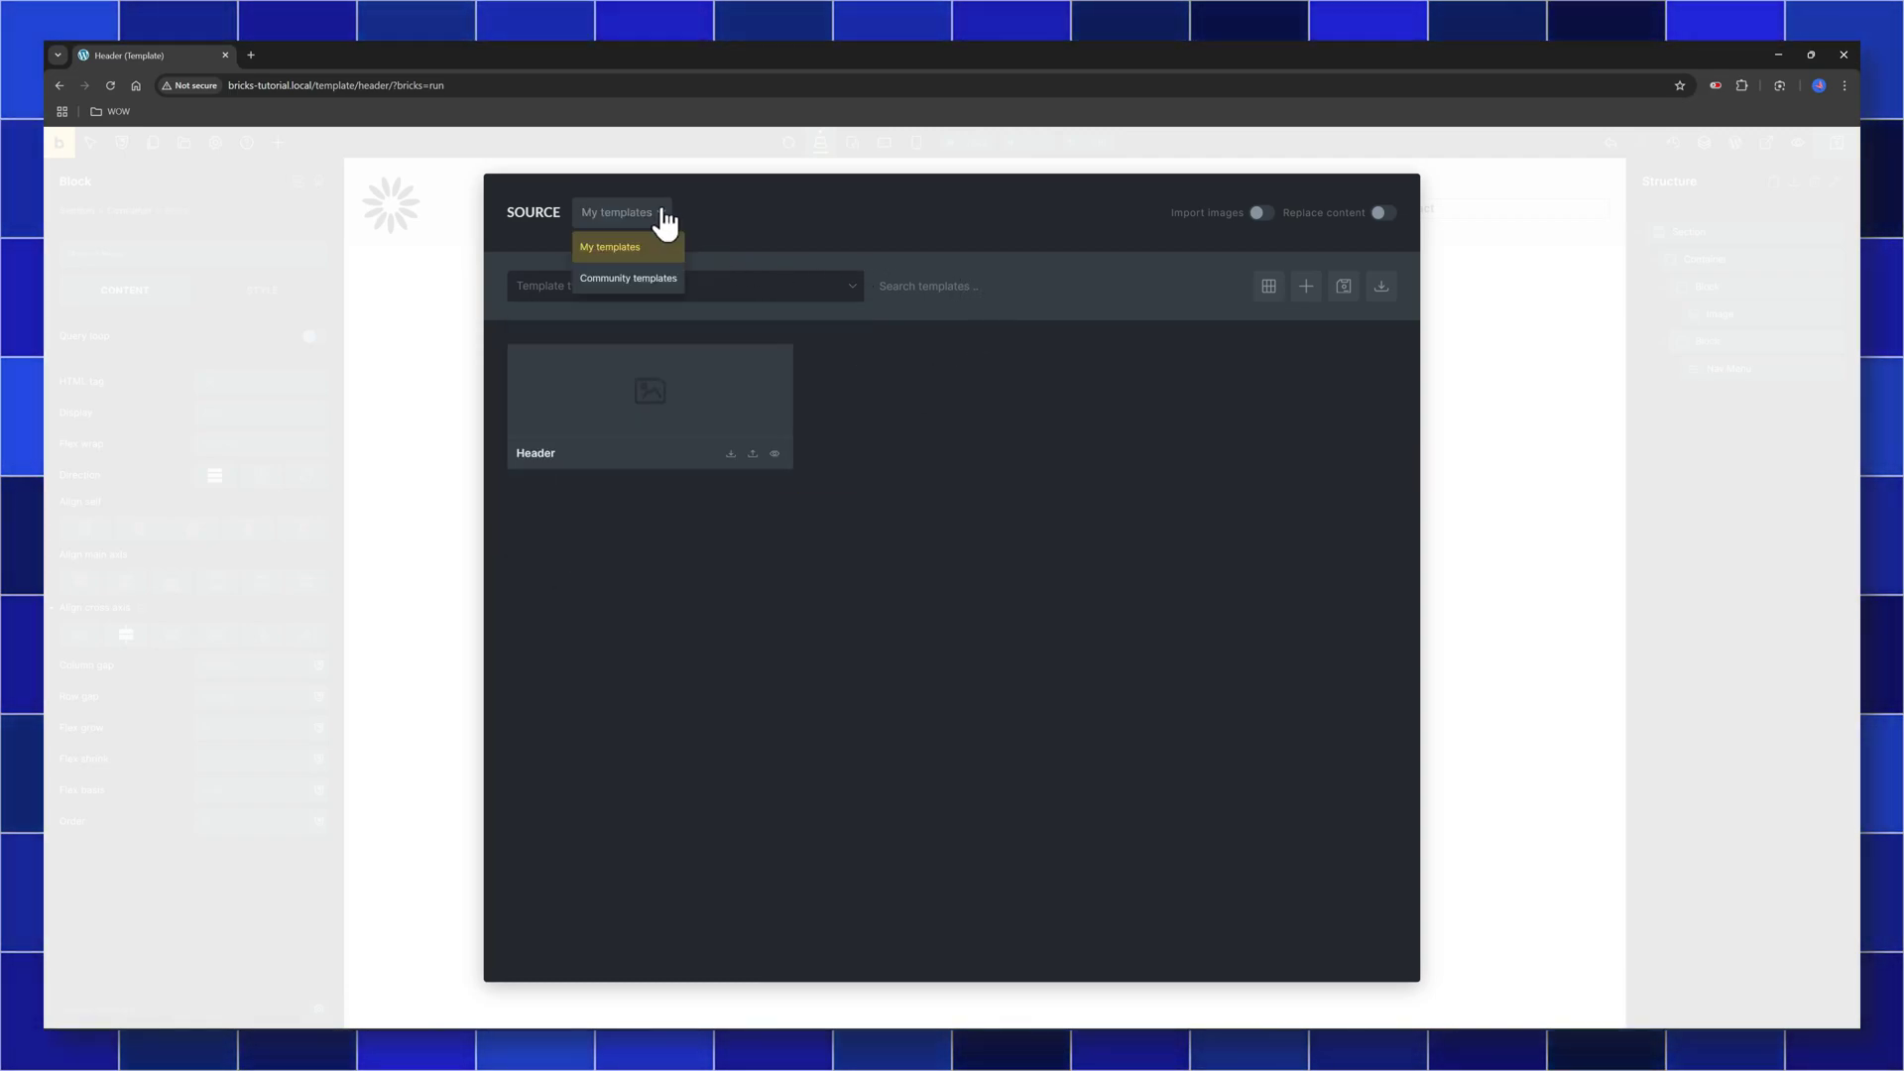
{"action": "left_click", "coordinate": [643, 287]}
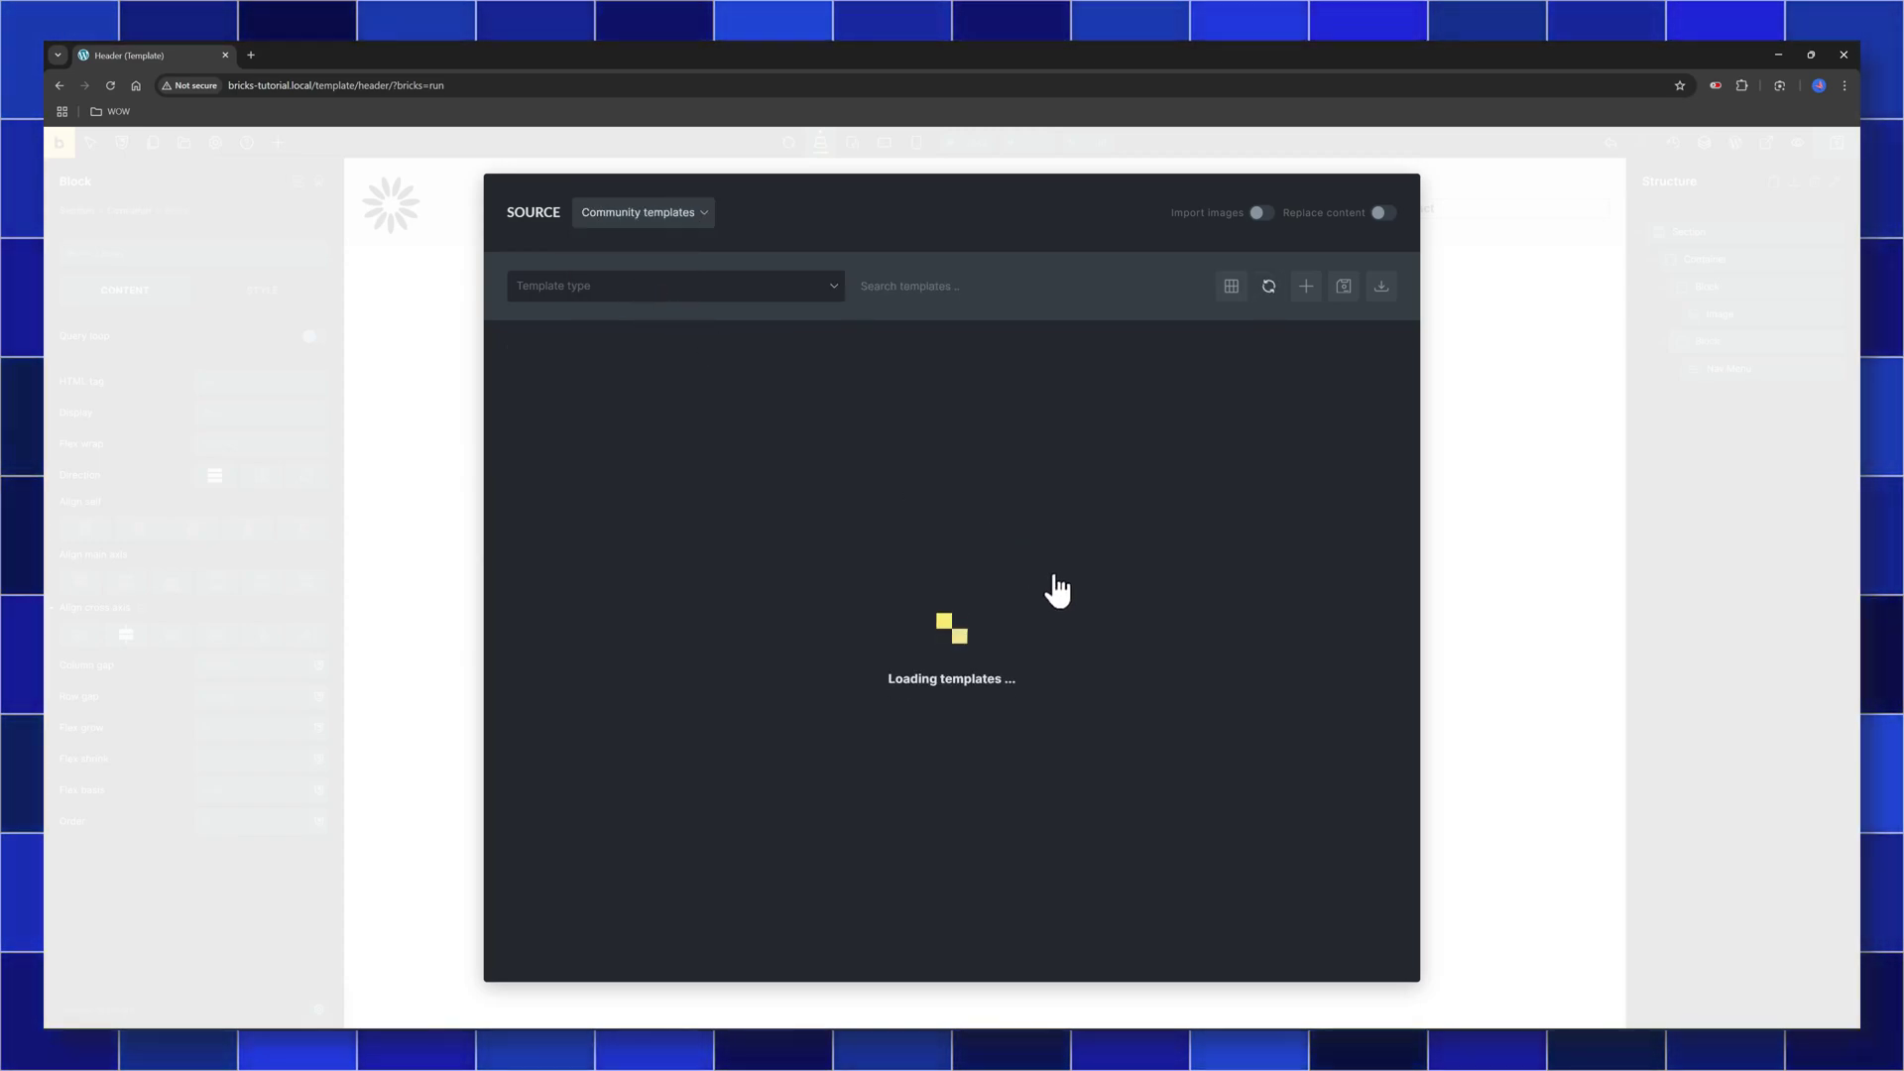
Accept the theme style import and insert the Liv - Header community template
{"action": "left_click", "coordinate": [1345, 780]}
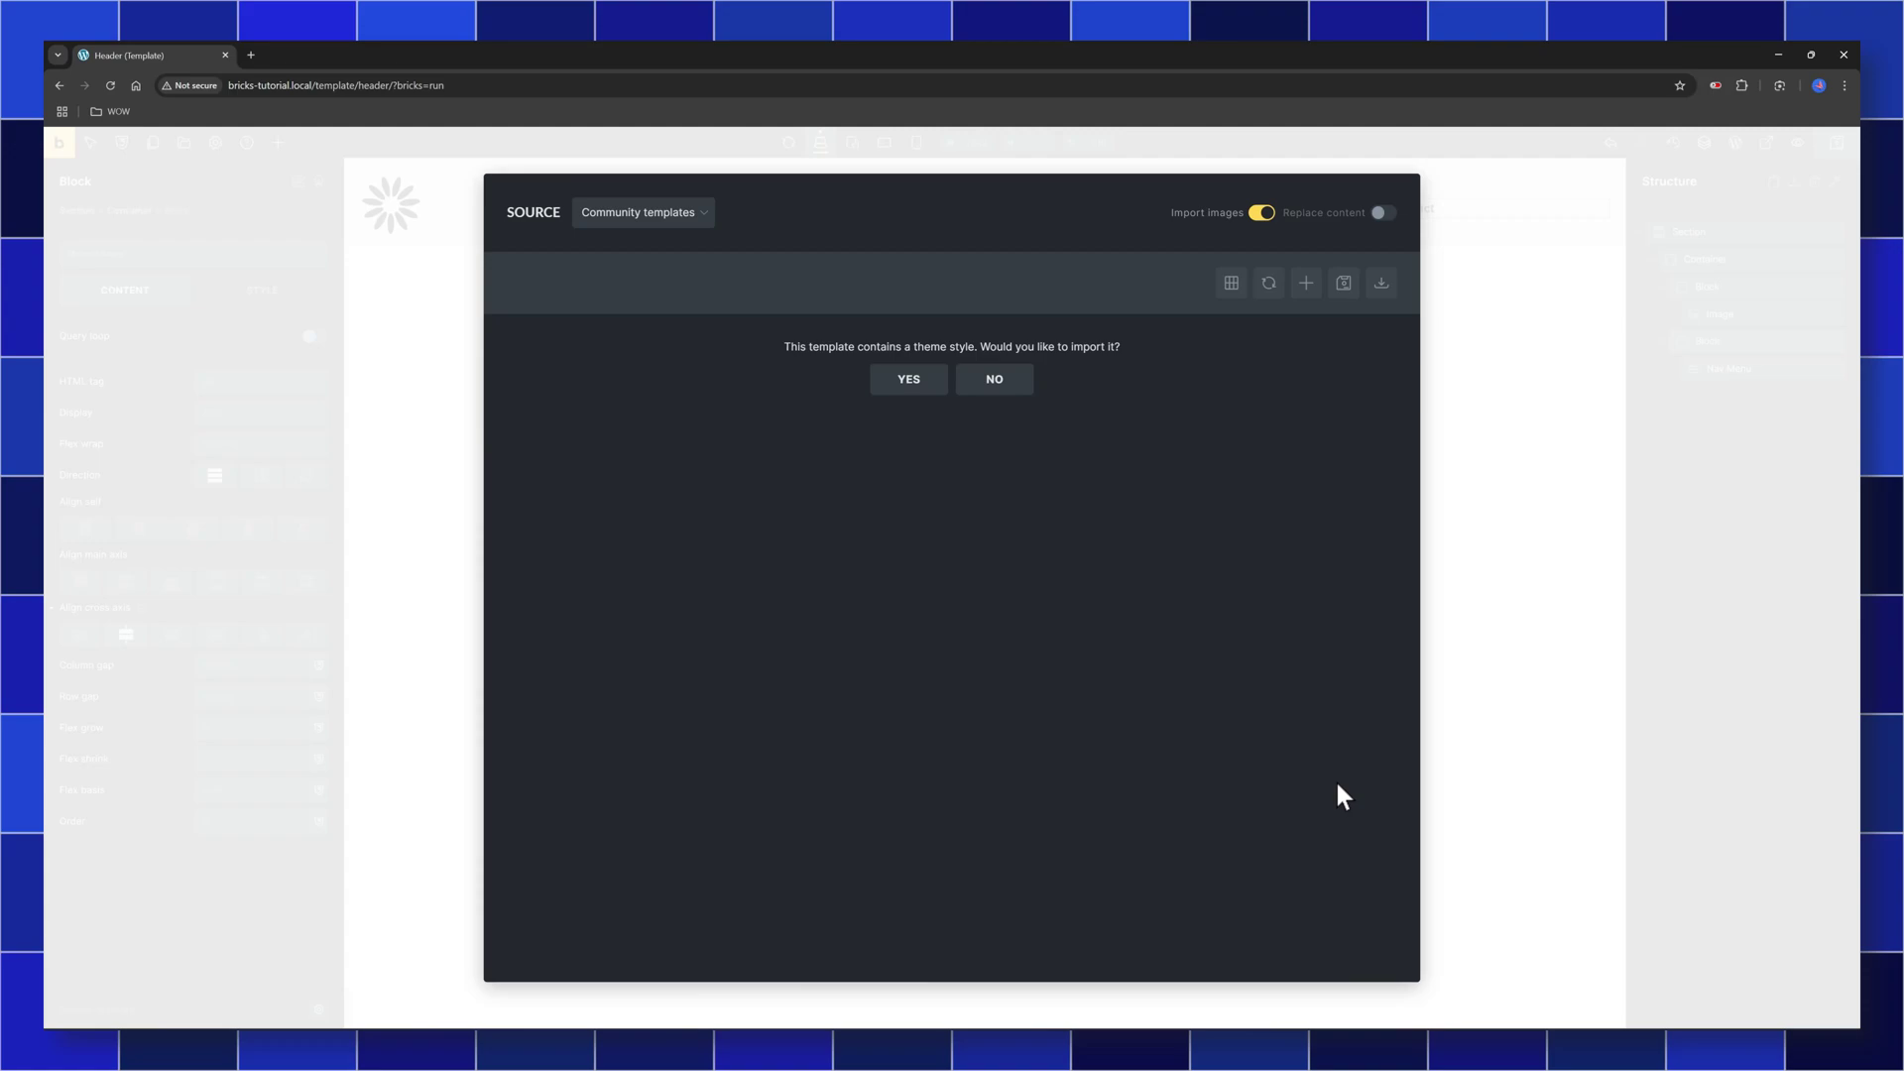
{"action": "left_click", "coordinate": [908, 380]}
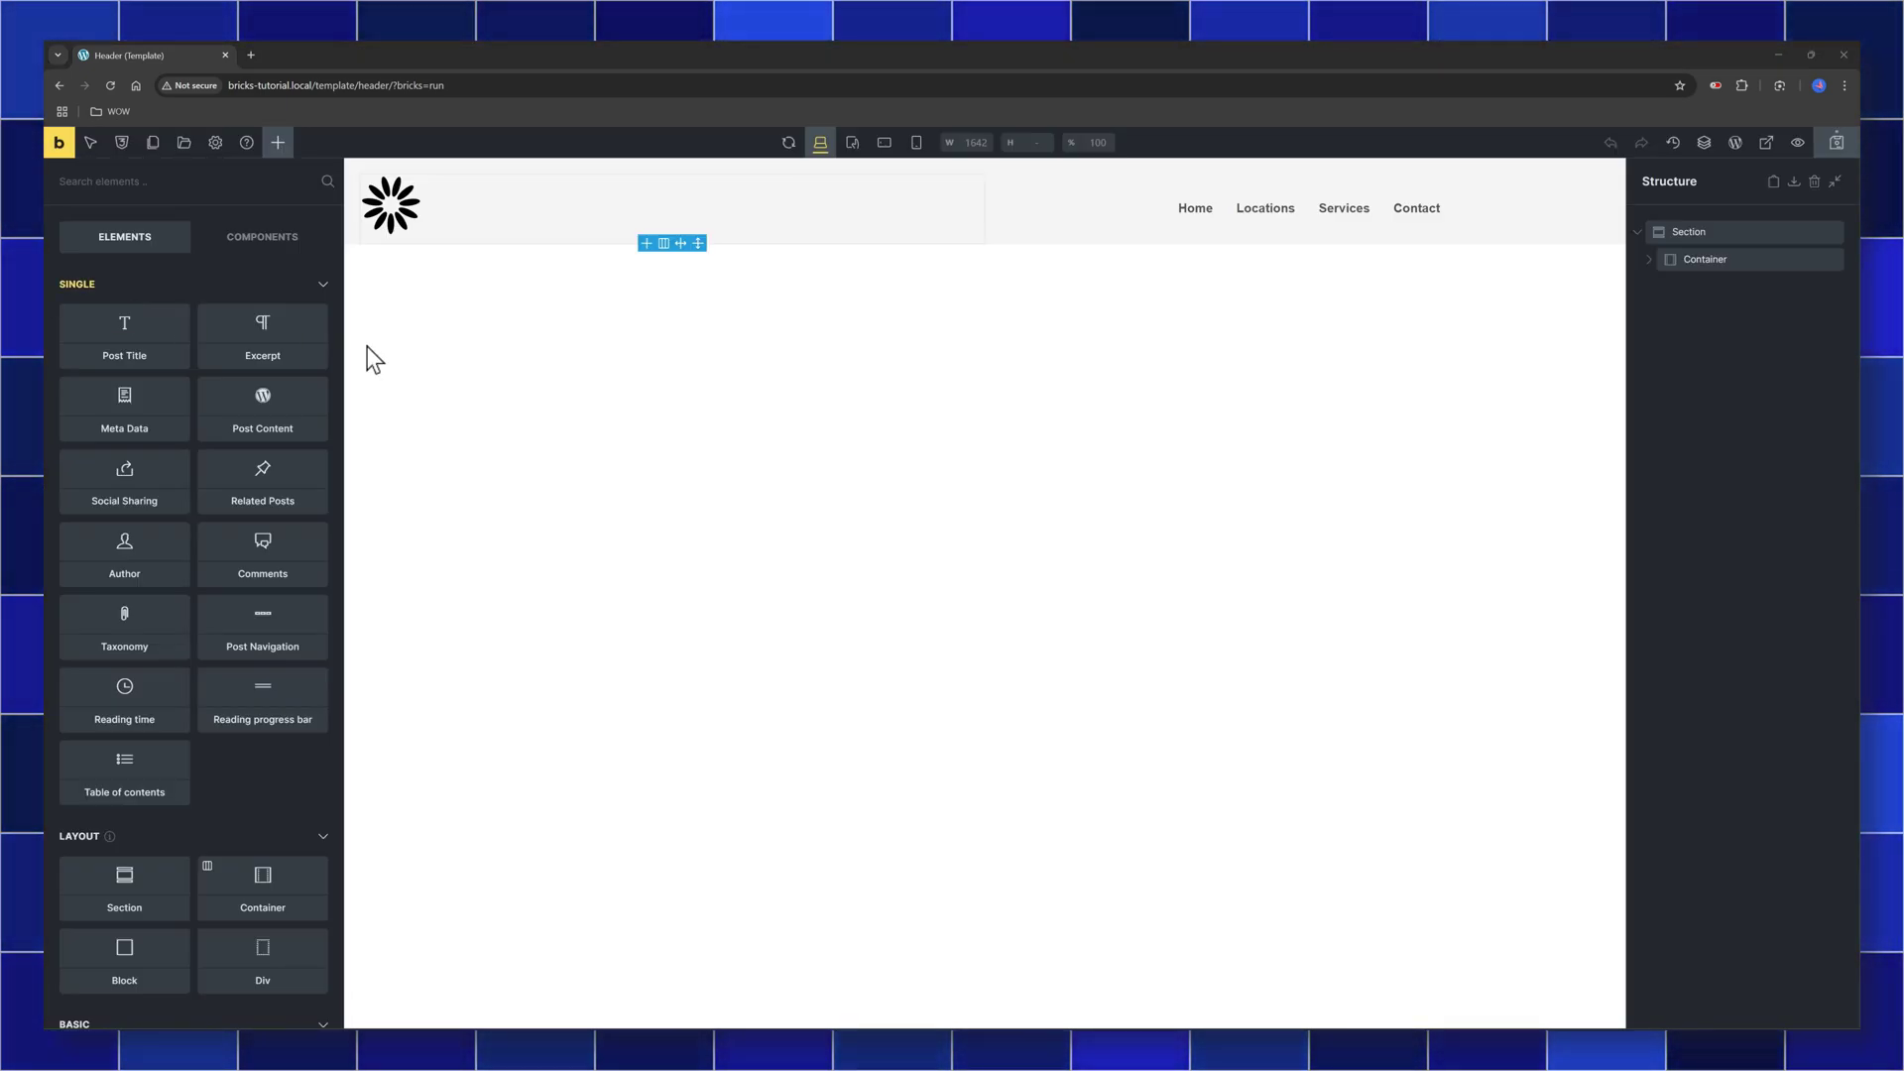
{"action": "left_click", "coordinate": [184, 143]}
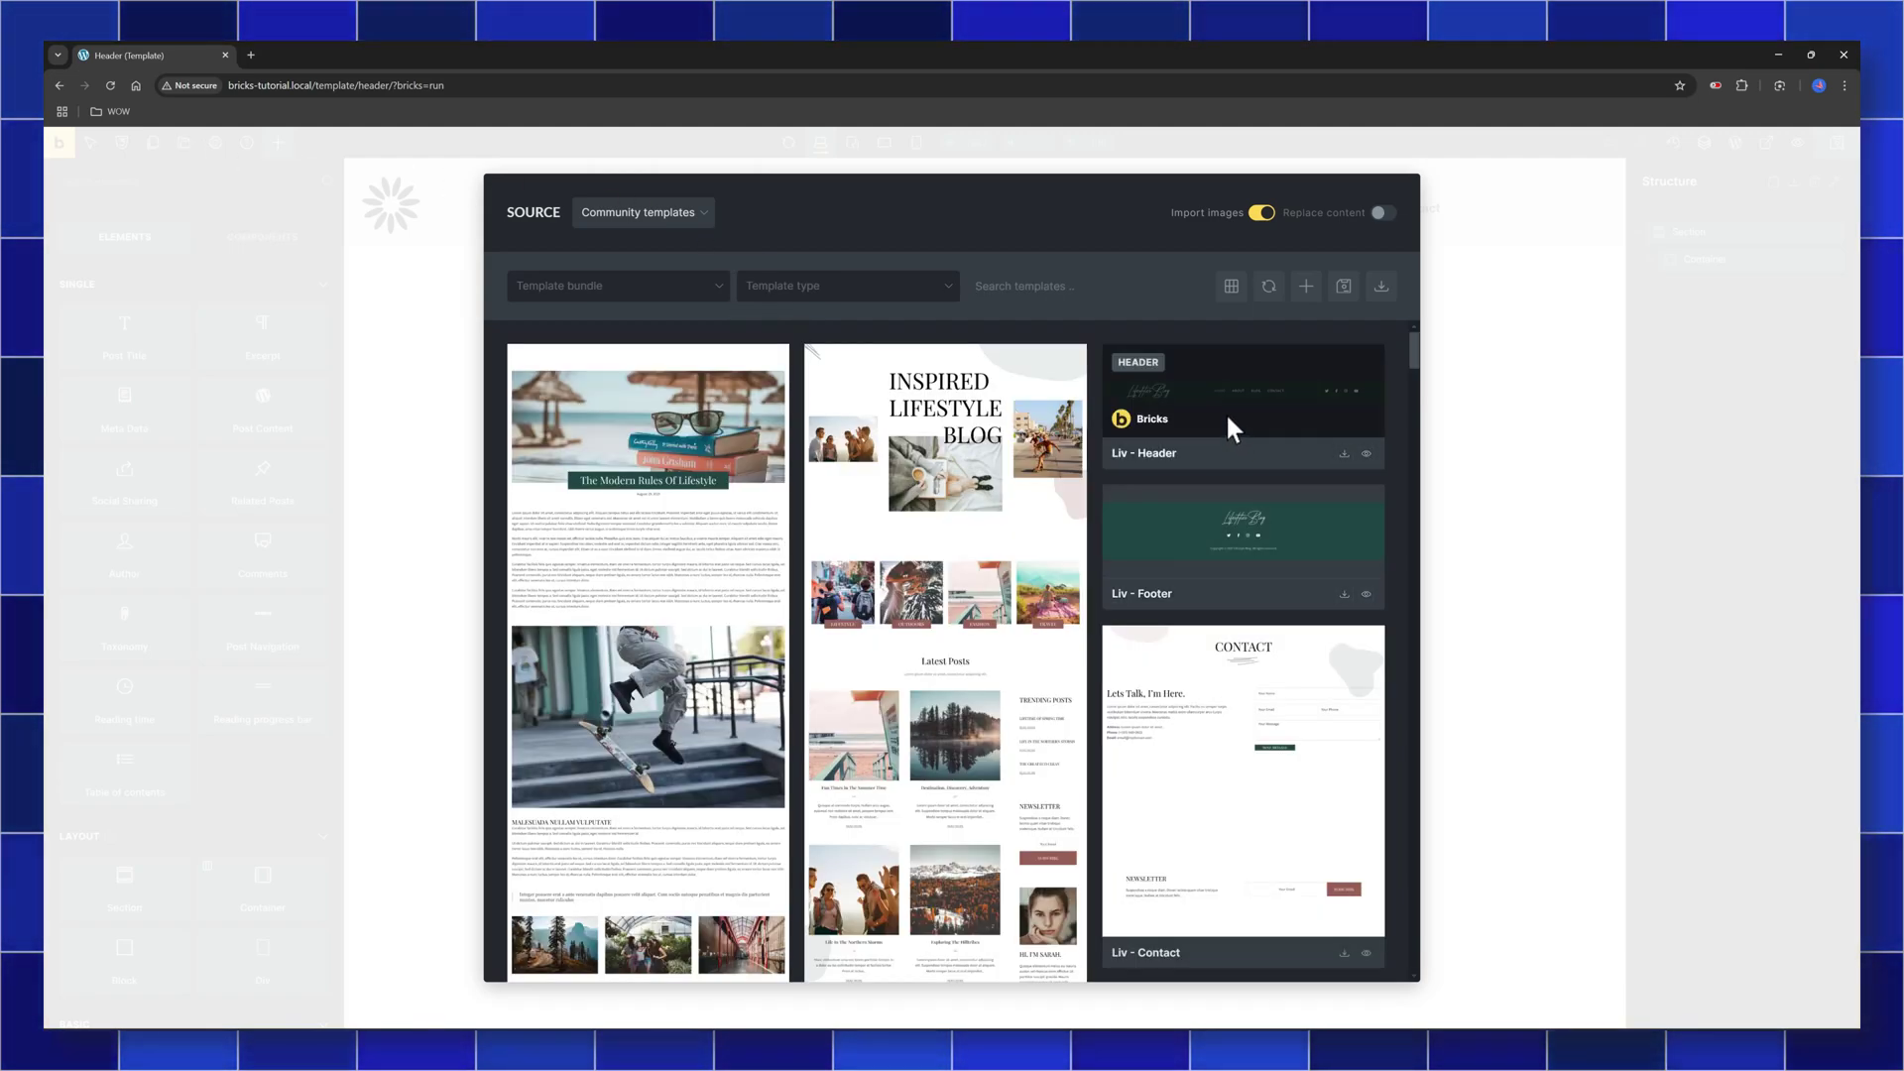
{"action": "left_click", "coordinate": [1235, 430]}
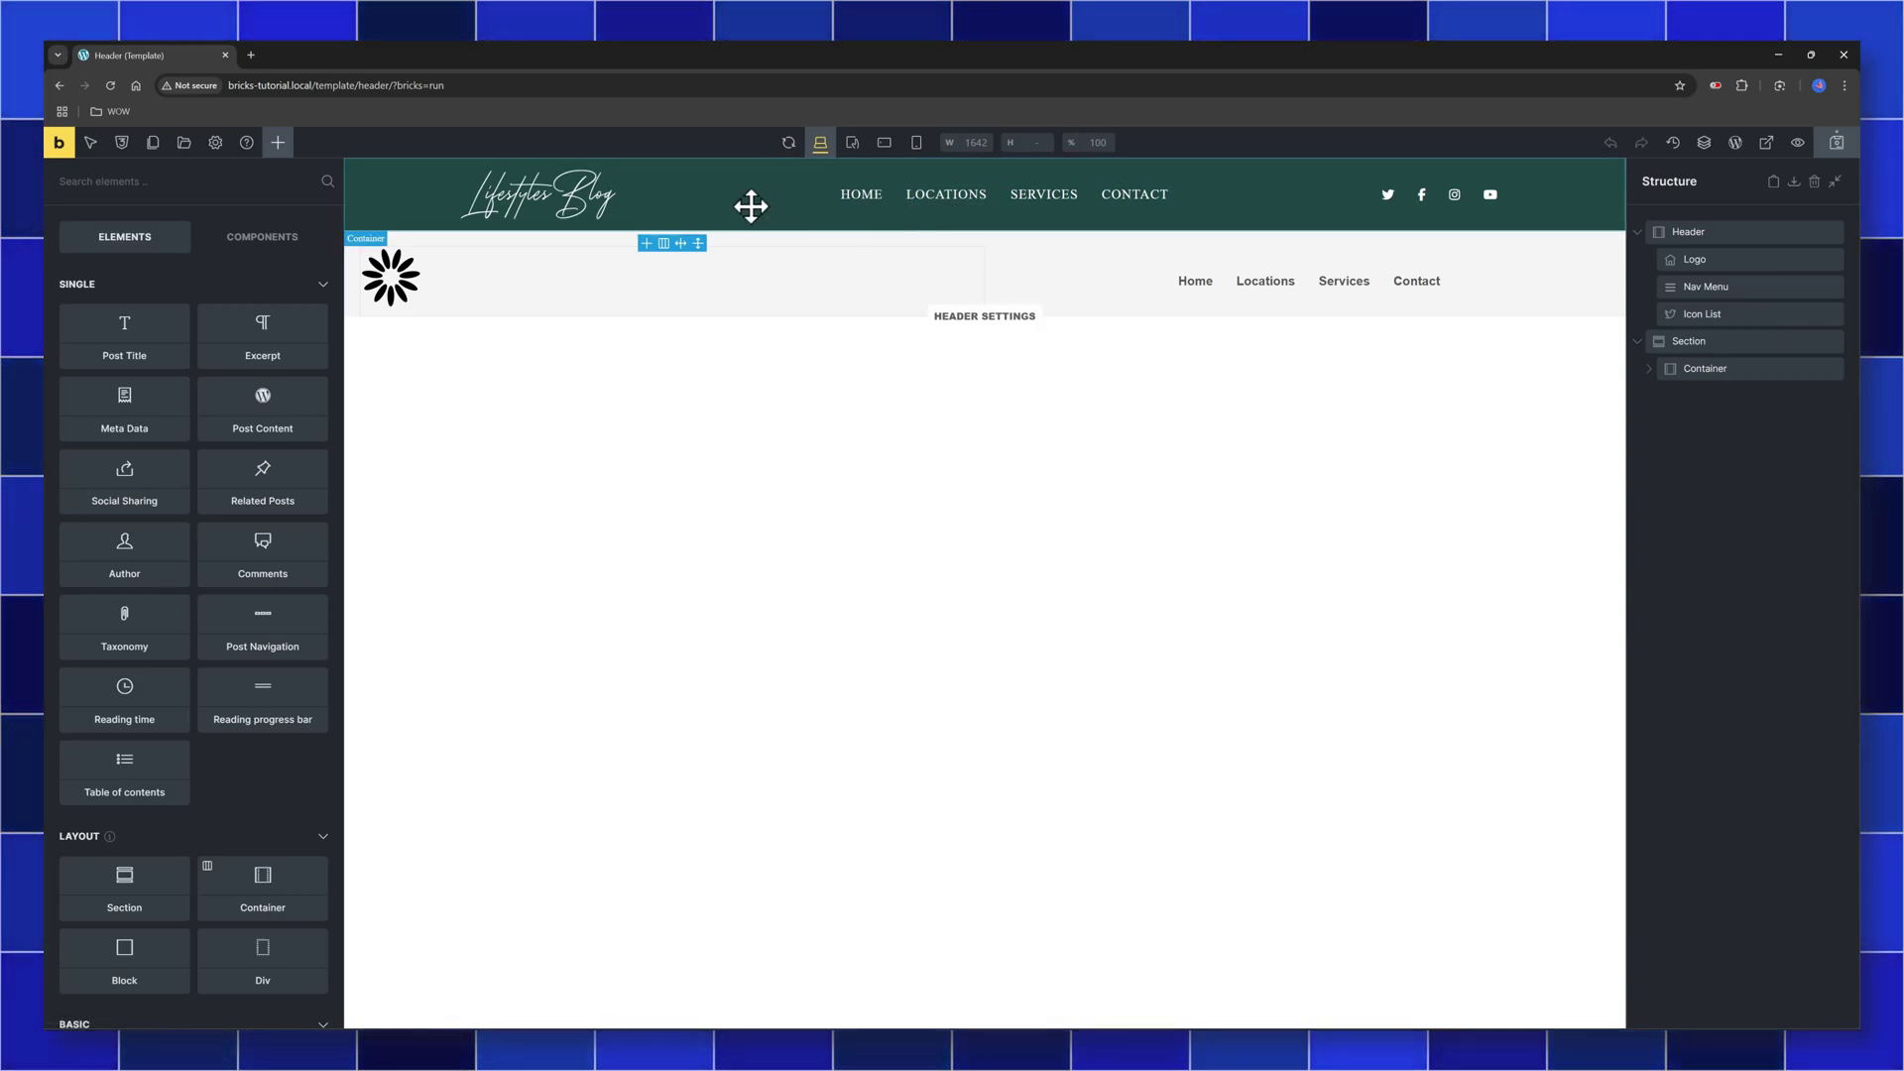
Save the inserted header as a template named 'Header fpr website'
{"action": "right_click", "coordinate": [753, 207]}
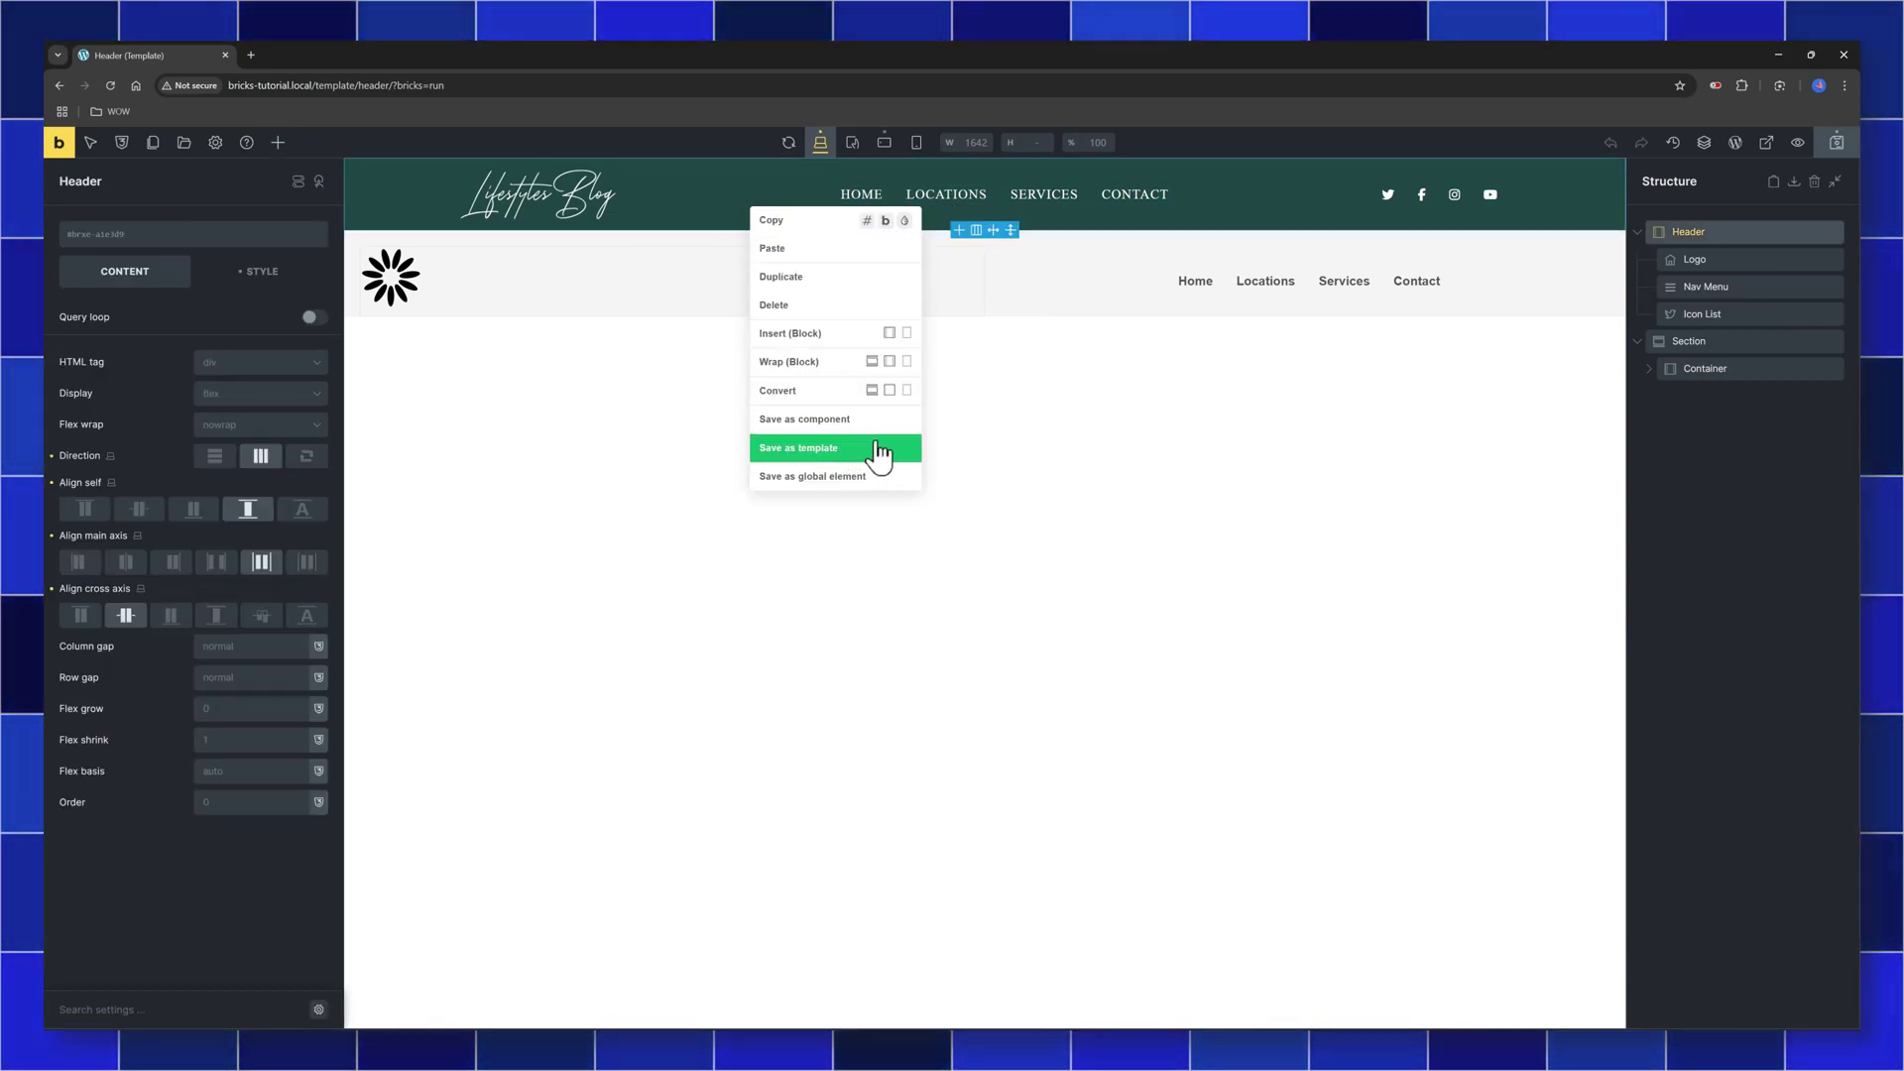
{"action": "left_click", "coordinate": [879, 455]}
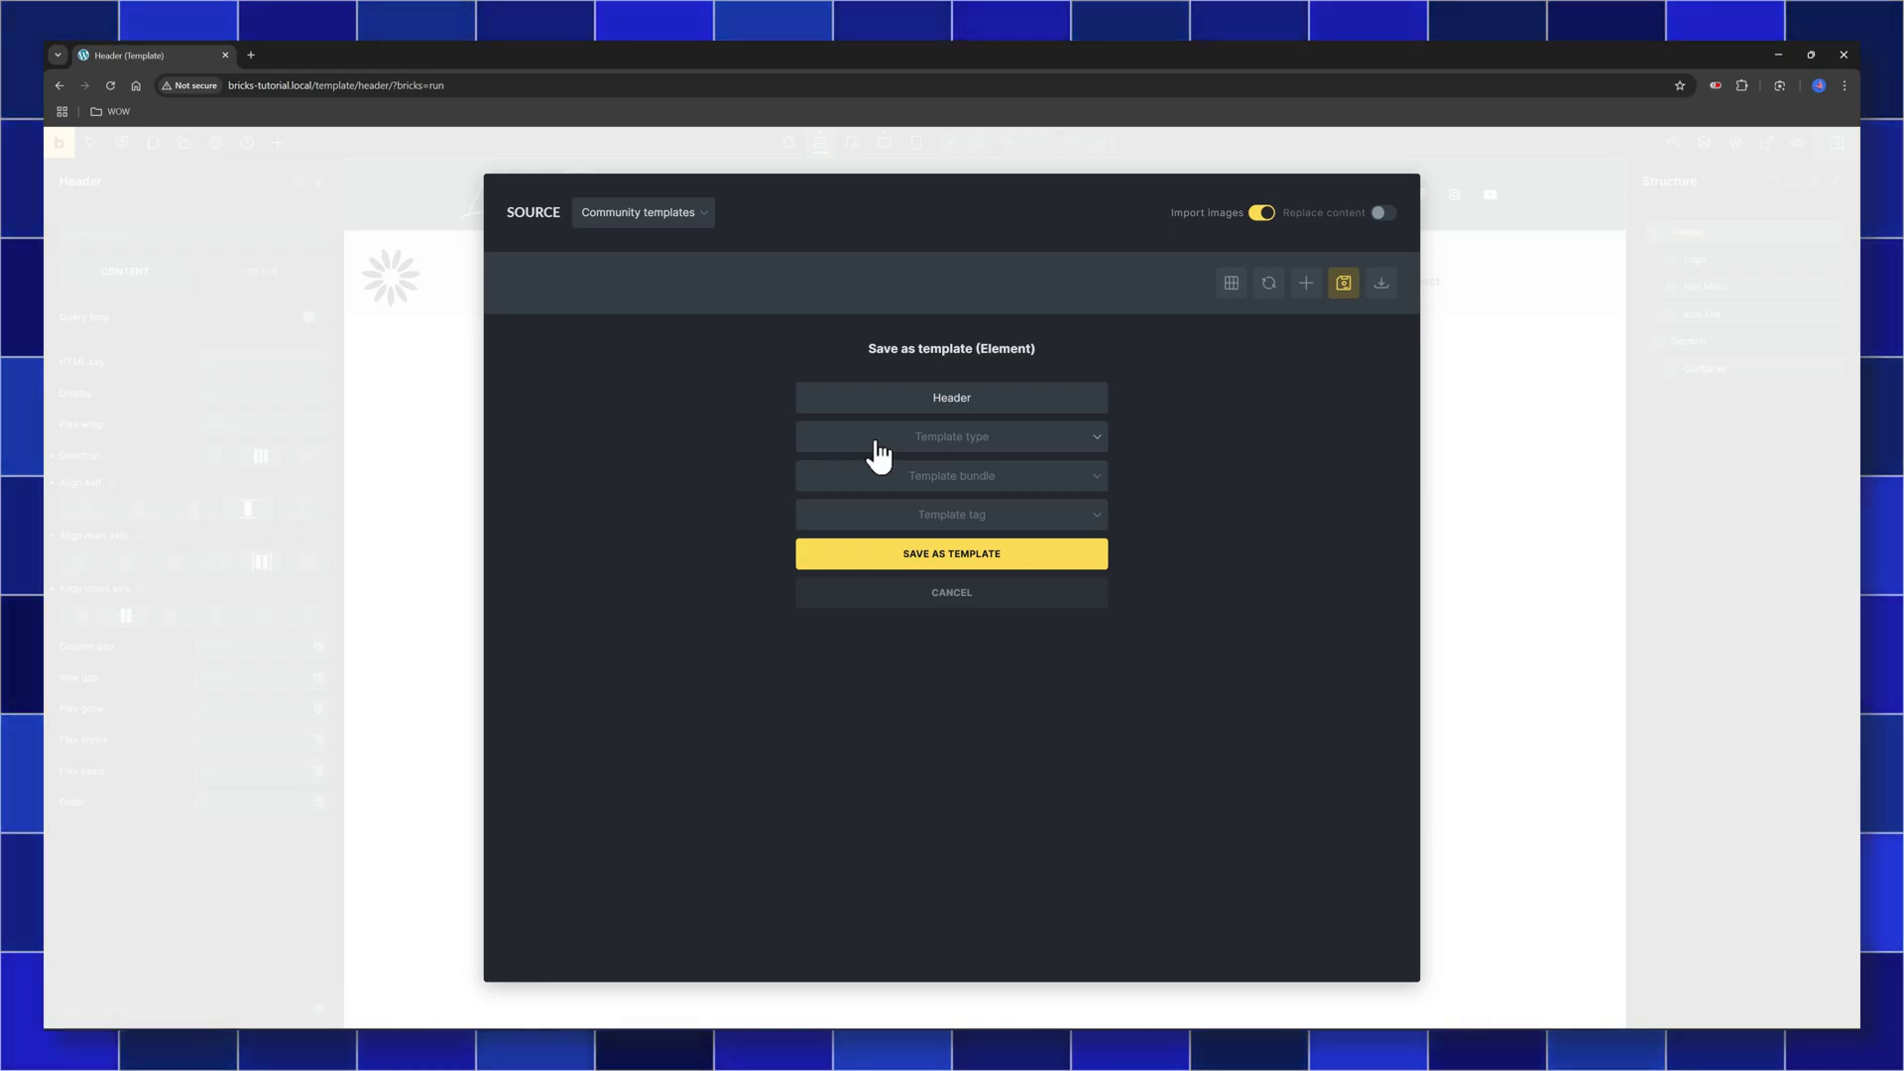
{"action": "left_click", "coordinate": [973, 402]}
{"action": "type", "text": "fpr website"}
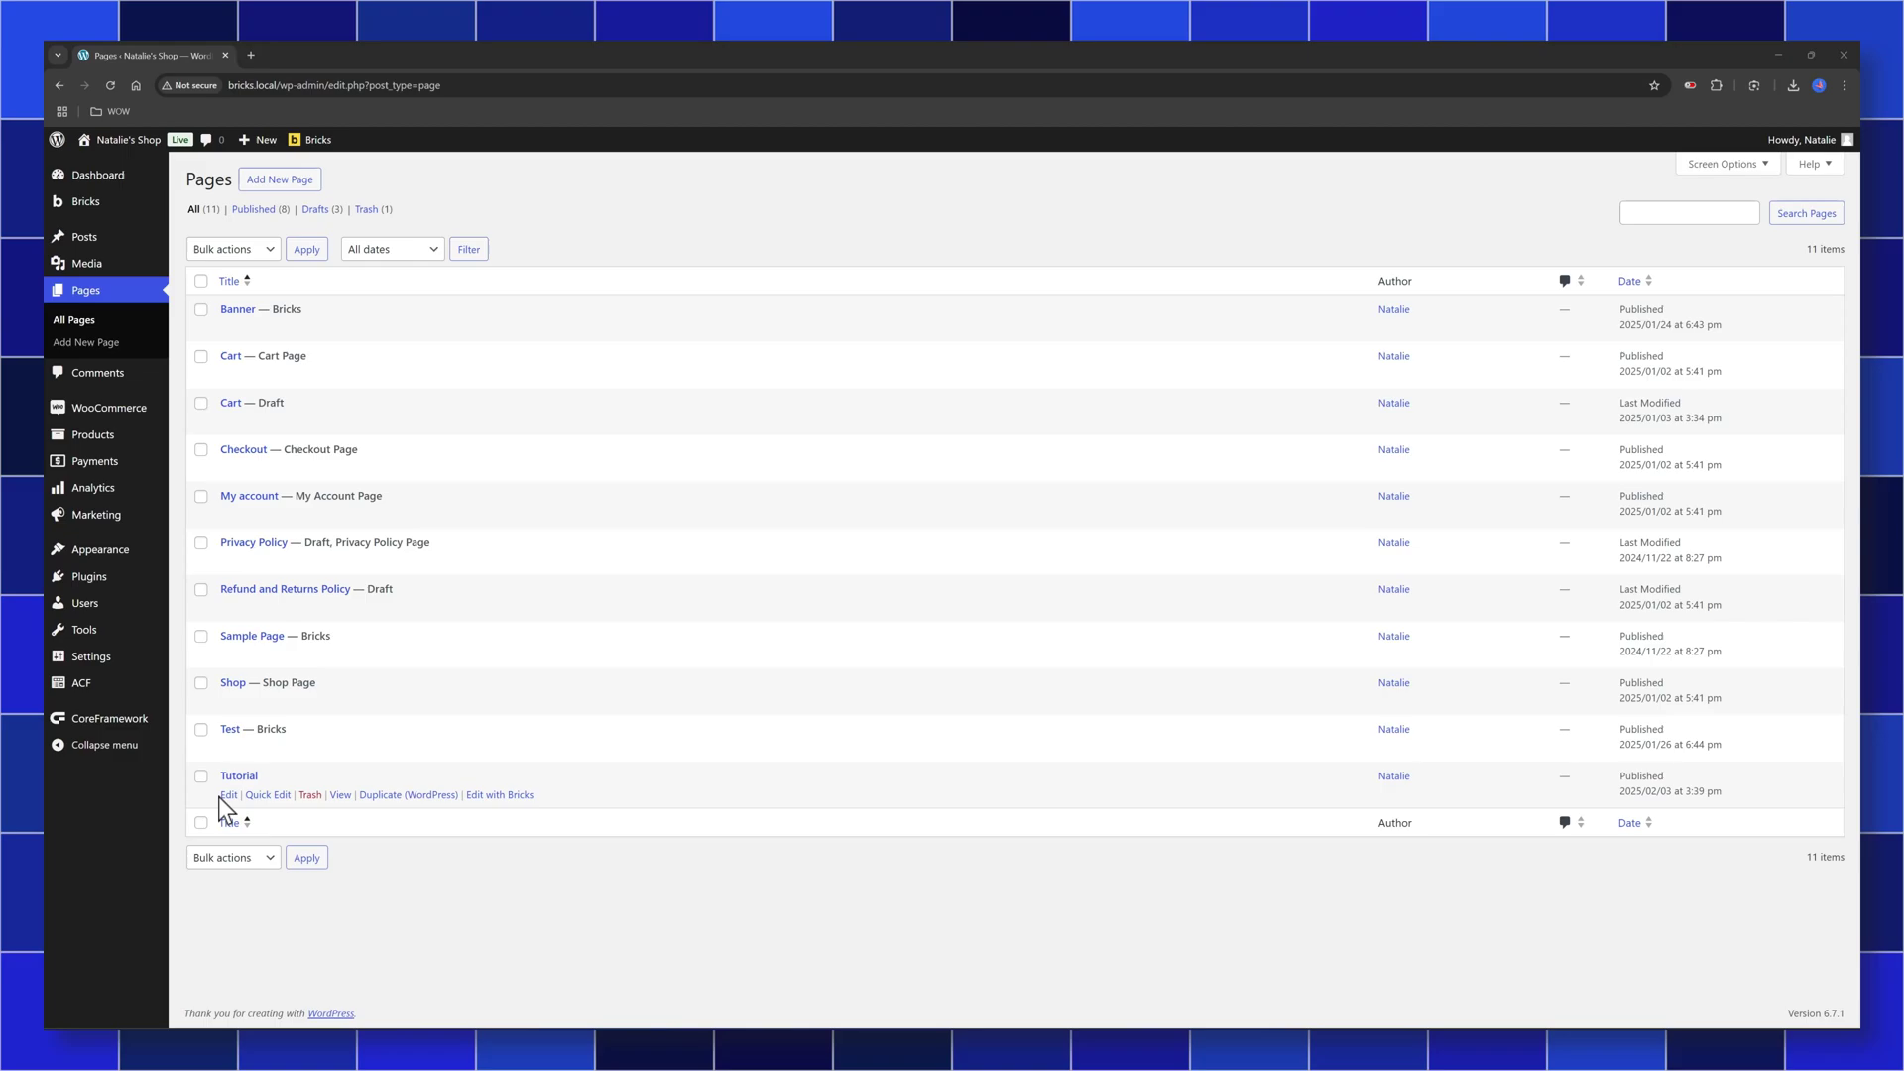
Open the Tutorial page in the Bricks builder
{"action": "left_click", "coordinate": [508, 796]}
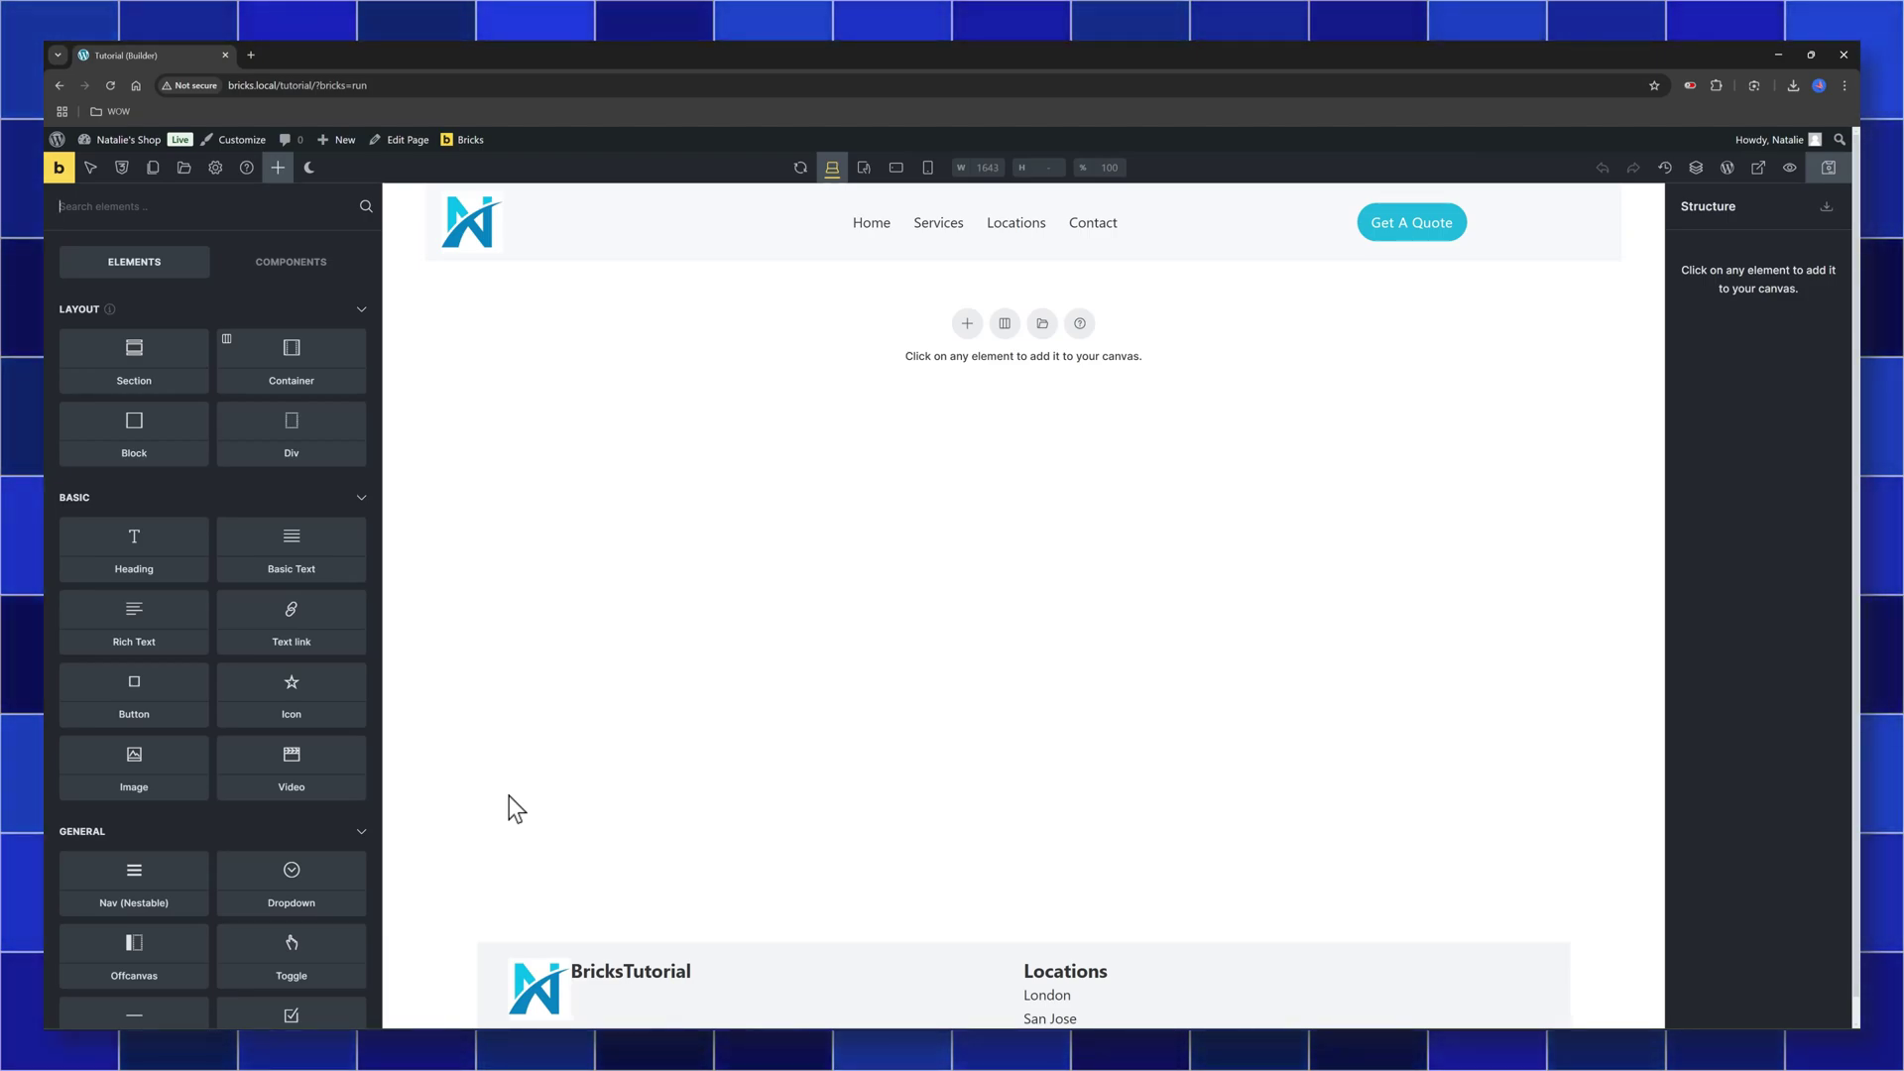
Add a new Section to the empty Tutorial page and select its Container
{"action": "left_click", "coordinate": [971, 347]}
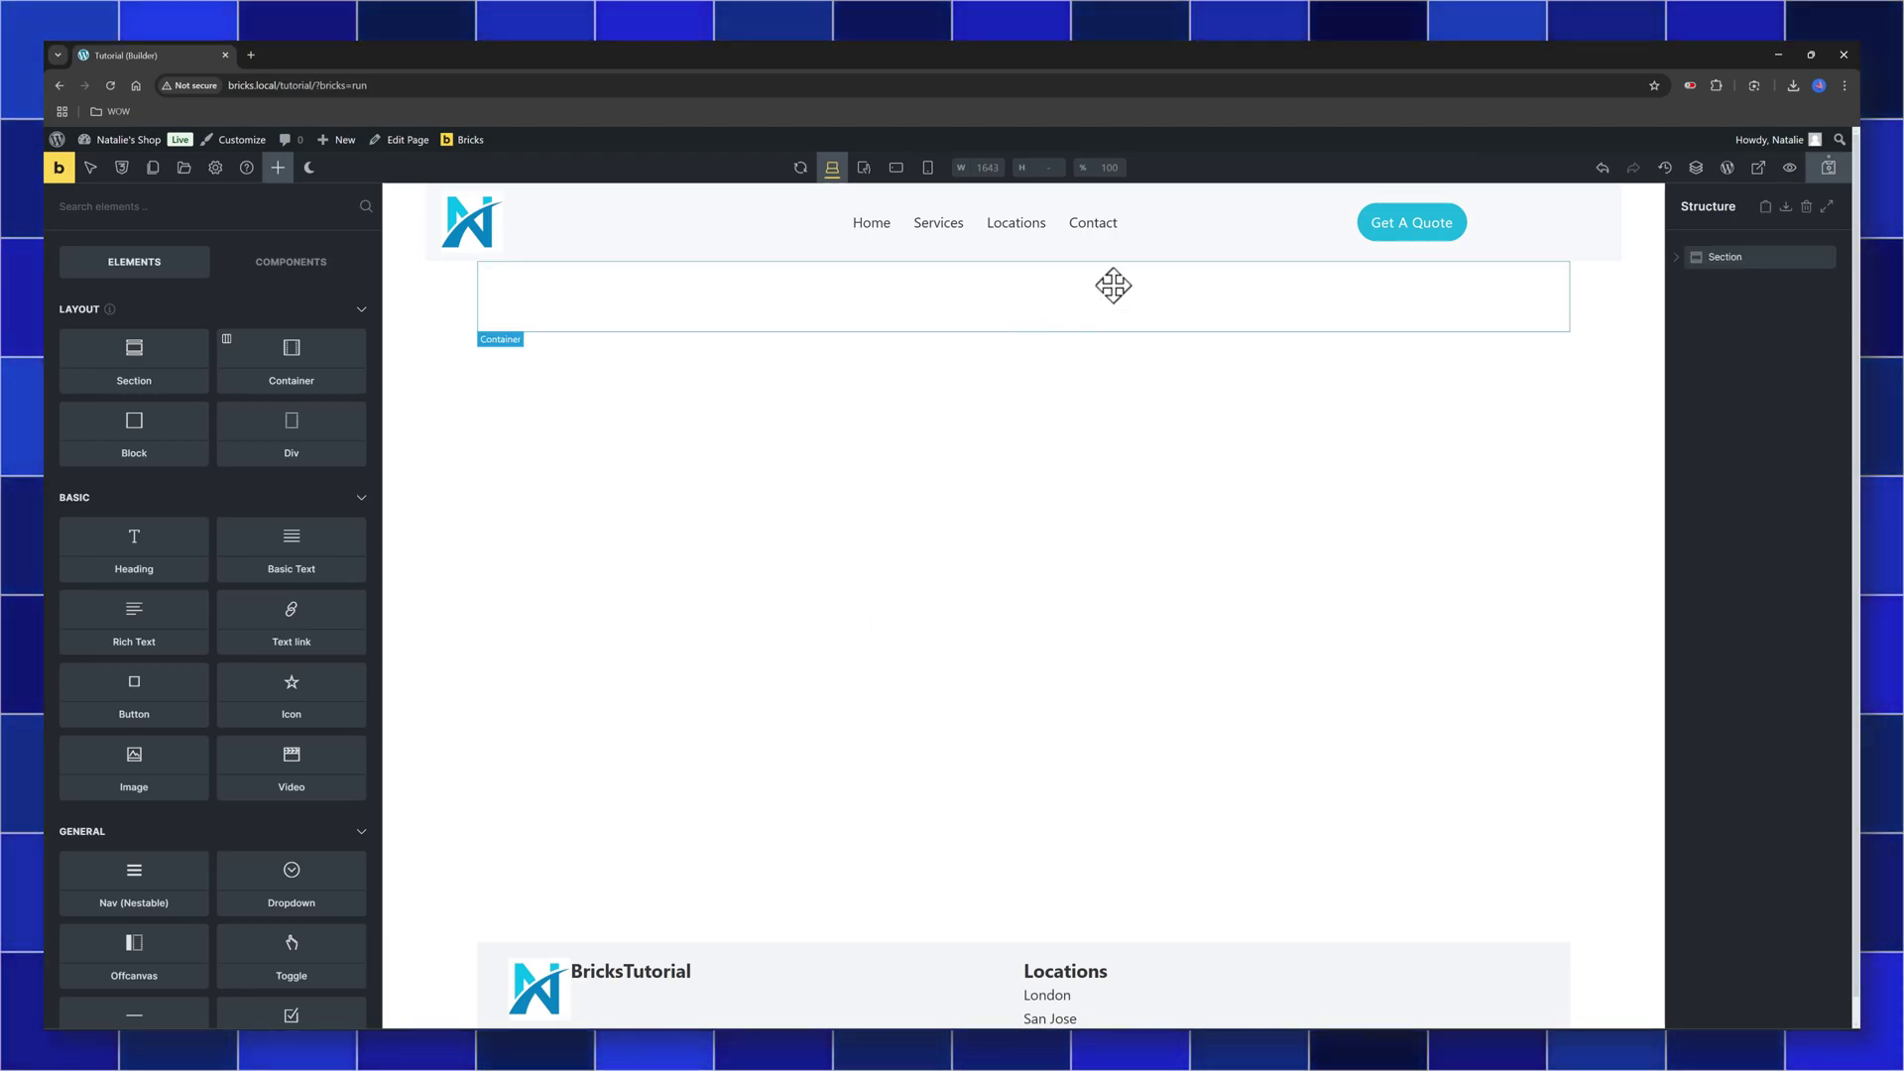
{"action": "left_click", "coordinate": [1760, 258]}
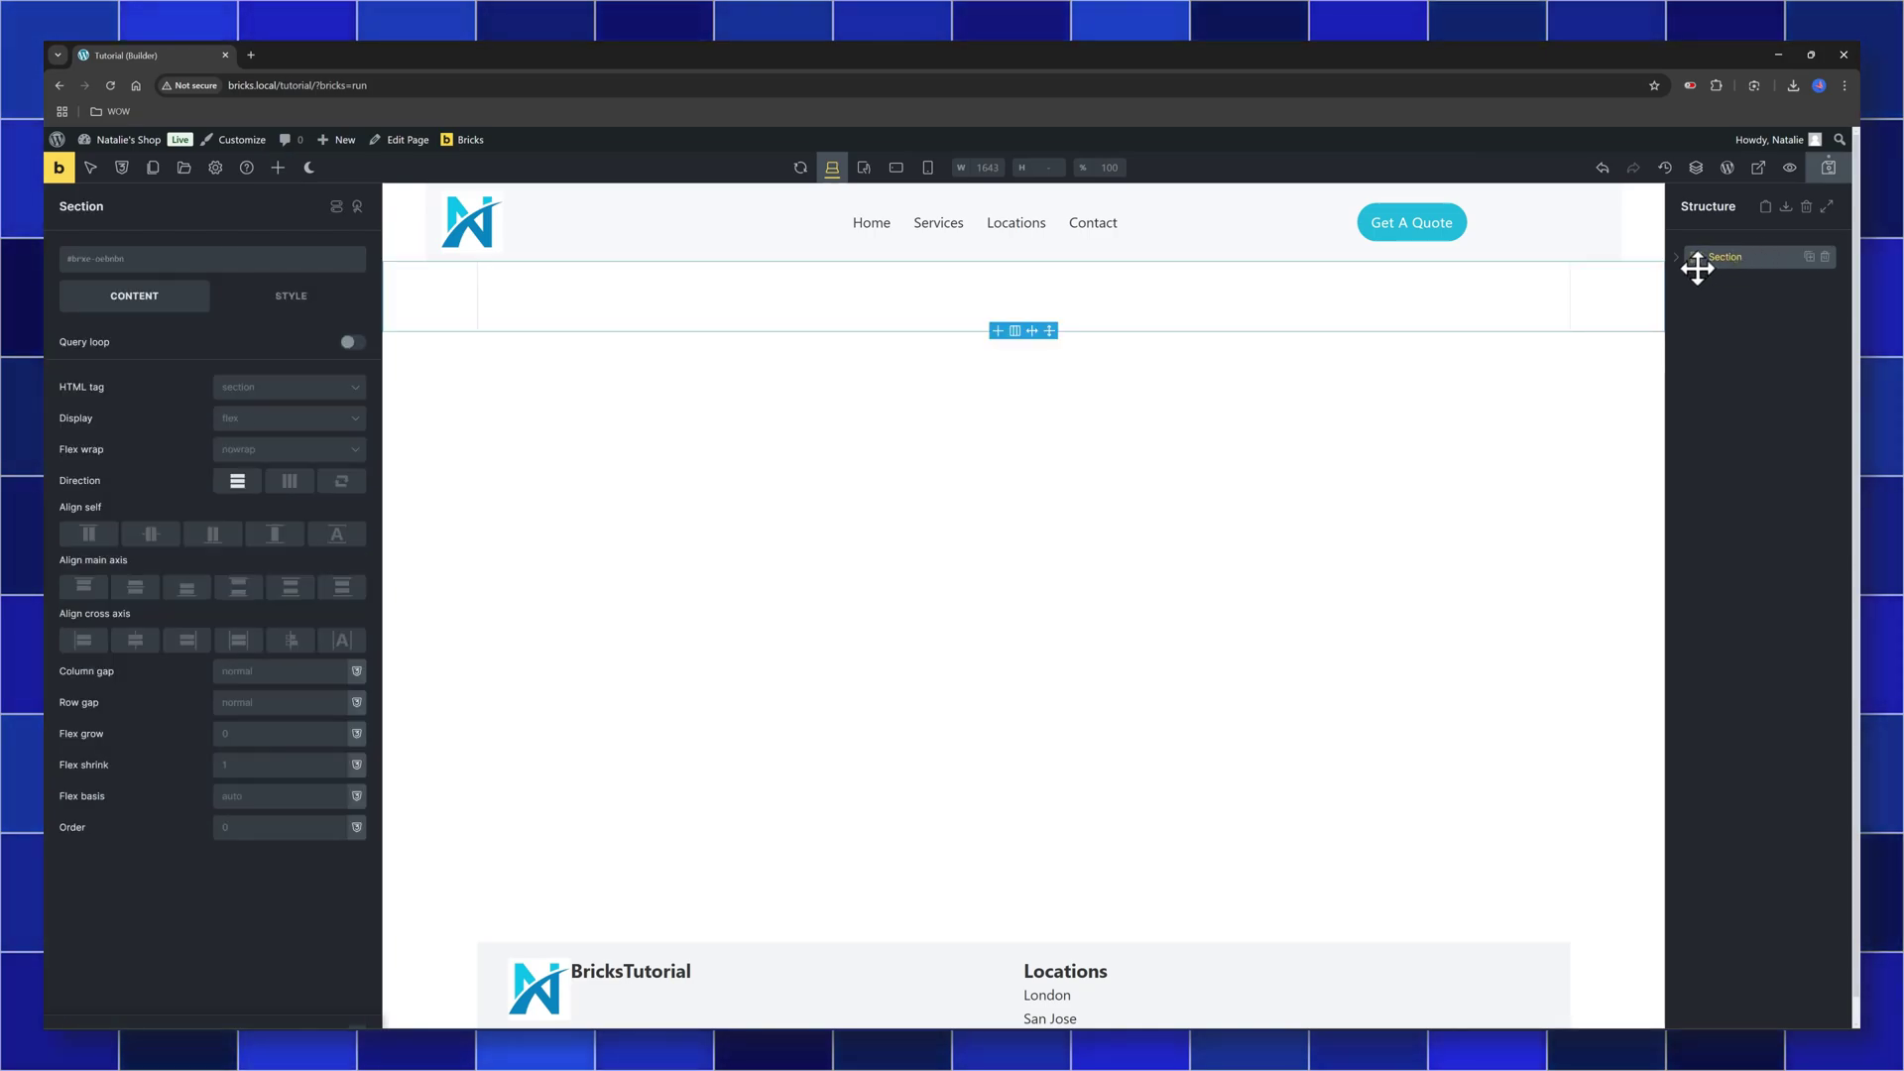
{"action": "left_click", "coordinate": [1697, 284]}
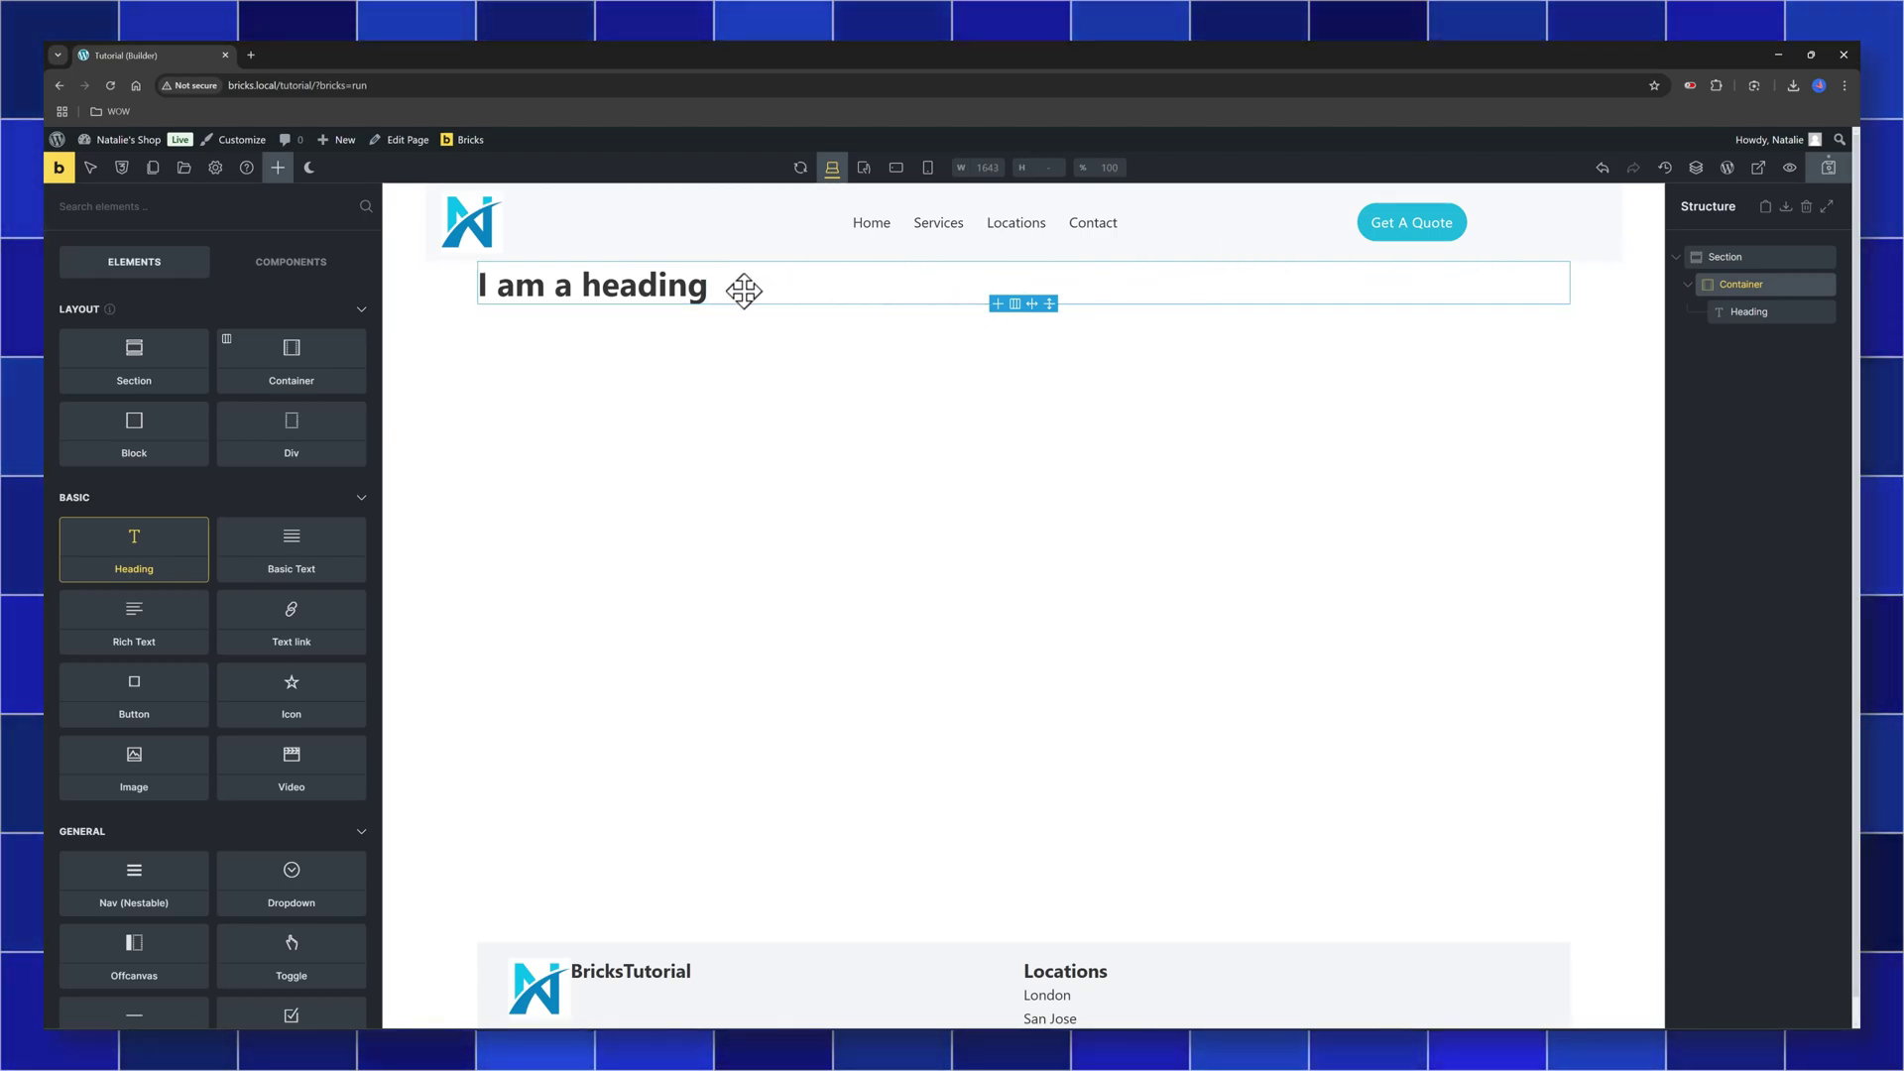
Add a Heading filled with the post_title dynamic tag, then save the page
{"action": "left_click", "coordinate": [704, 287]}
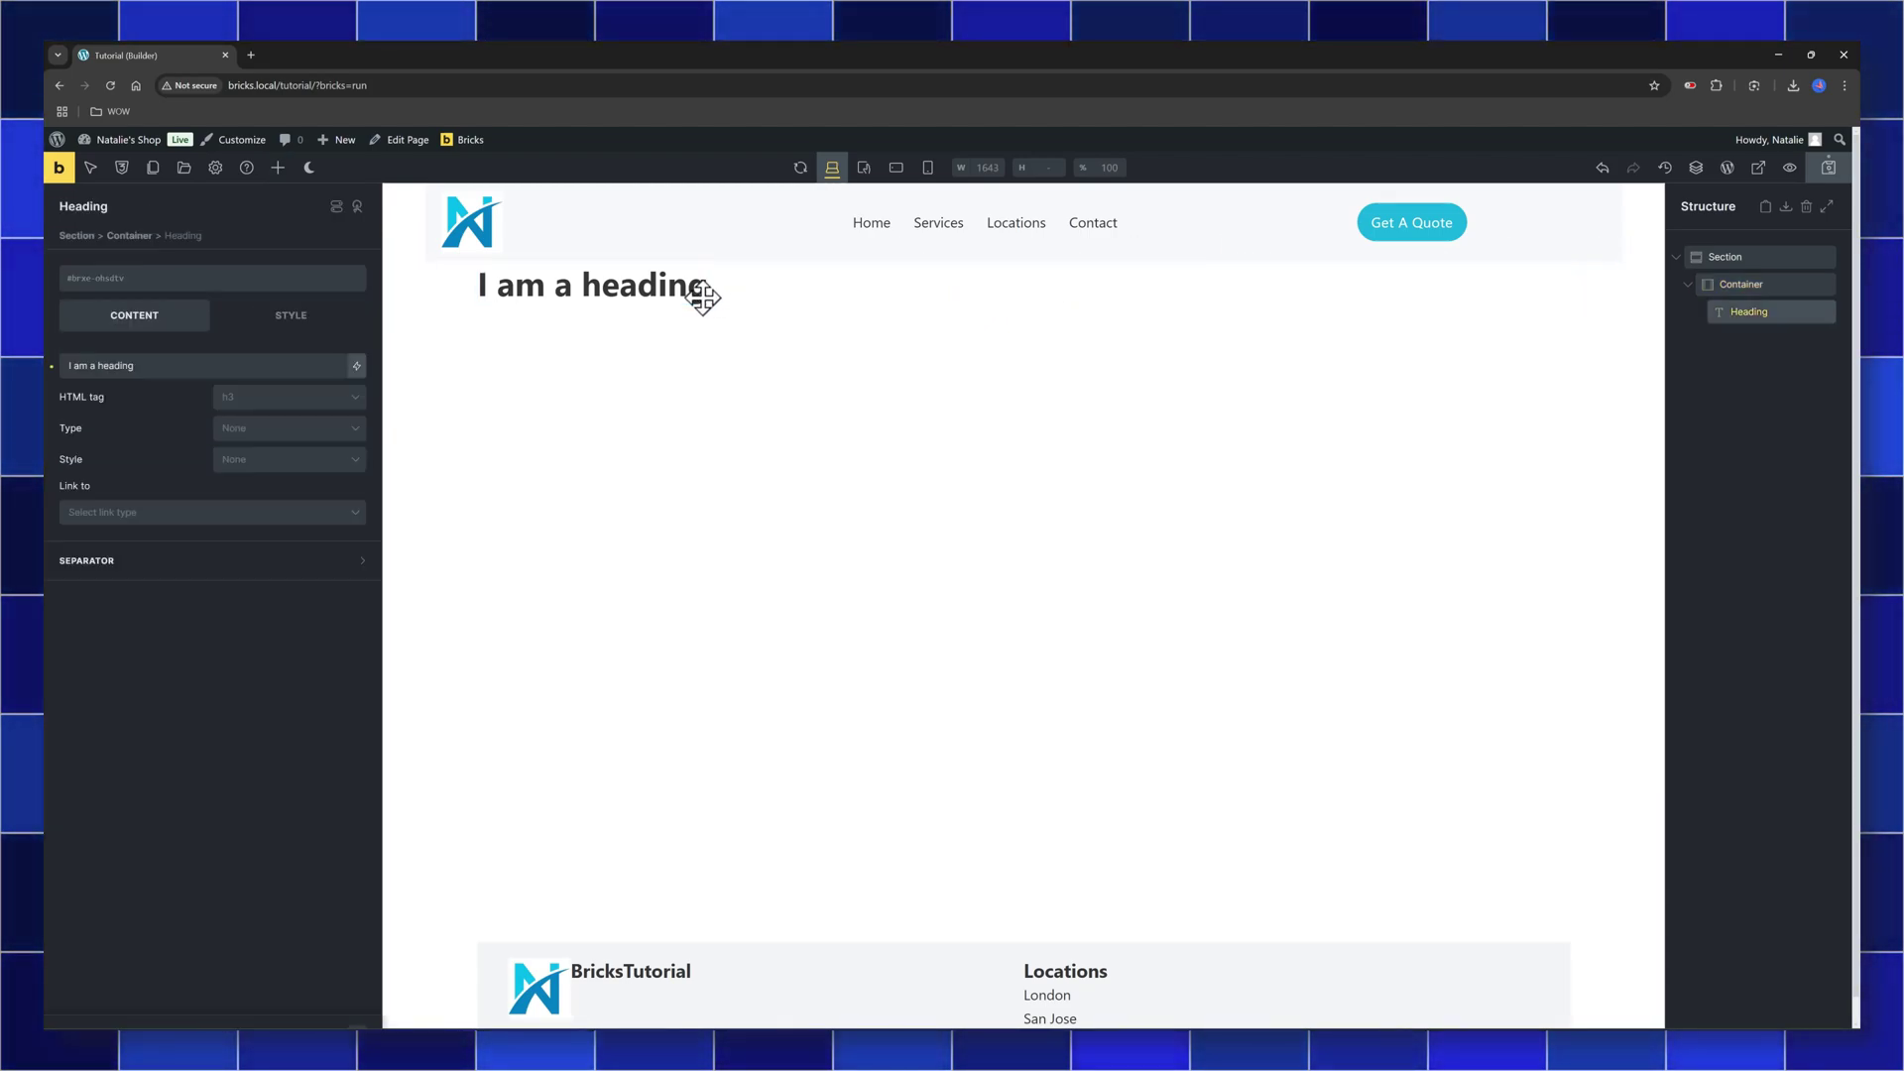
{"action": "left_click", "coordinate": [358, 368]}
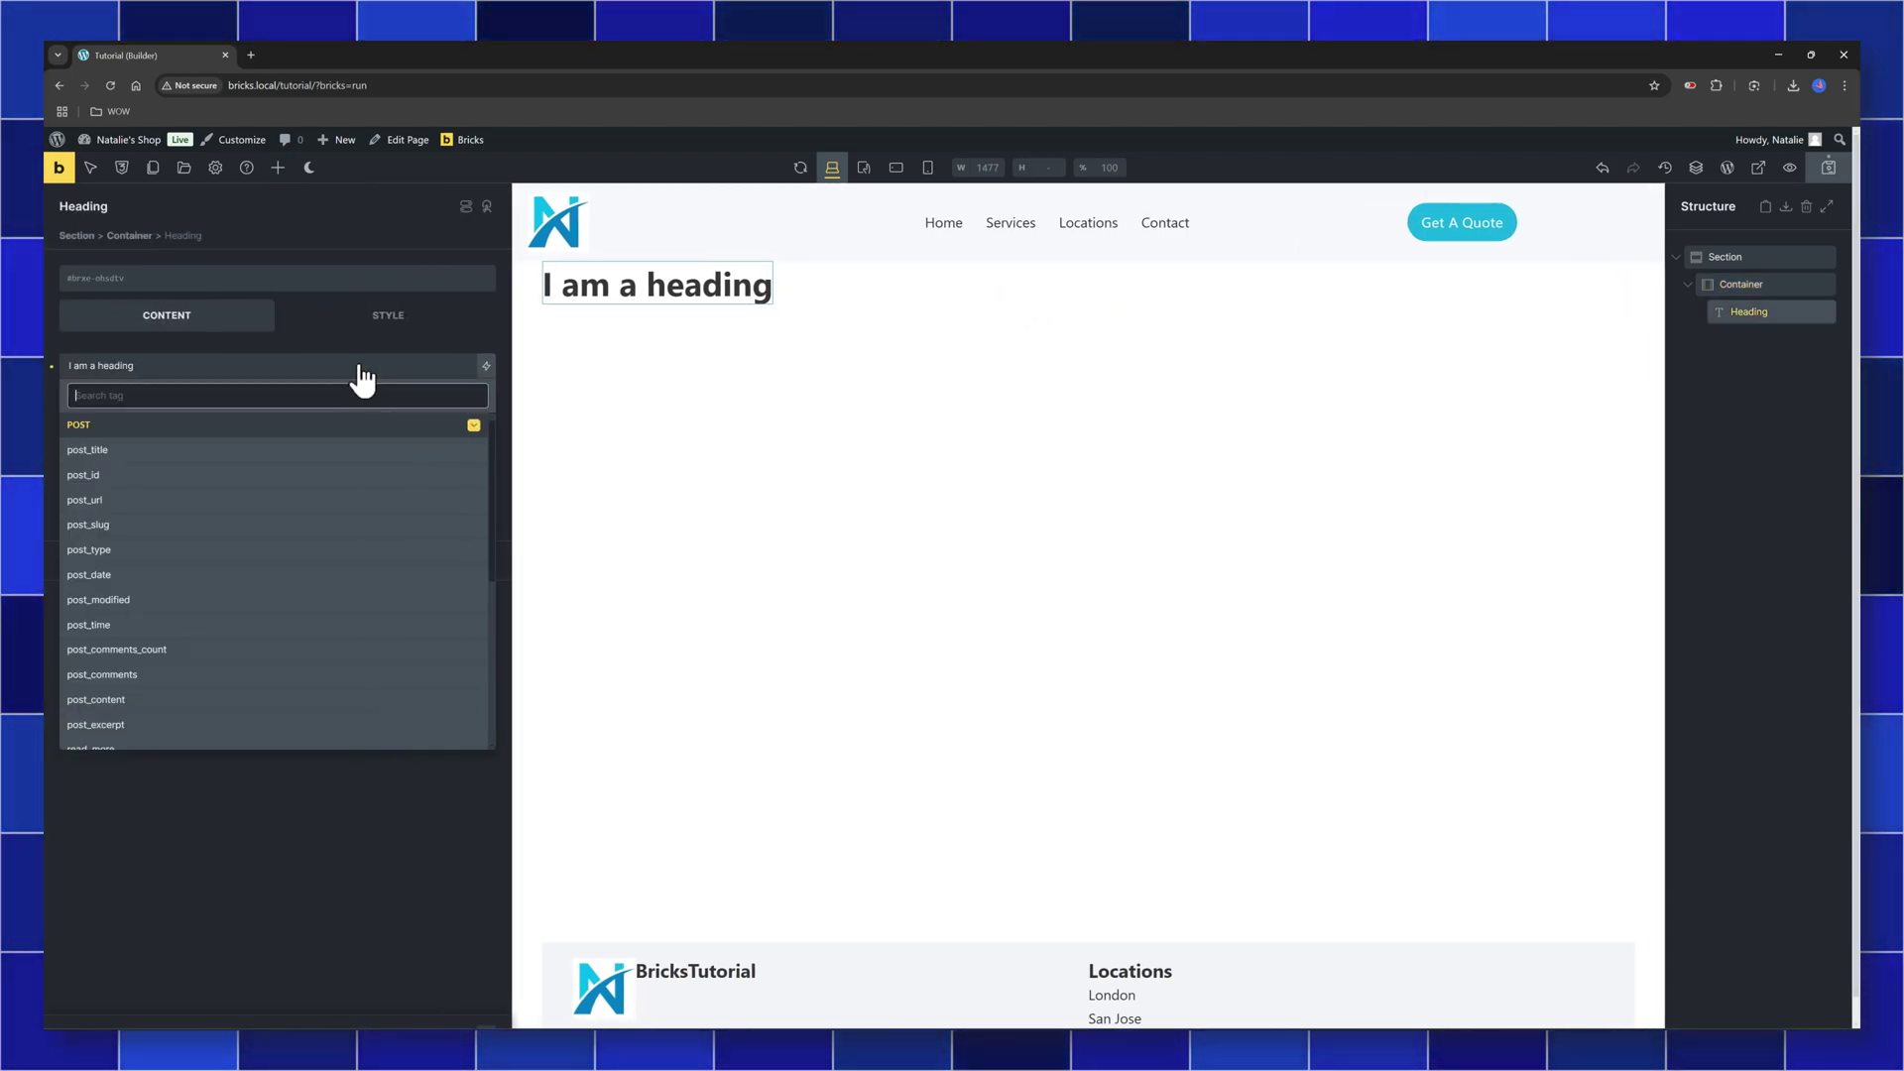
{"action": "left_click", "coordinate": [208, 452]}
{"action": "left_click", "coordinate": [569, 391]}
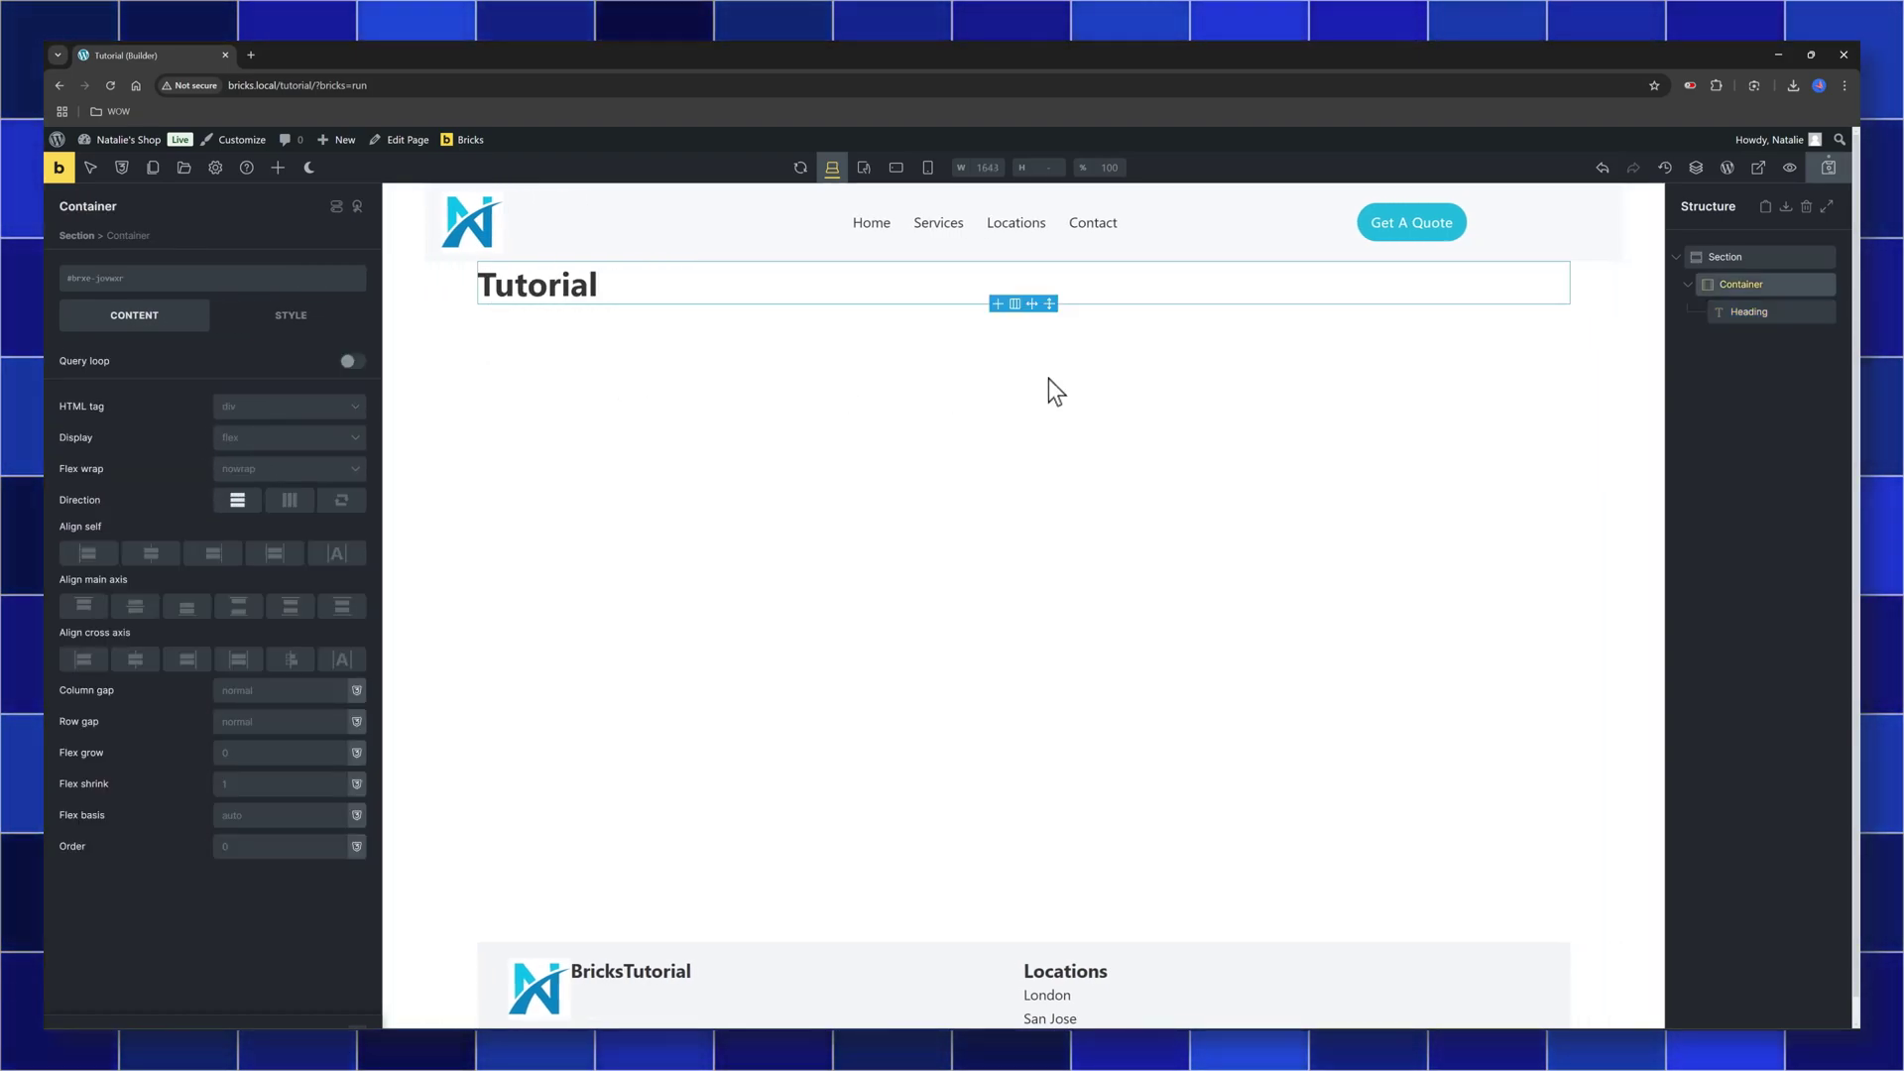
{"action": "left_click", "coordinate": [1829, 179]}
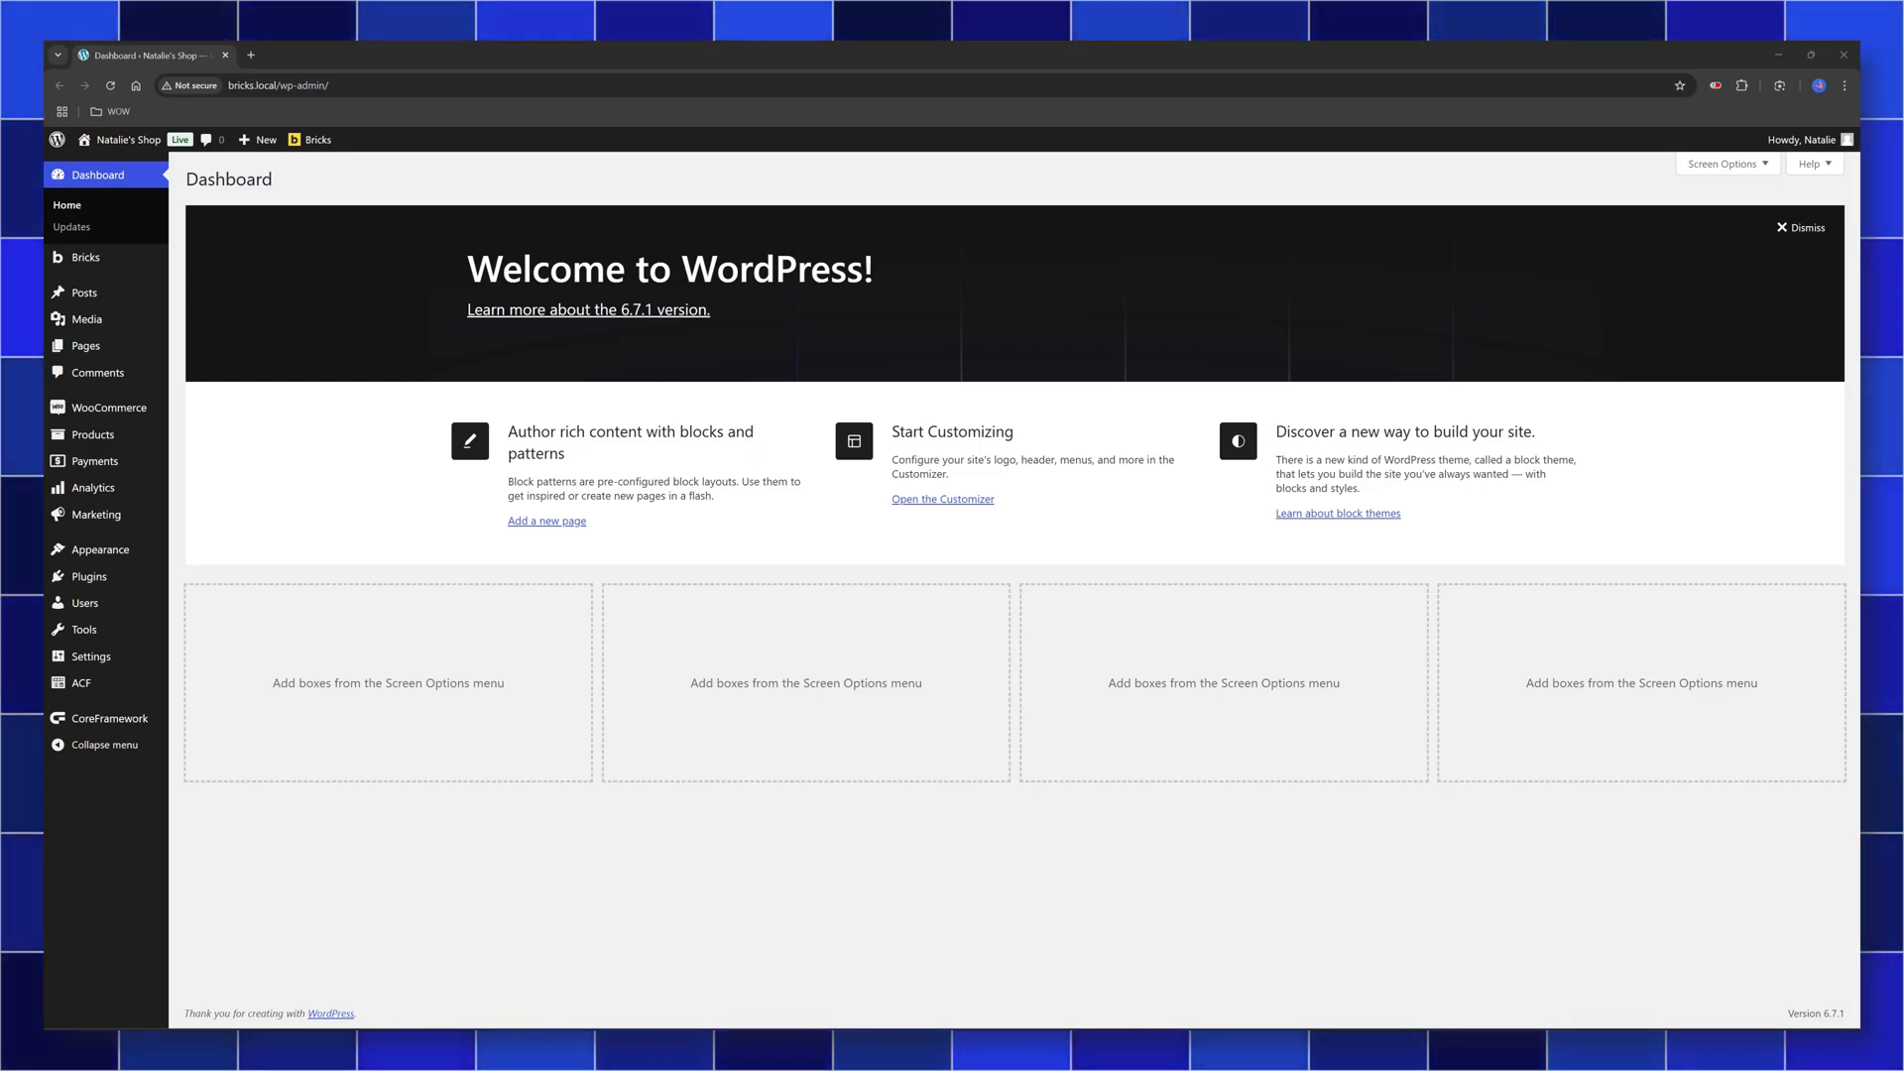
Create and publish a template titled 'Single' of type Single, then open it in Bricks
{"action": "mouse_move", "coordinate": [85, 258]}
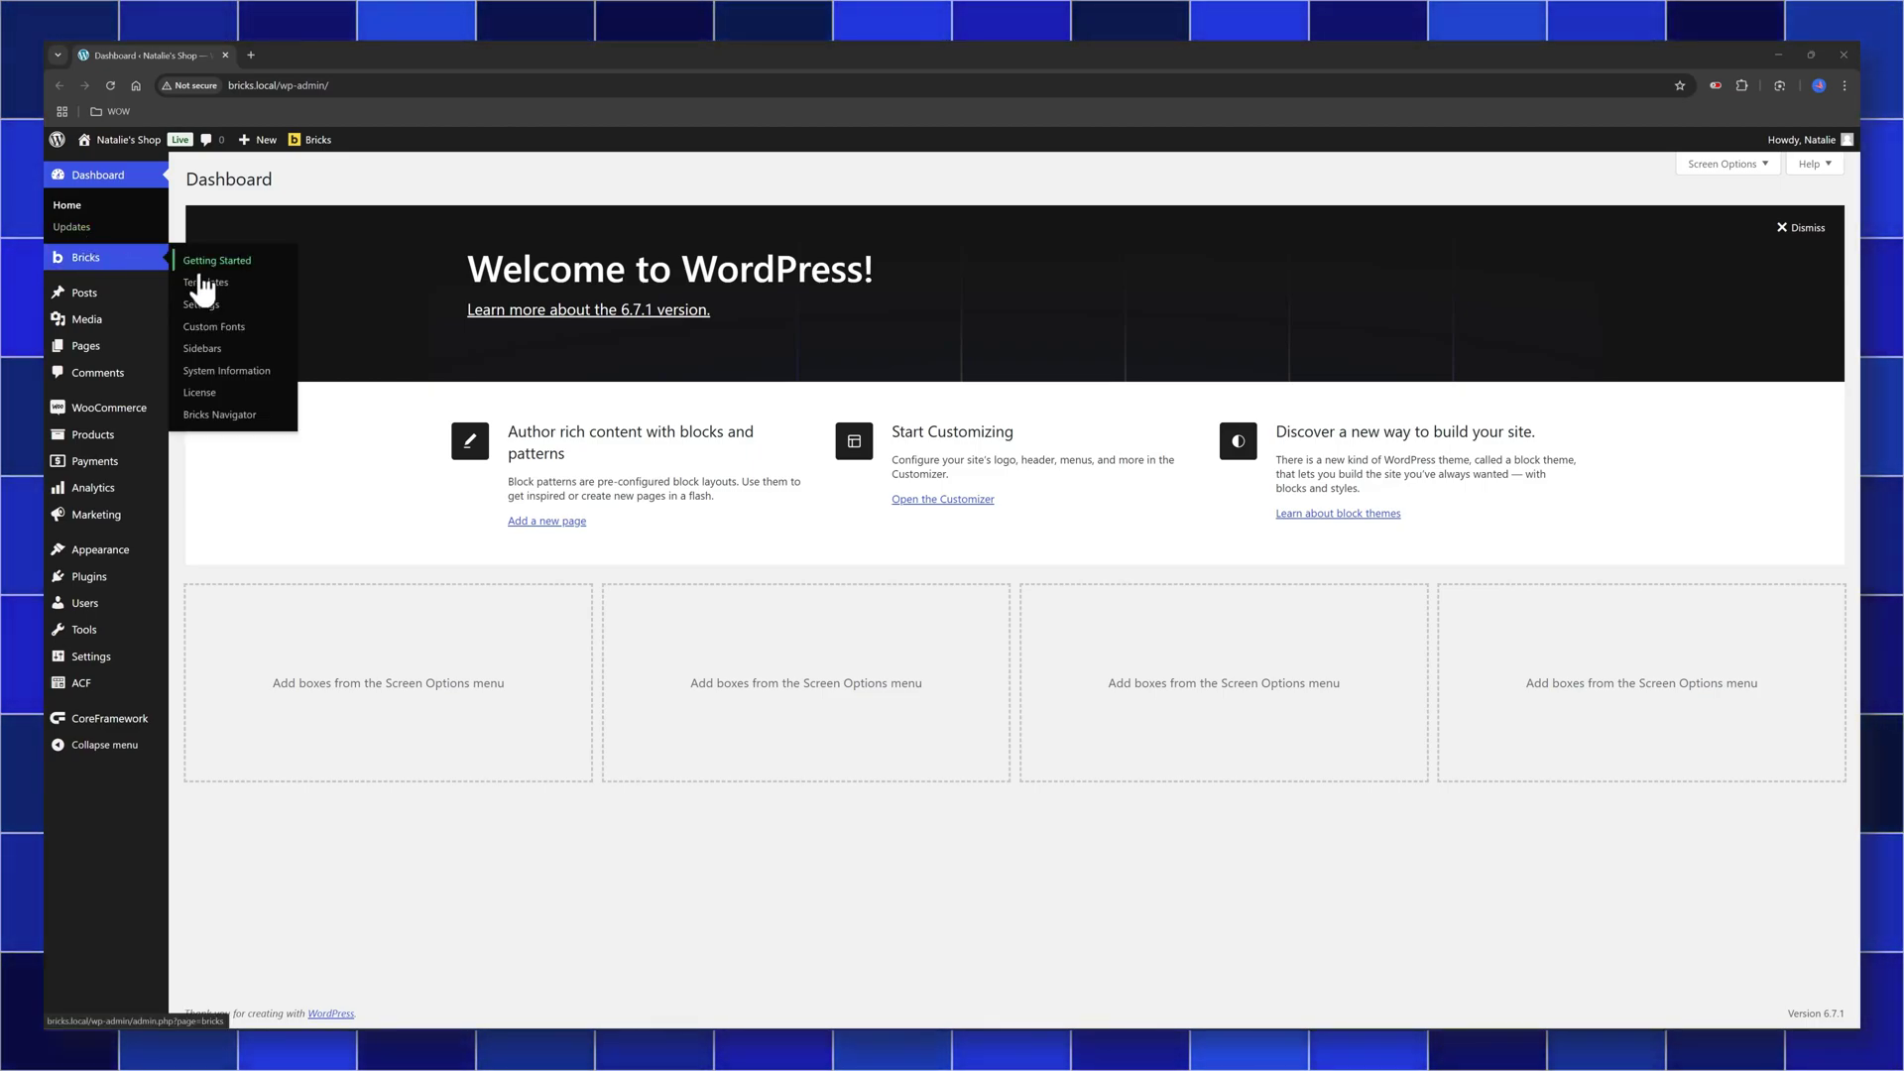
{"action": "left_click", "coordinate": [208, 283]}
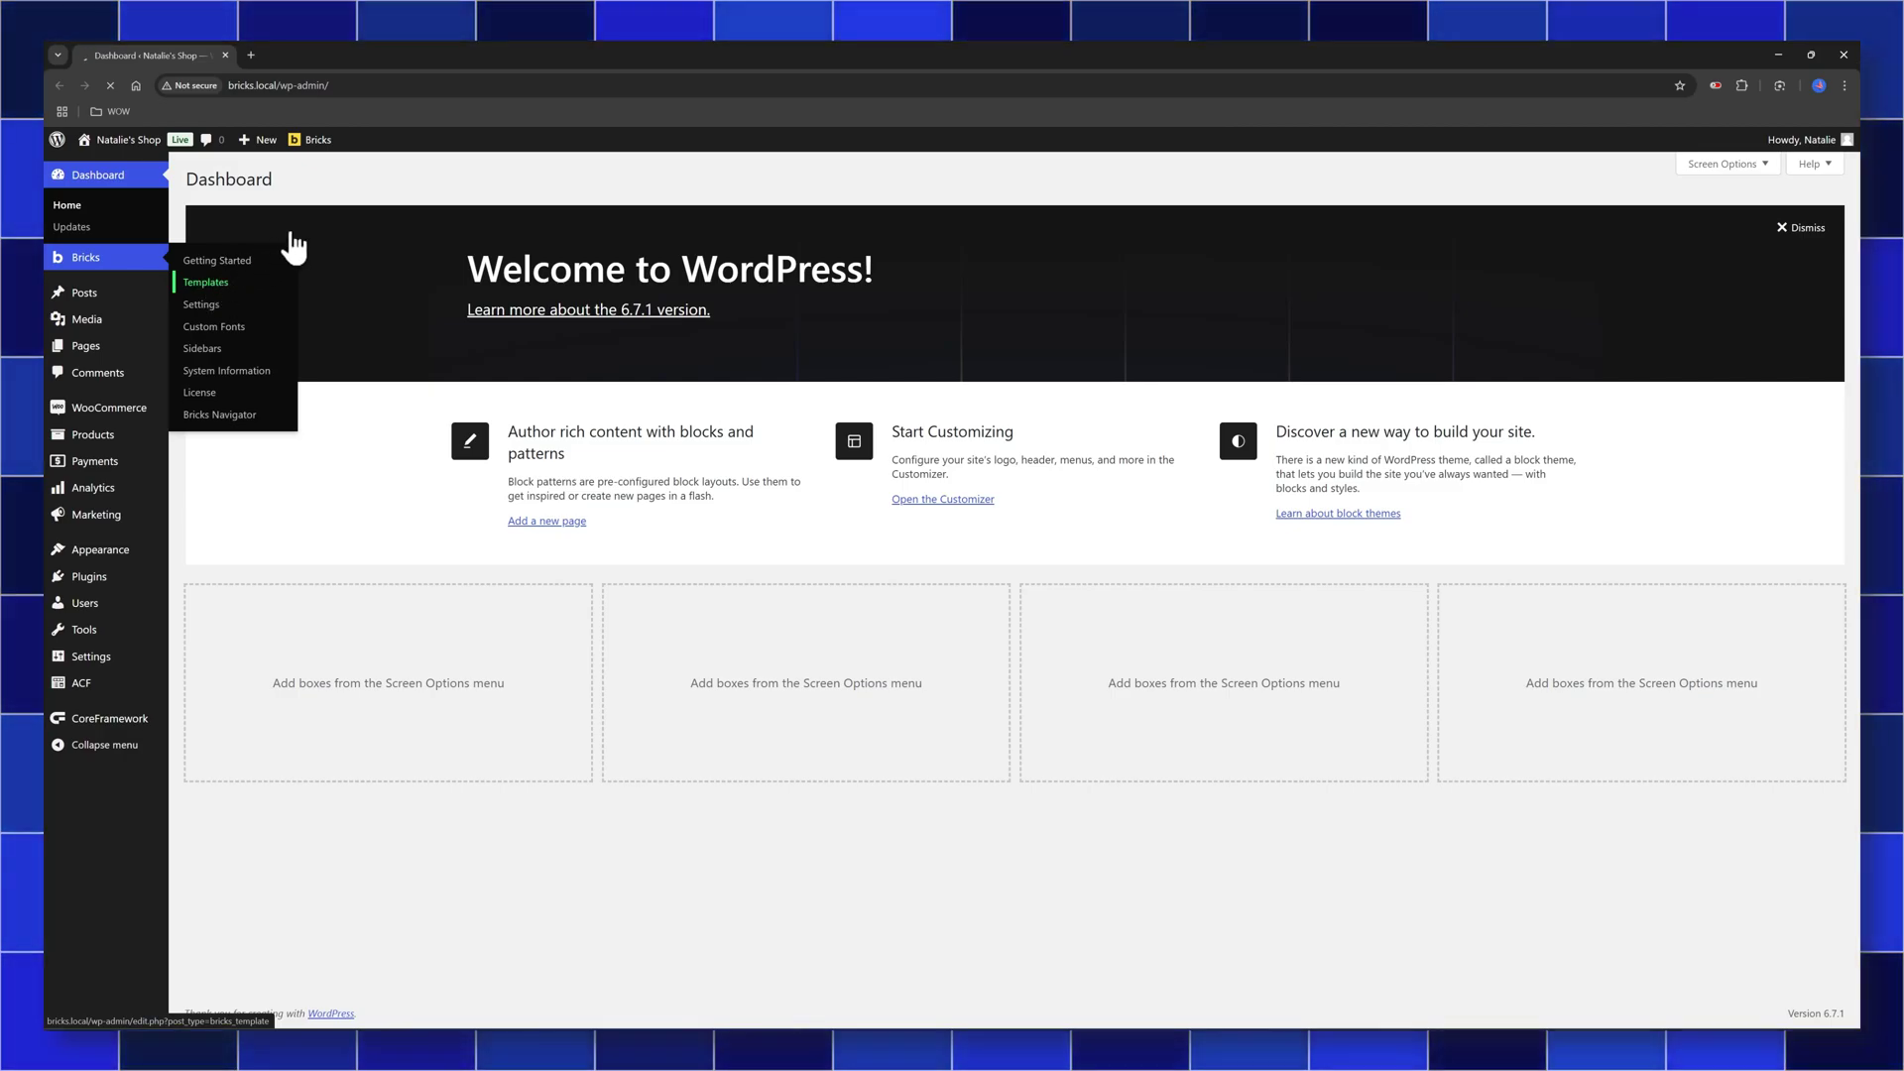
{"action": "left_click", "coordinate": [368, 186]}
{"action": "type", "text": "Single"}
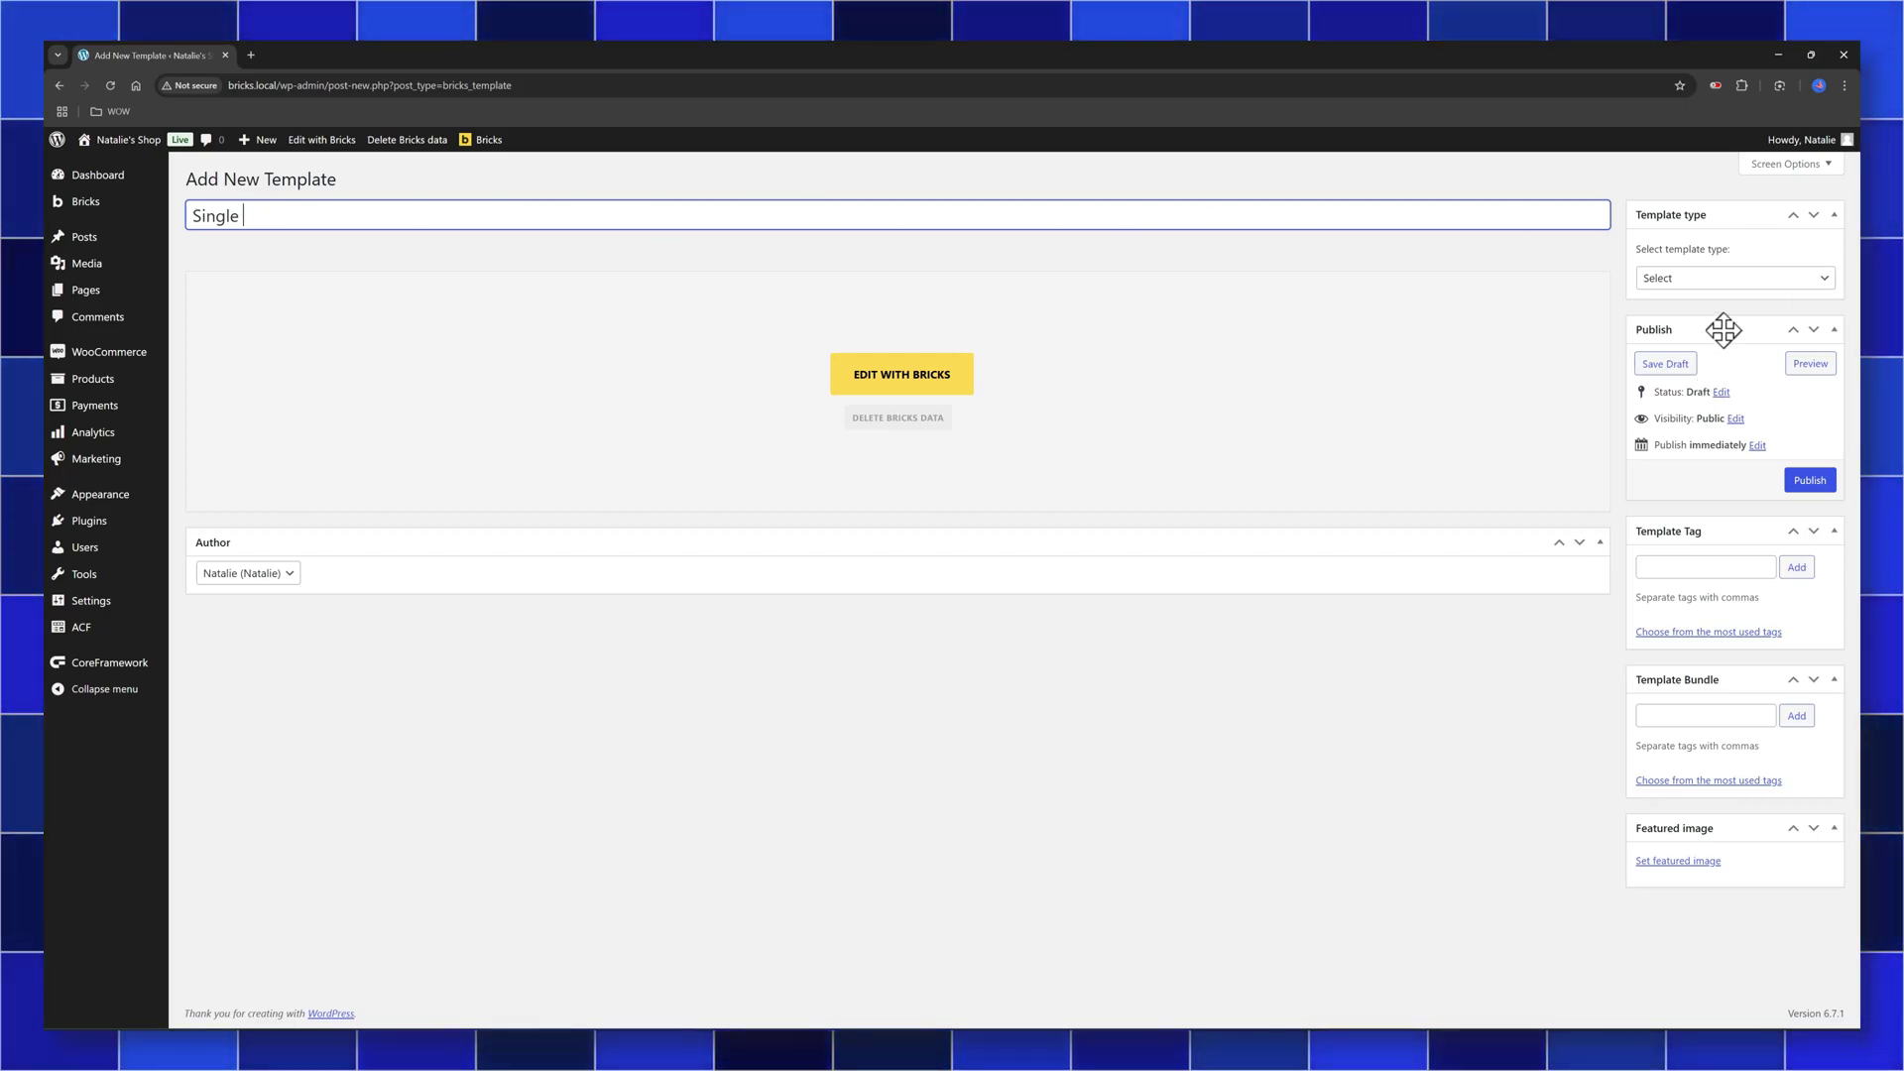
{"action": "left_click", "coordinate": [1730, 281]}
{"action": "left_click", "coordinate": [1596, 361]}
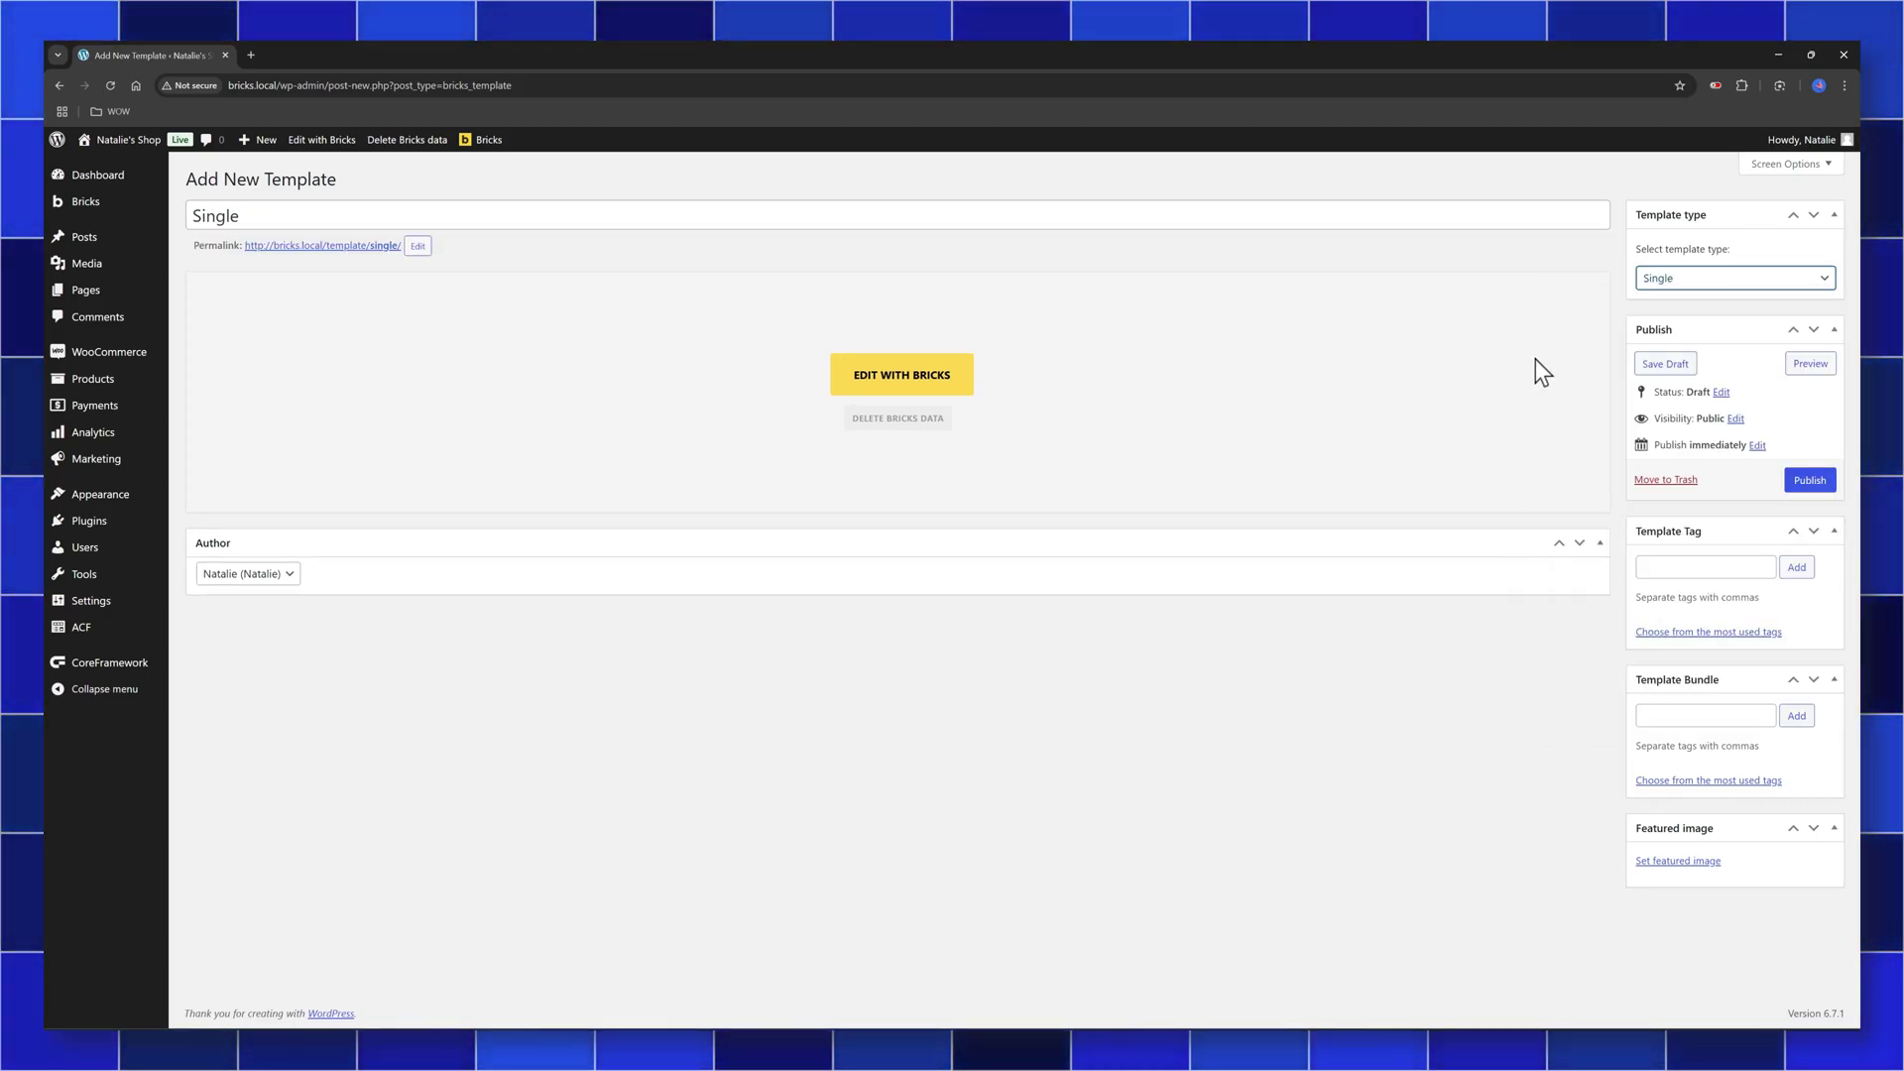
{"action": "left_click", "coordinate": [1808, 480]}
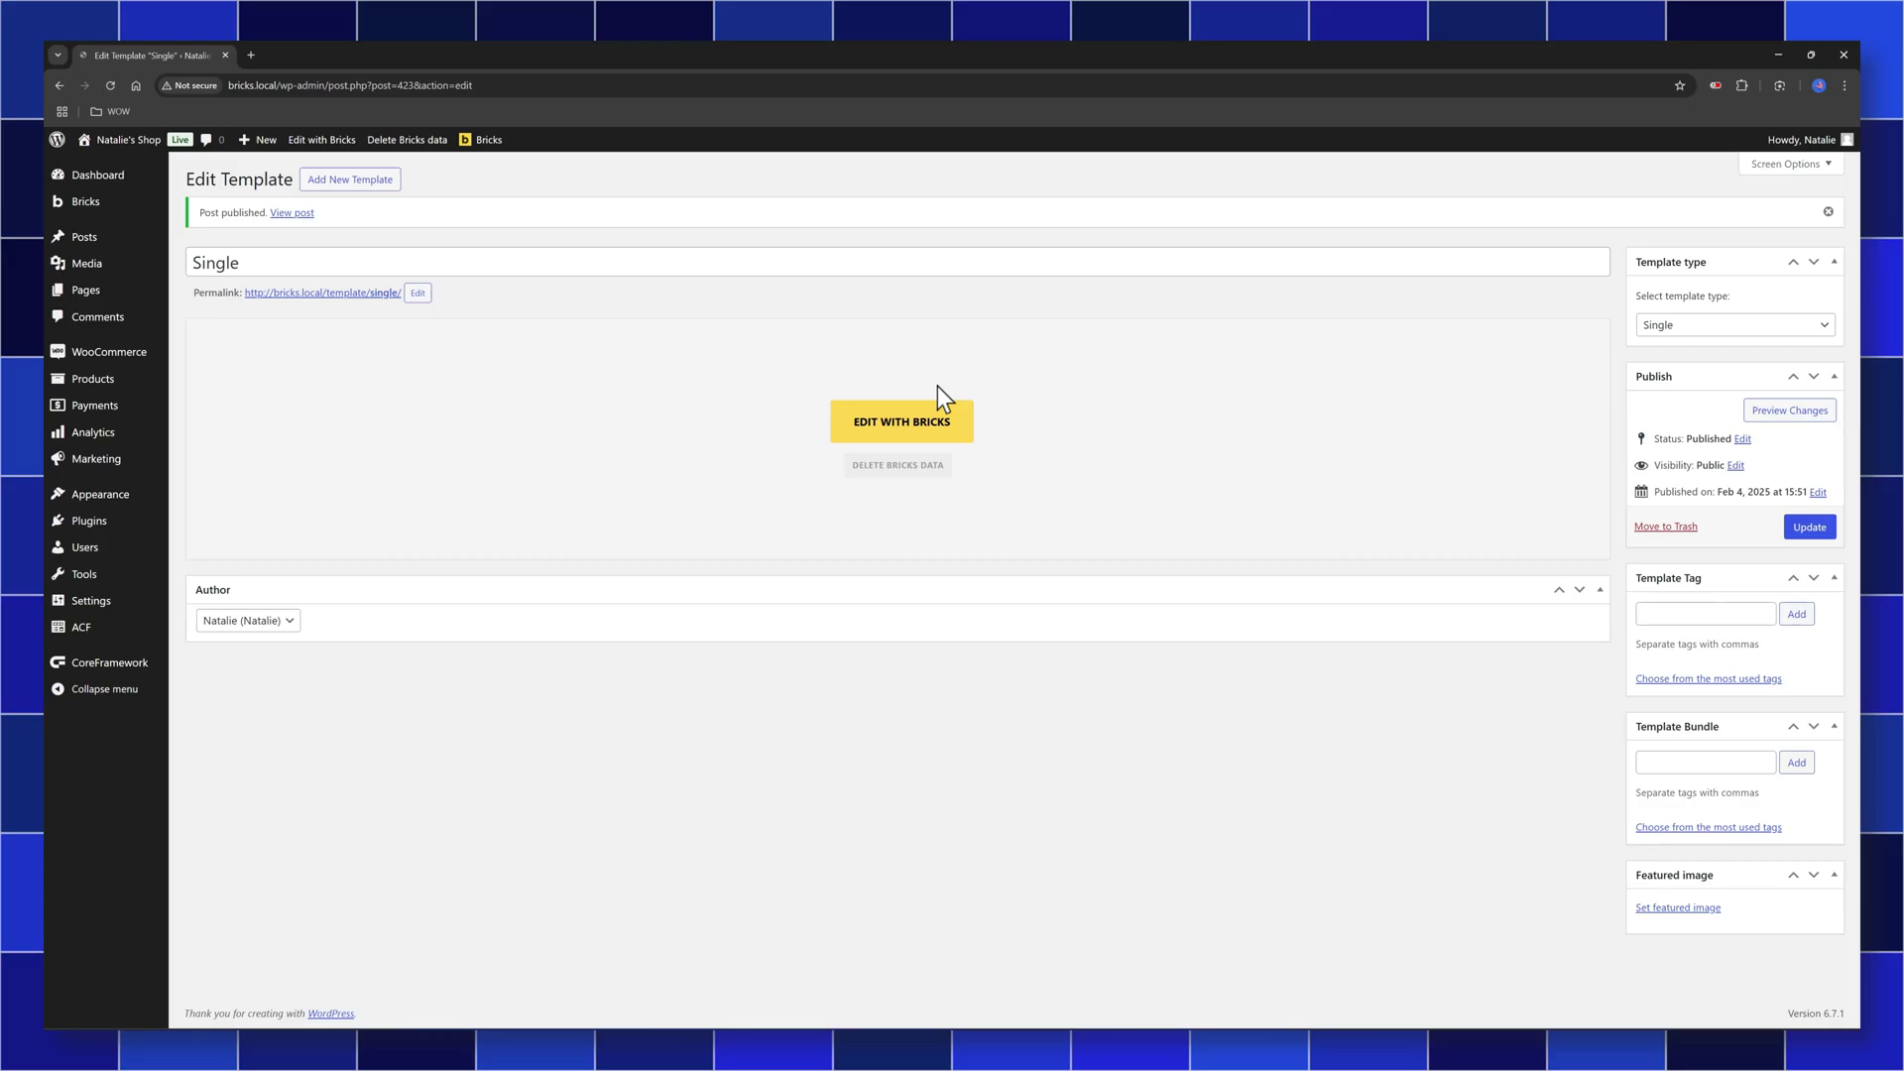
{"action": "left_click", "coordinate": [927, 420]}
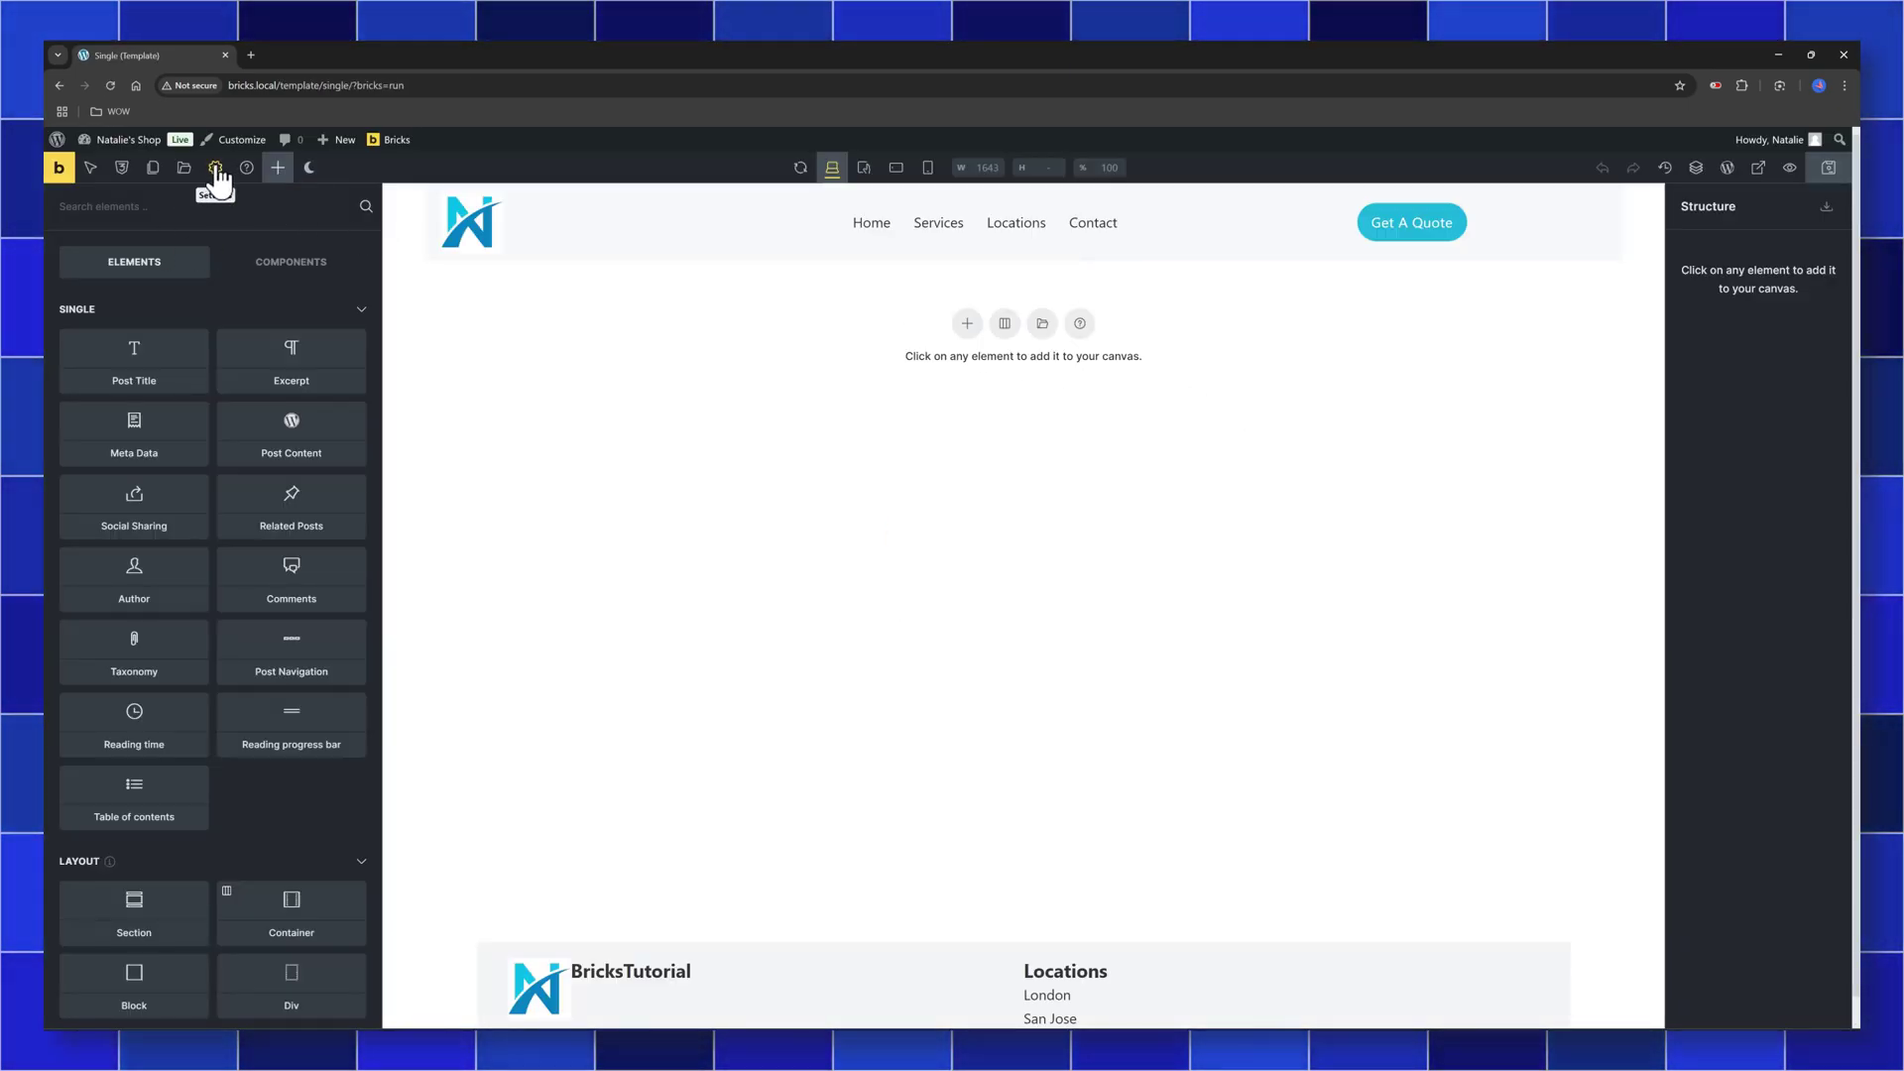
Add a display condition applying the template to the individual Web Design post
{"action": "left_click", "coordinate": [215, 168]}
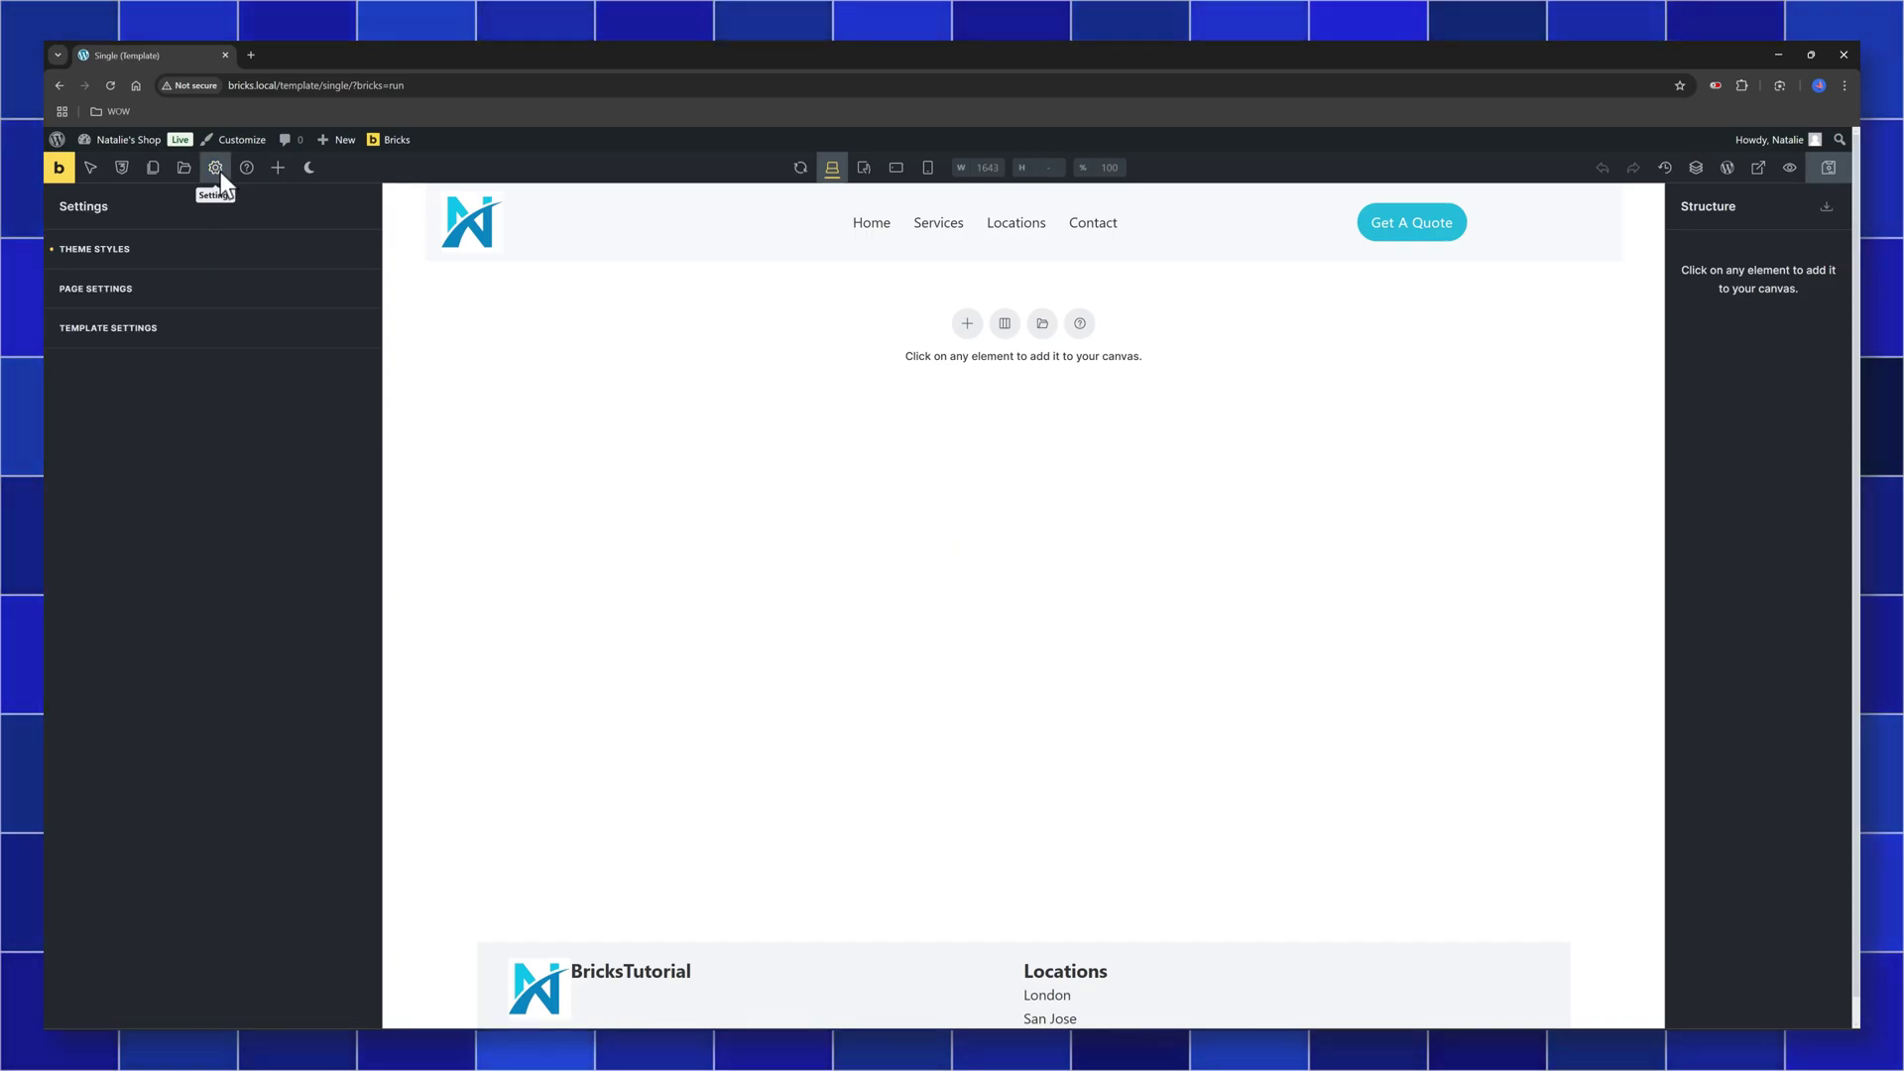
{"action": "left_click", "coordinate": [223, 337]}
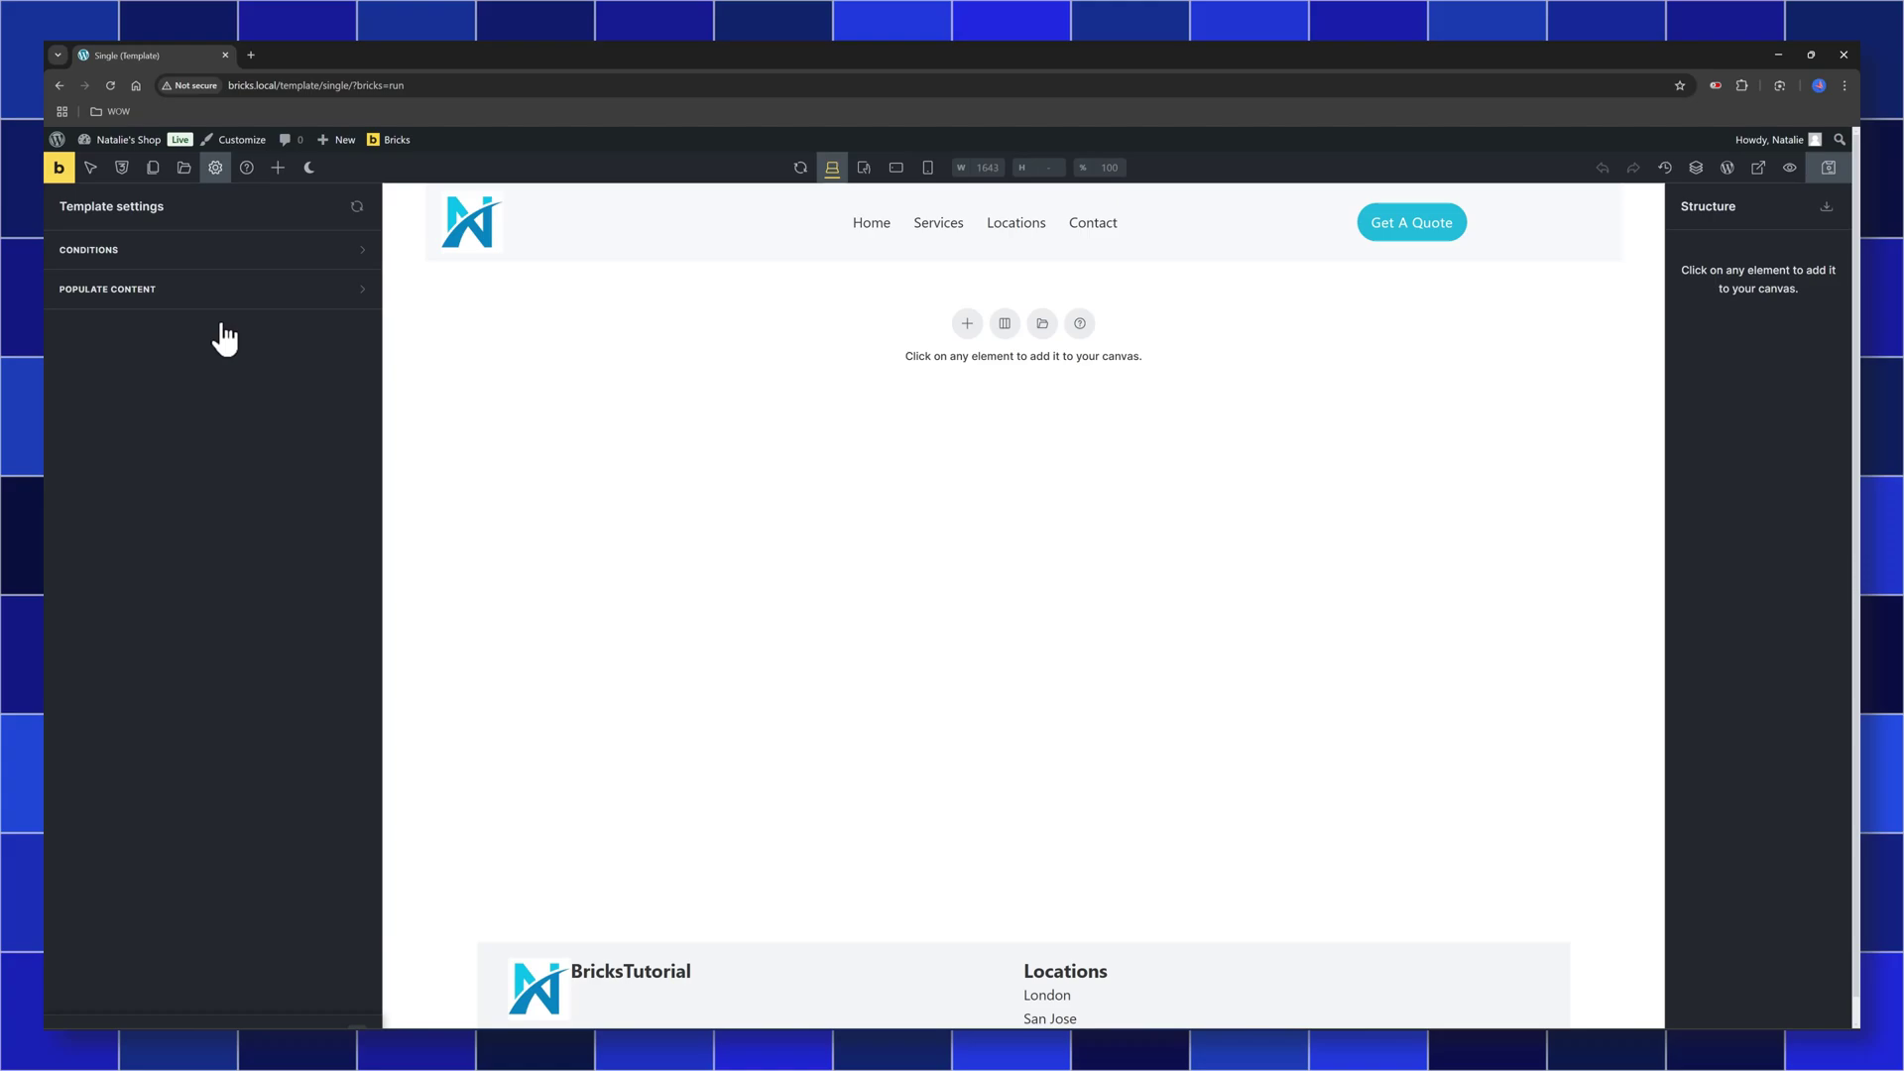
{"action": "left_click", "coordinate": [263, 259]}
{"action": "left_click", "coordinate": [221, 317]}
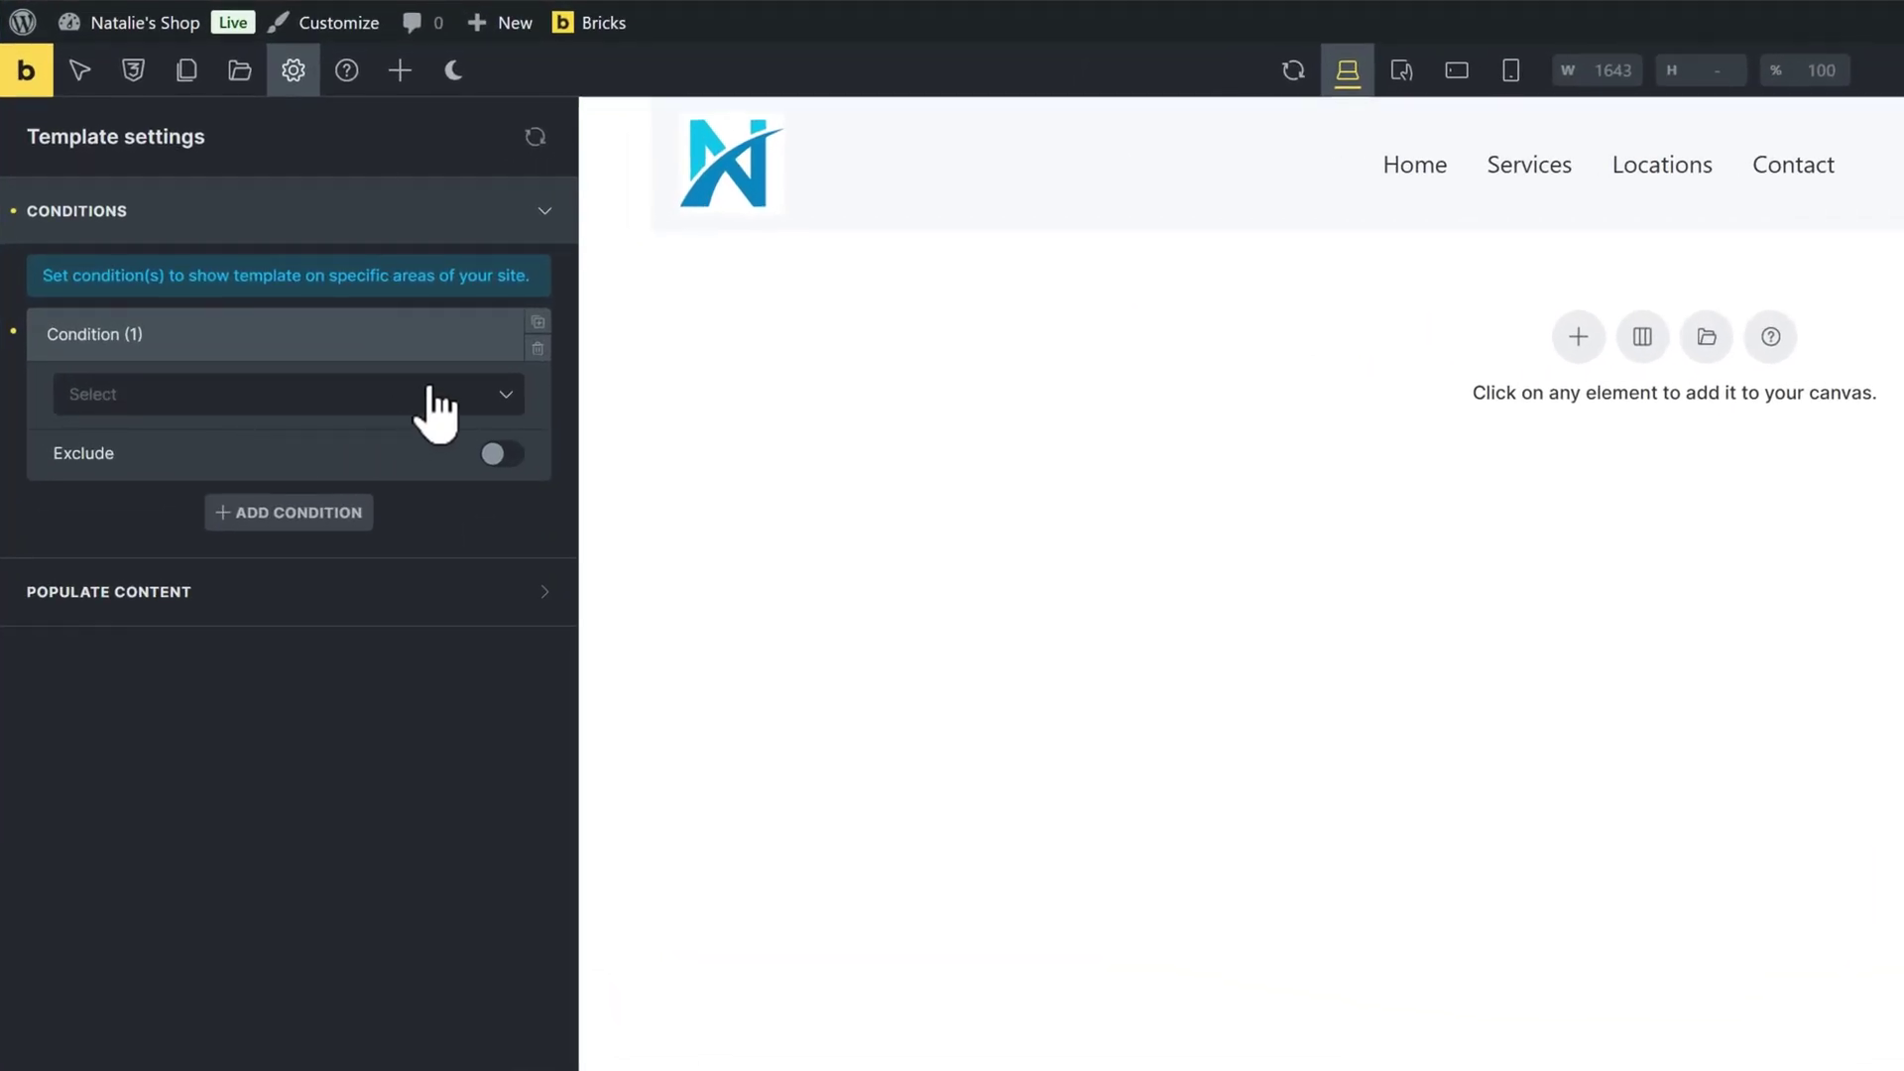
{"action": "left_click", "coordinate": [298, 357]}
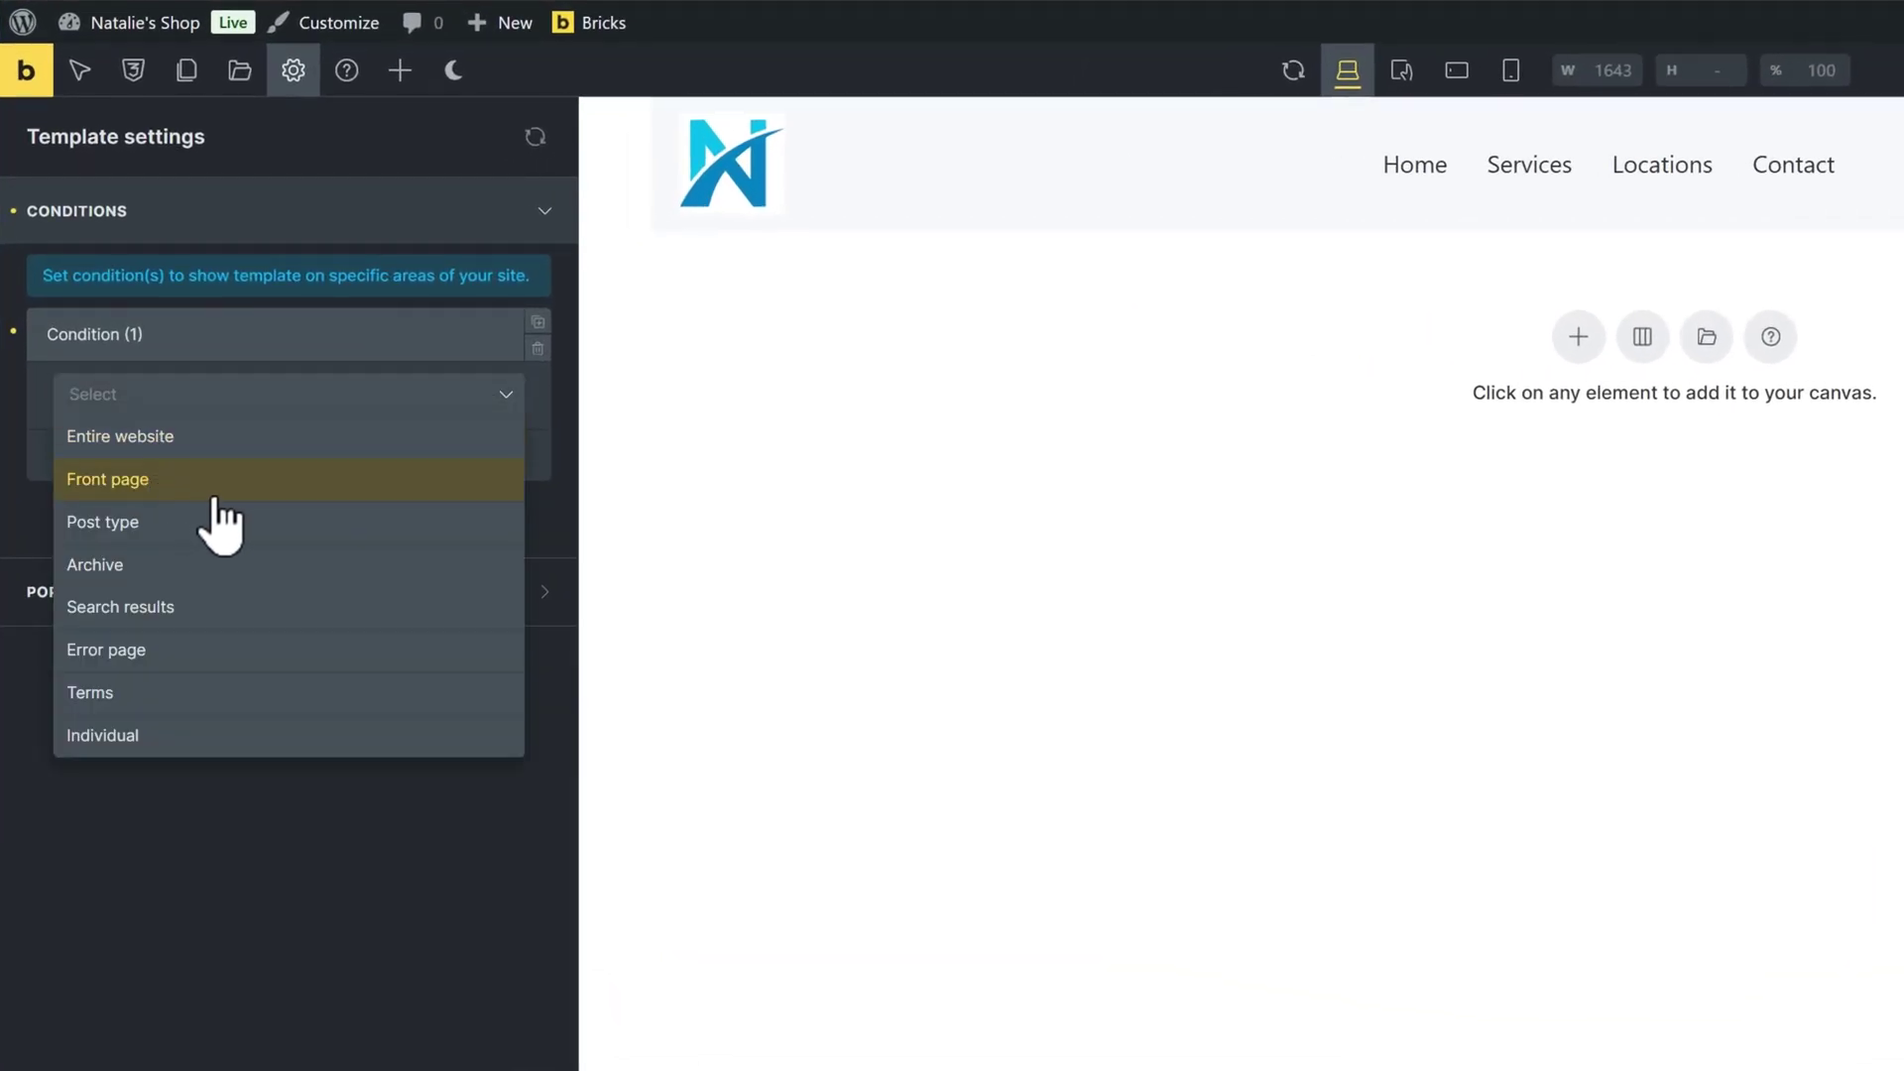
{"action": "left_click", "coordinate": [218, 735]}
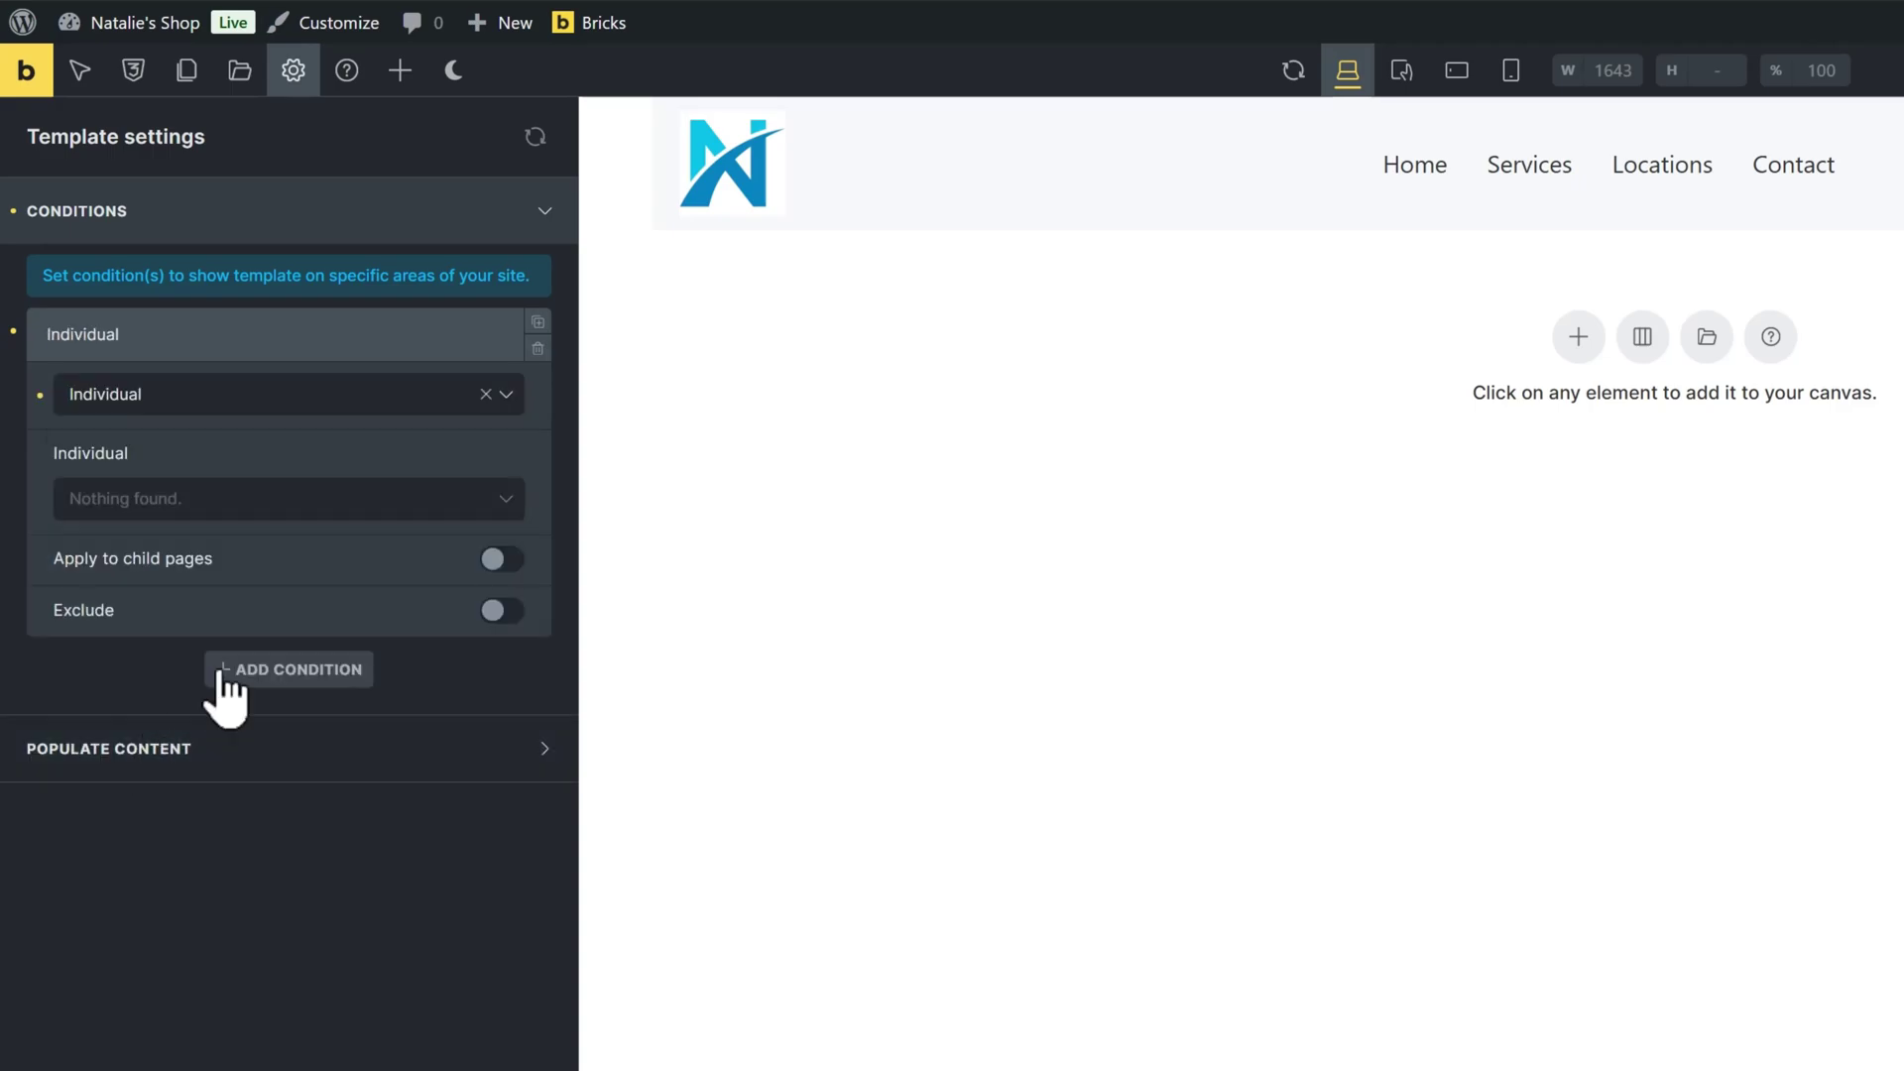
{"action": "left_click", "coordinate": [203, 505]}
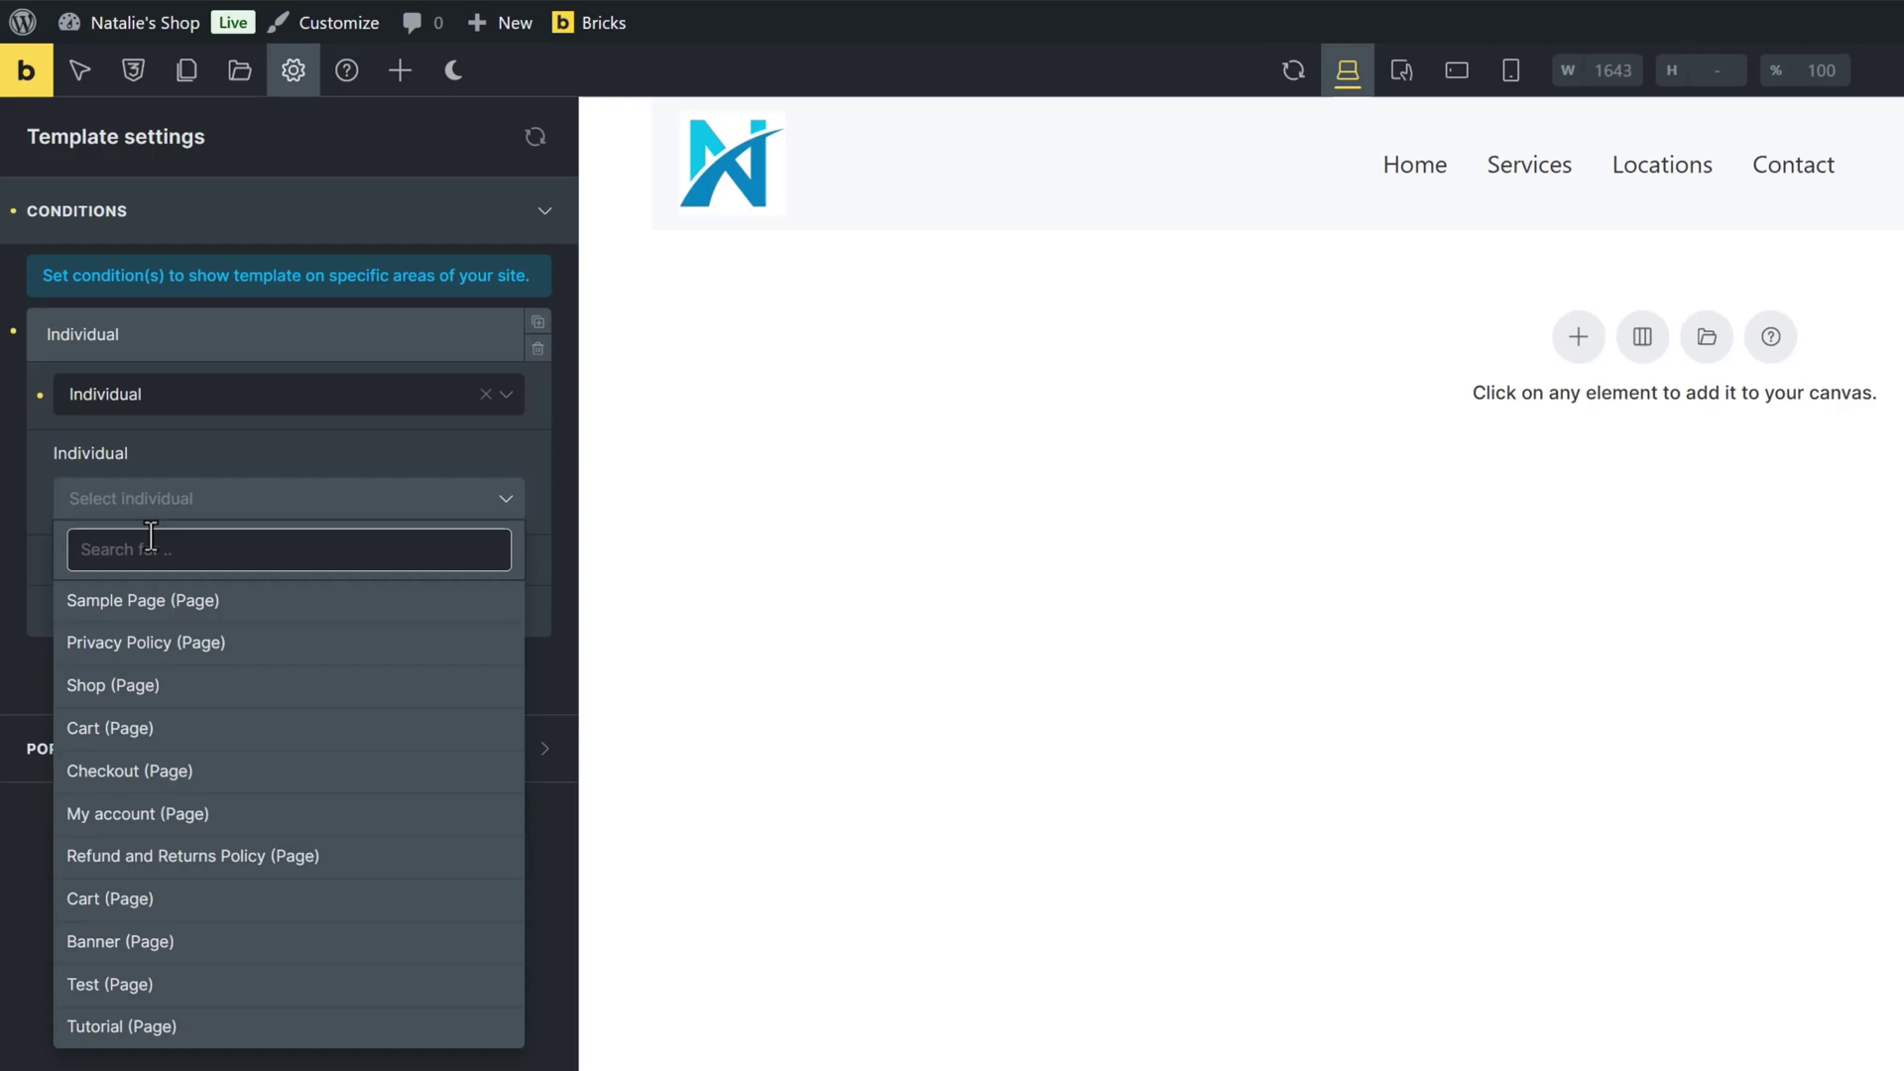
{"action": "type", "text": "web"}
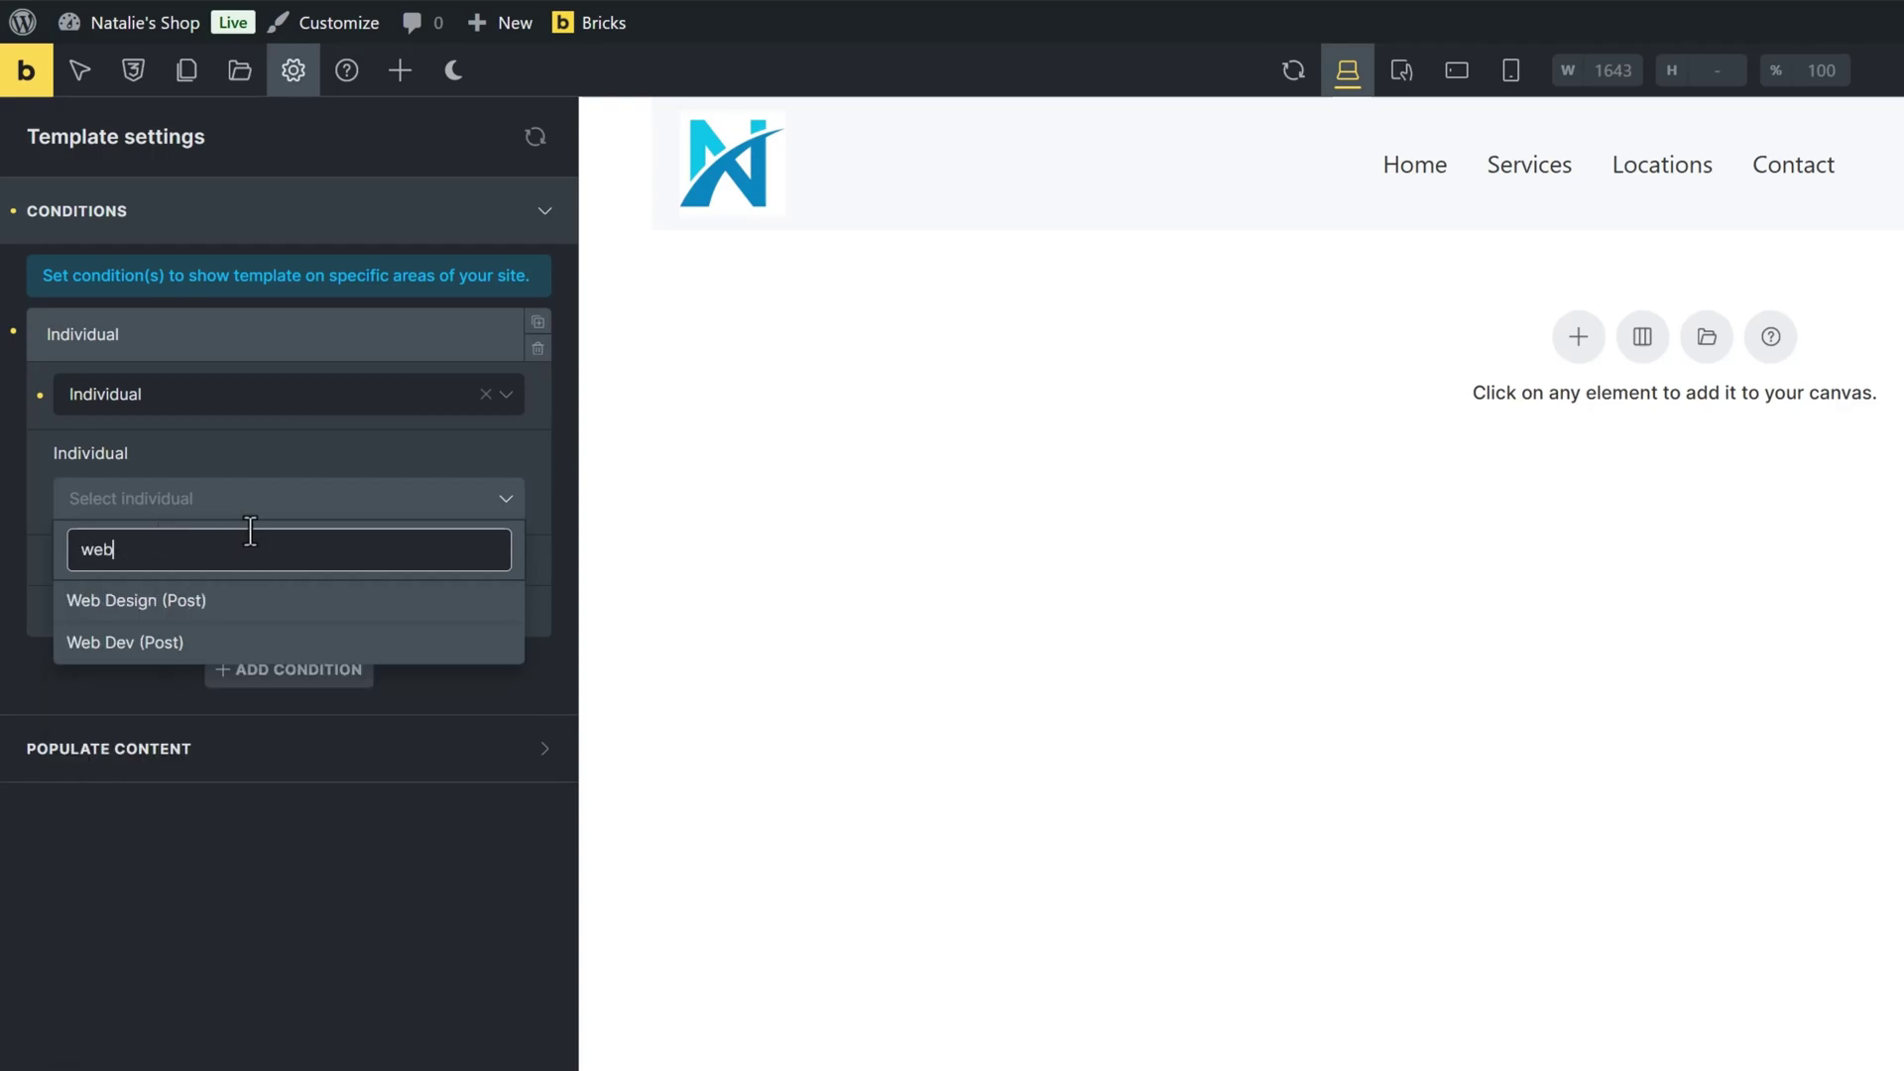
{"action": "left_click", "coordinate": [151, 602]}
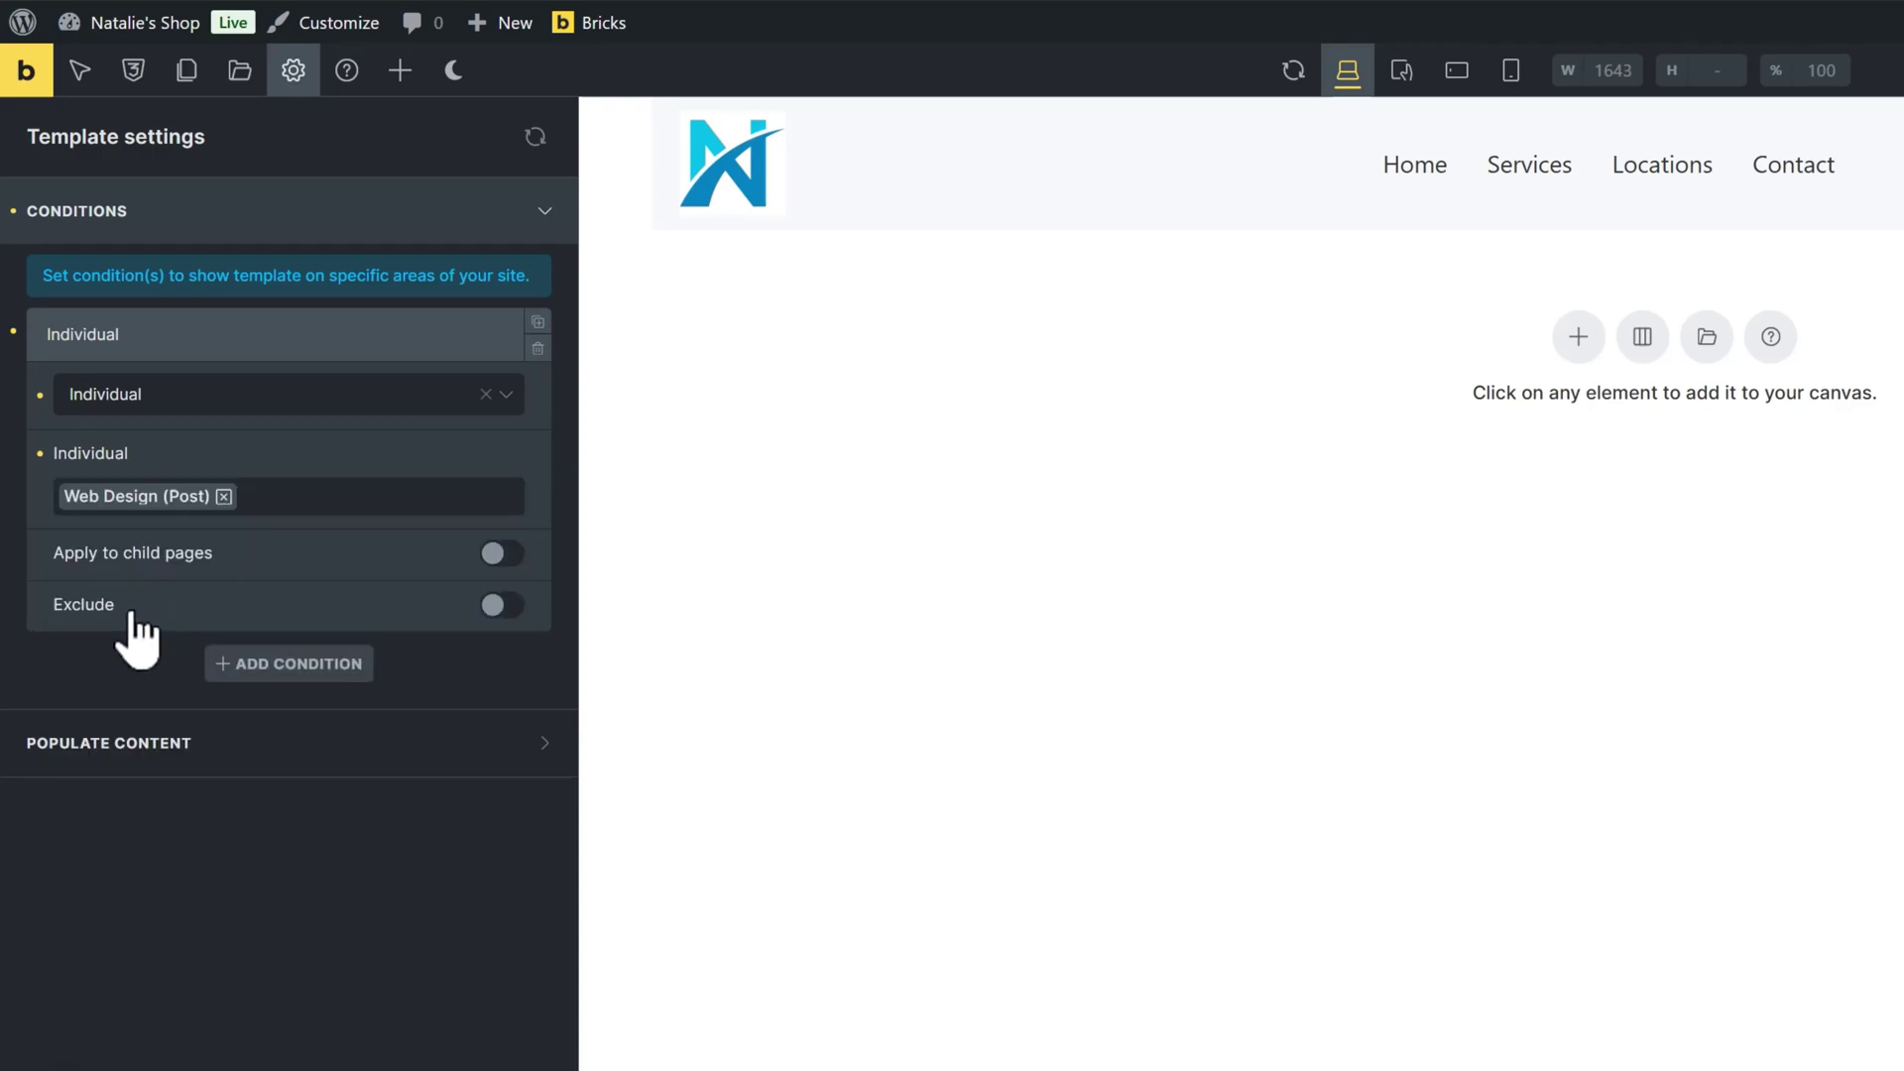
Populate the preview content with the Web Design single post and apply it
{"action": "left_click", "coordinate": [156, 754]}
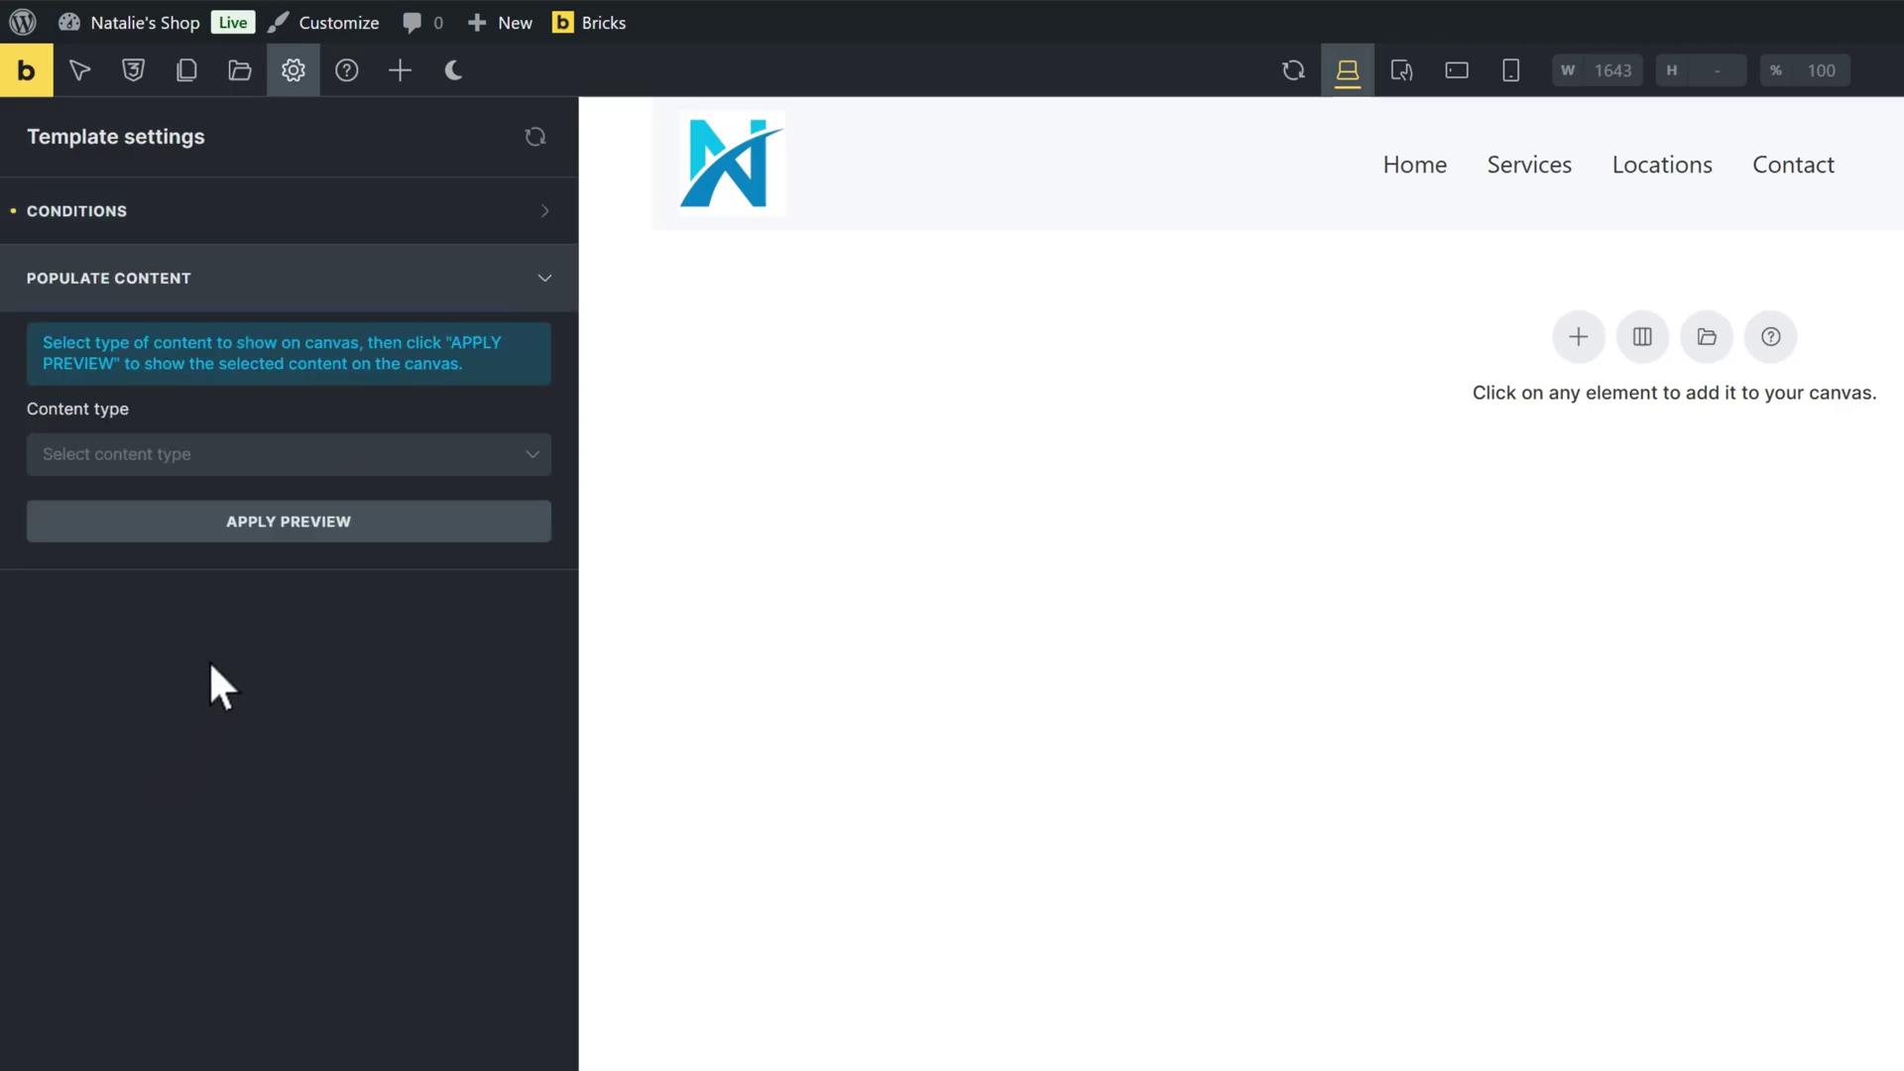
{"action": "left_click", "coordinate": [475, 466]}
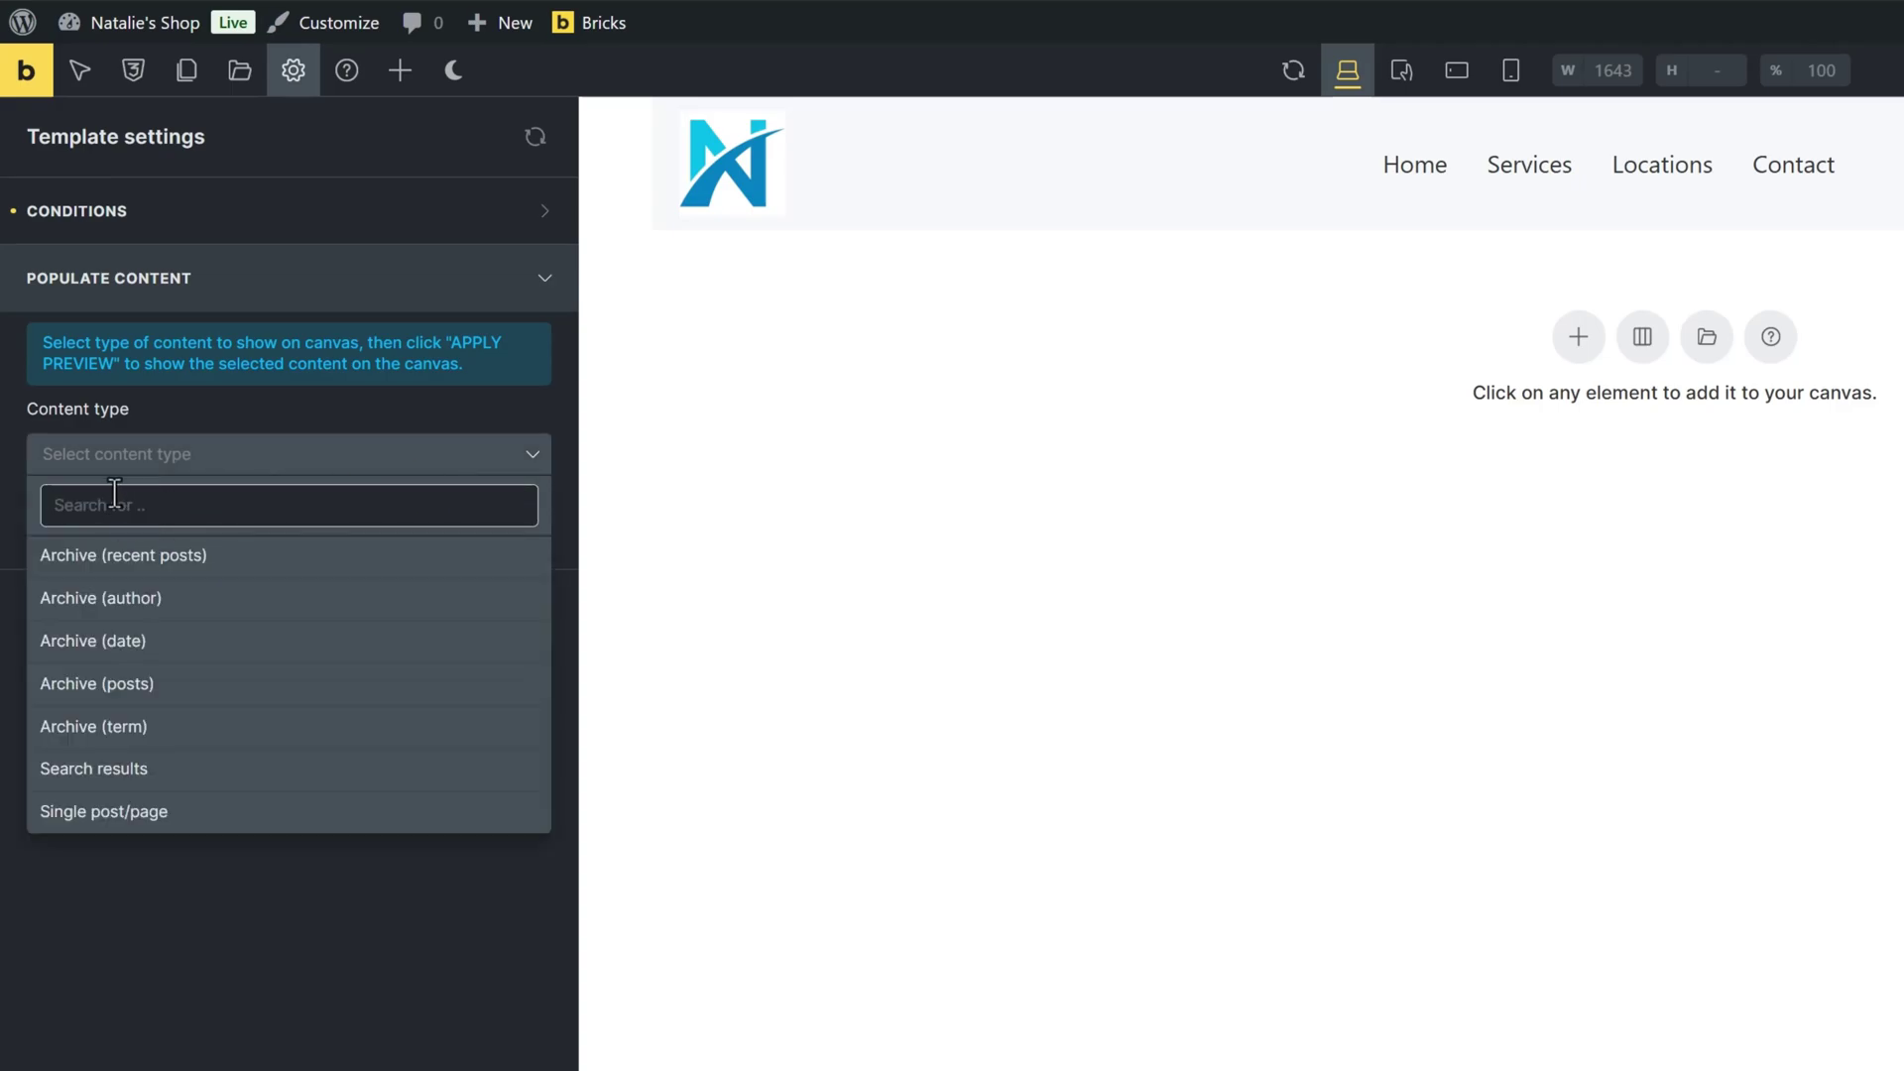
{"action": "left_click", "coordinate": [139, 811]}
{"action": "left_click", "coordinate": [162, 552]}
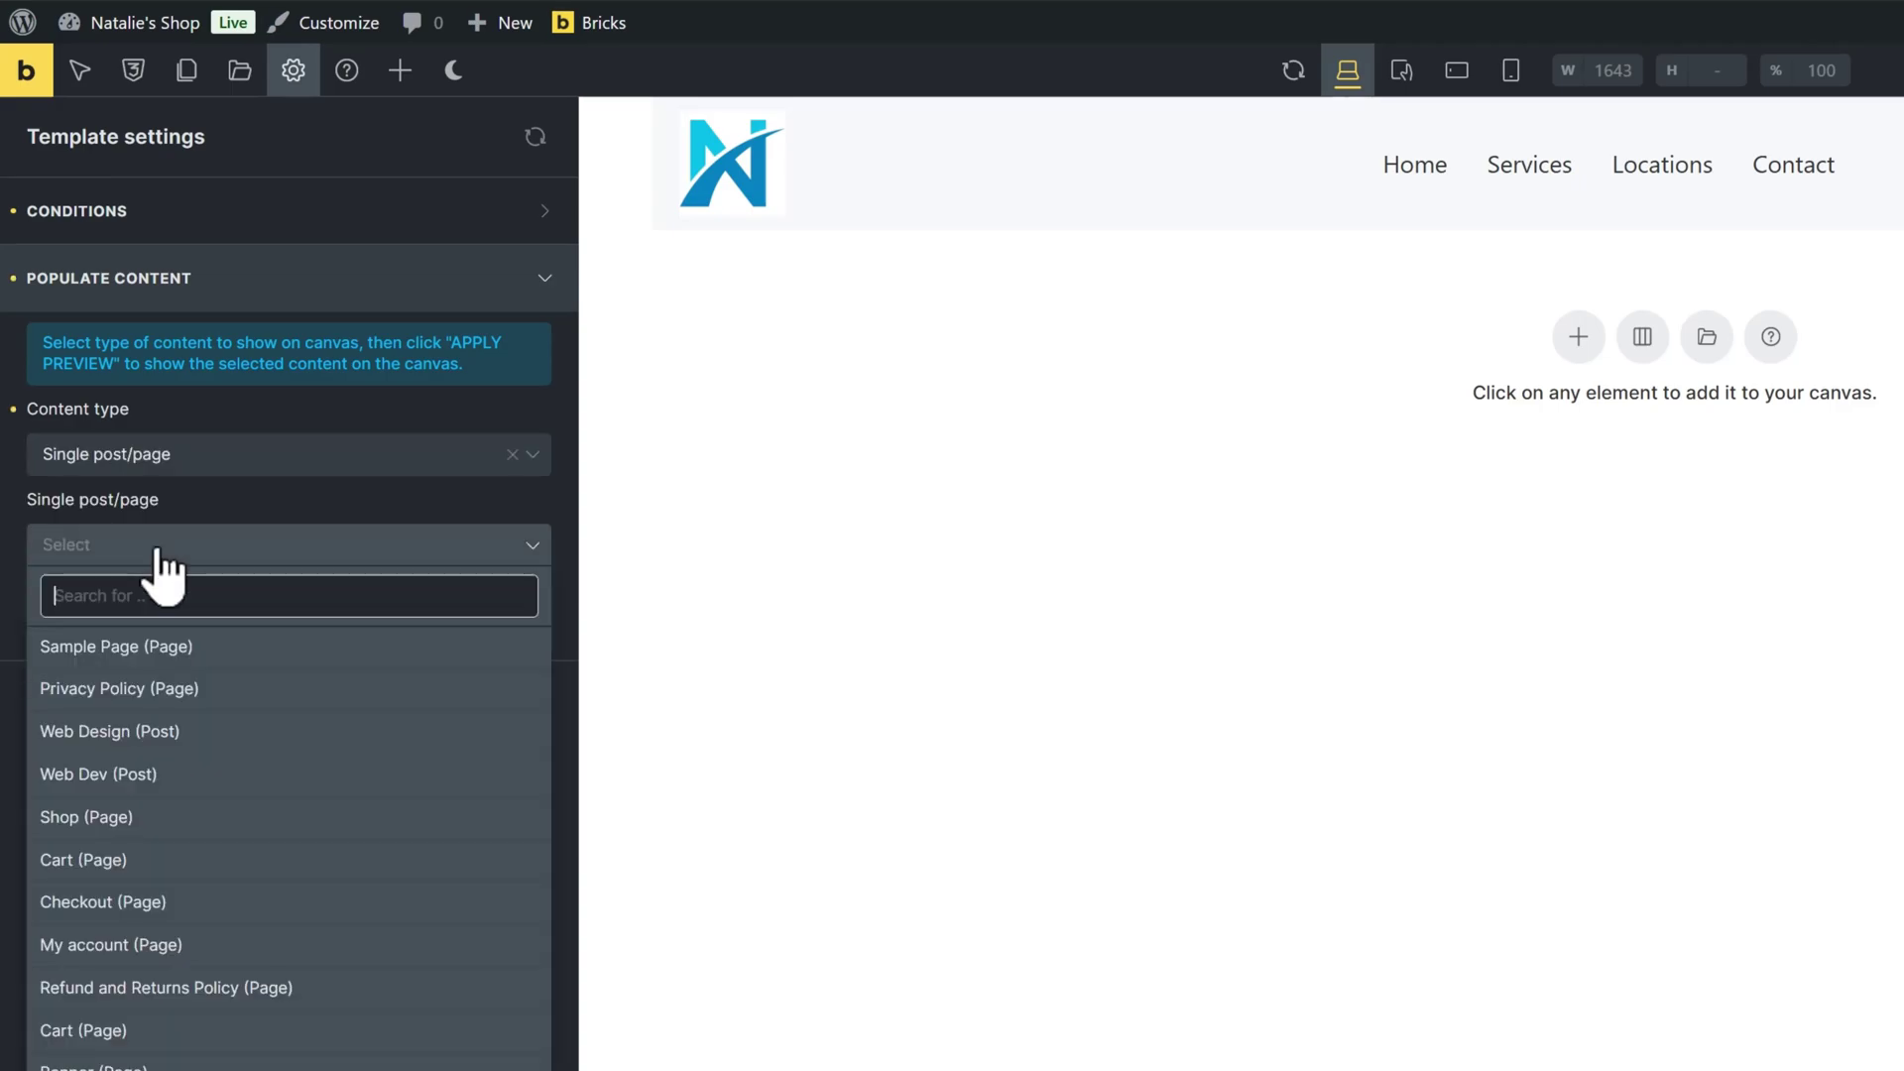
{"action": "type", "text": "web"}
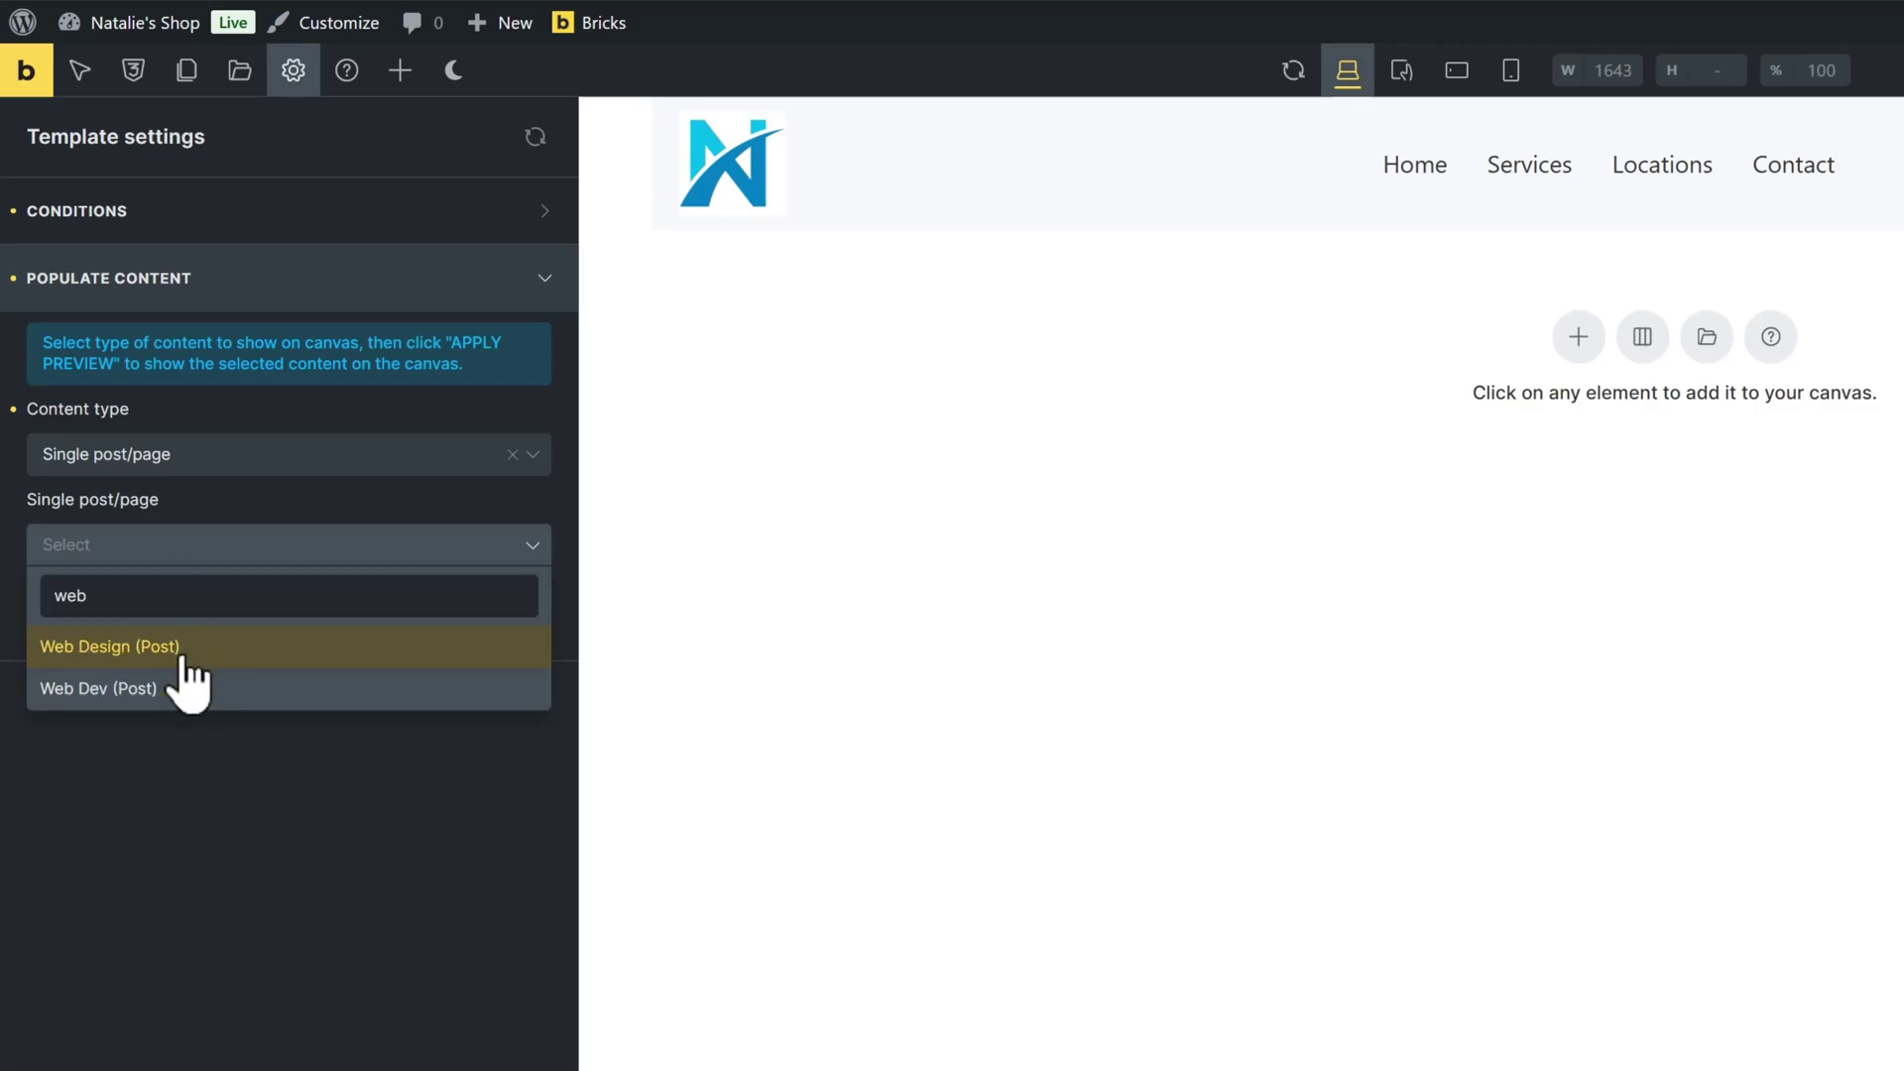
{"action": "left_click", "coordinate": [149, 649]}
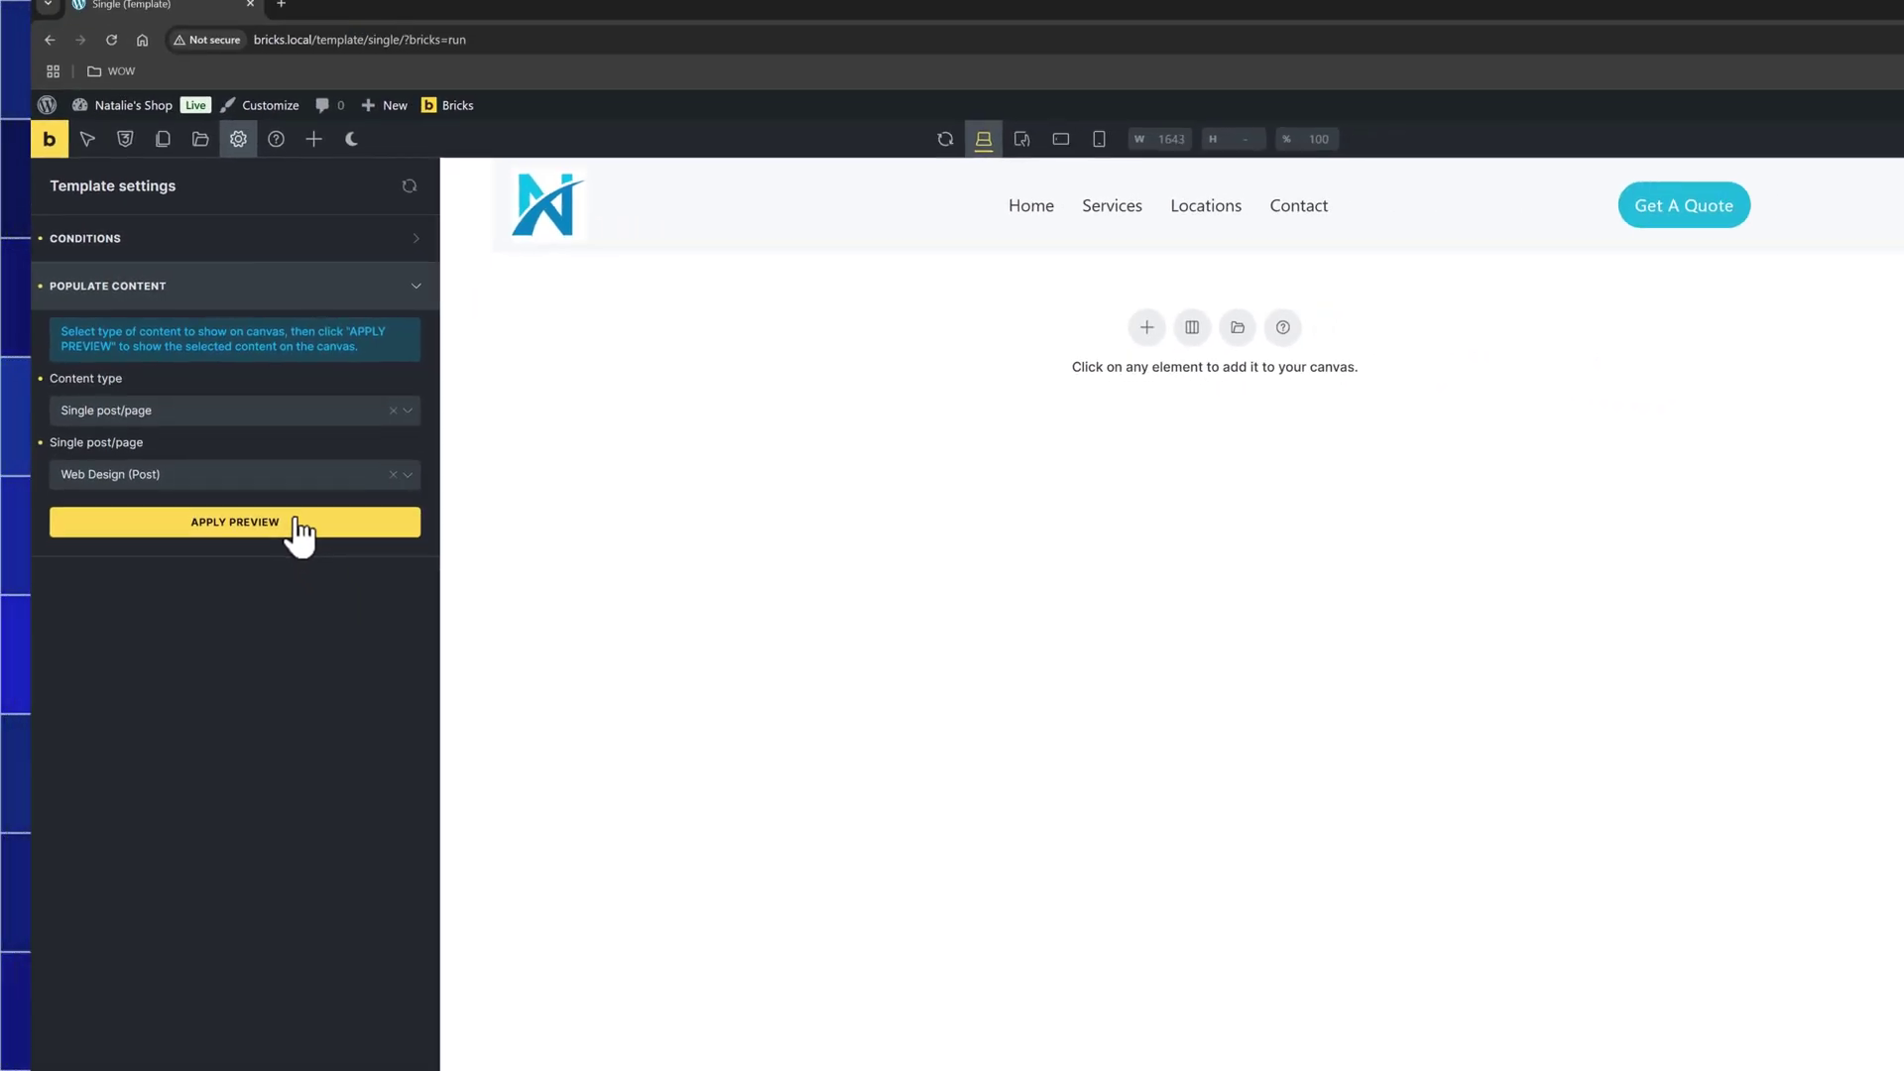
{"action": "left_click", "coordinate": [337, 615]}
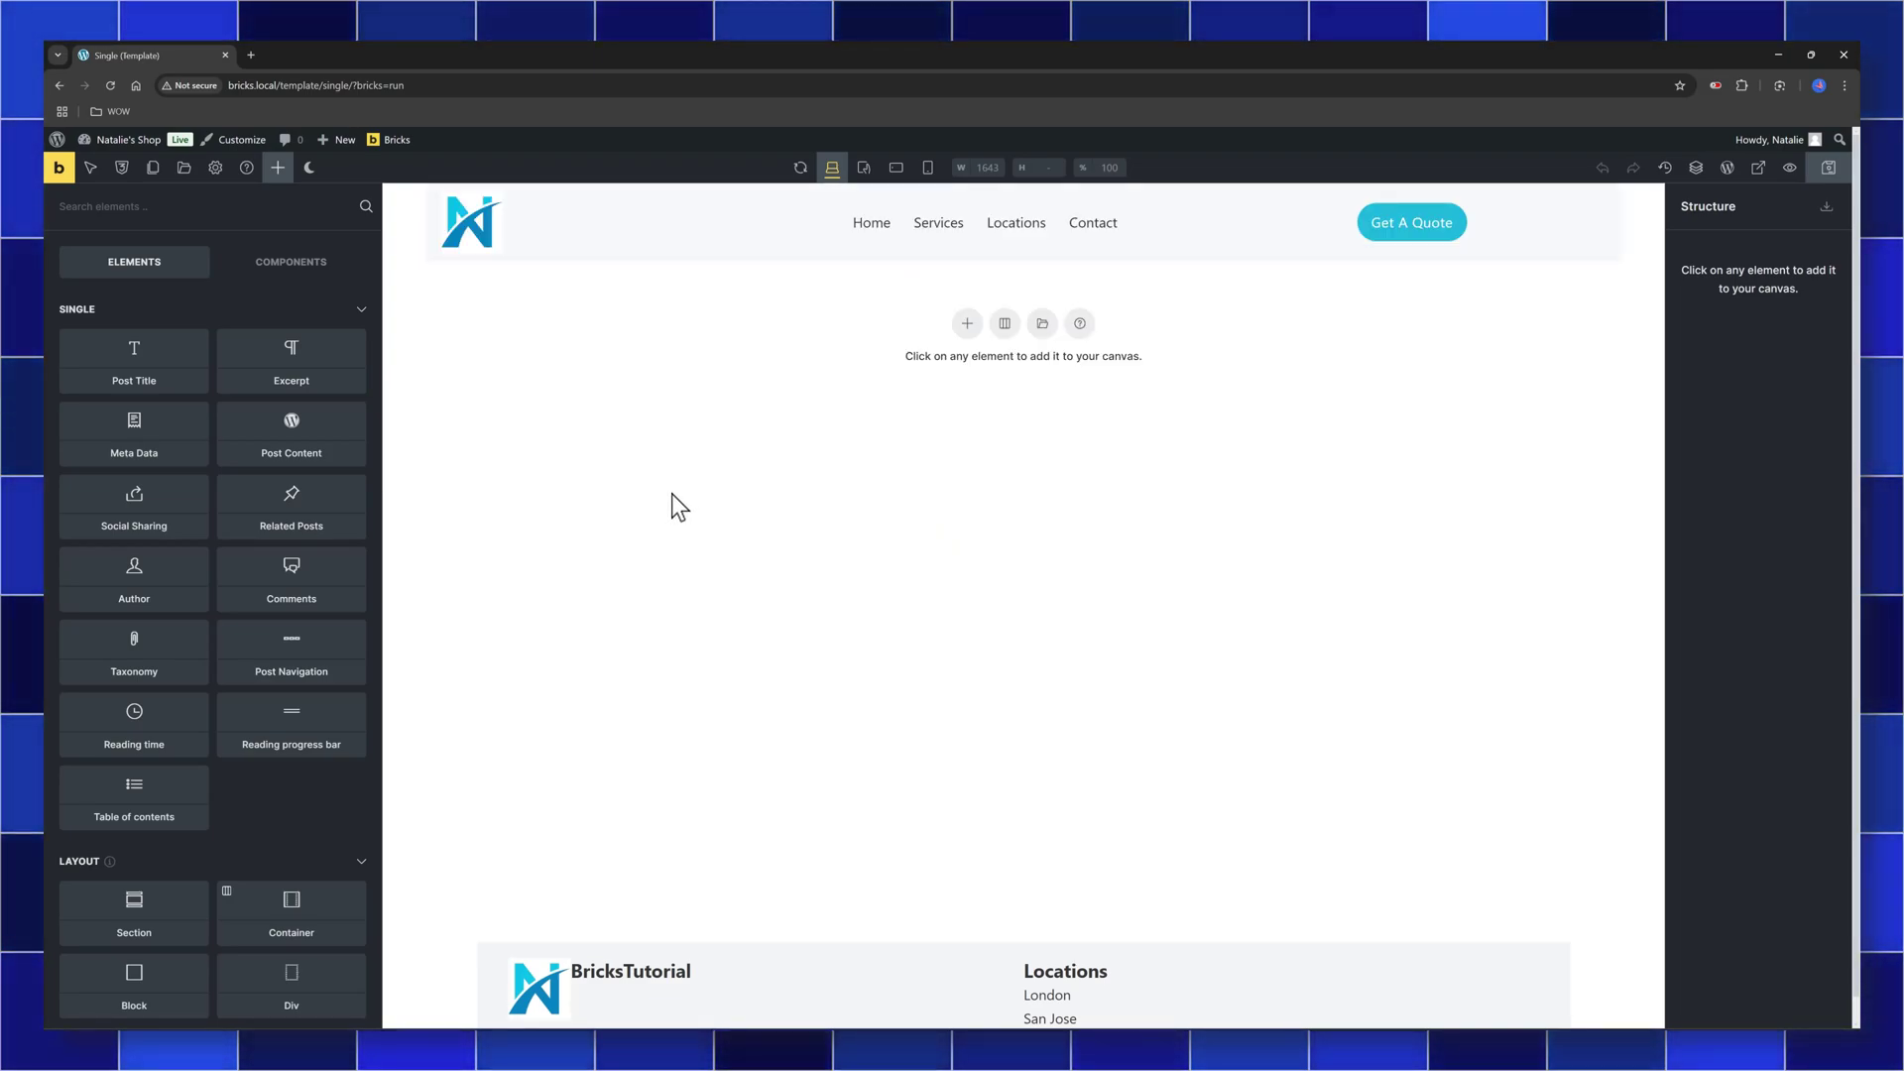
Add a Section with its nested Container to the empty canvas
{"action": "left_click", "coordinate": [965, 325]}
{"action": "left_click", "coordinate": [1712, 260]}
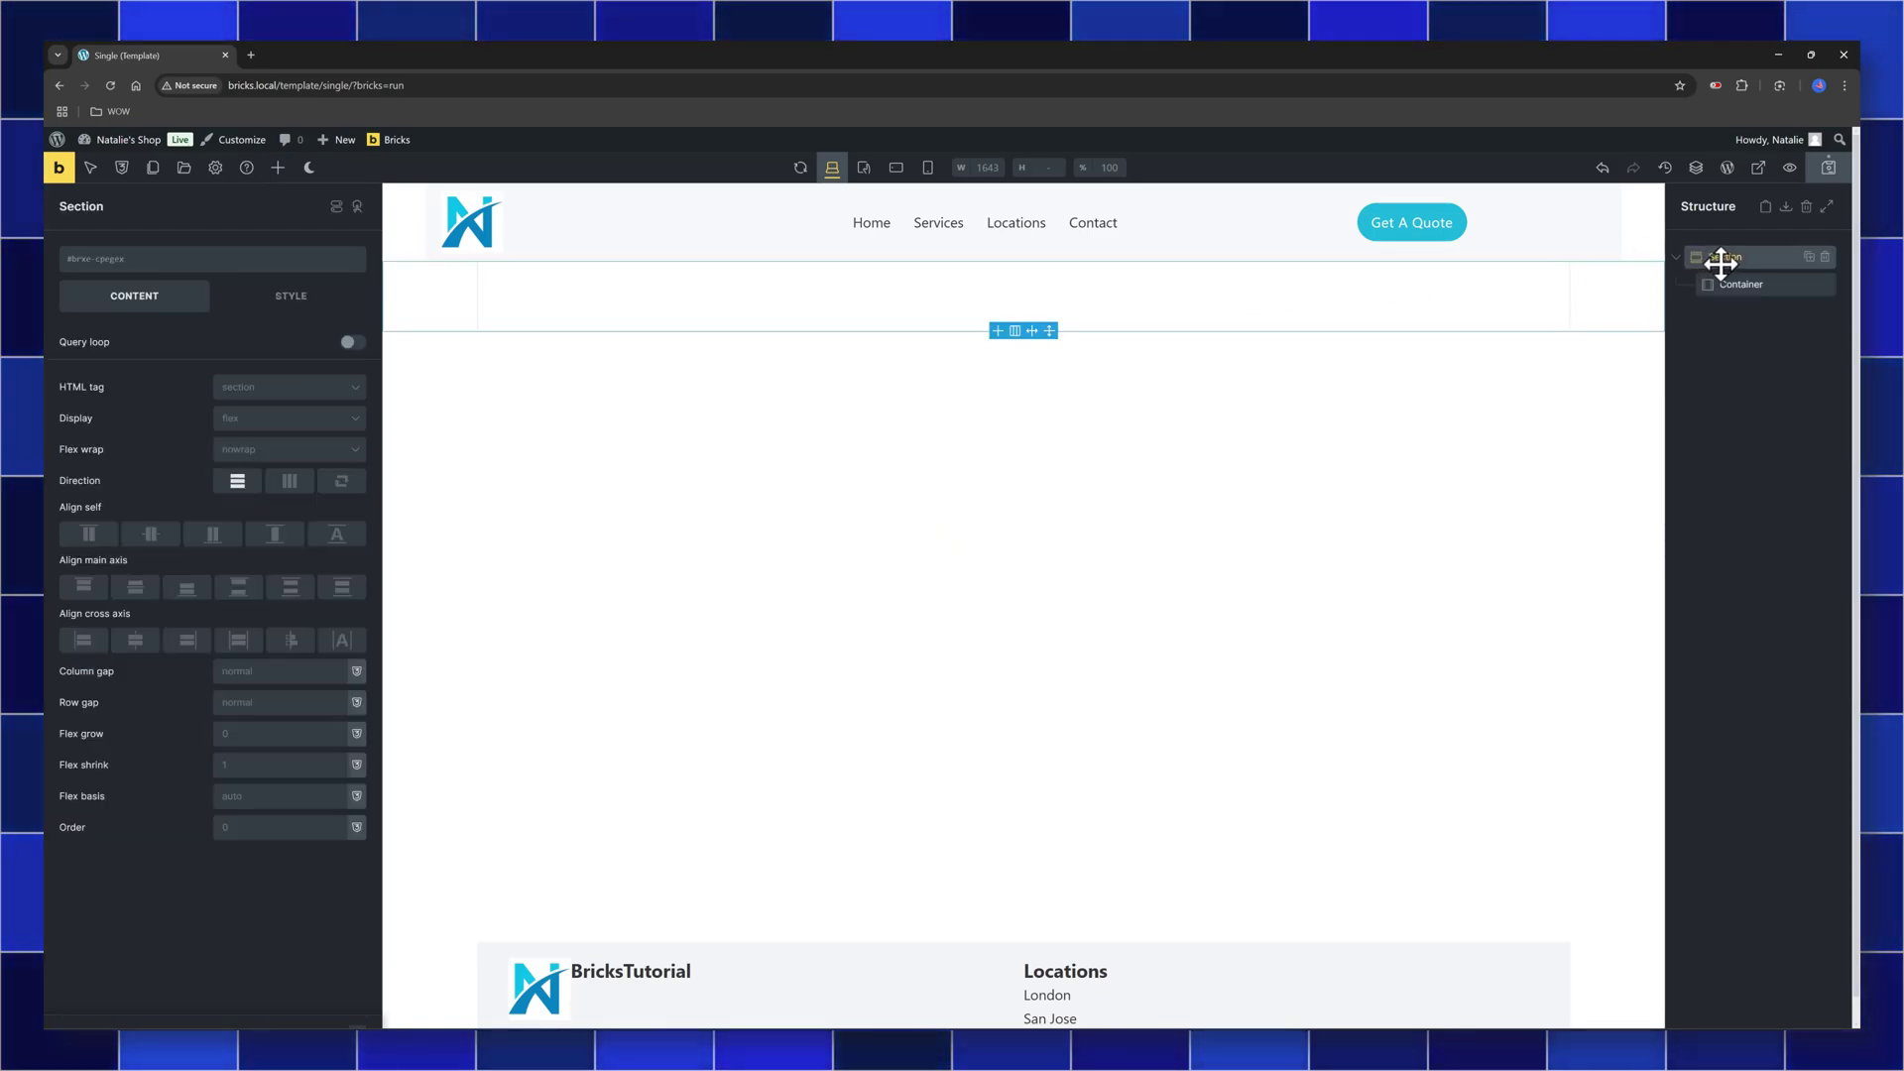
{"action": "left_click", "coordinate": [1753, 284]}
{"action": "left_click", "coordinate": [277, 168]}
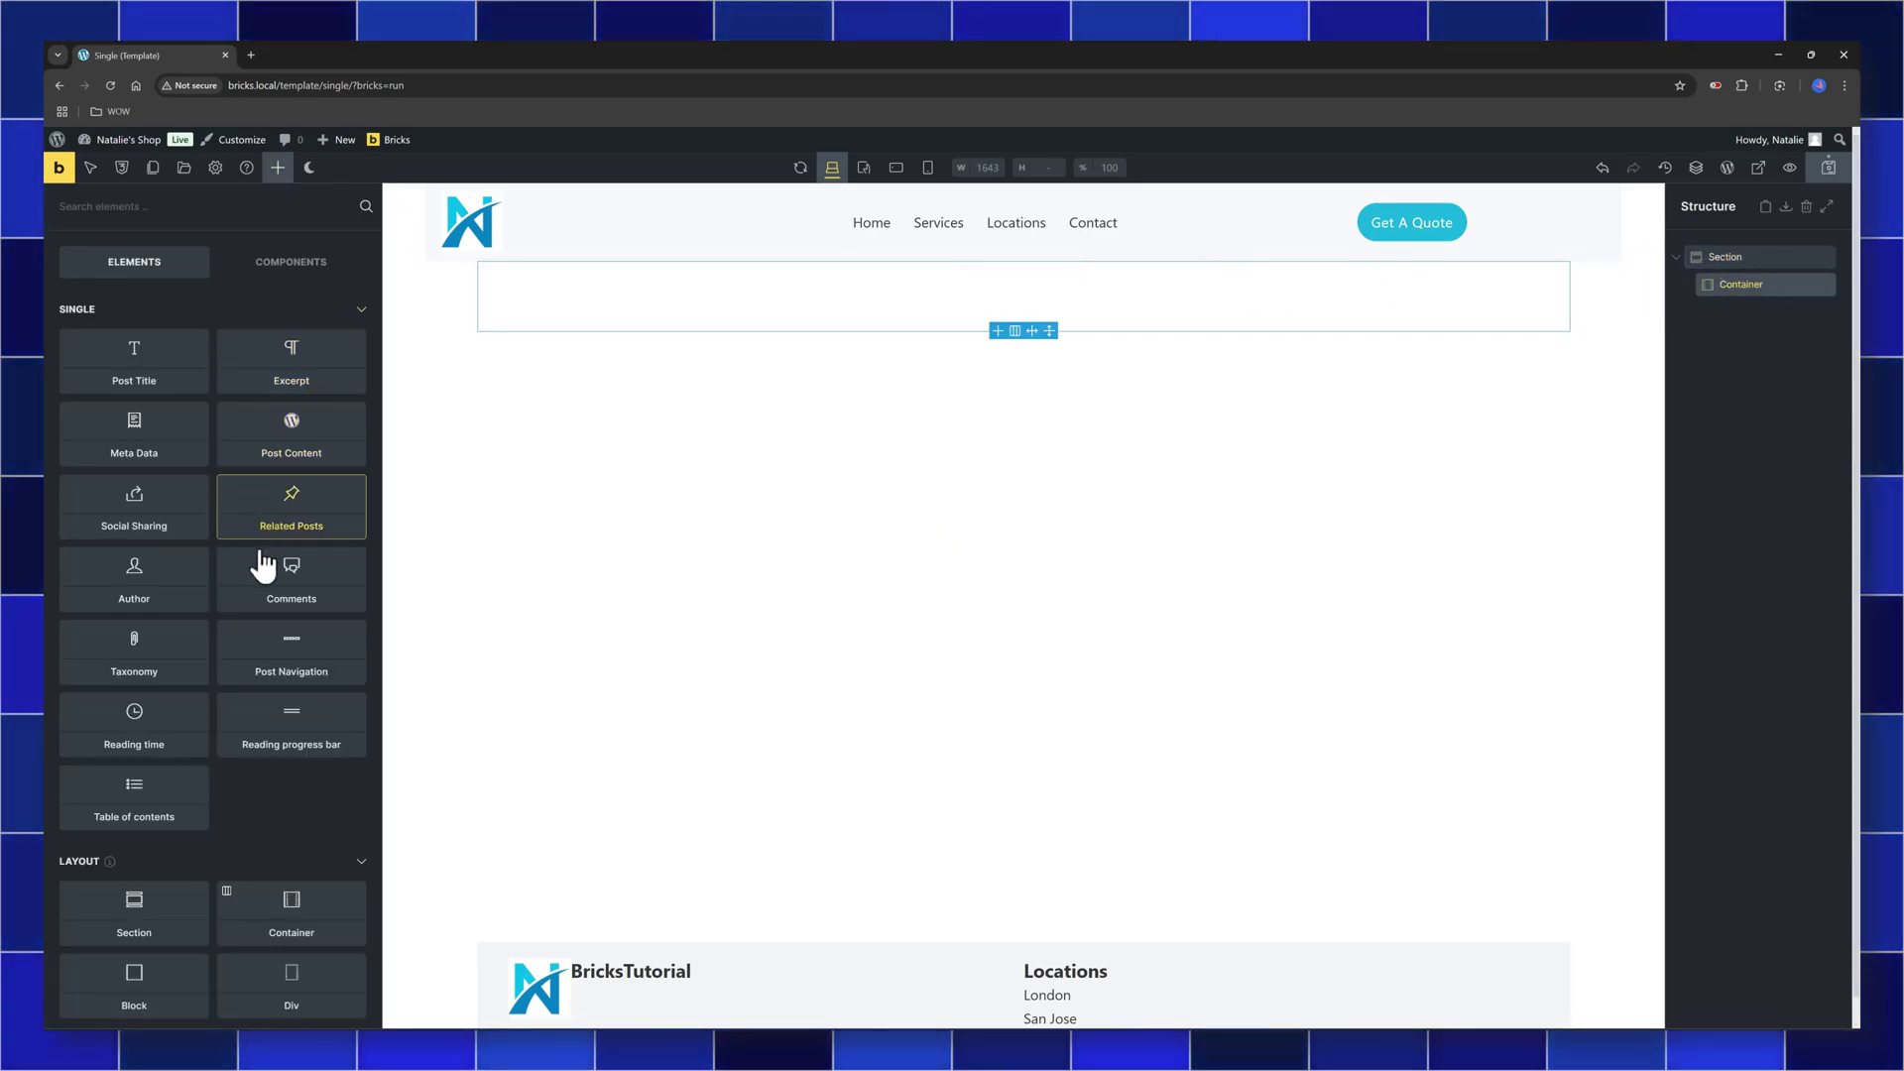
Place a Block element inside the Container
{"action": "scroll", "coordinate": [223, 843], "scroll_direction": "down", "scroll_amount": 2}
{"action": "left_click_drag", "start_coordinate": [136, 773], "coordinate": [1568, 284]}
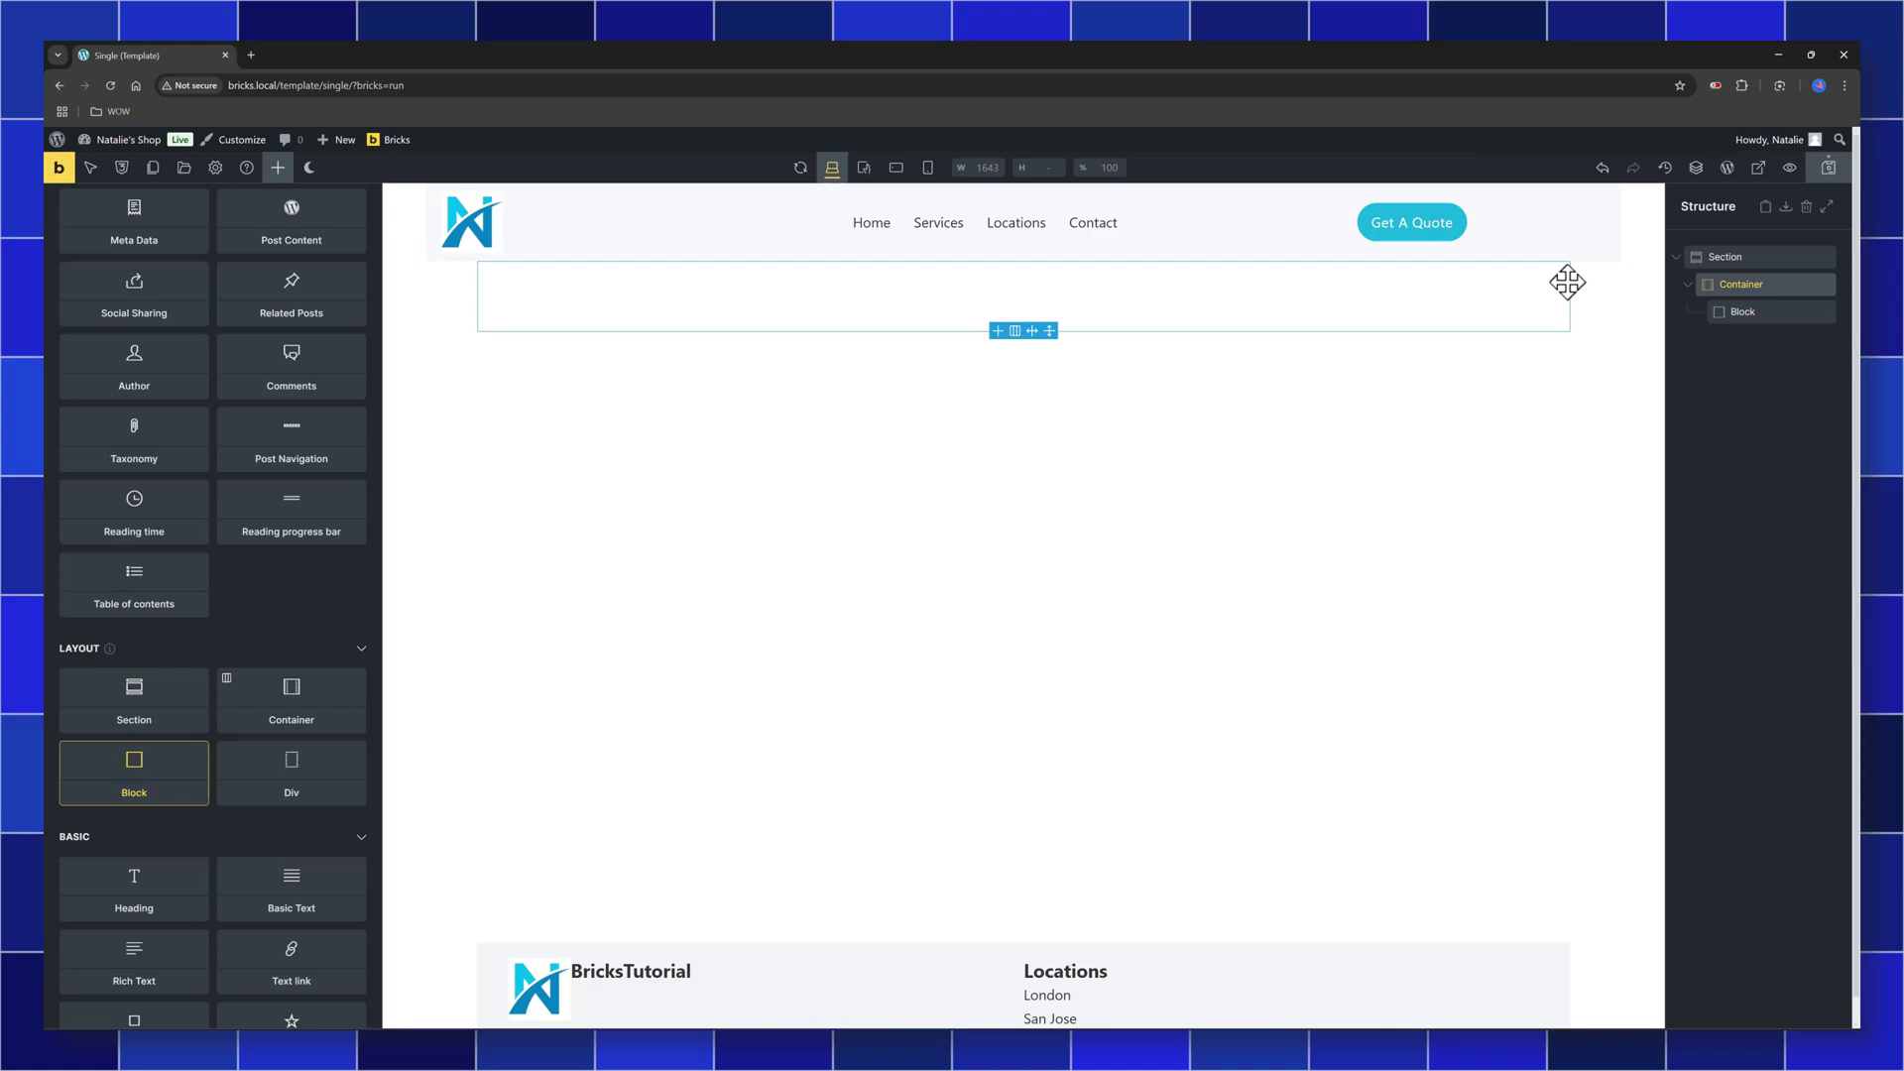
{"action": "left_click", "coordinate": [1778, 309]}
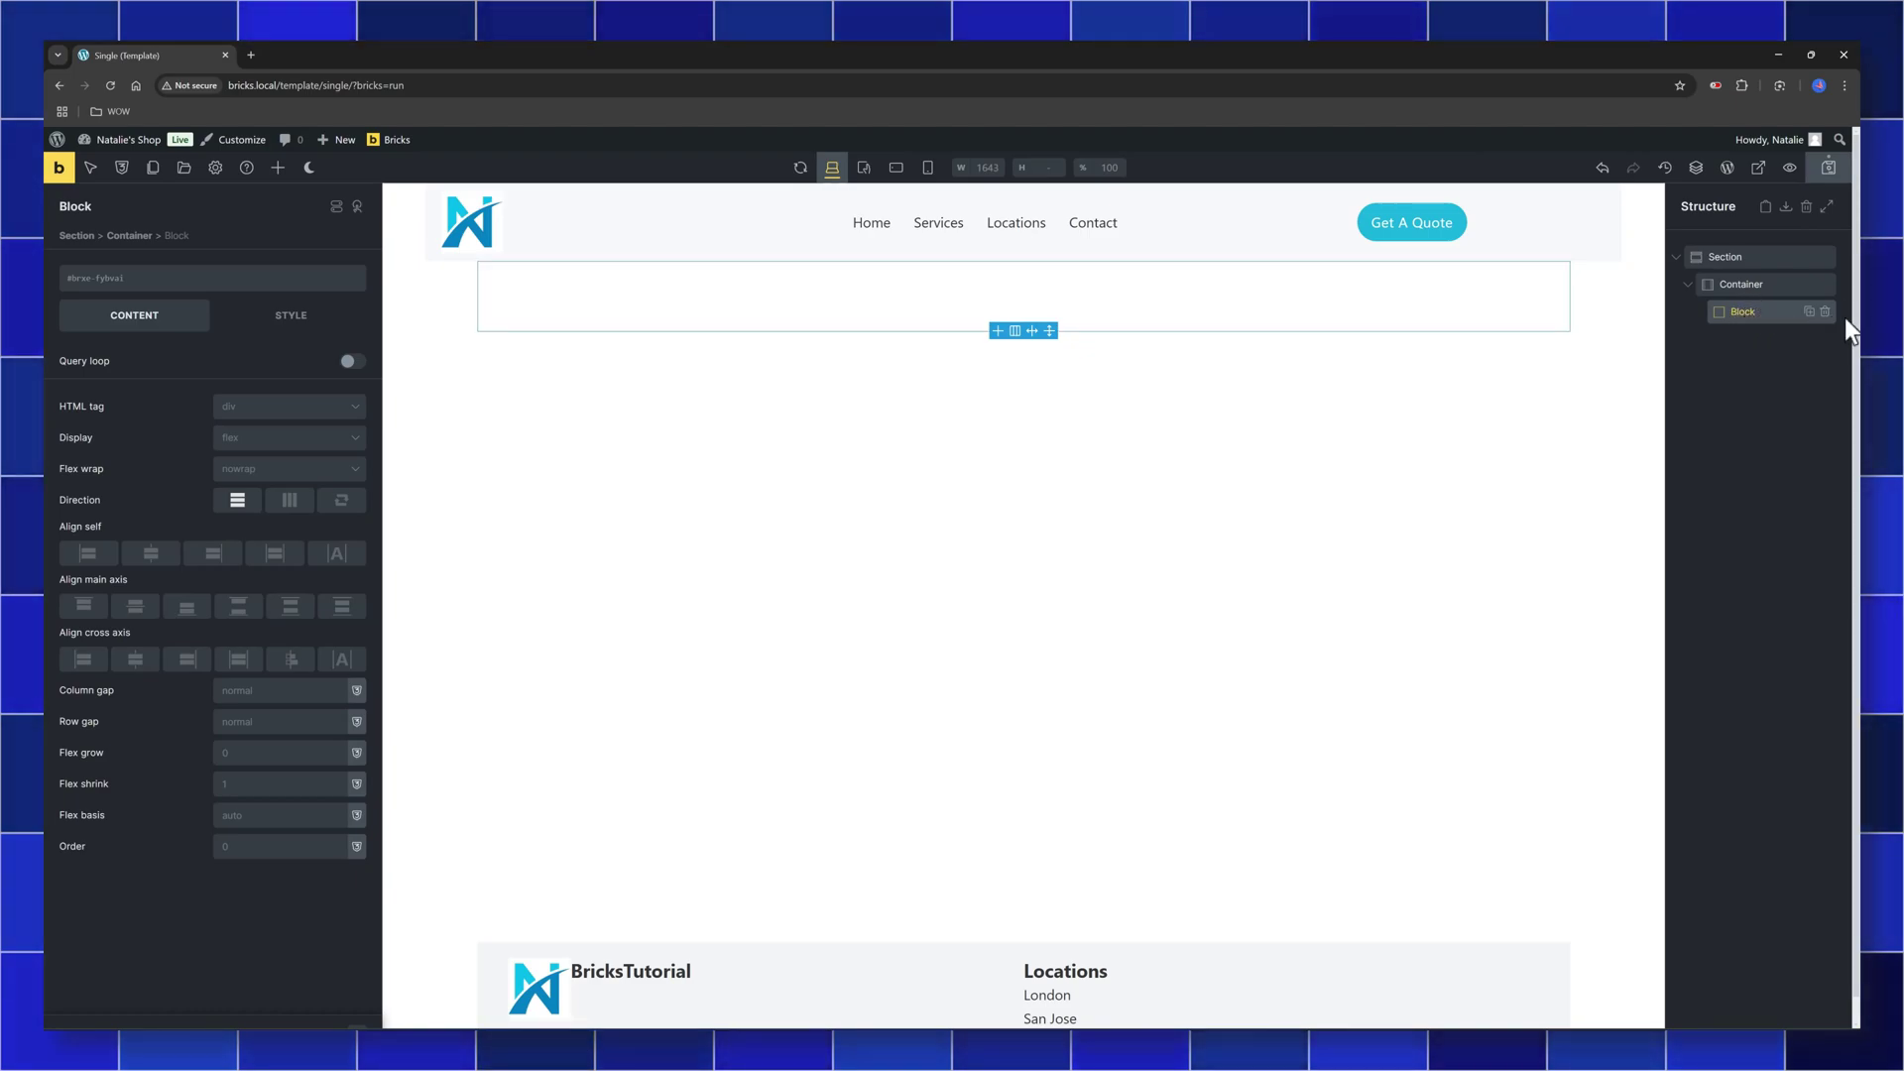
{"action": "left_click", "coordinate": [279, 169]}
Add a Heading in the Block showing {post_title}, deleting the 'I am a heading' placeholder
{"action": "left_click_drag", "start_coordinate": [191, 502], "coordinate": [526, 298]}
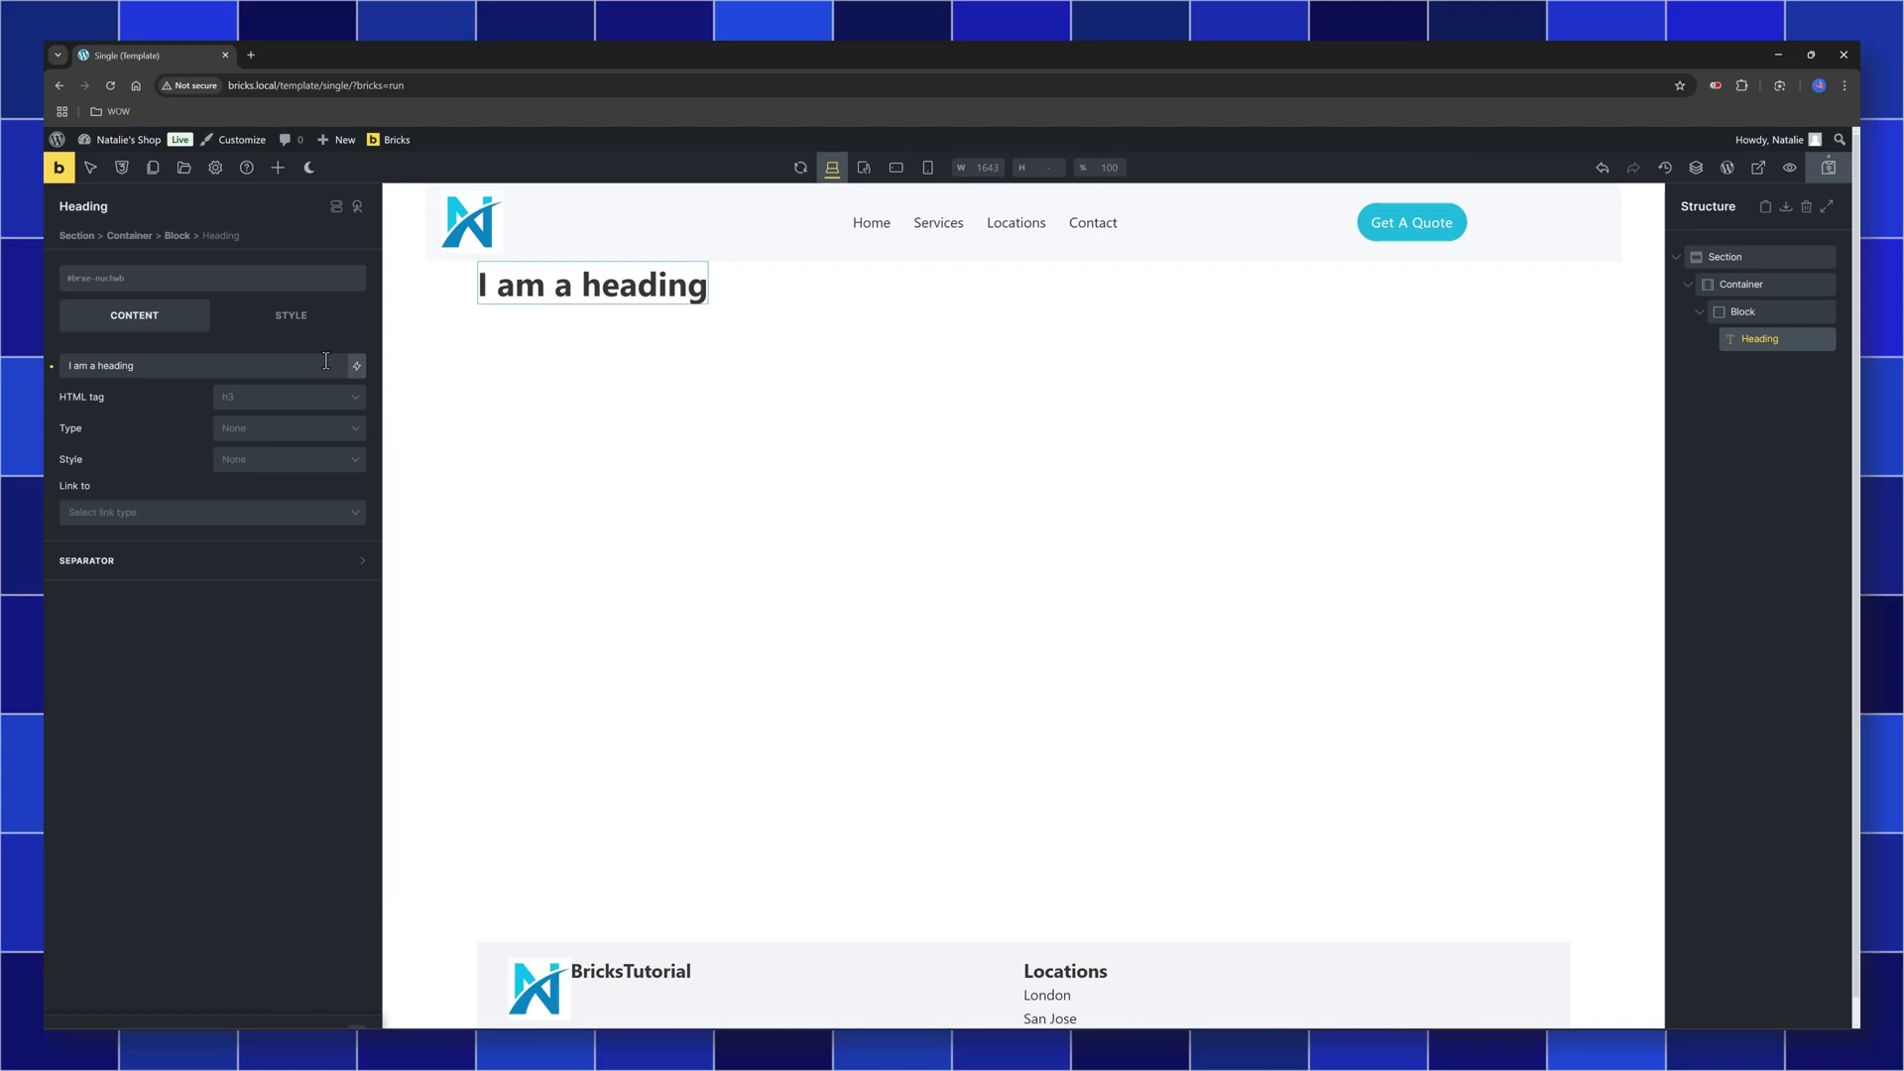
{"action": "left_click", "coordinate": [357, 367]}
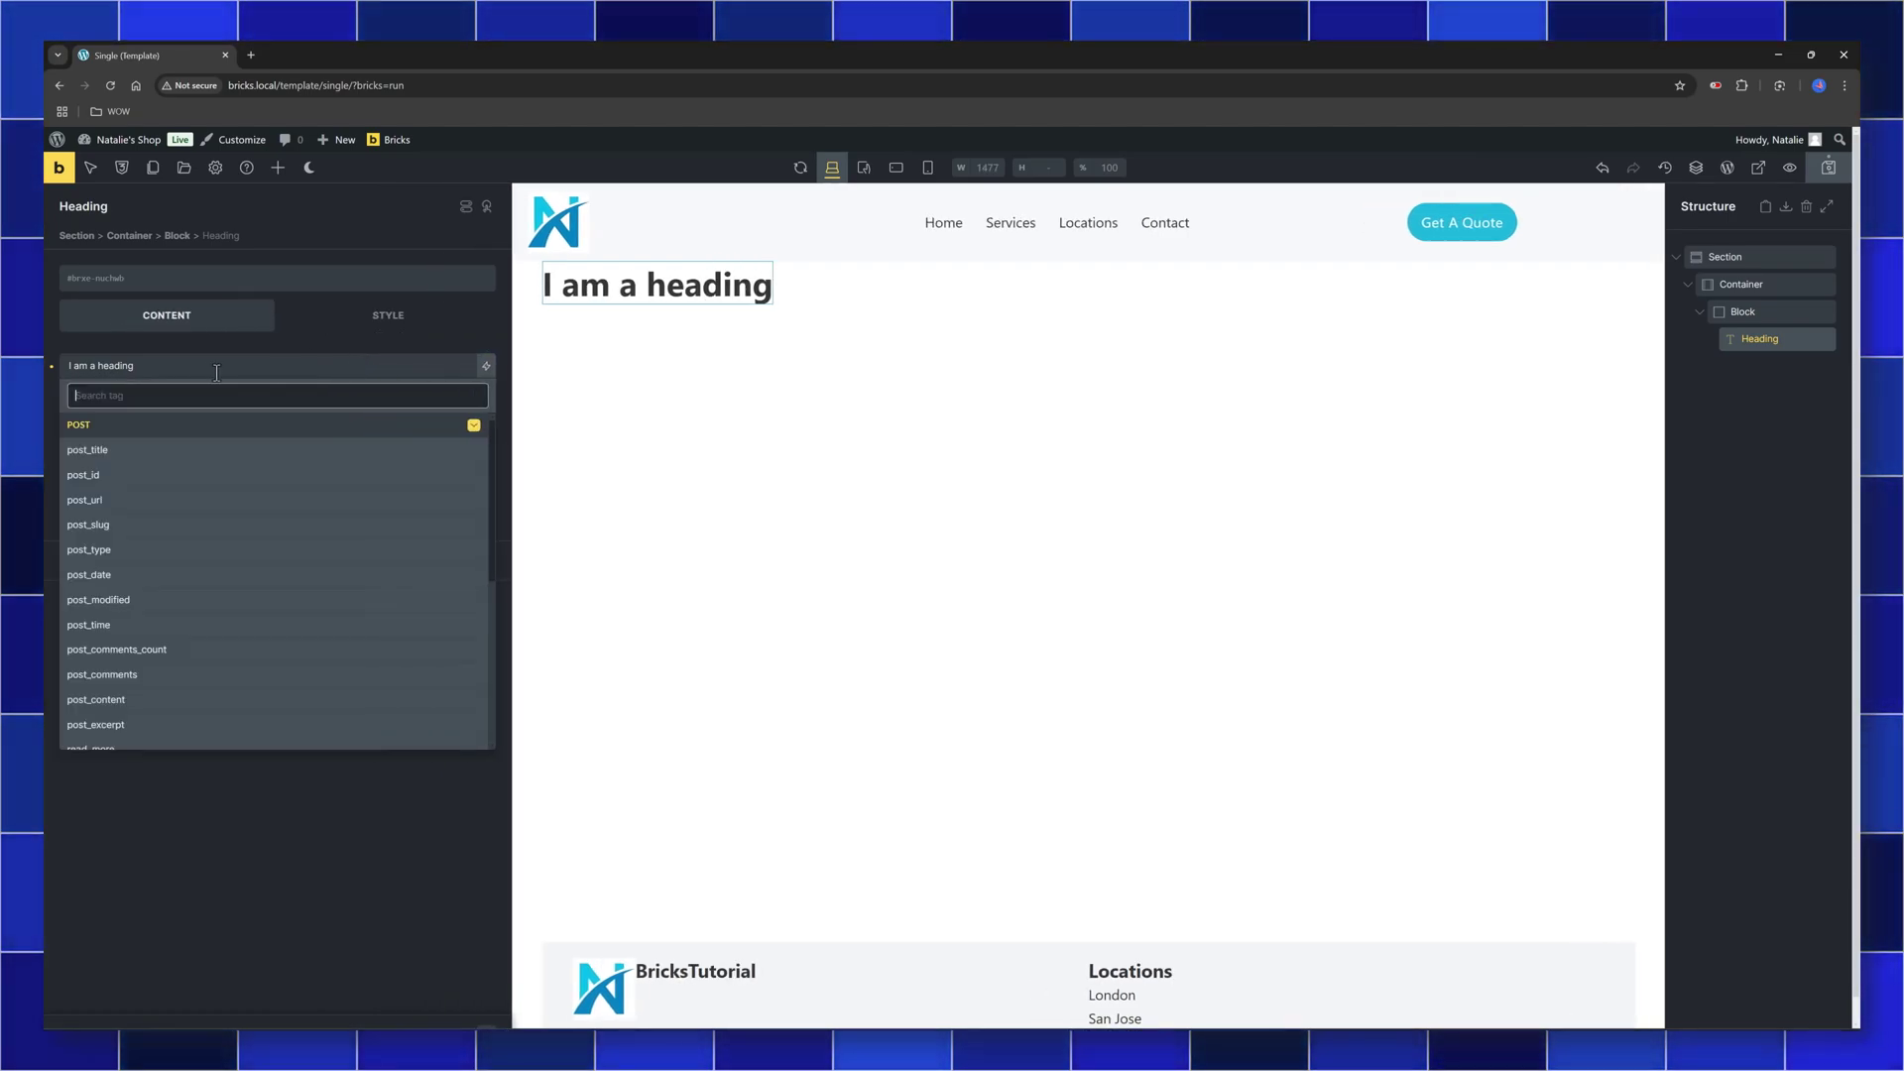
{"action": "left_click", "coordinate": [113, 449]}
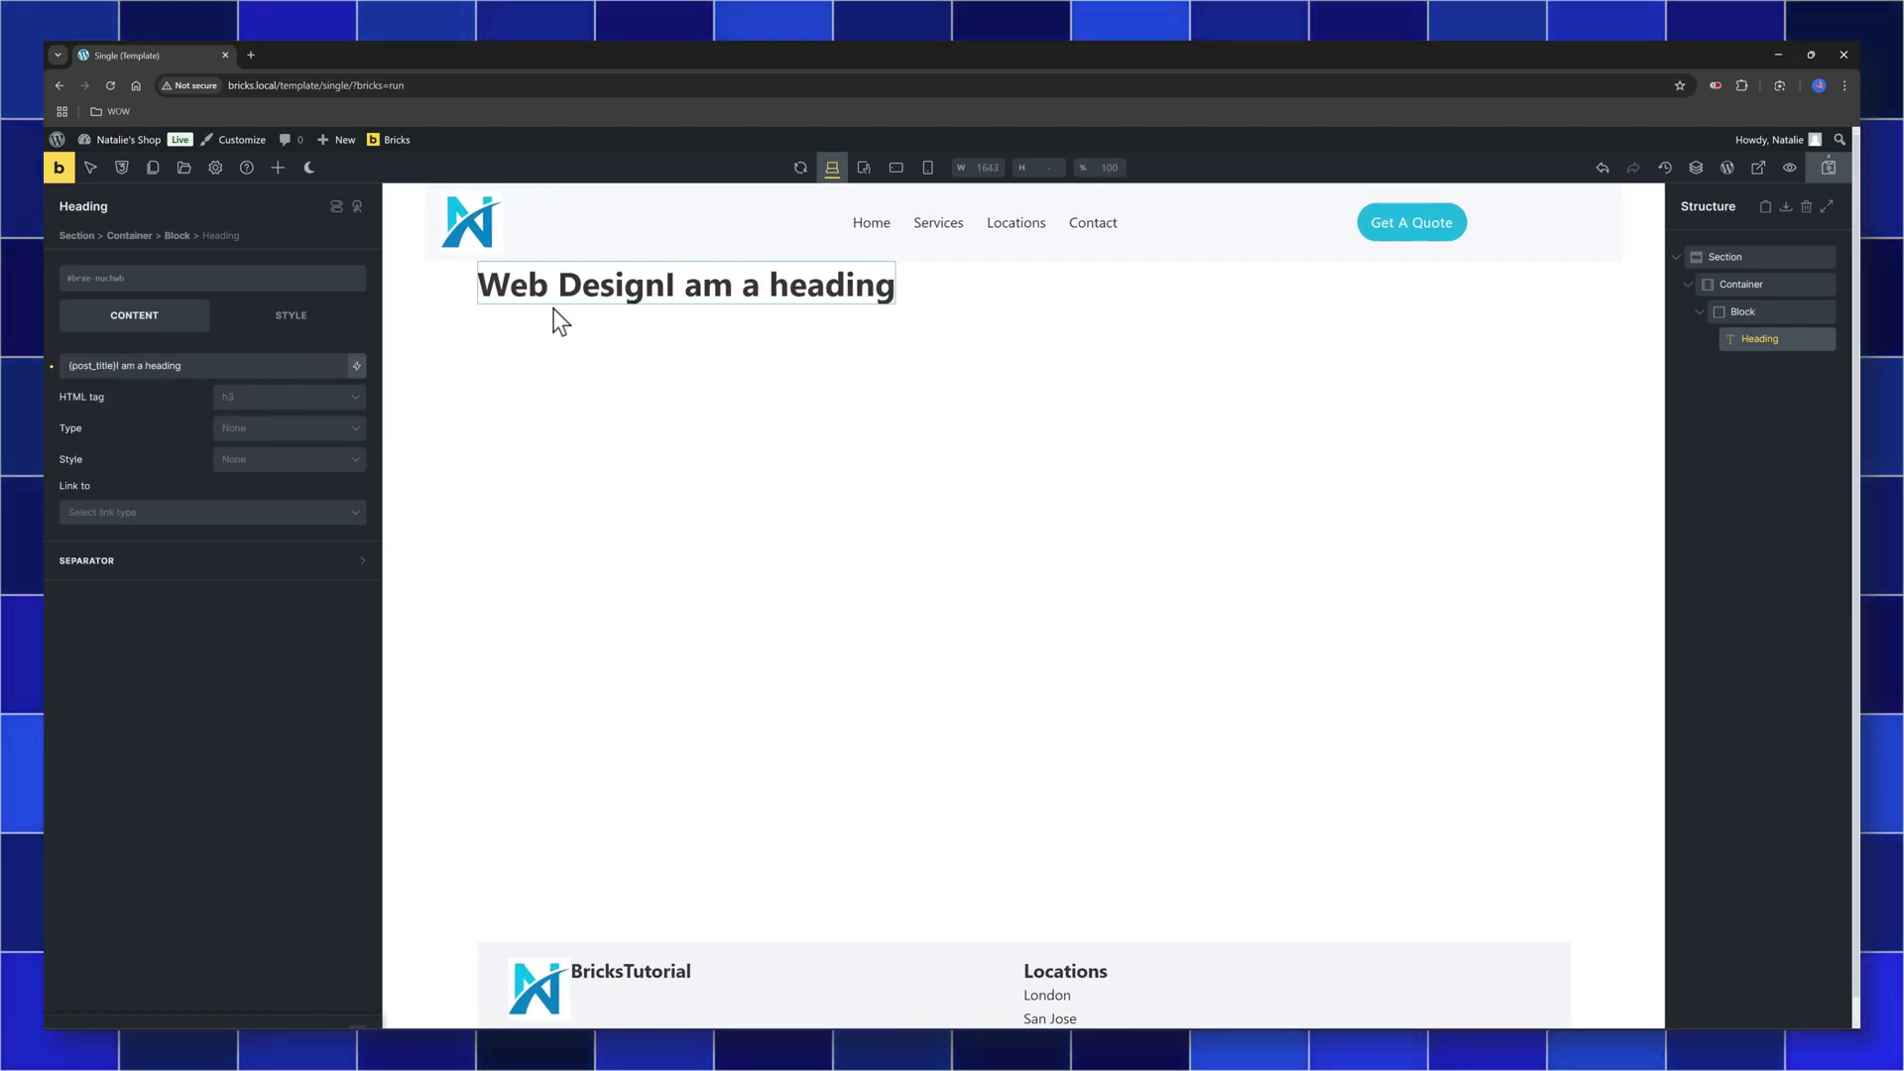
{"action": "left_click_drag", "start_coordinate": [190, 366], "coordinate": [120, 366]}
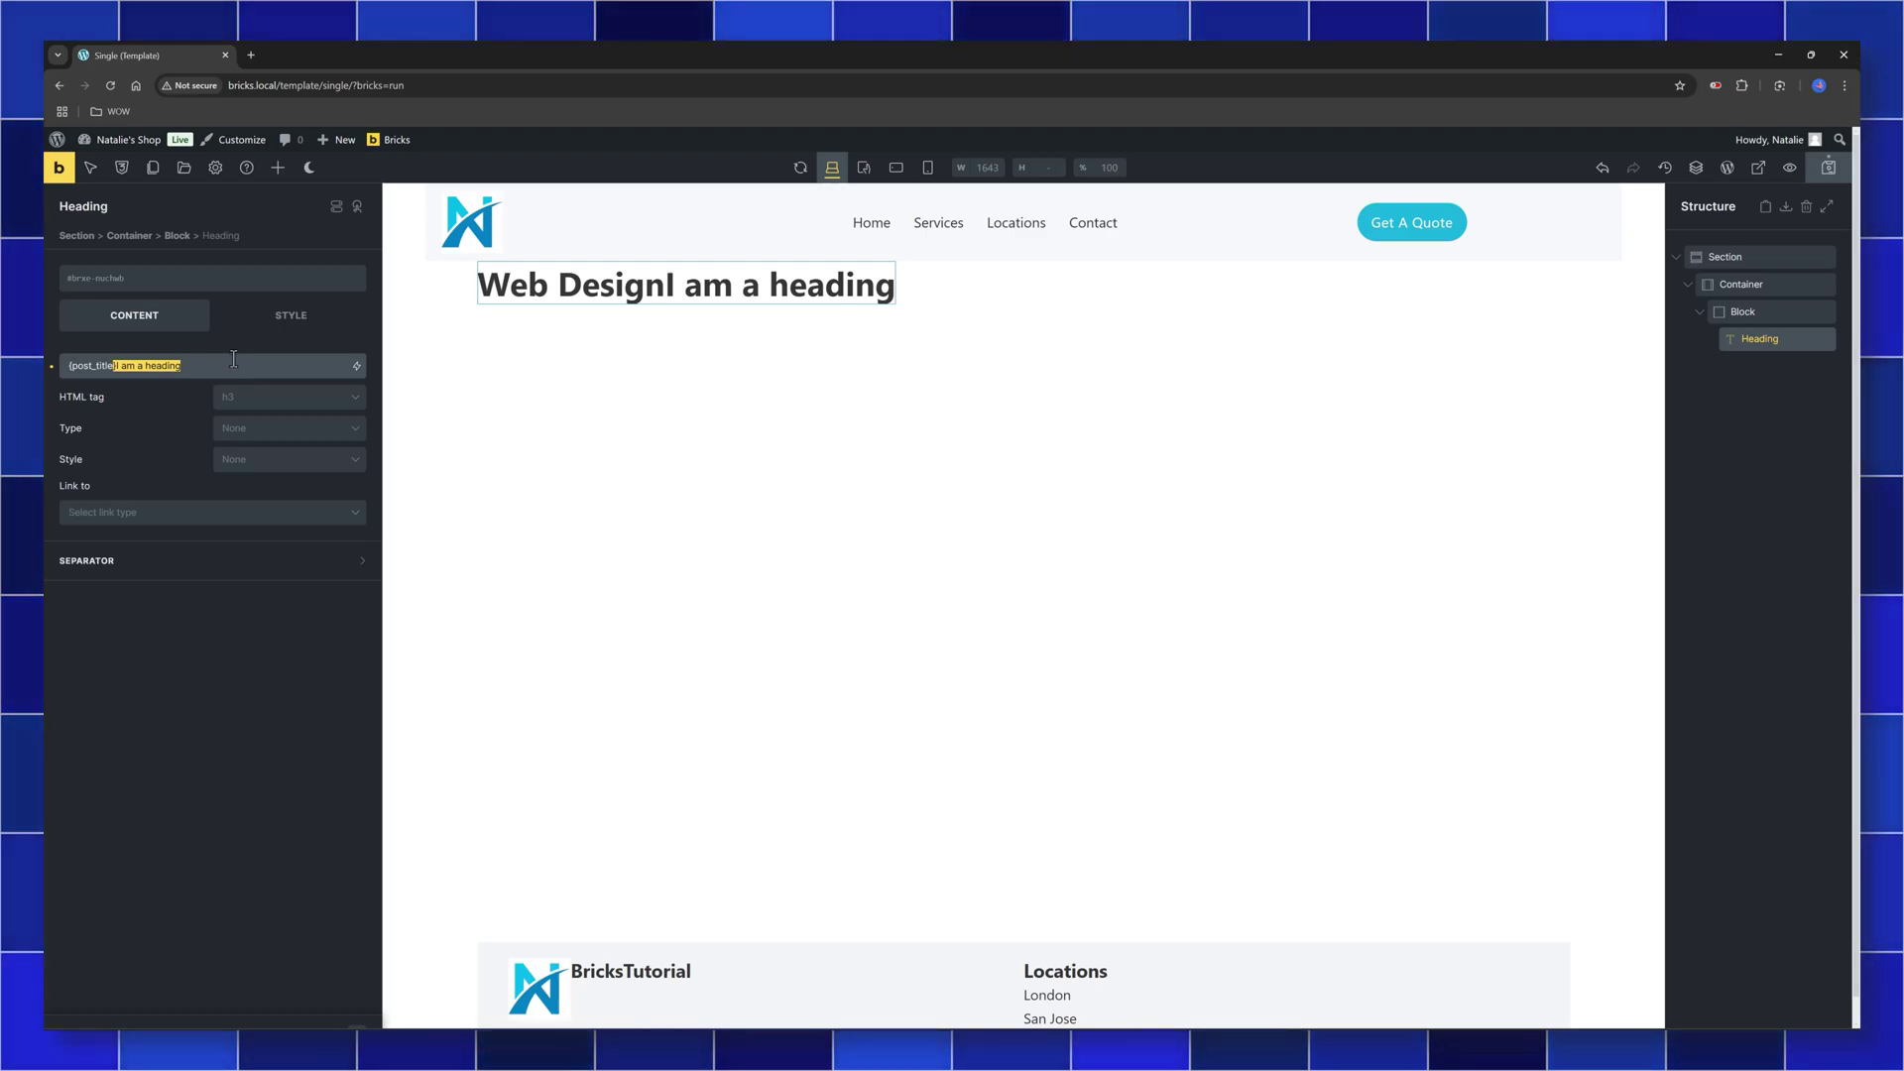
{"action": "key", "text": "BackSpace"}
Add a Meta Data element under the heading in the Block
{"action": "left_click", "coordinate": [565, 463]}
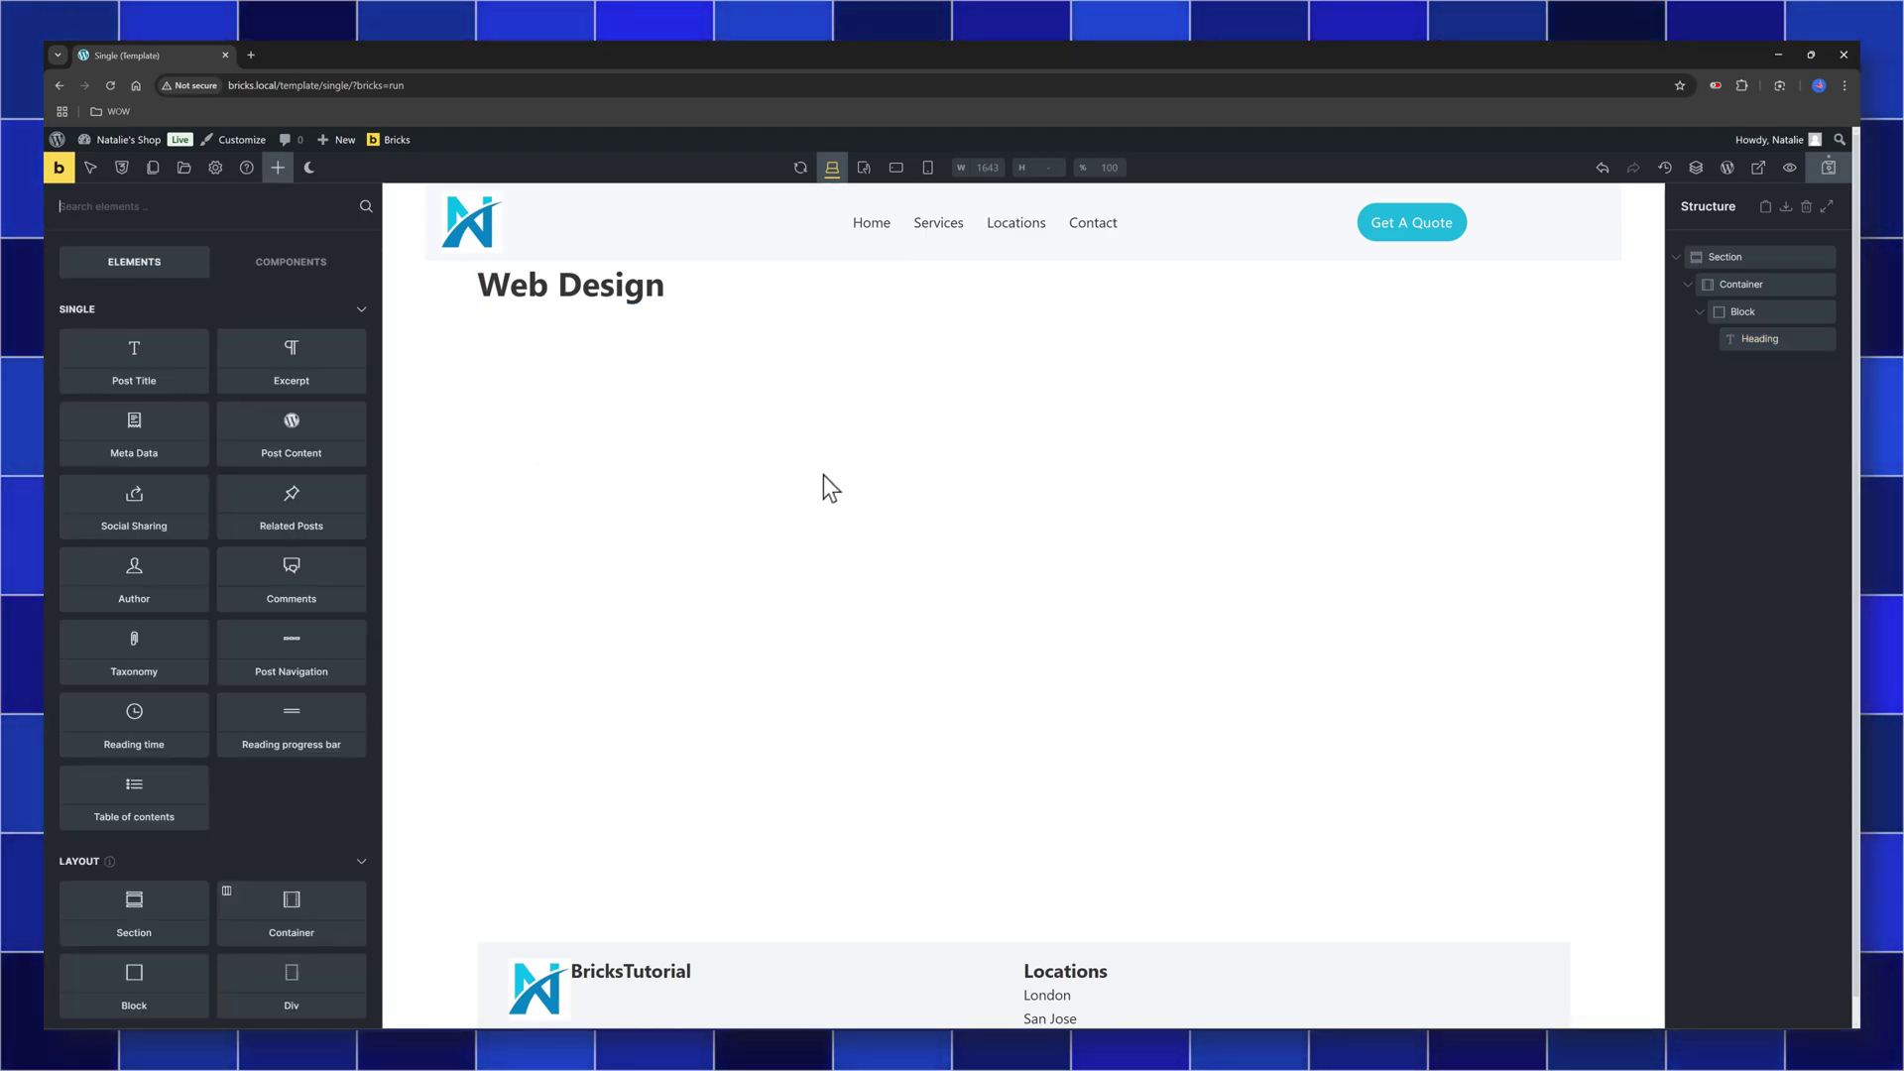
{"action": "left_click", "coordinate": [1740, 311]}
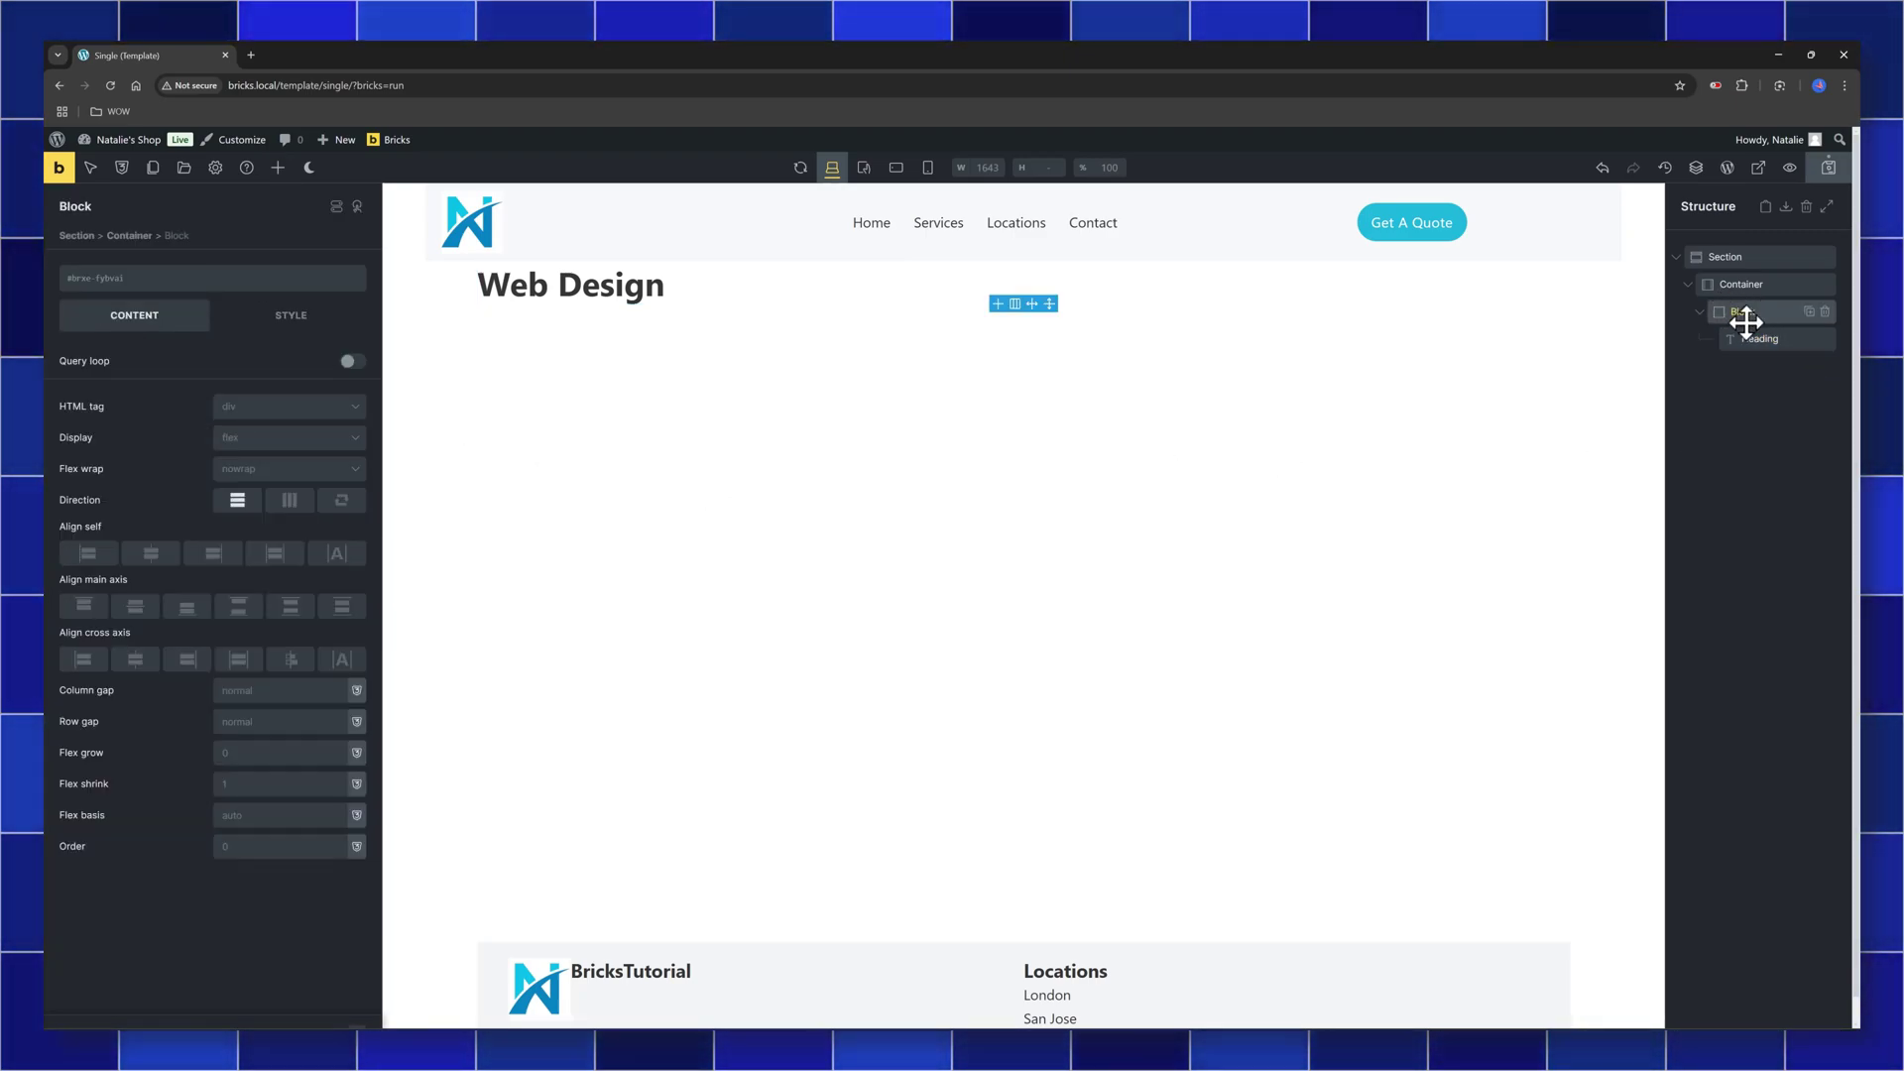
{"action": "left_click", "coordinate": [278, 167]}
{"action": "type", "text": "Meta"}
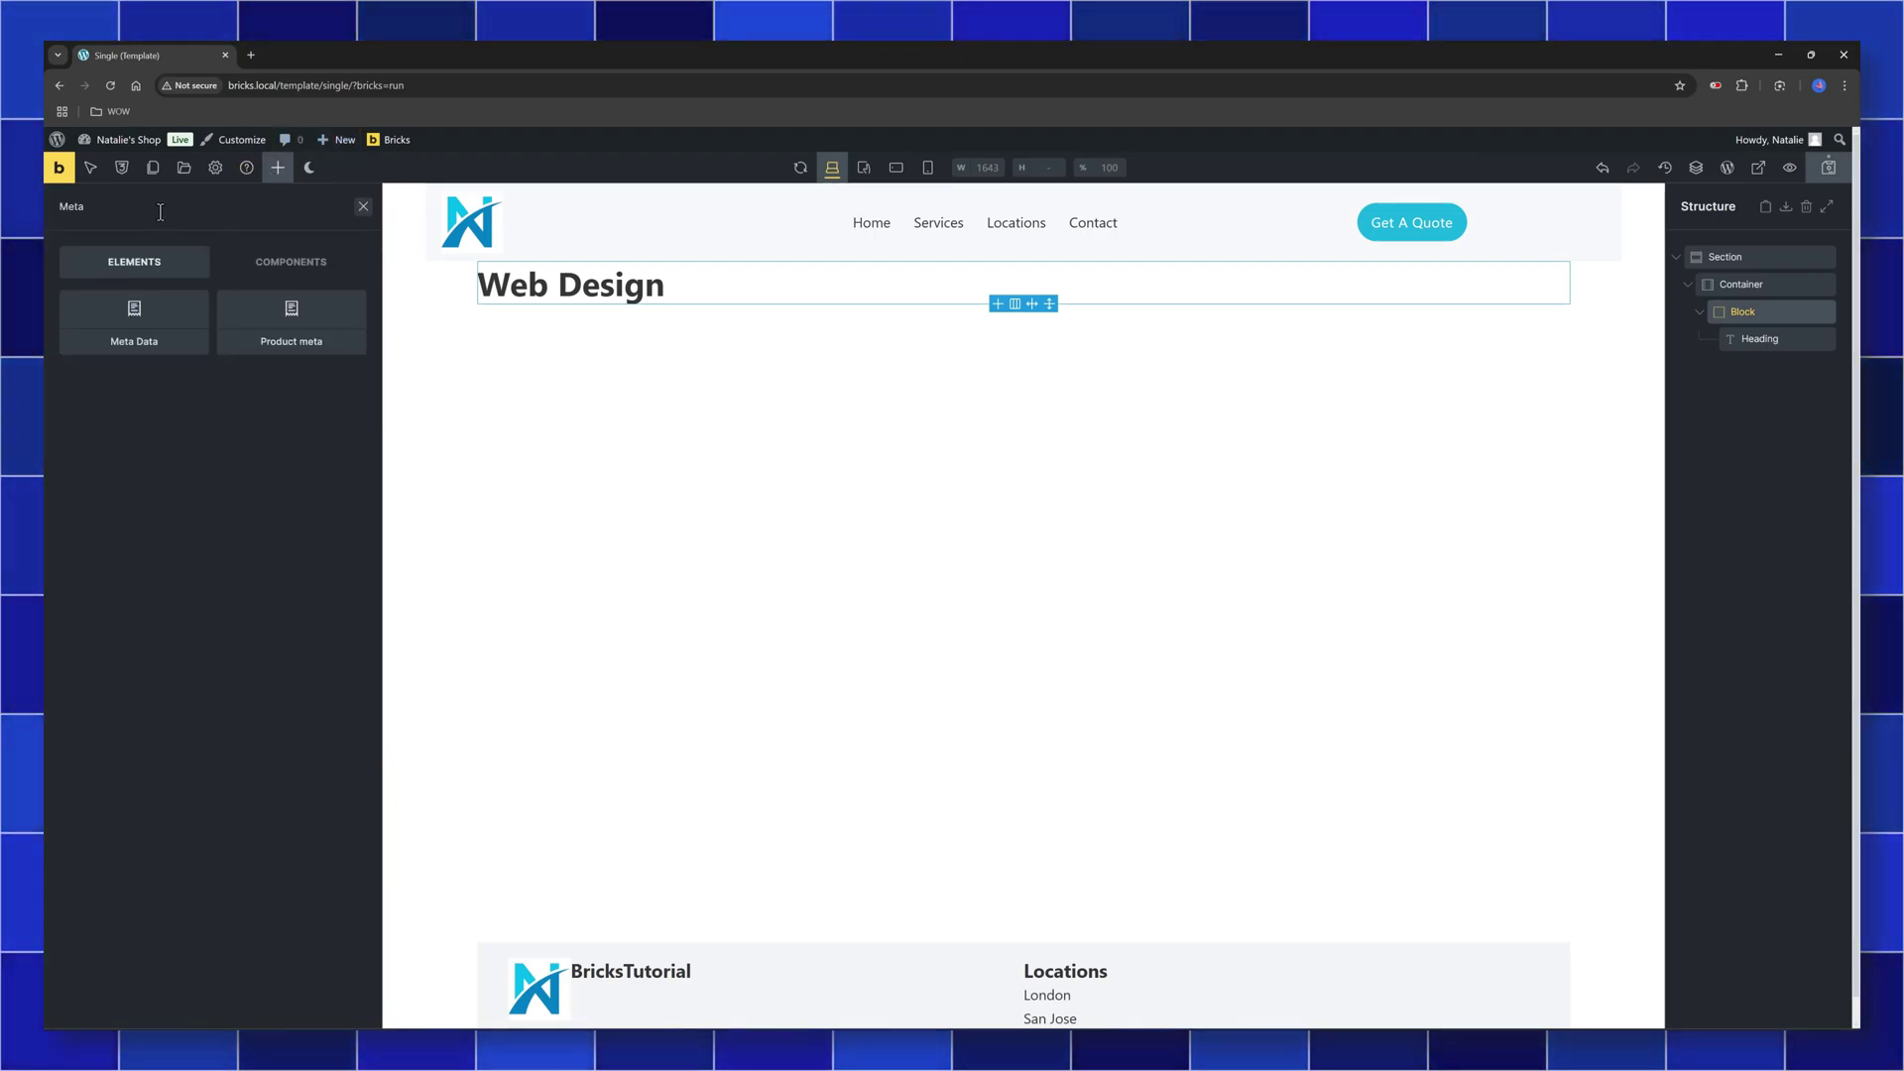
{"action": "left_click", "coordinate": [149, 328]}
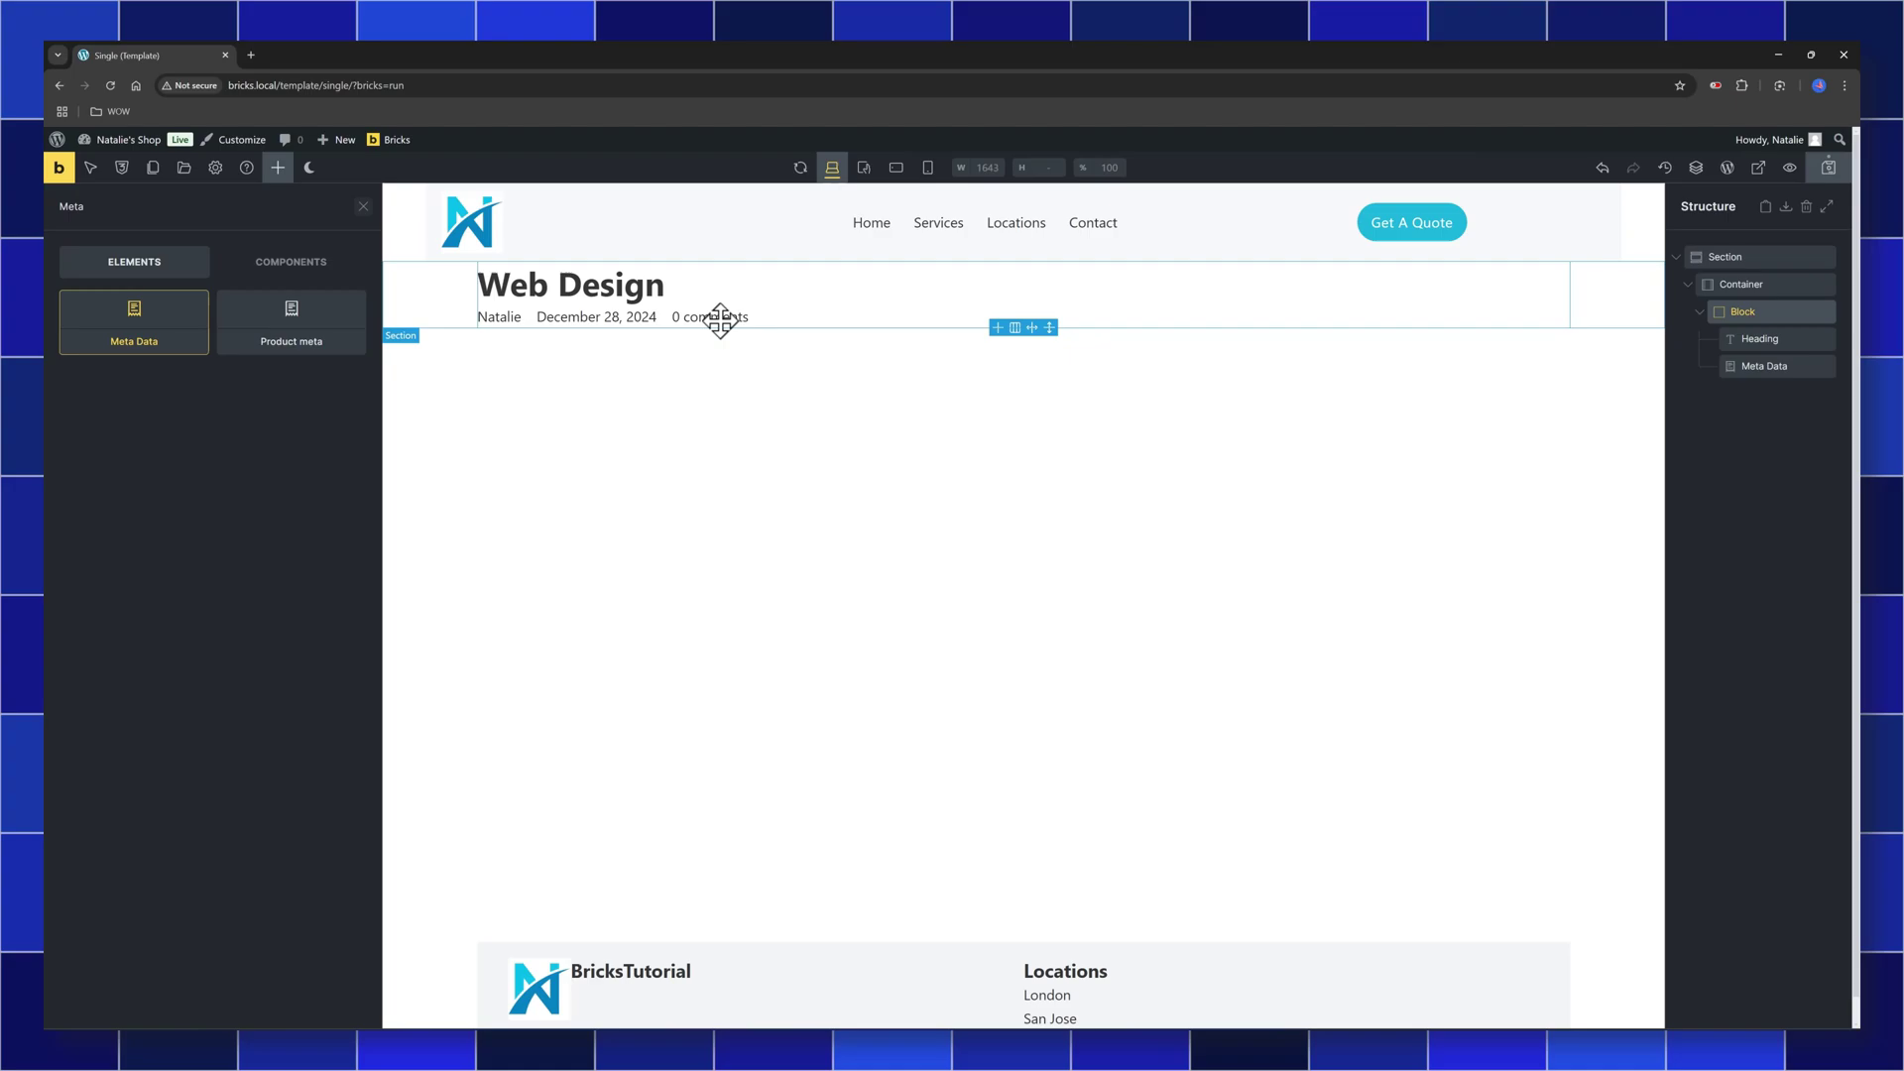
Add an Image below the meta data using the dynamic {featured_image} source
{"action": "left_click", "coordinate": [1721, 312]}
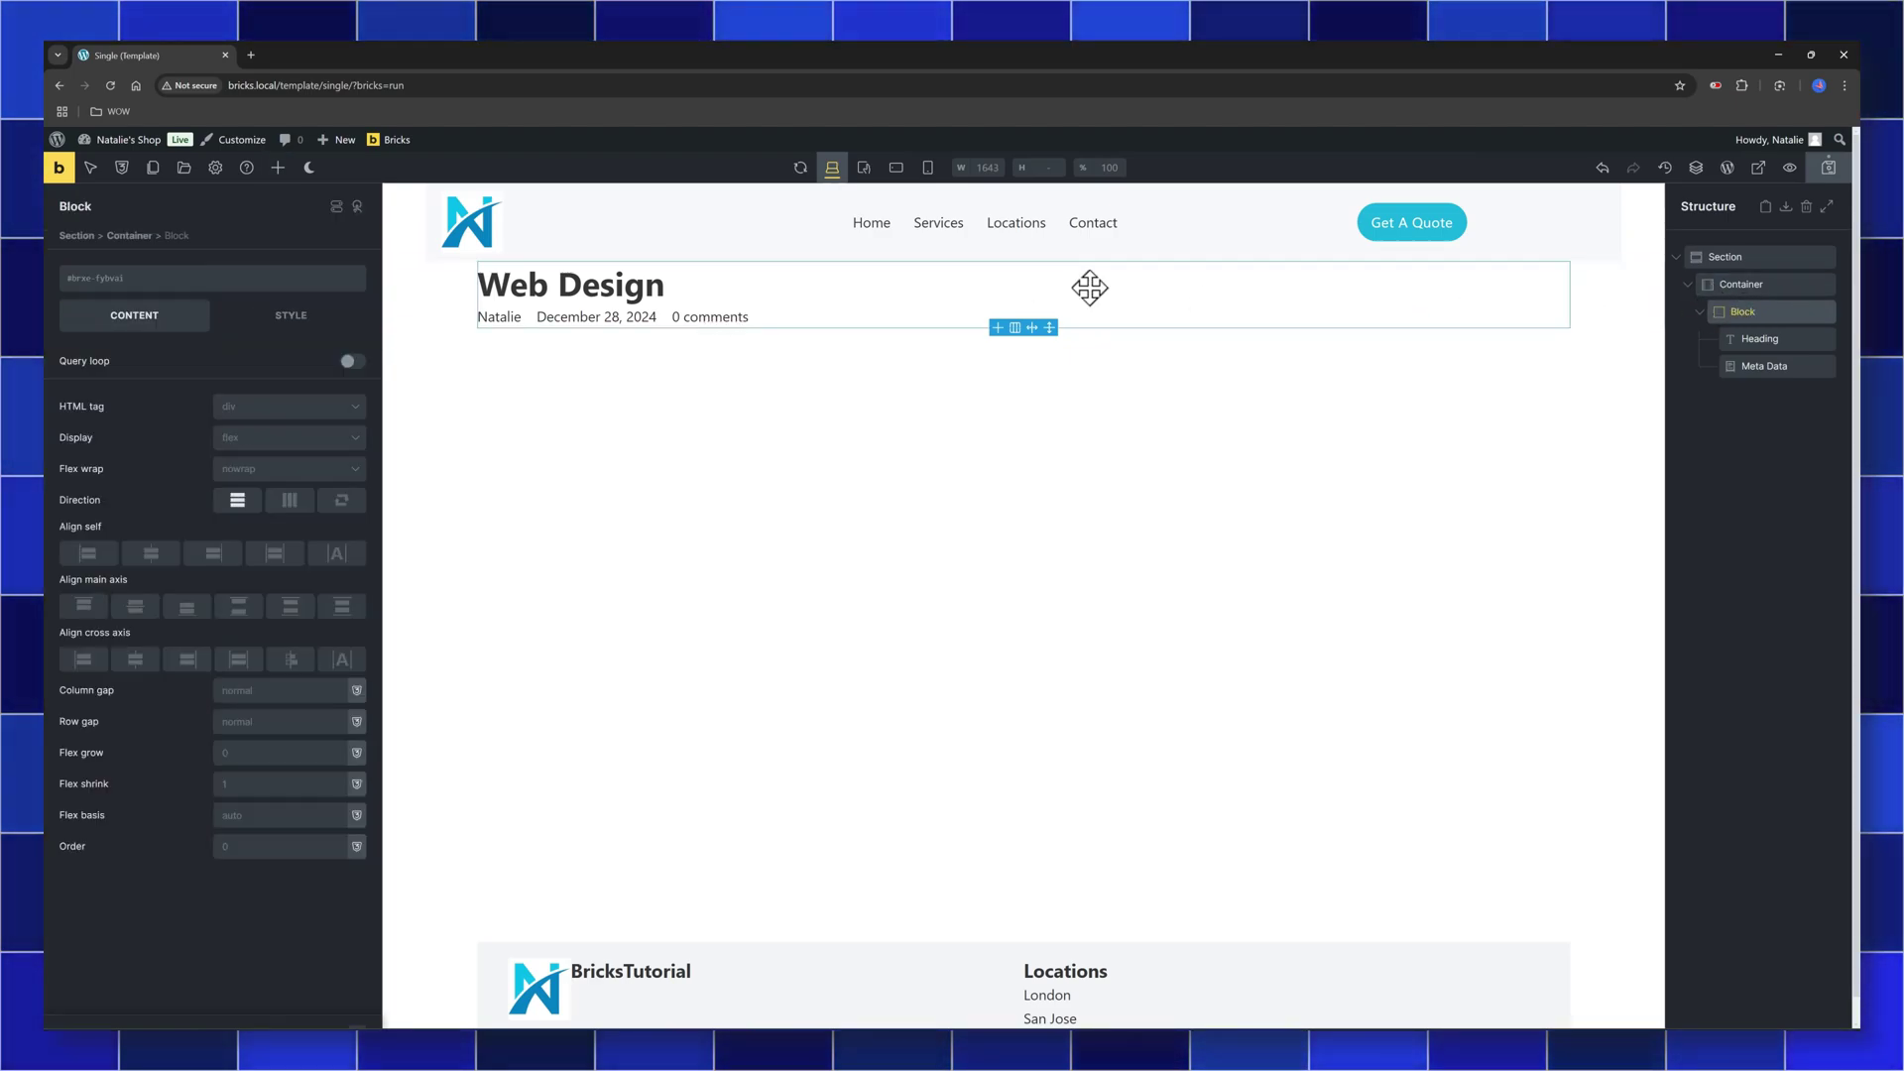
{"action": "left_click", "coordinate": [278, 166]}
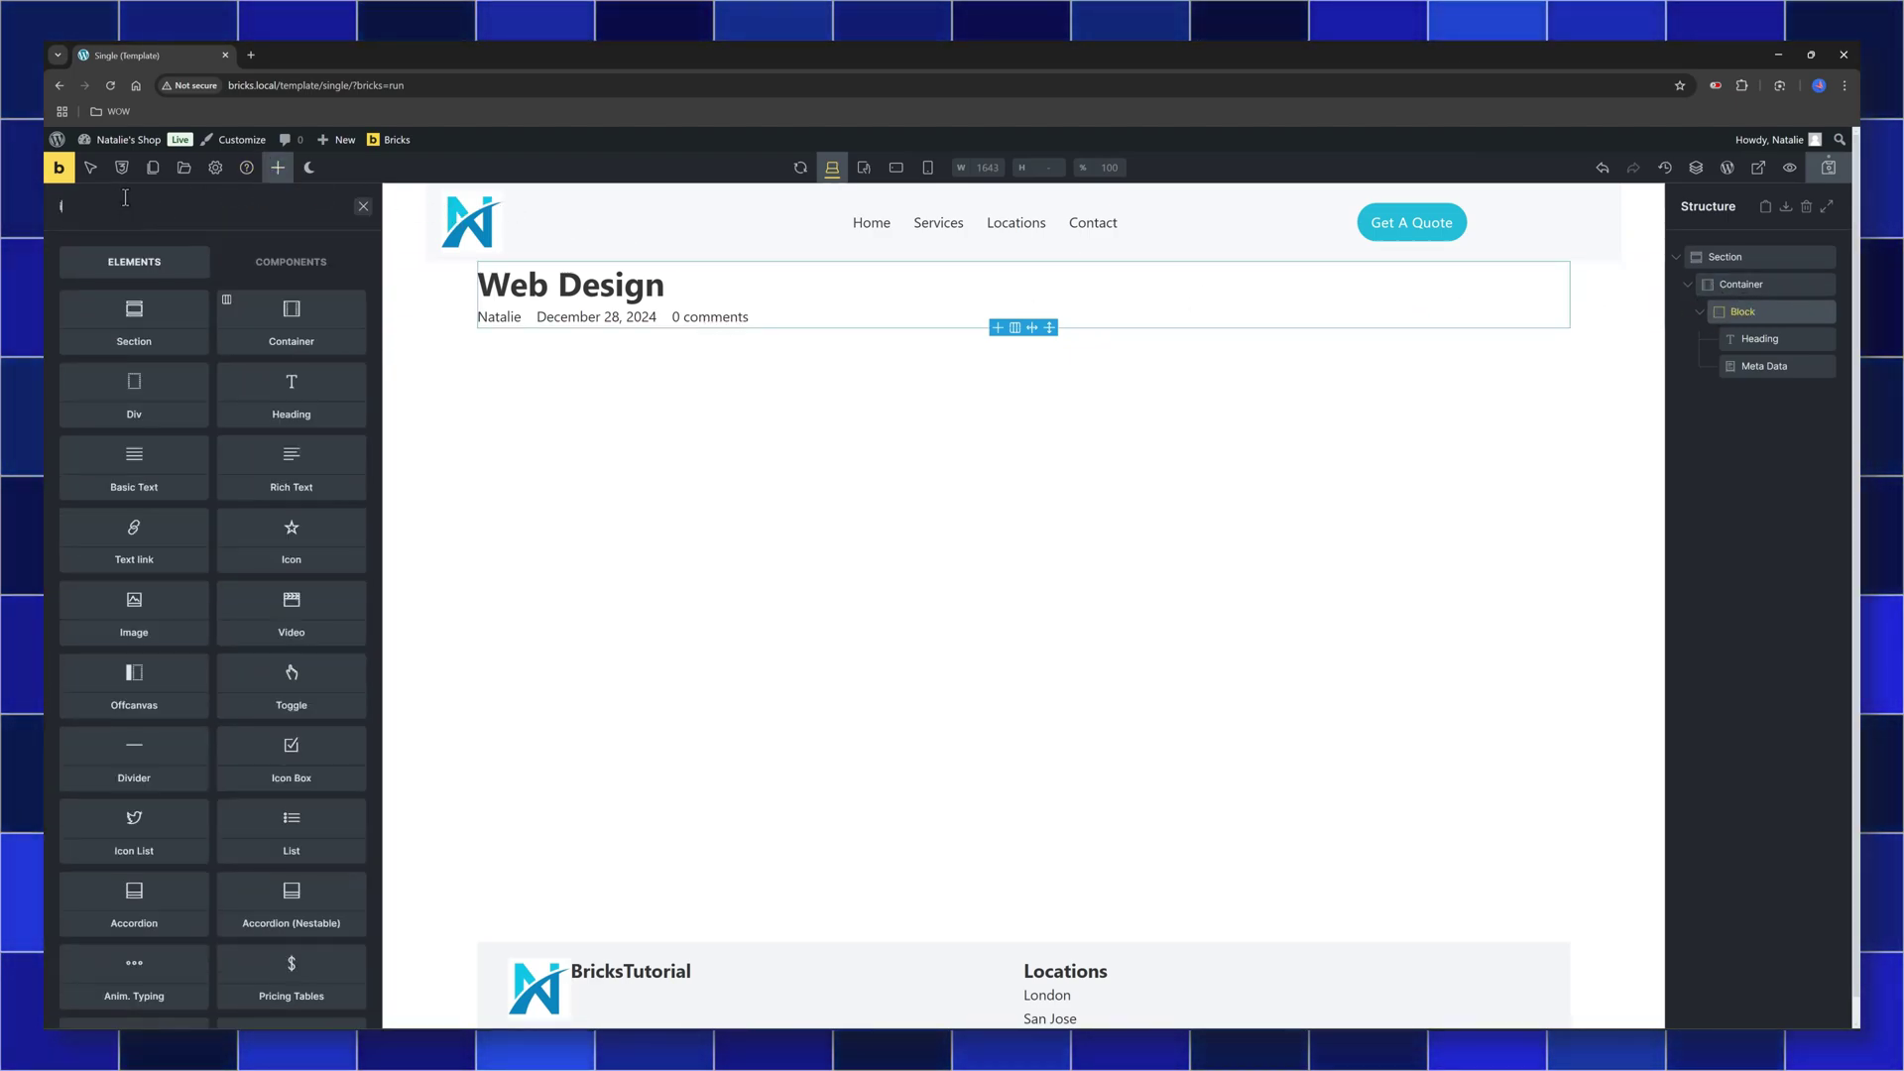
{"action": "type", "text": "image"}
{"action": "left_click_drag", "start_coordinate": [134, 337], "coordinate": [569, 348]}
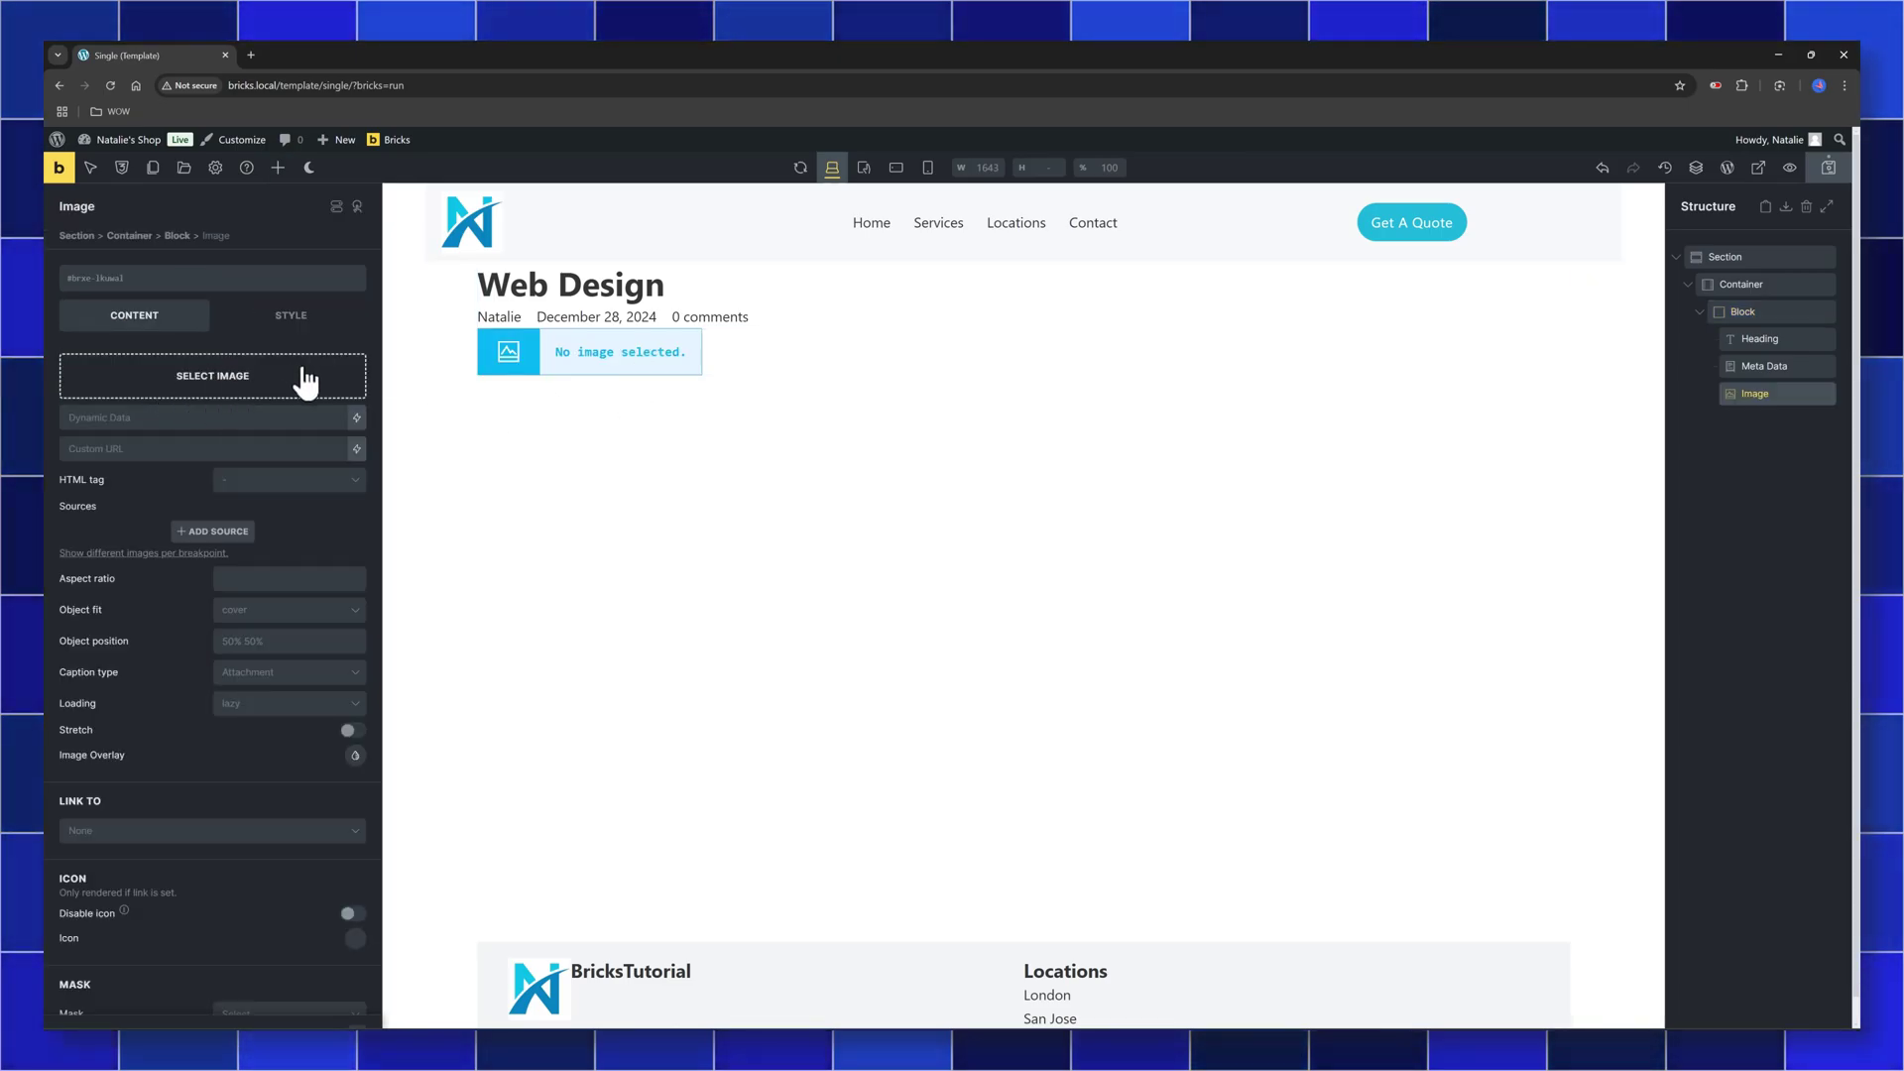
{"action": "left_click", "coordinate": [357, 418]}
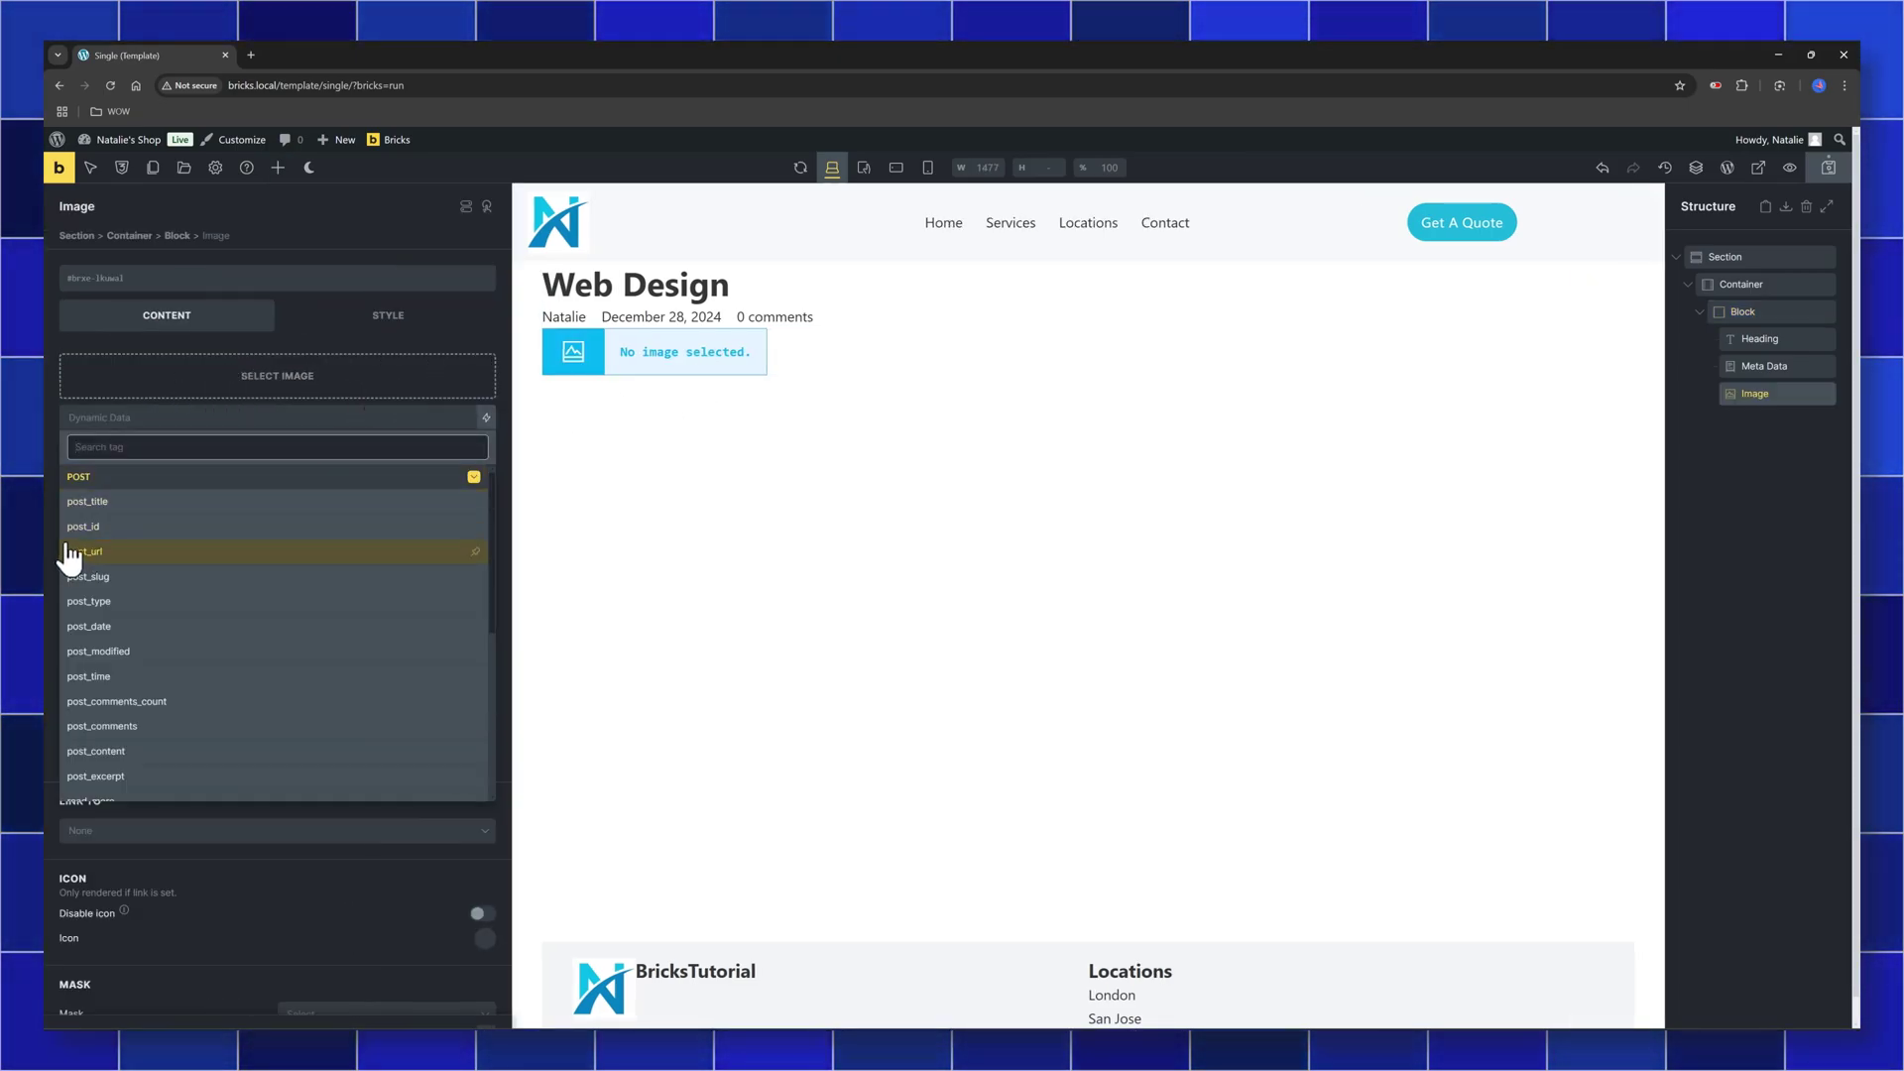
{"action": "scroll", "coordinate": [124, 729], "scroll_direction": "down", "scroll_amount": 2}
{"action": "left_click", "coordinate": [162, 684]}
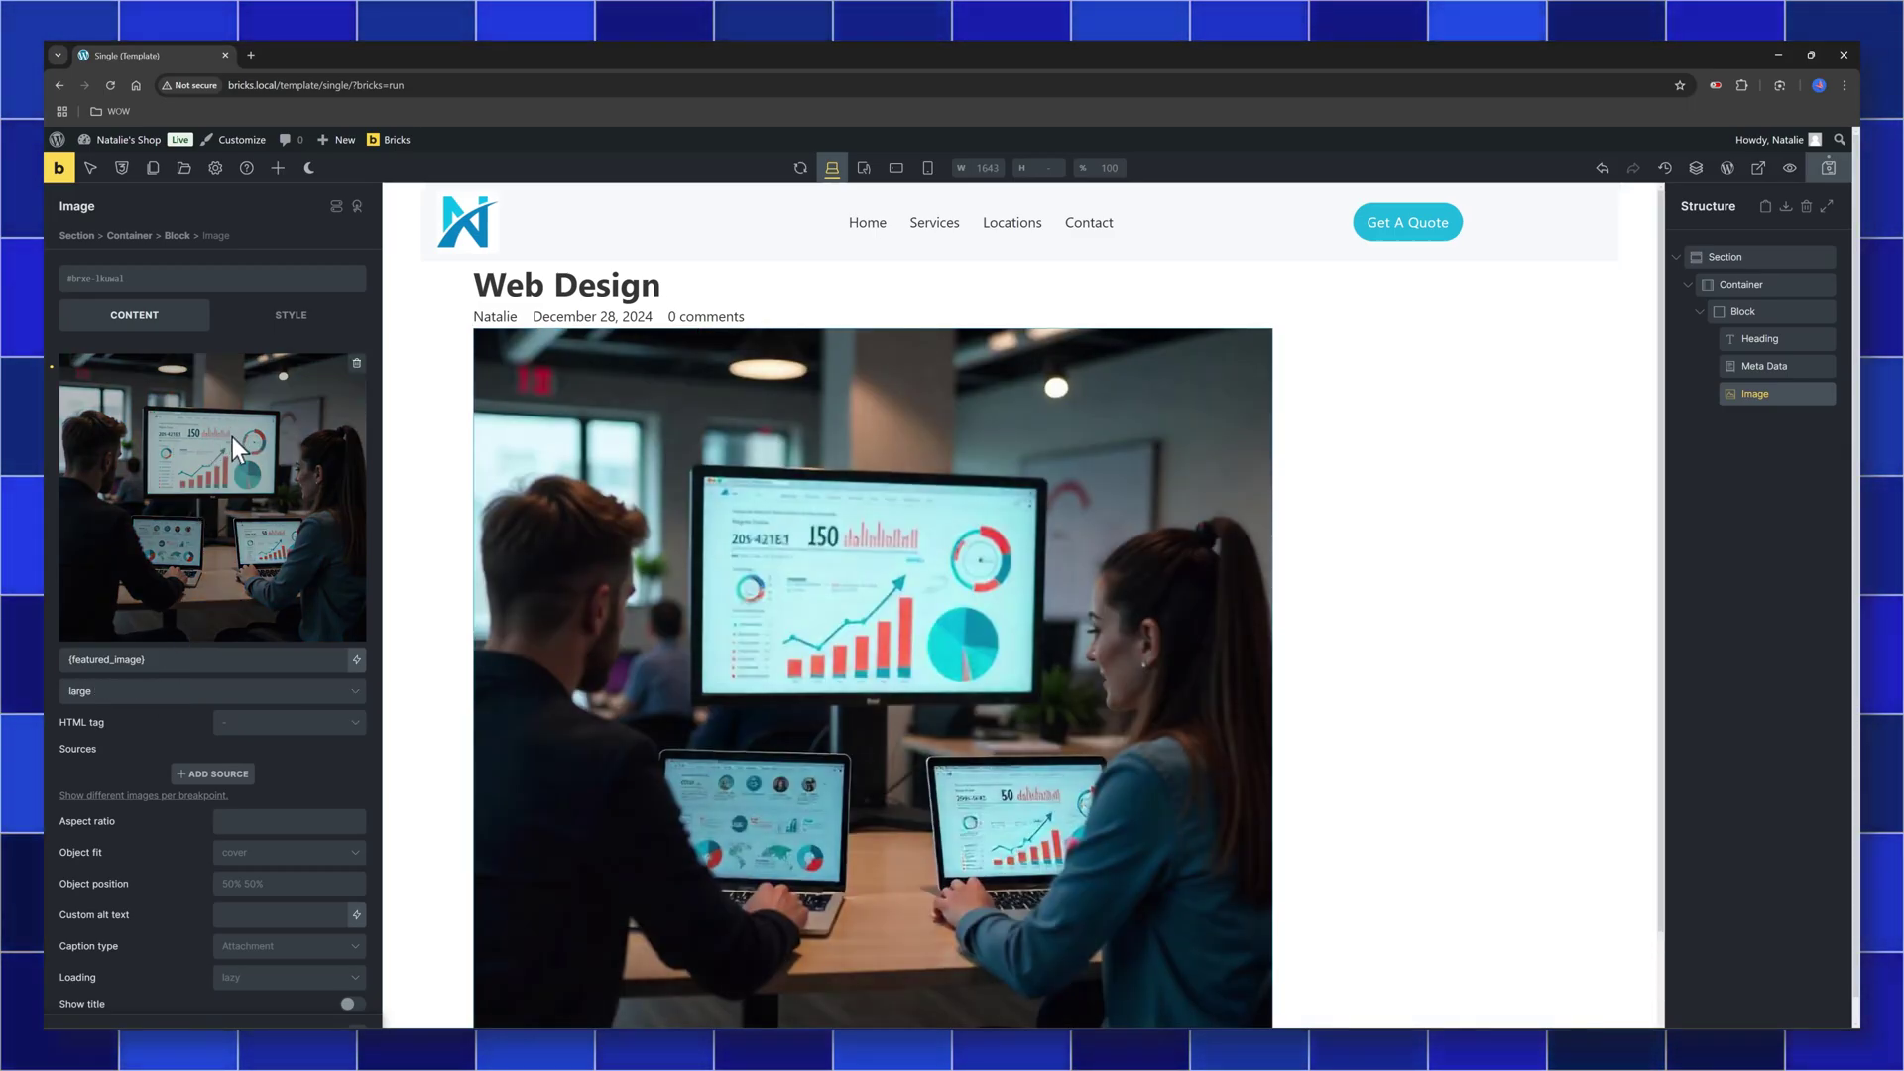
{"action": "scroll", "coordinate": [215, 573], "scroll_direction": "down", "scroll_amount": 3}
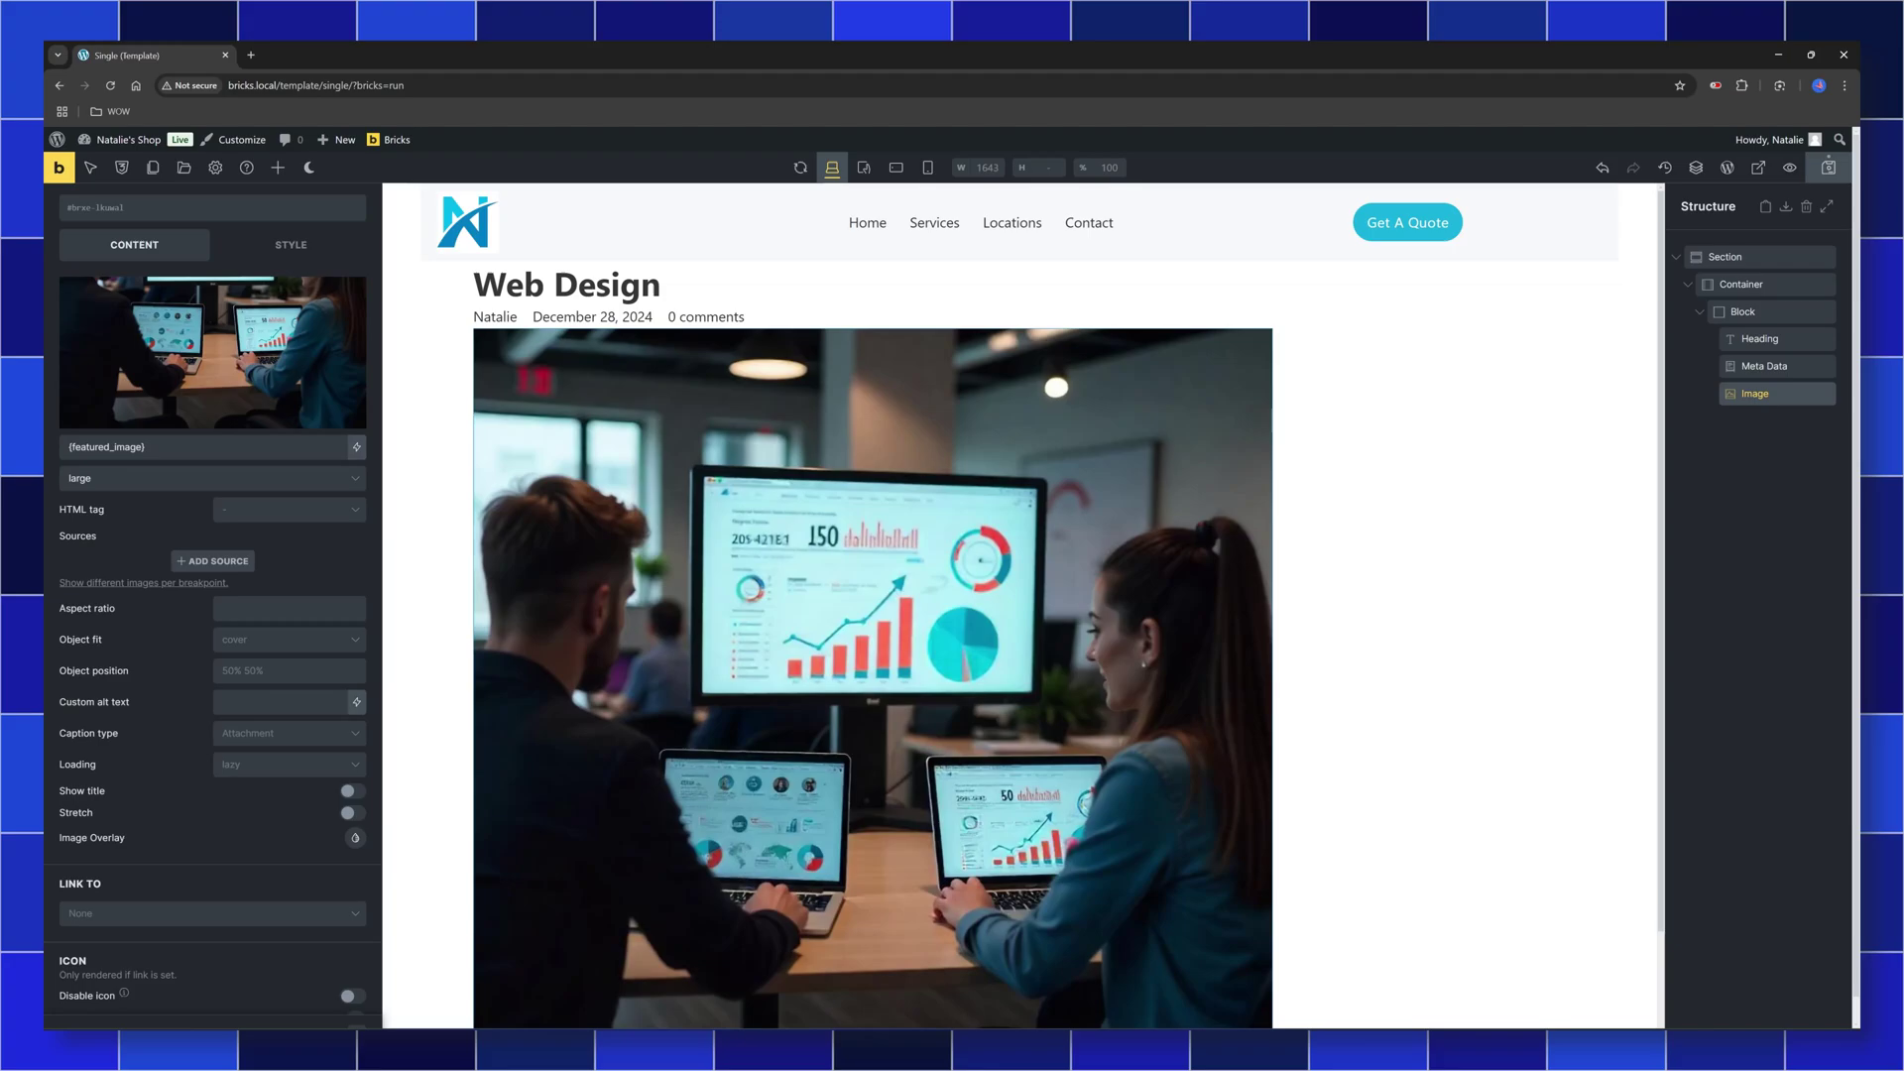
Add Post Content to the Block, then exit to the WordPress Posts list
{"action": "left_click", "coordinate": [1747, 312]}
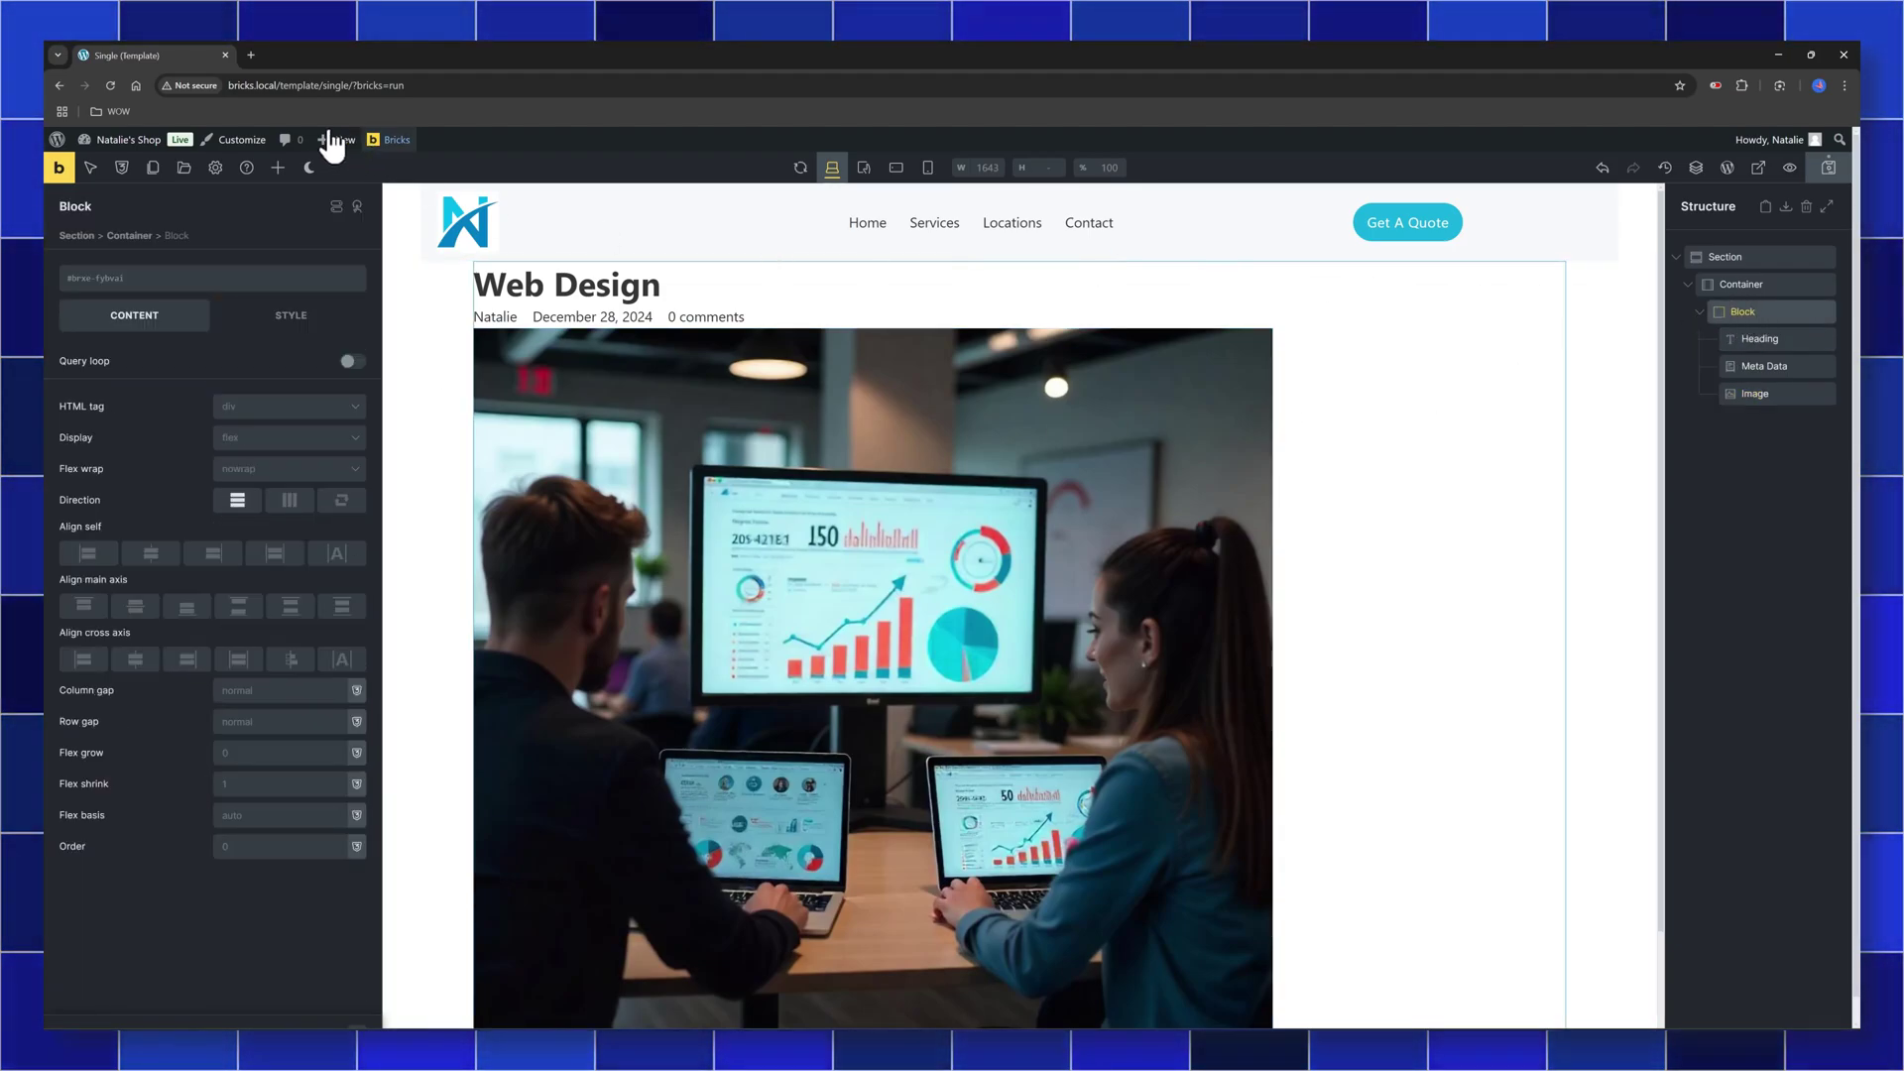
{"action": "left_click", "coordinate": [278, 168]}
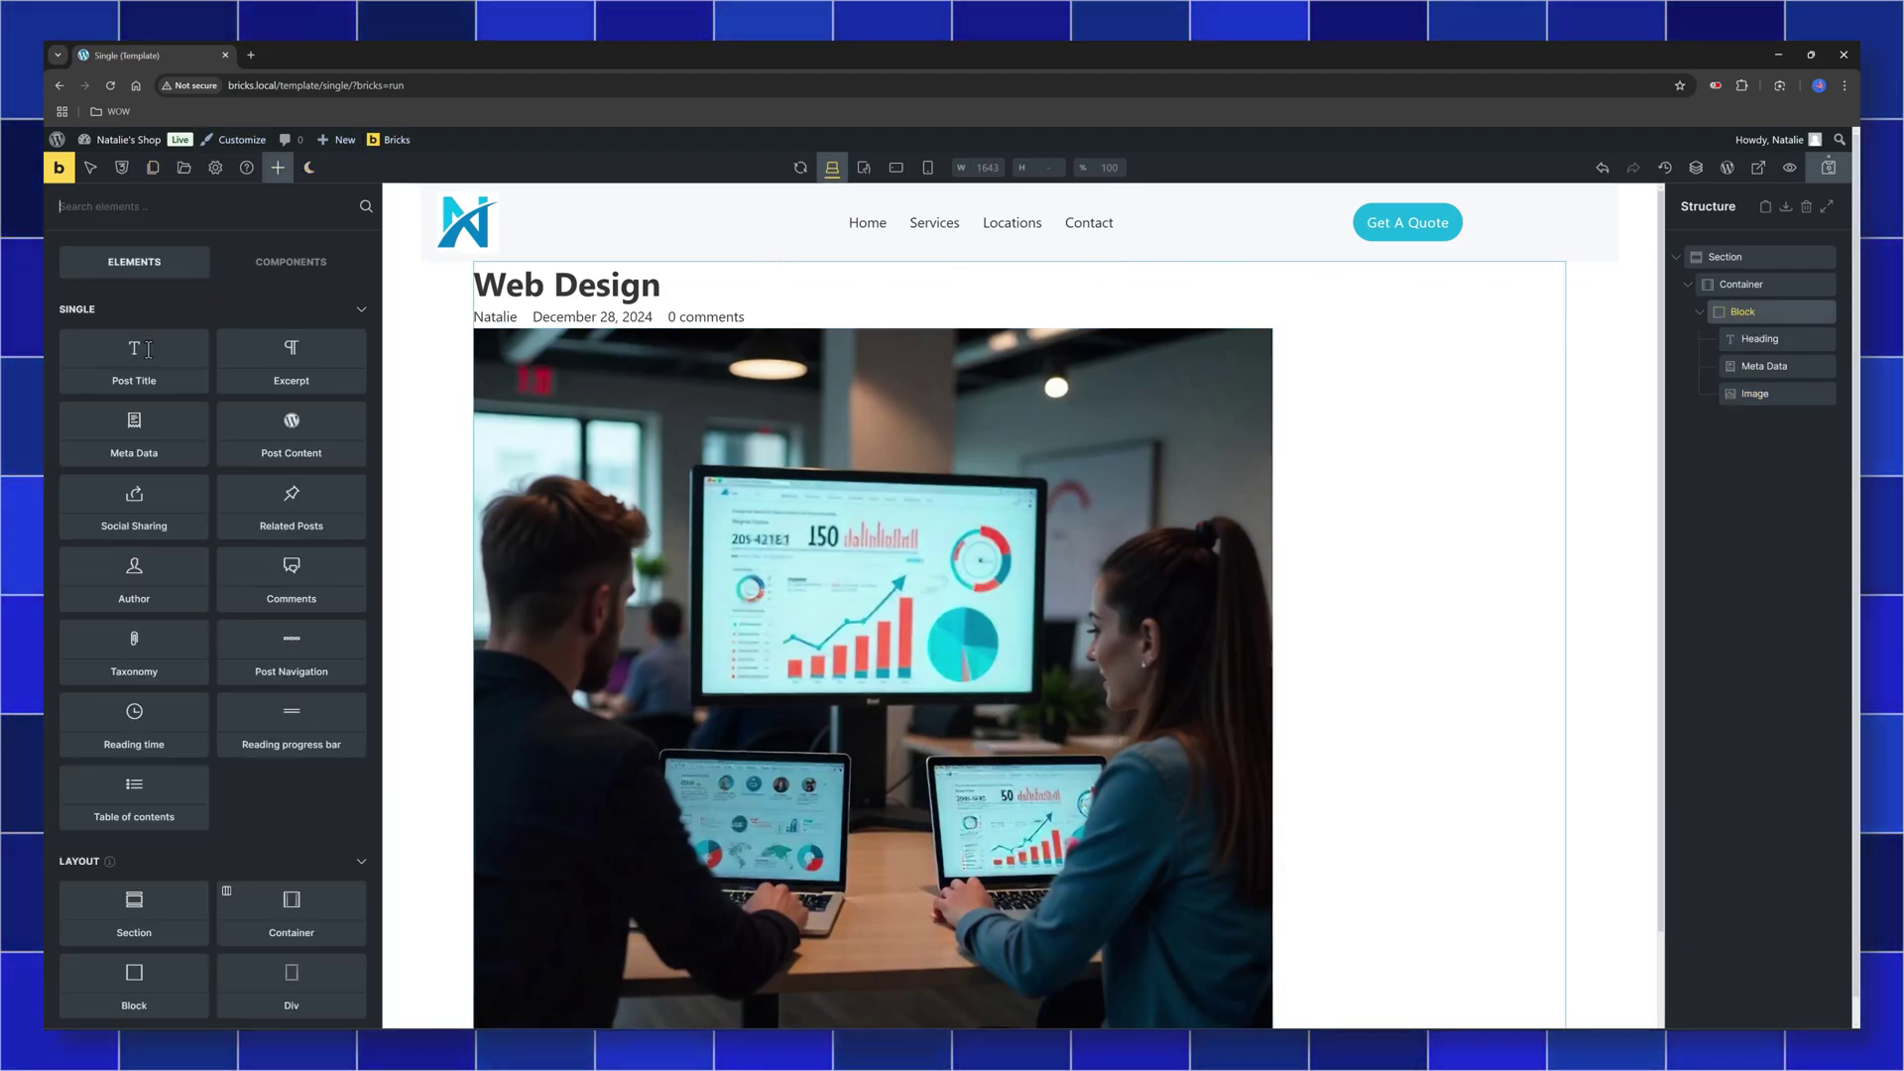
{"action": "type", "text": "Post"}
{"action": "left_click_drag", "start_coordinate": [128, 388], "coordinate": [480, 437]}
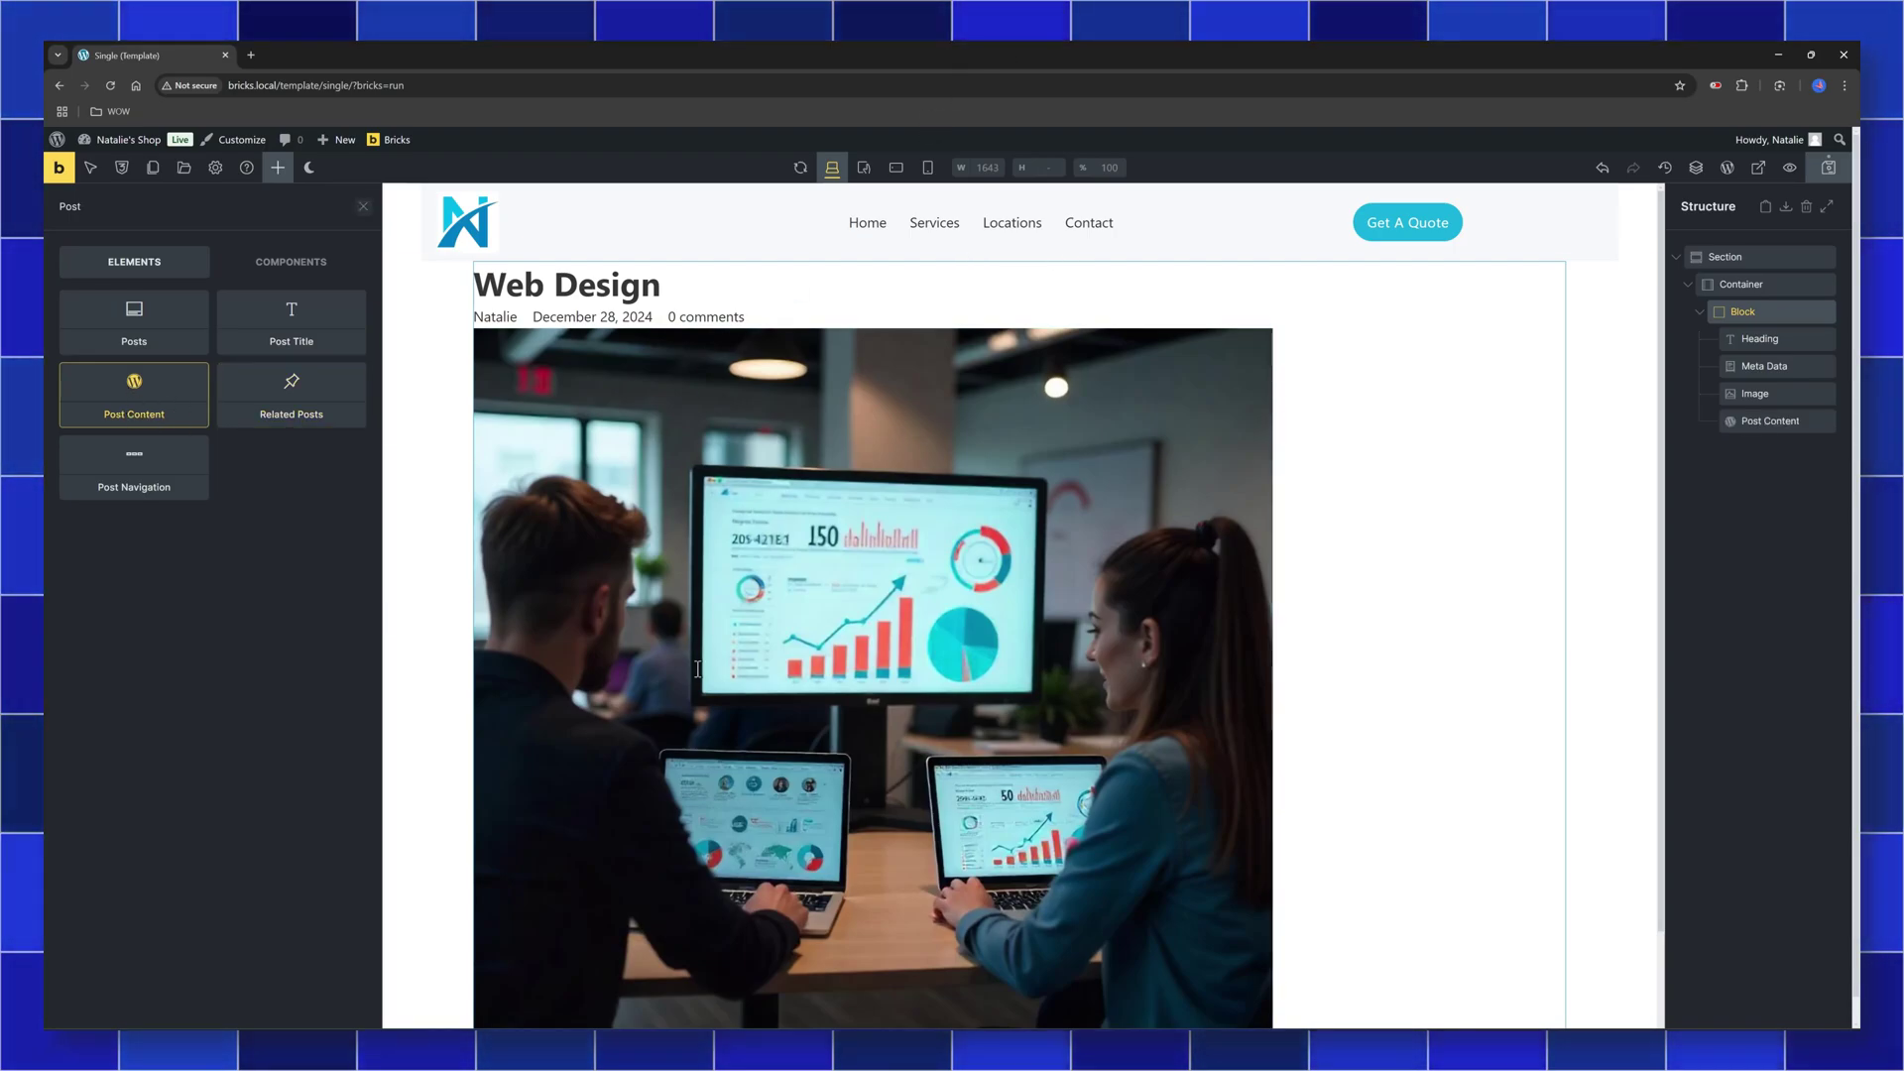
{"action": "scroll", "coordinate": [843, 714], "scroll_direction": "down", "scroll_amount": 5}
{"action": "left_click", "coordinate": [991, 764]}
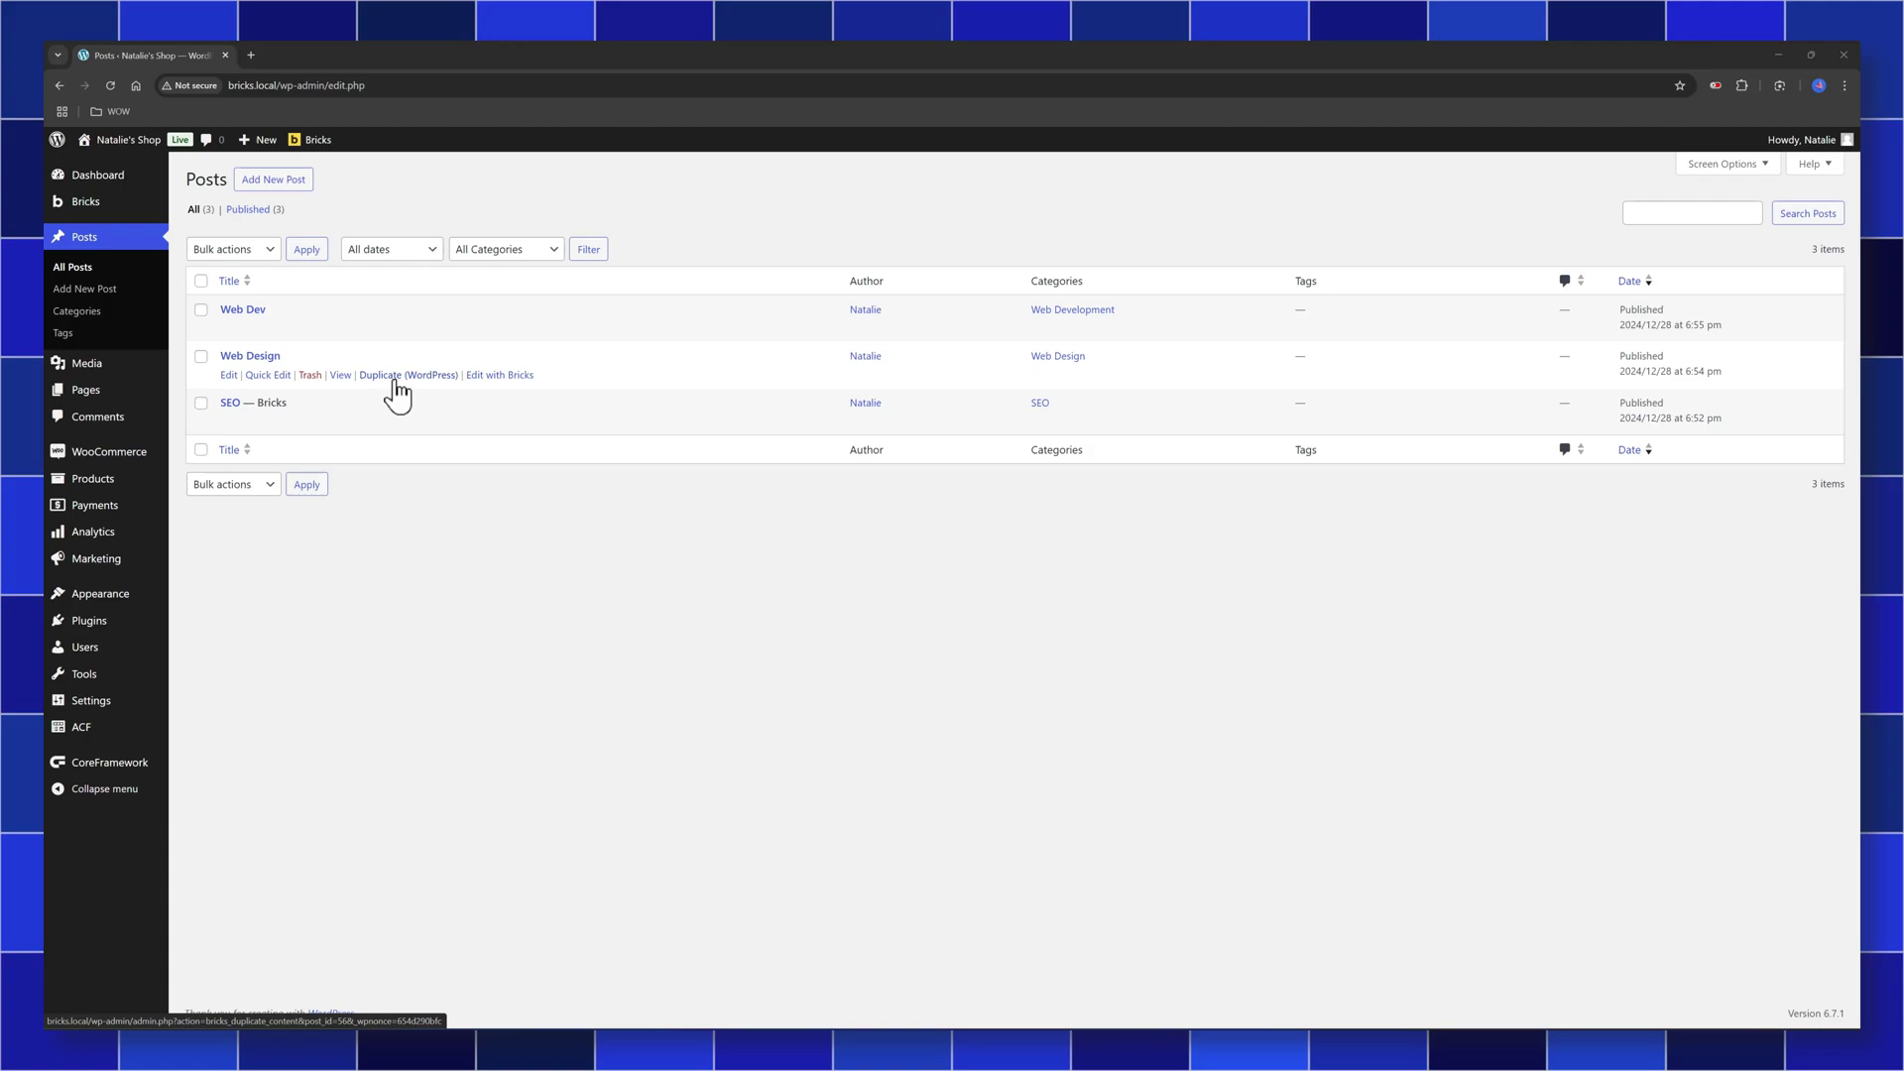
View the Web Design post on the live site, scrolling to check its featured image and content
{"action": "left_click", "coordinate": [340, 376]}
{"action": "scroll", "coordinate": [496, 434], "scroll_direction": "down", "scroll_amount": 1}
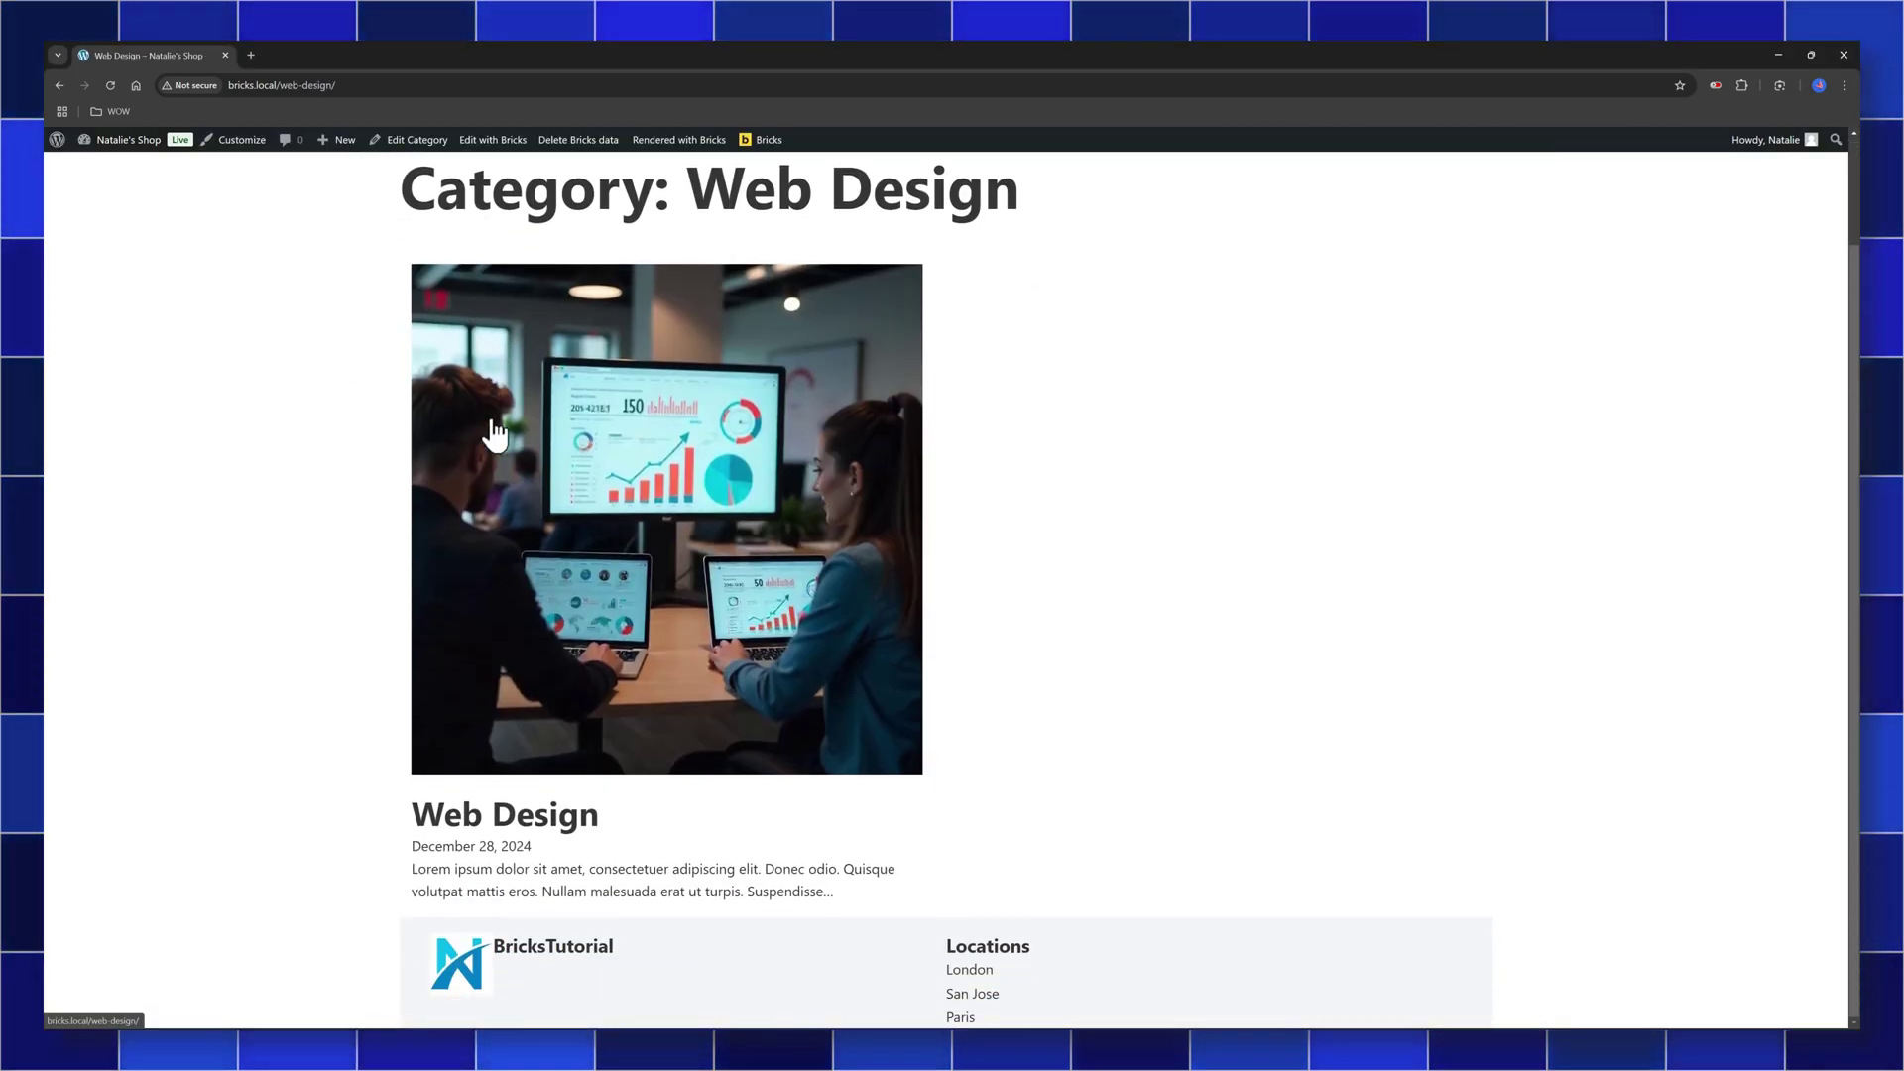
{"action": "scroll", "coordinate": [615, 448], "scroll_direction": "up", "scroll_amount": 1}
{"action": "scroll", "coordinate": [625, 432], "scroll_direction": "down", "scroll_amount": 1}
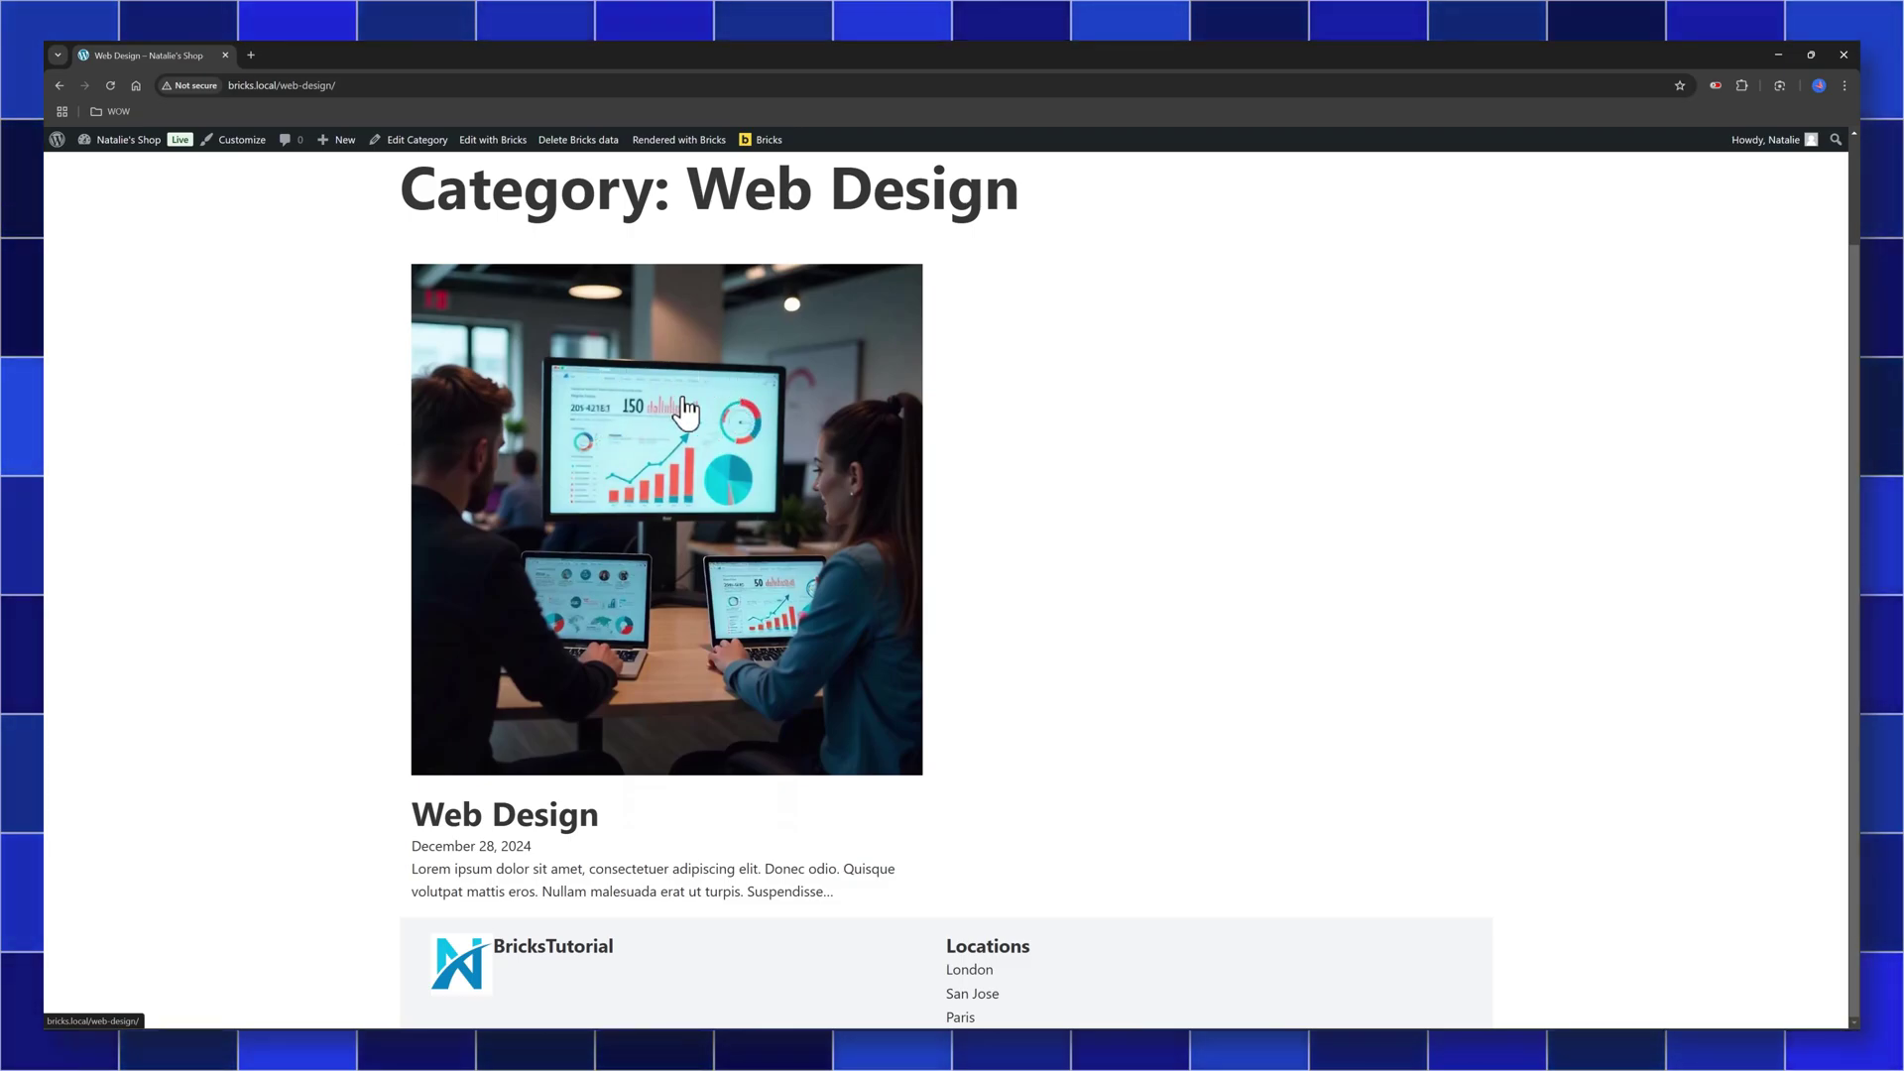
{"action": "scroll", "coordinate": [446, 373], "scroll_direction": "up", "scroll_amount": 2}
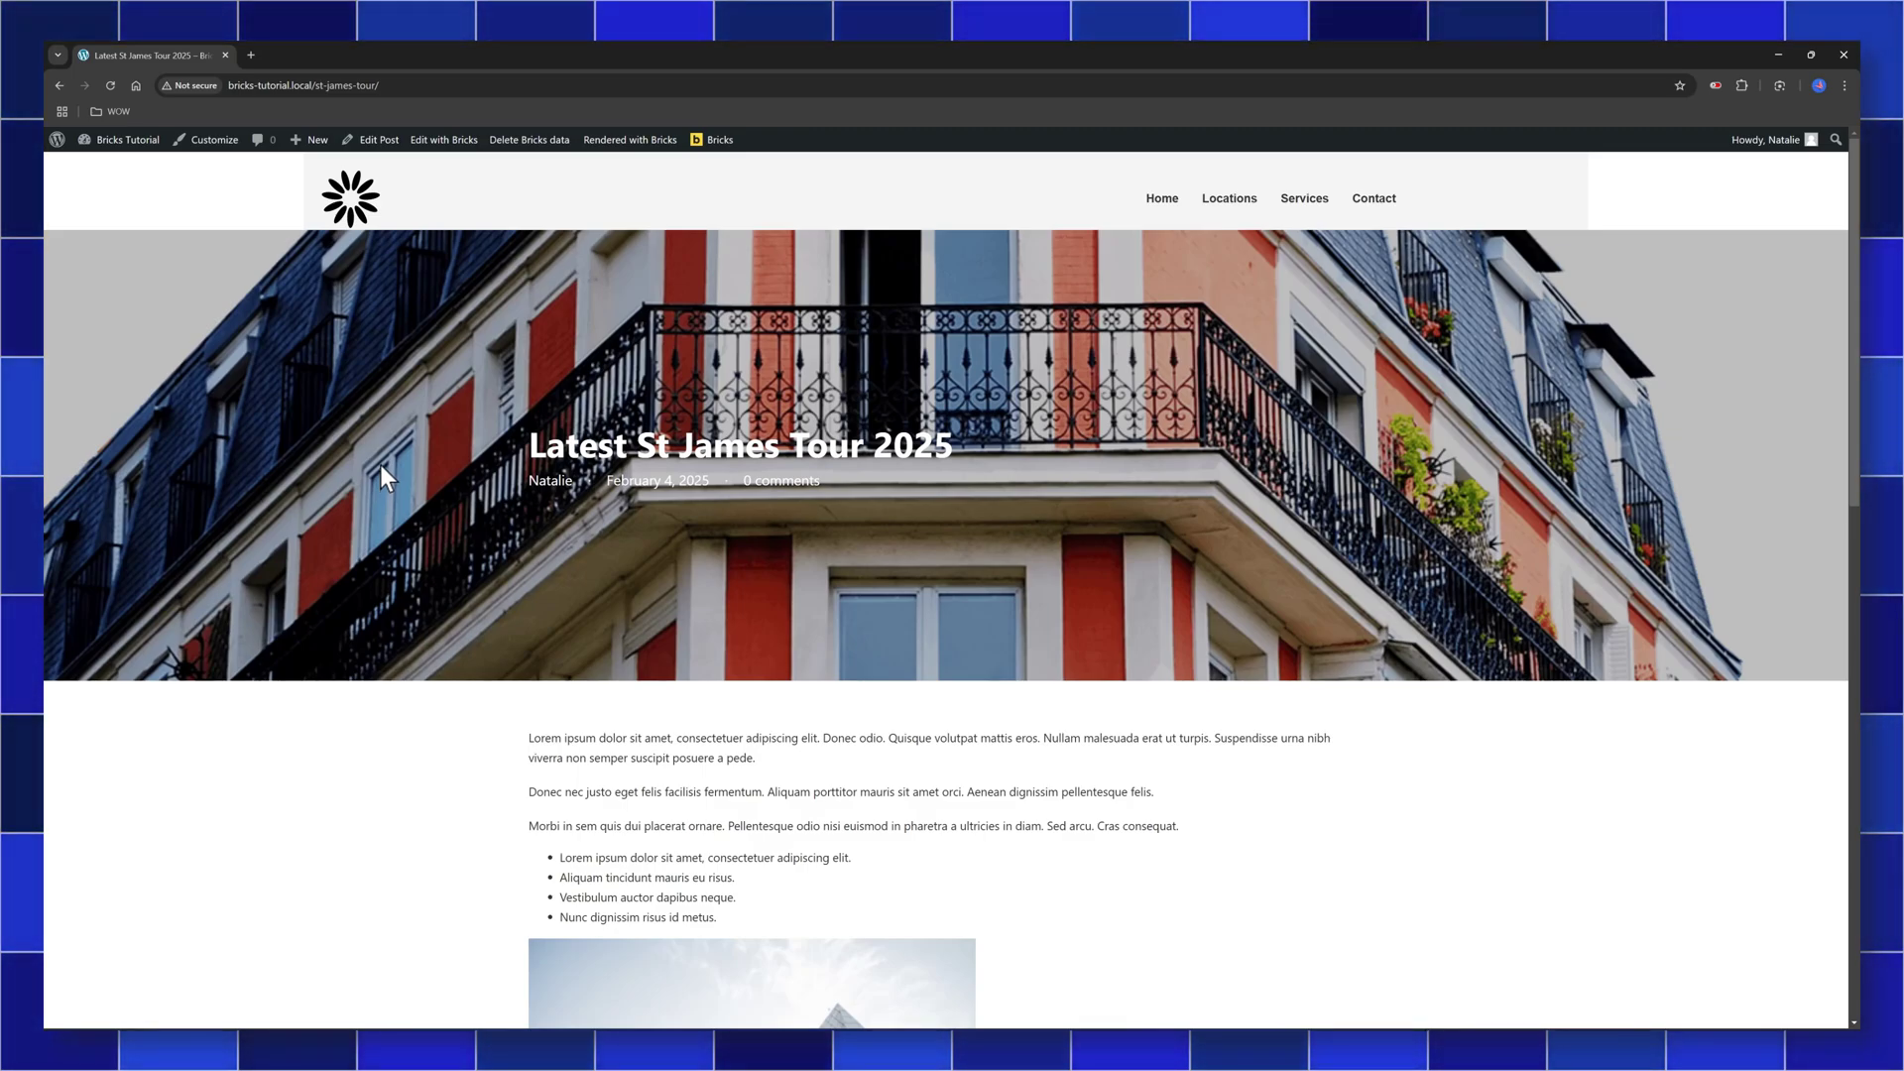
Open the Latest St James Tour 2025 post in Bricks via the admin bar's Edit with Bricks
{"action": "scroll", "coordinate": [490, 510], "scroll_direction": "down", "scroll_amount": 1}
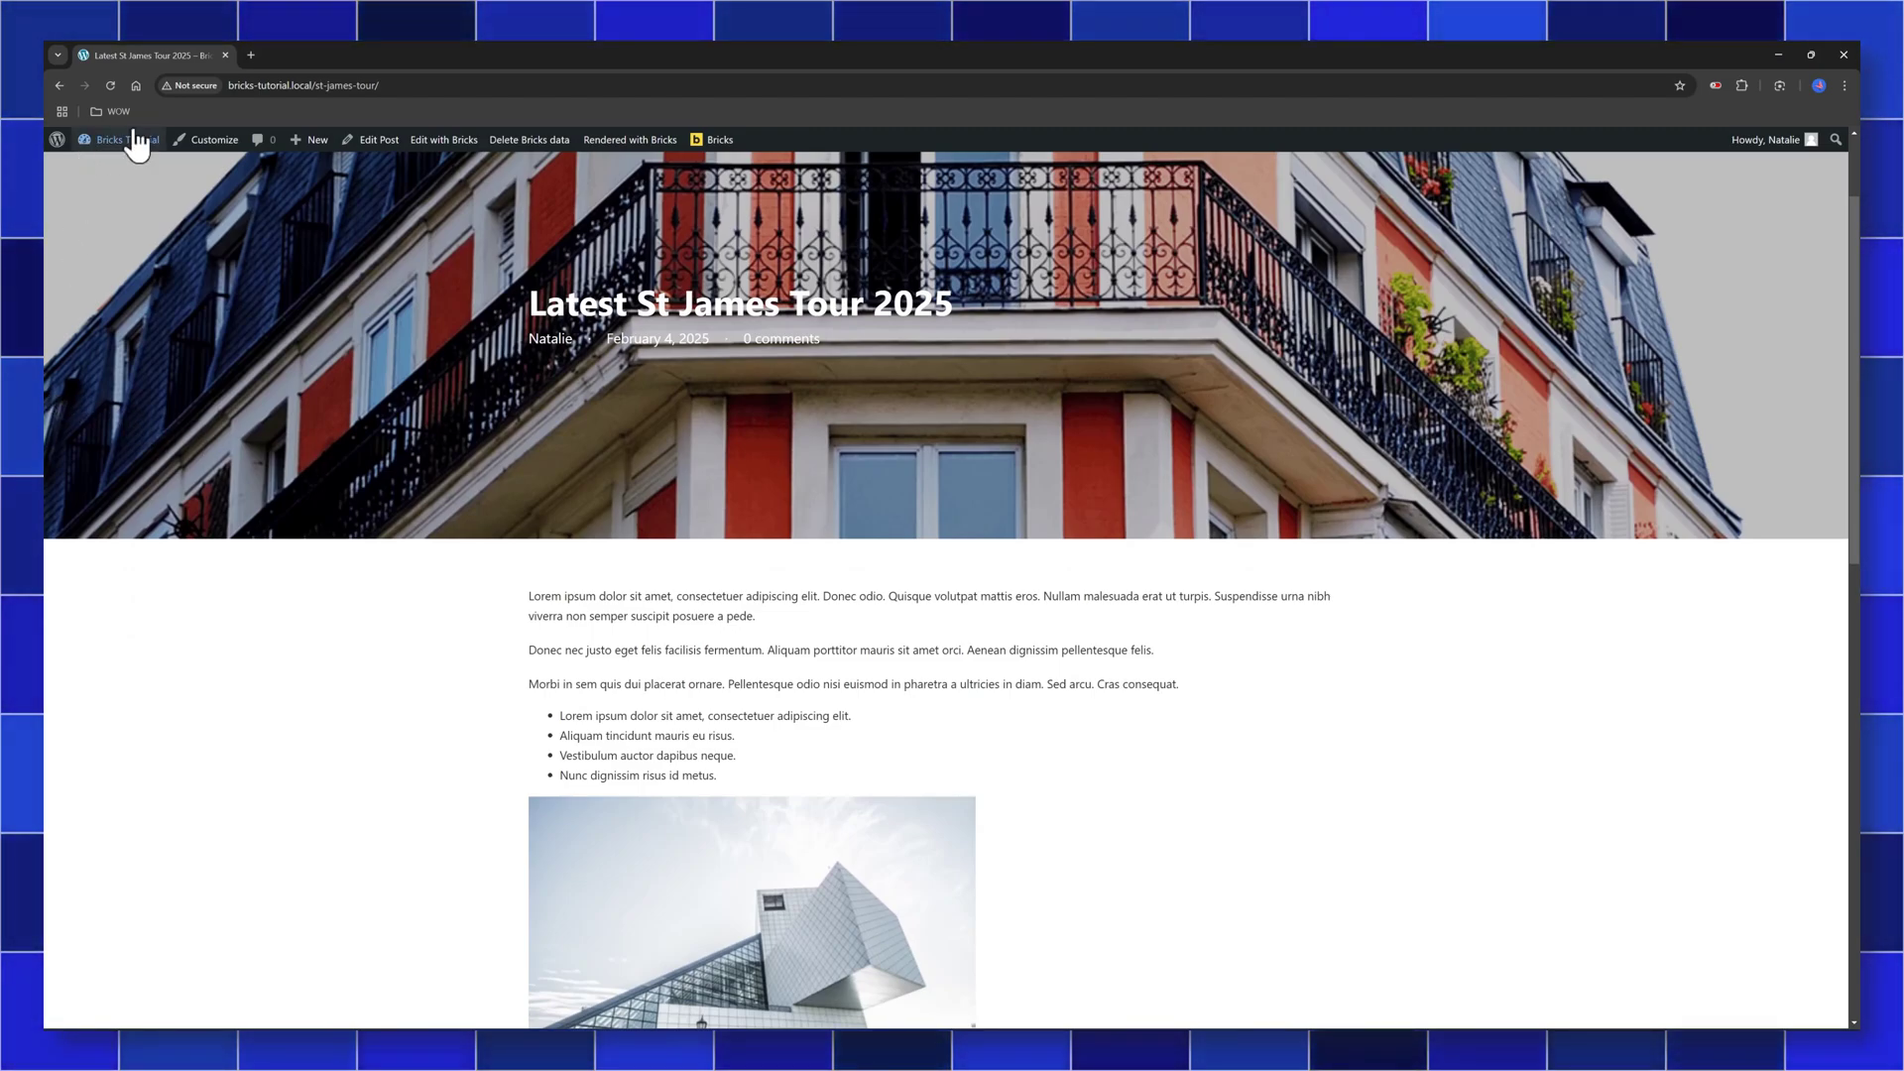
{"action": "mouse_move", "coordinate": [128, 139]}
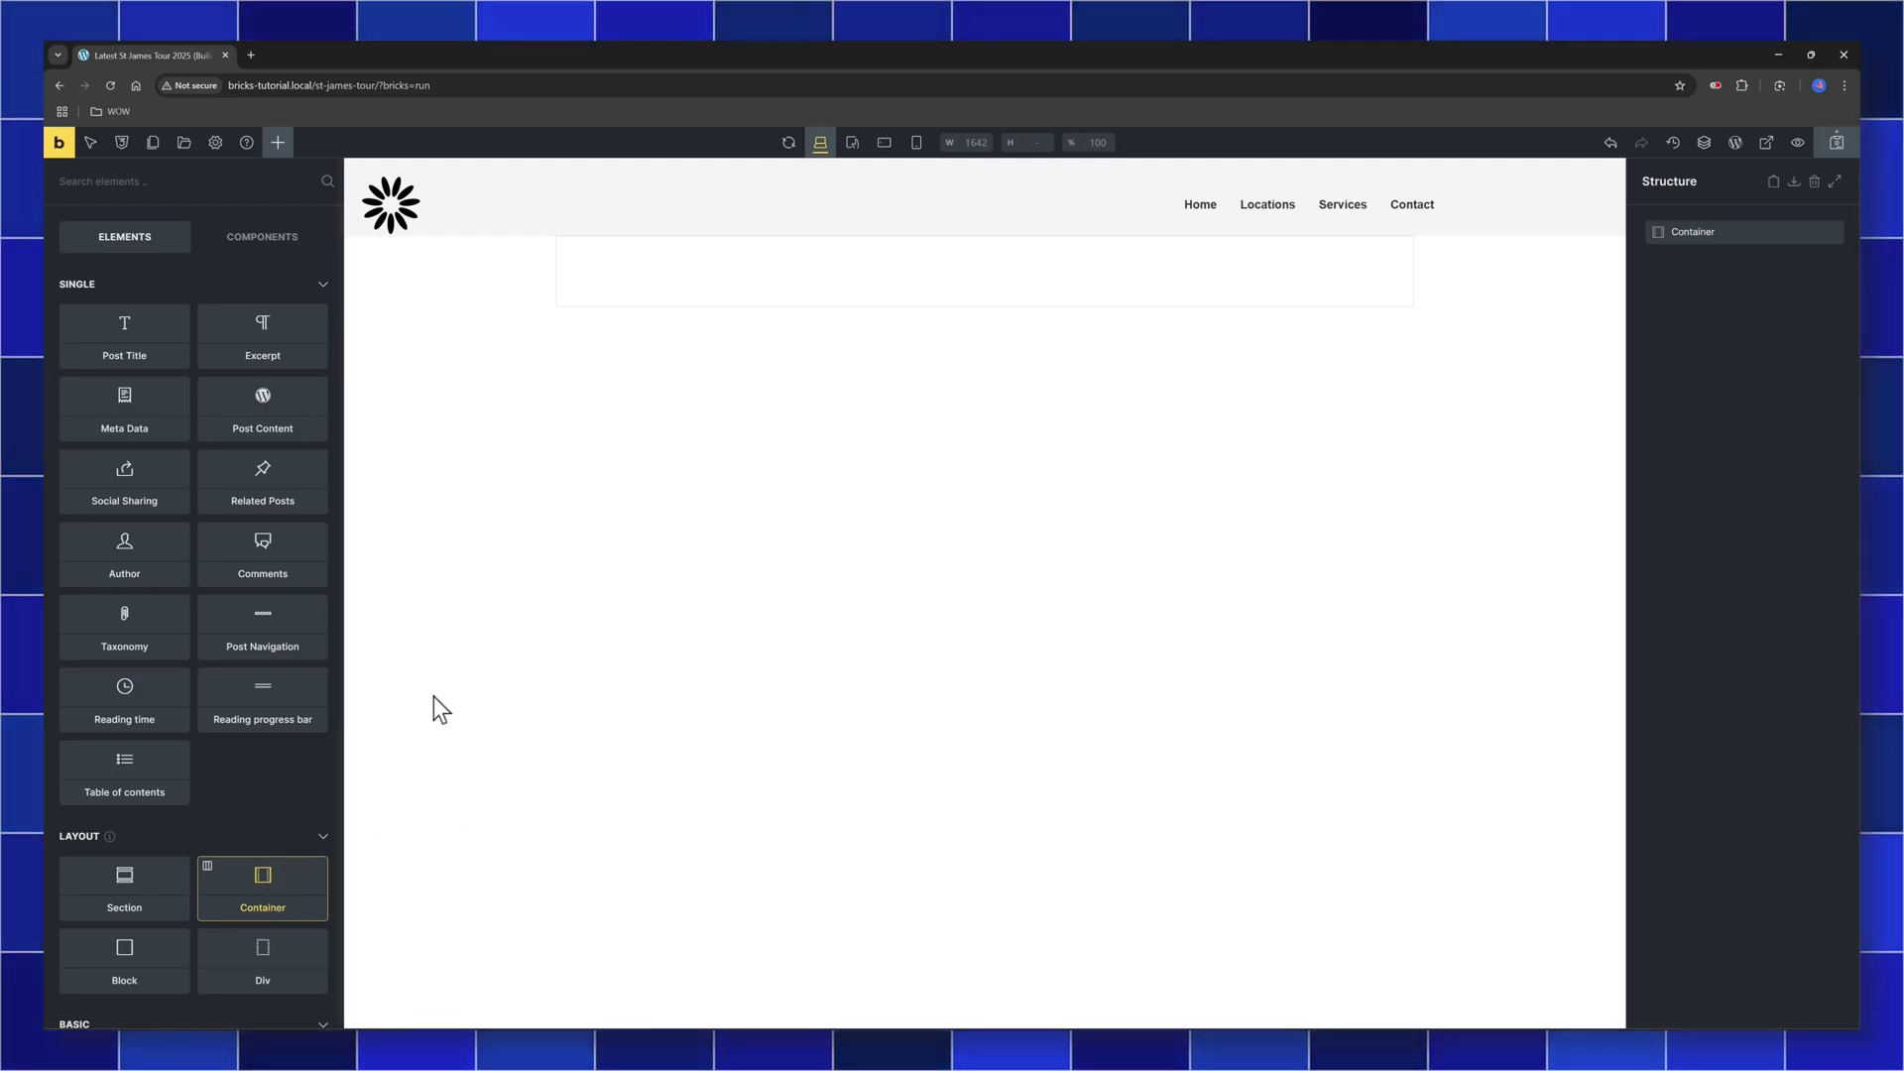
Add a Div inside the empty Container
{"action": "left_click", "coordinate": [1759, 234]}
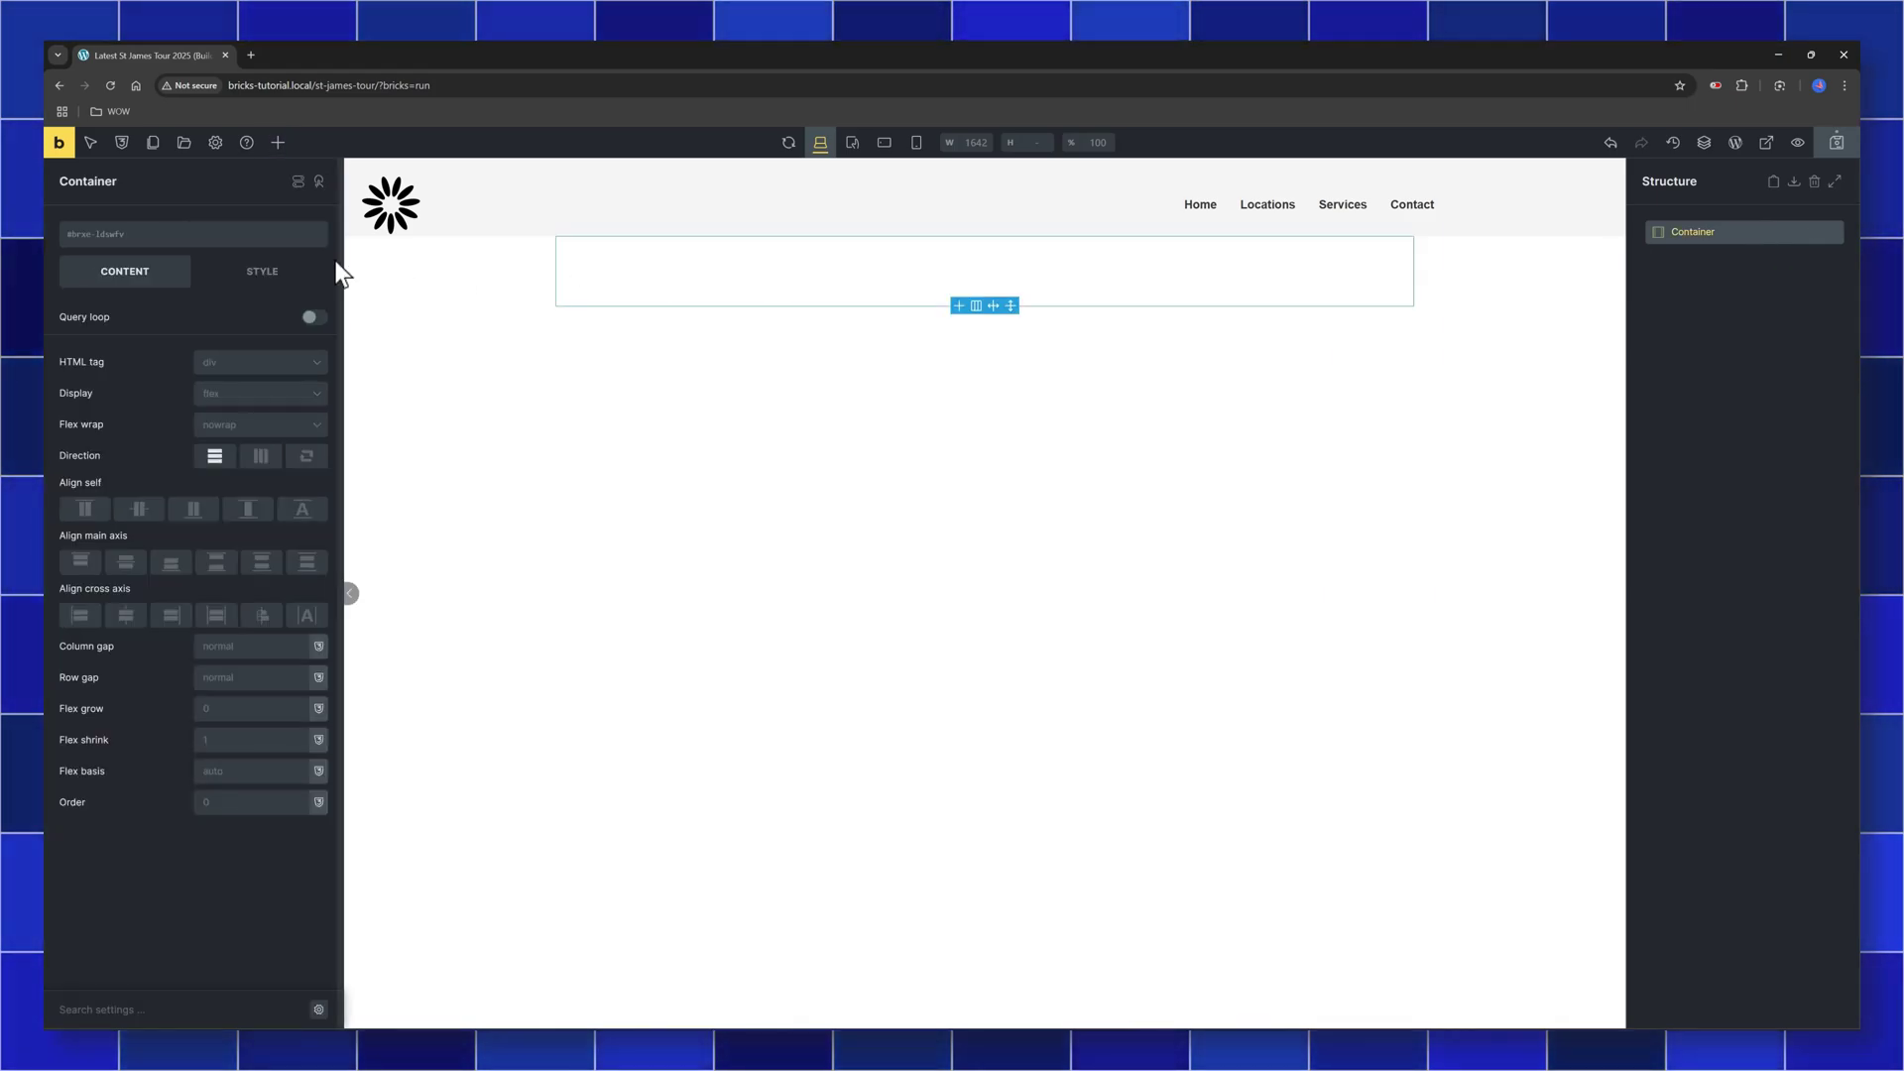
{"action": "left_click", "coordinate": [274, 144]}
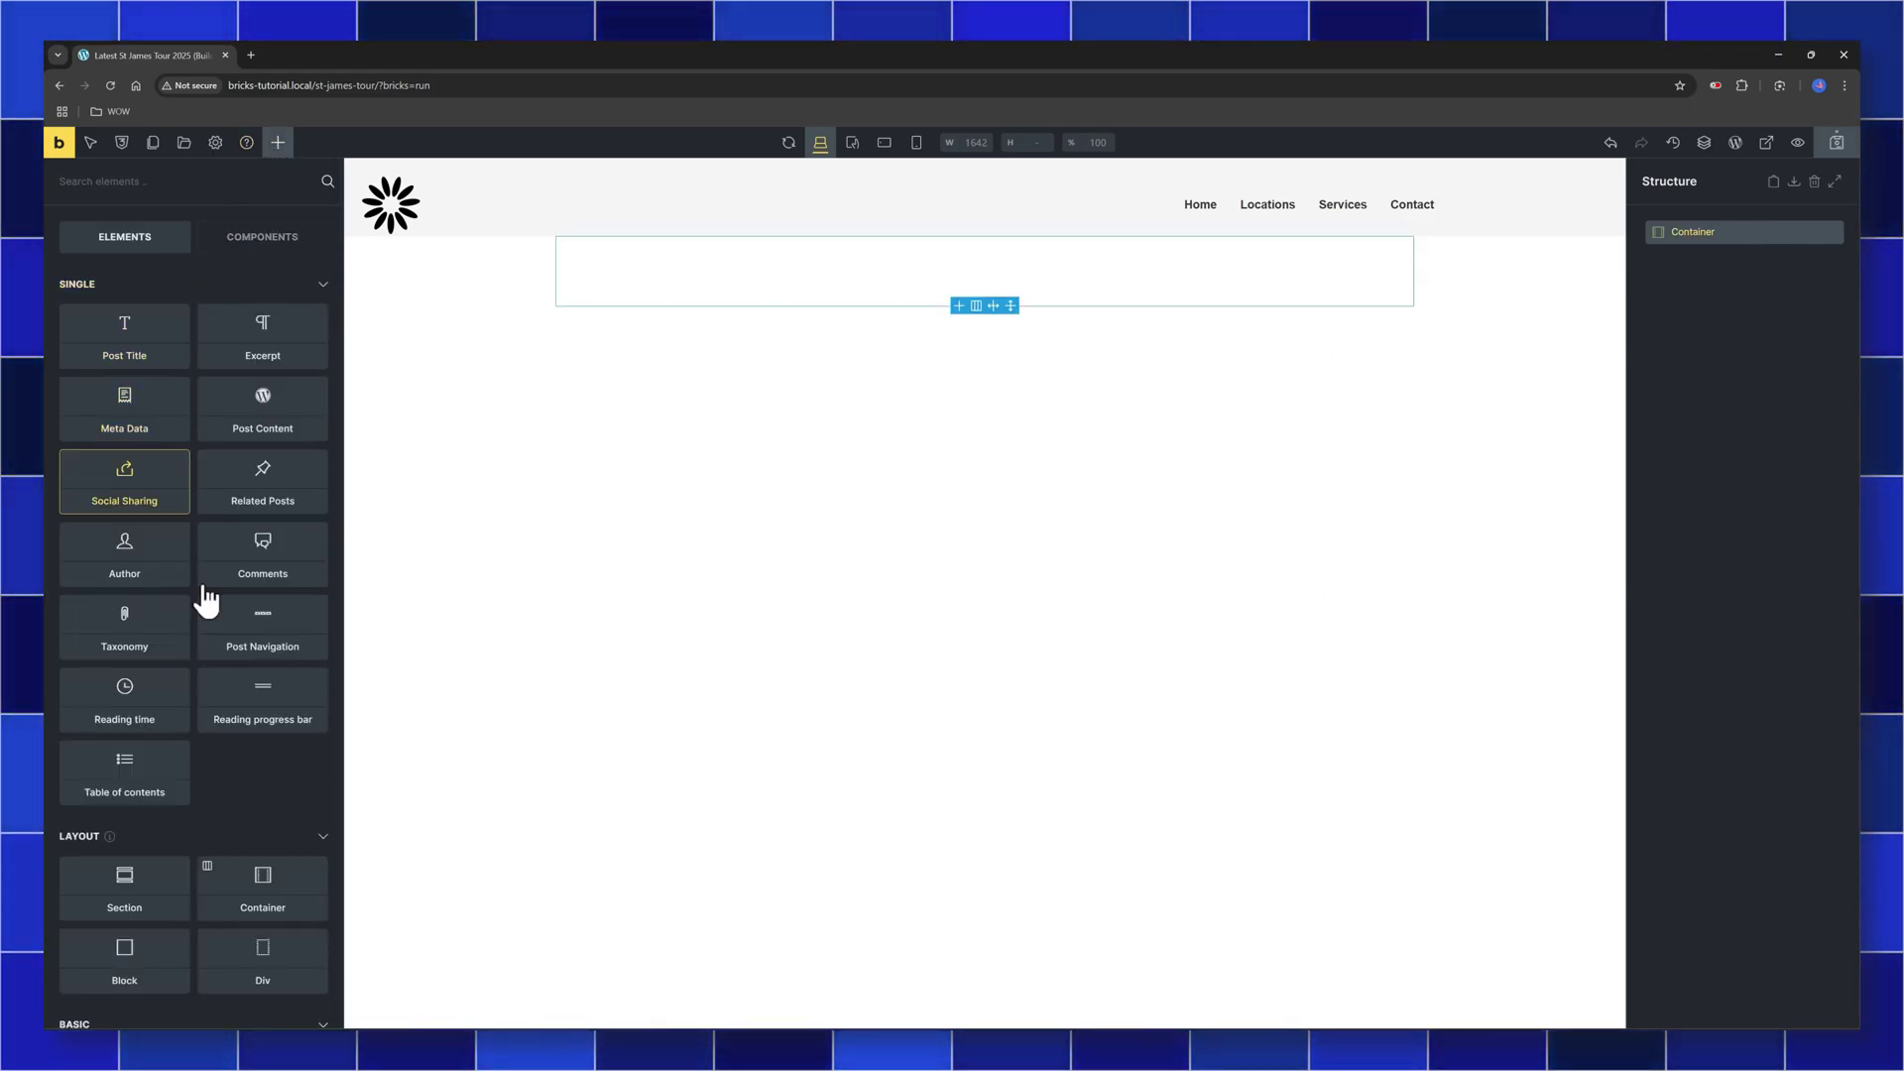
{"action": "left_click", "coordinate": [263, 959]}
{"action": "left_click", "coordinate": [1744, 262]}
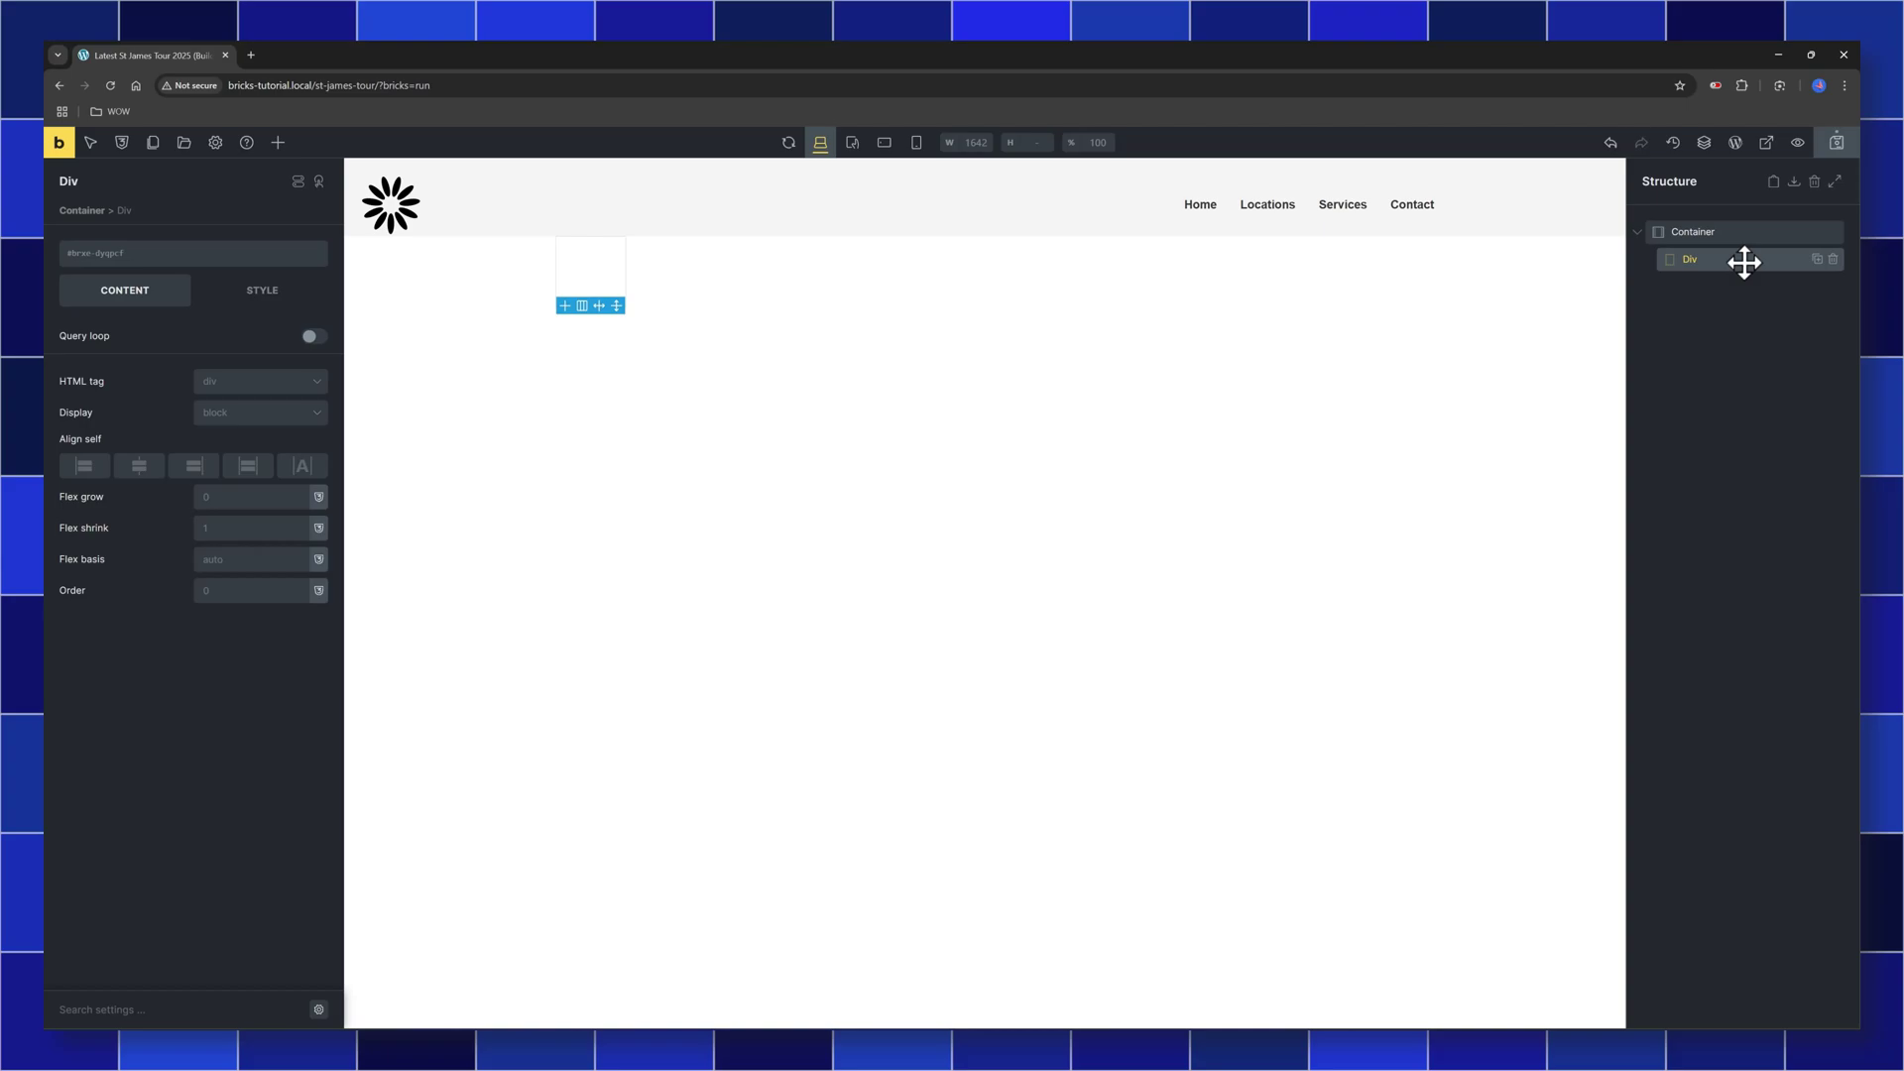
Enable a query loop on the Div with query type Posts
{"action": "left_click", "coordinate": [315, 337]}
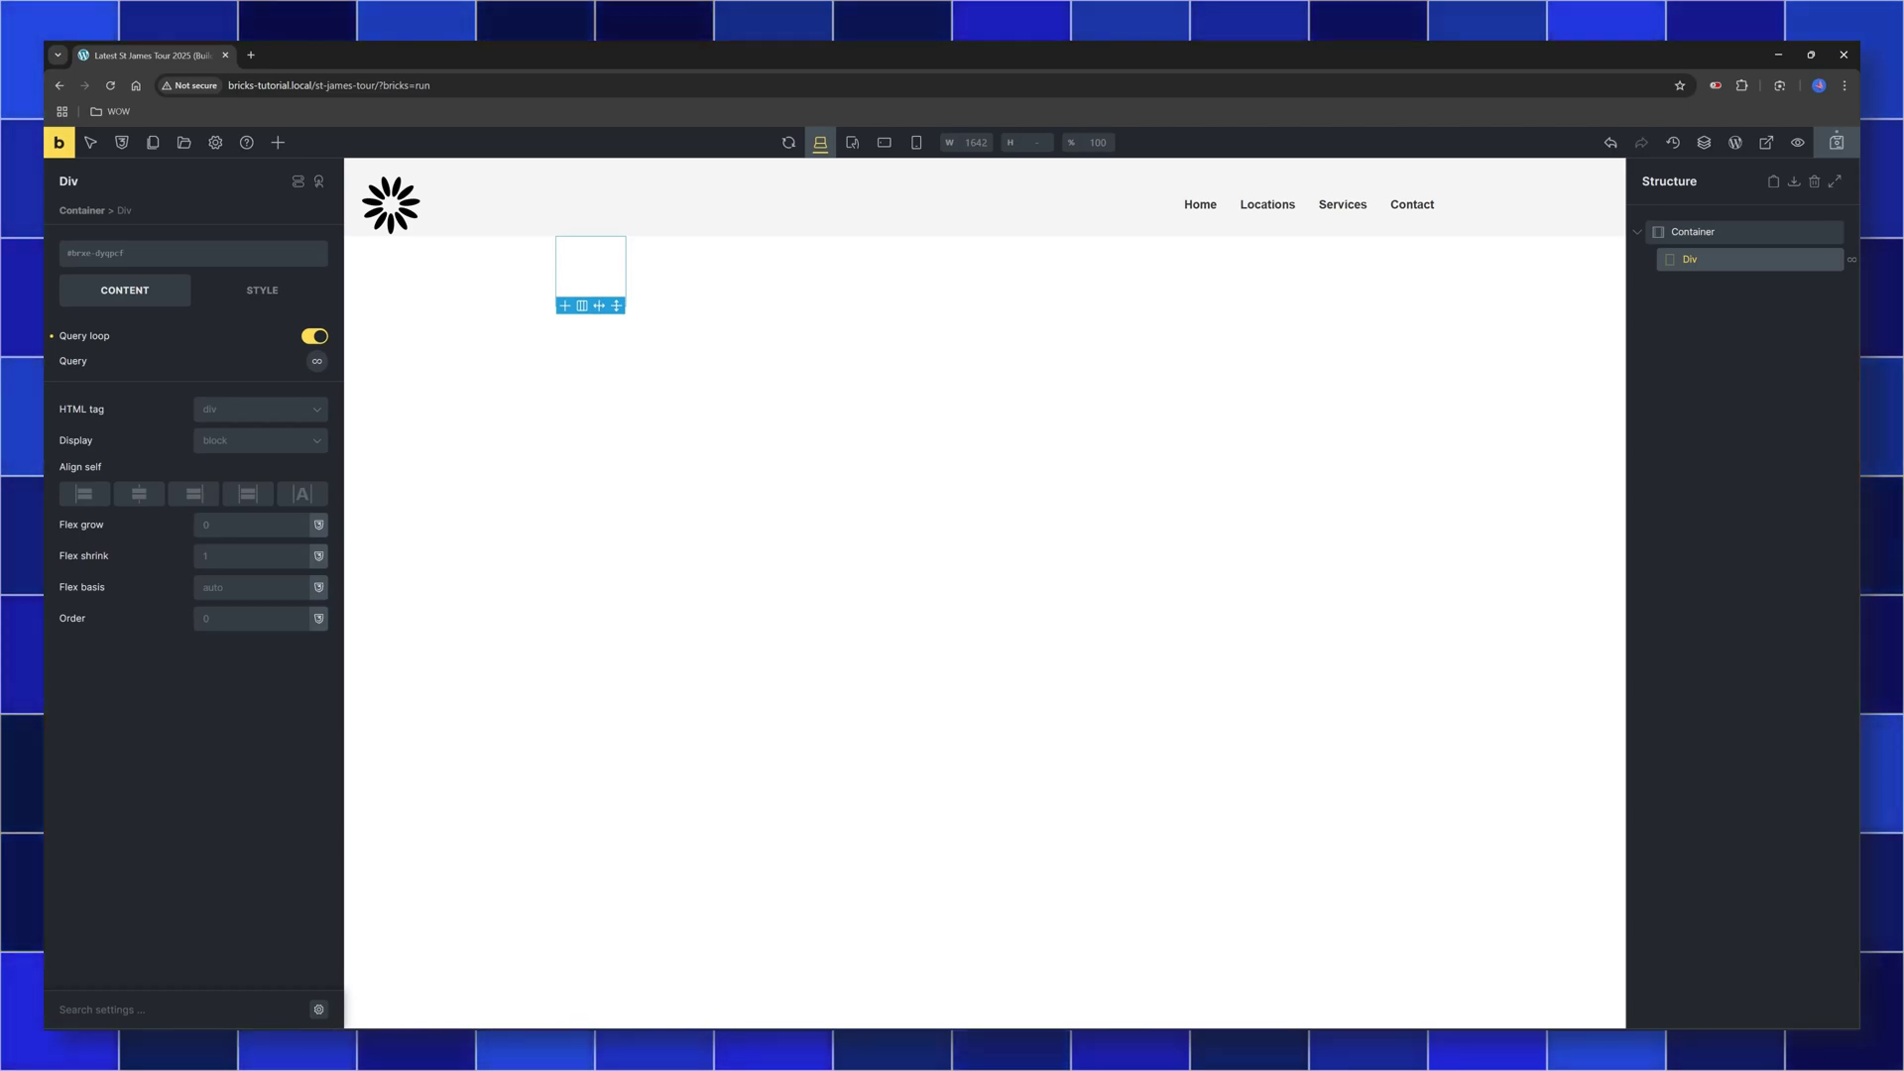
{"action": "left_click", "coordinate": [315, 361]}
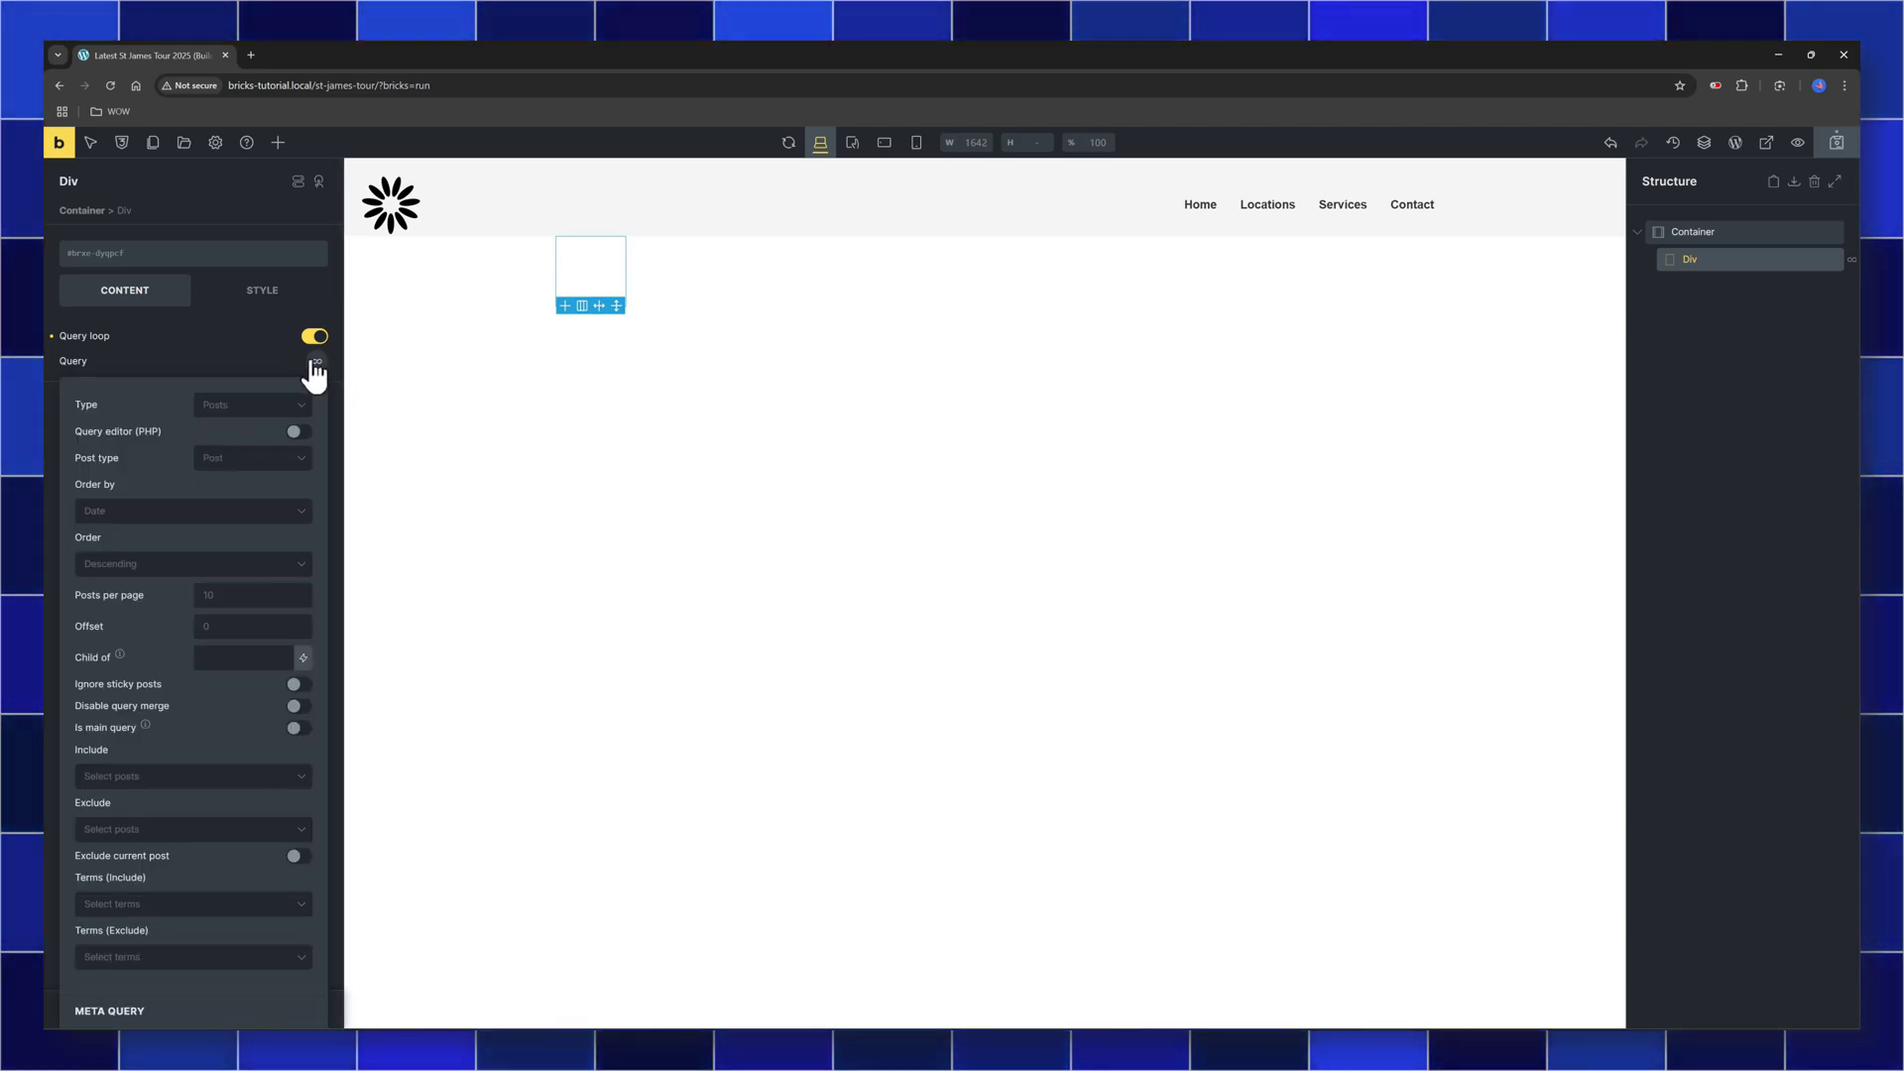
{"action": "left_click", "coordinate": [260, 405]}
{"action": "left_click", "coordinate": [250, 433]}
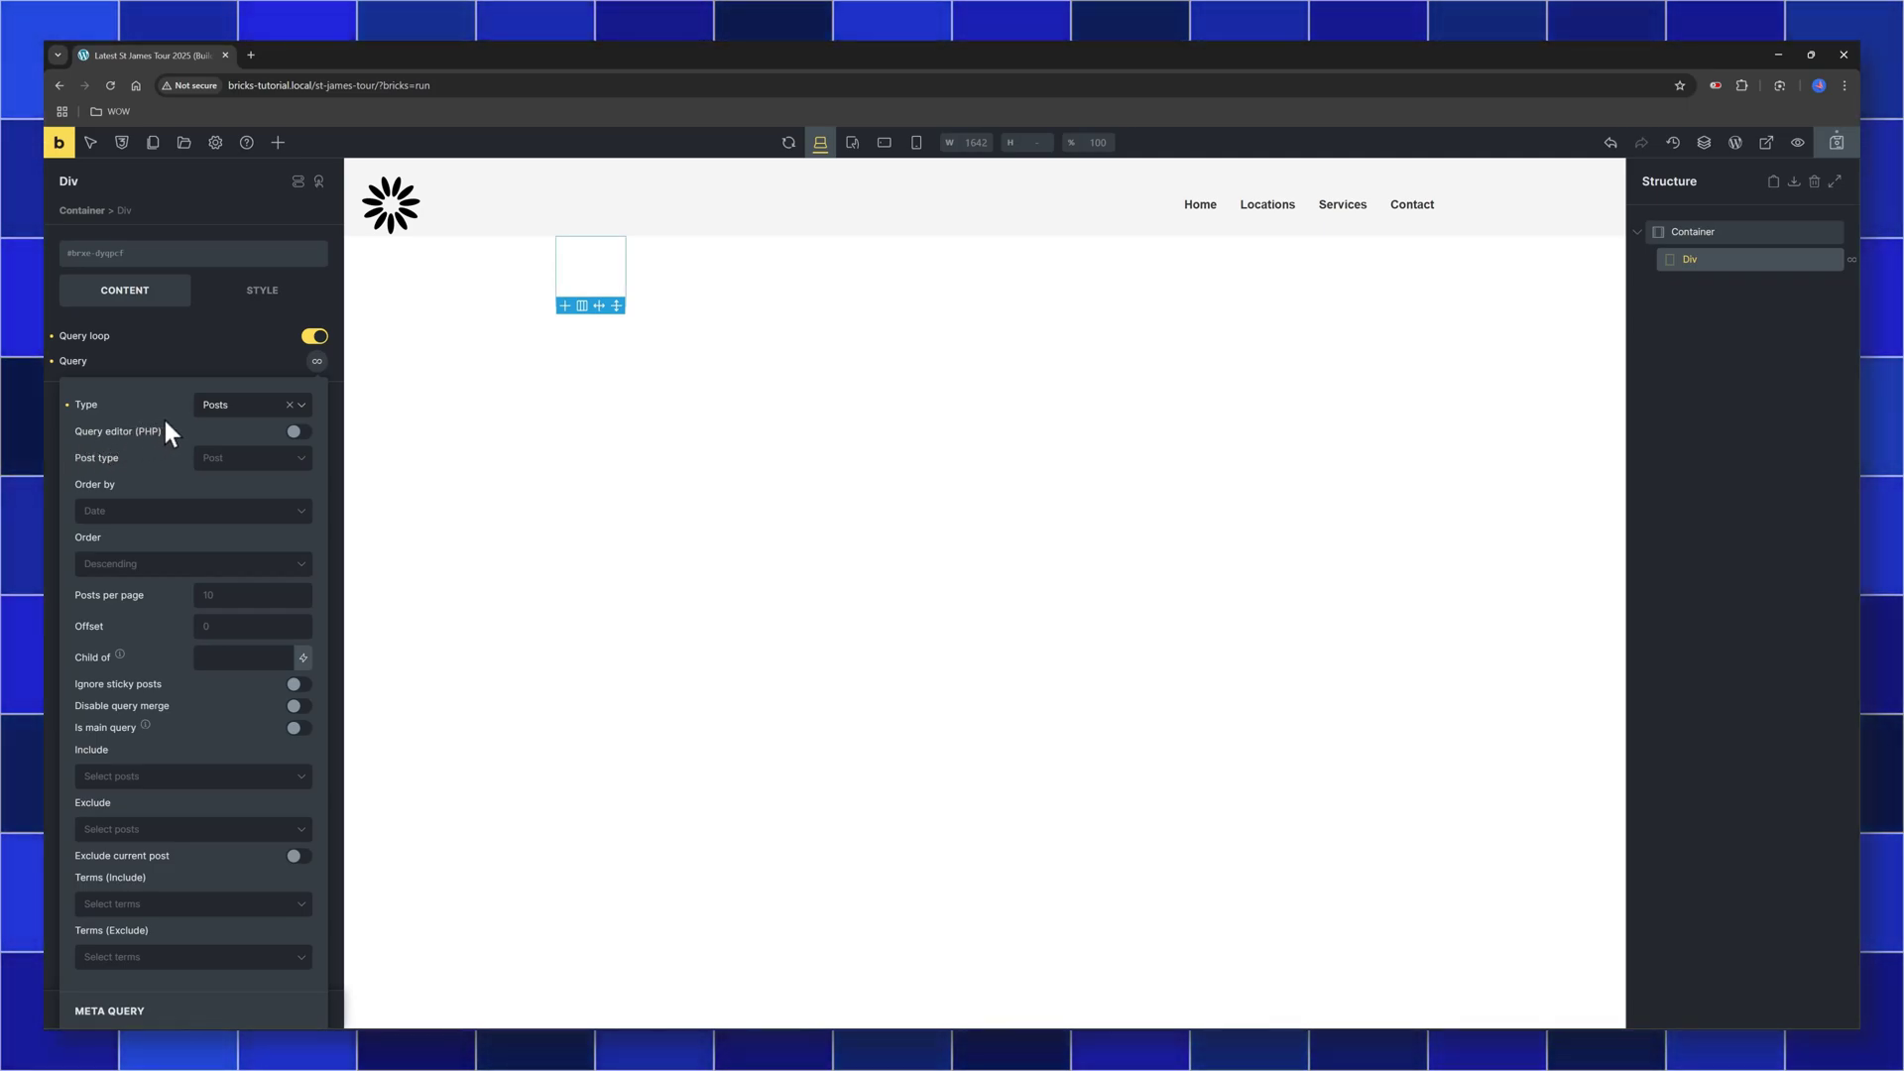
{"action": "scroll", "coordinate": [163, 420], "scroll_direction": "down", "scroll_amount": 1}
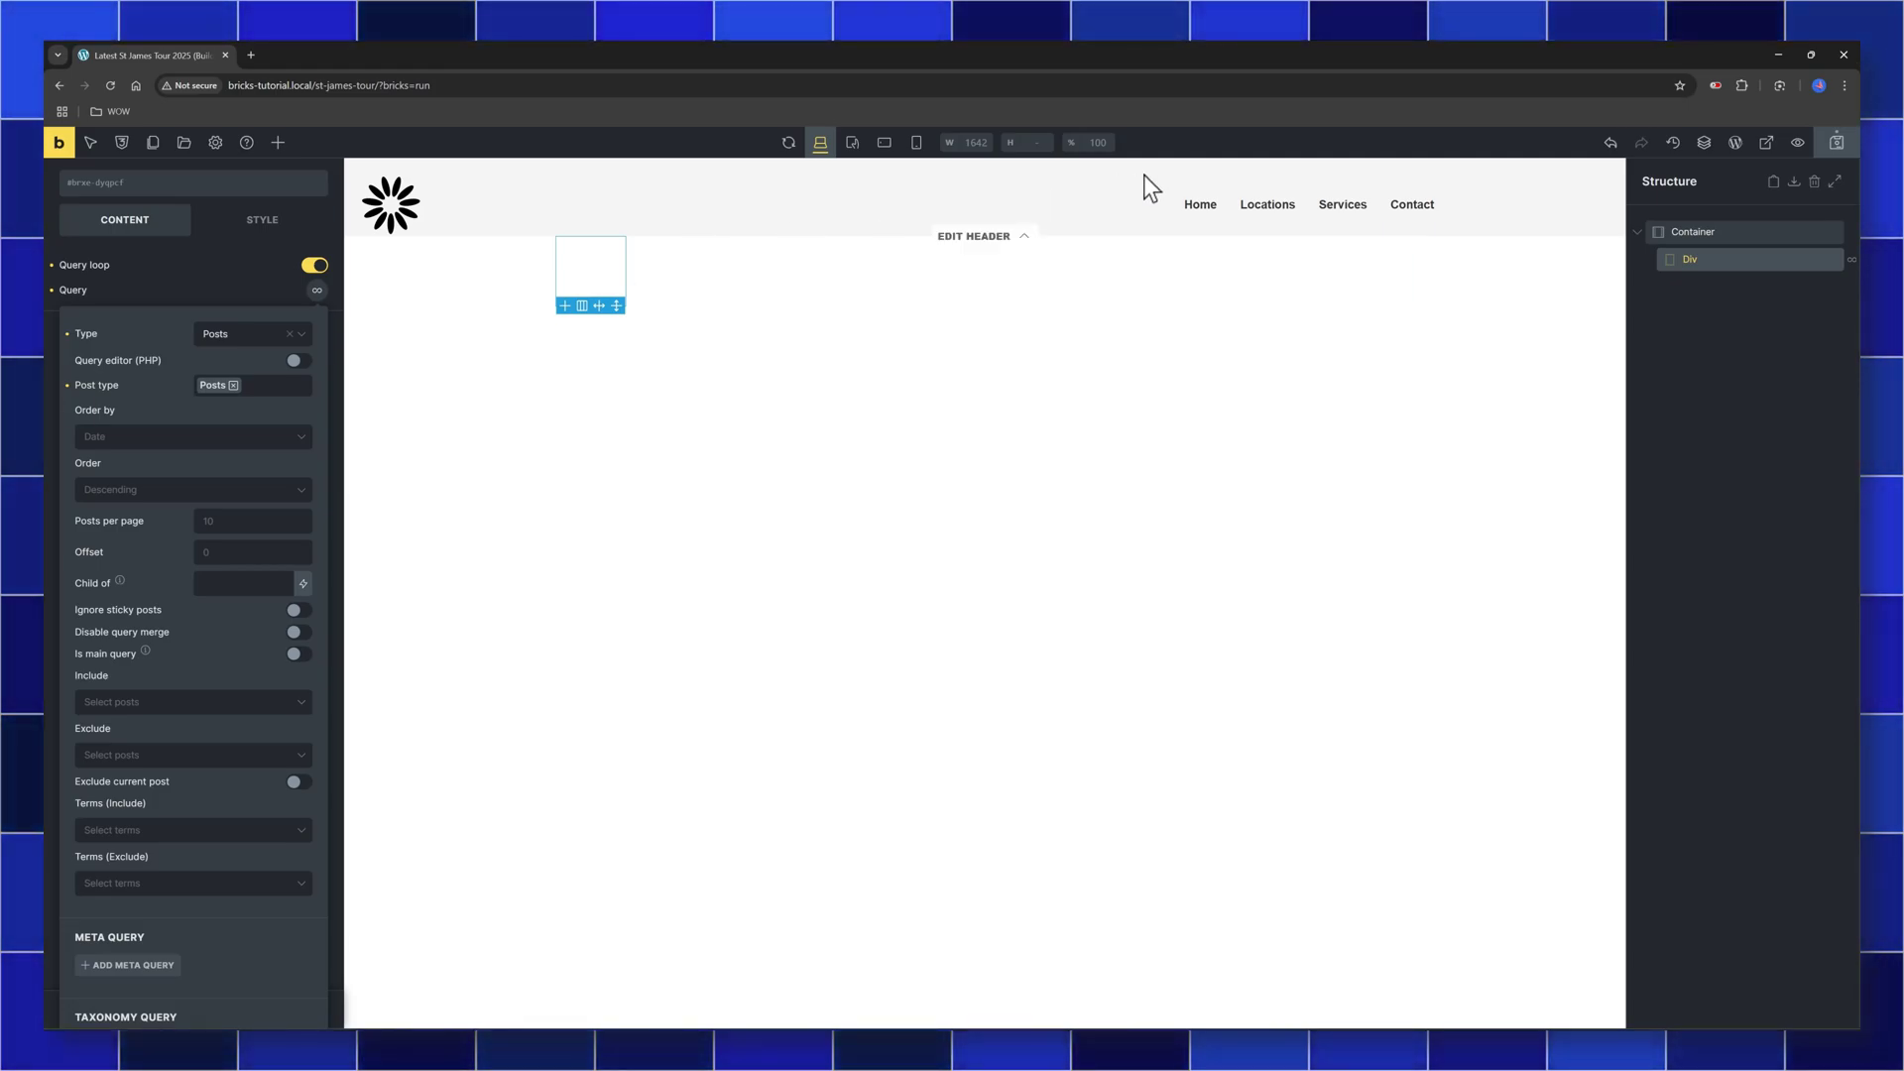
Add Post Title, Post Excerpt and Image elements inside the looping Div
{"action": "left_click", "coordinate": [1780, 261]}
{"action": "left_click", "coordinate": [277, 142]}
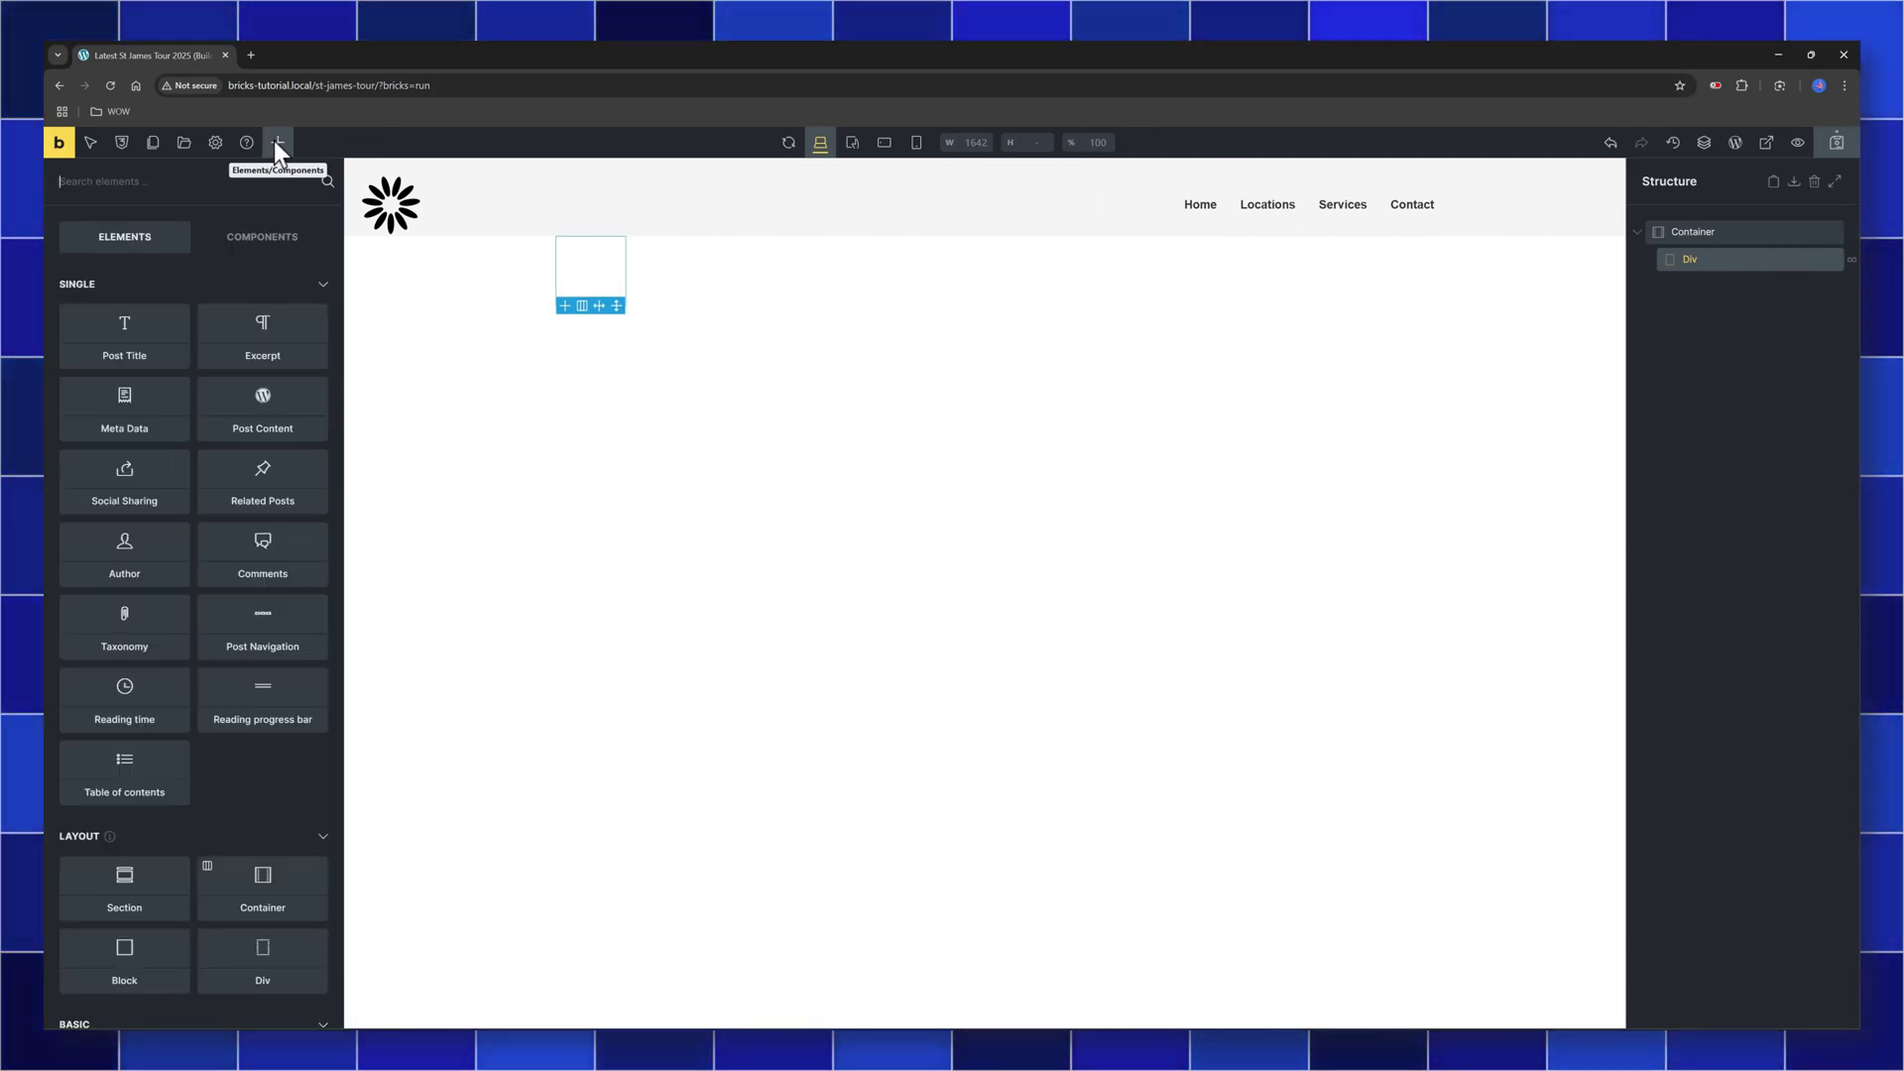
{"action": "left_click", "coordinate": [122, 359]}
{"action": "left_click", "coordinate": [260, 355]}
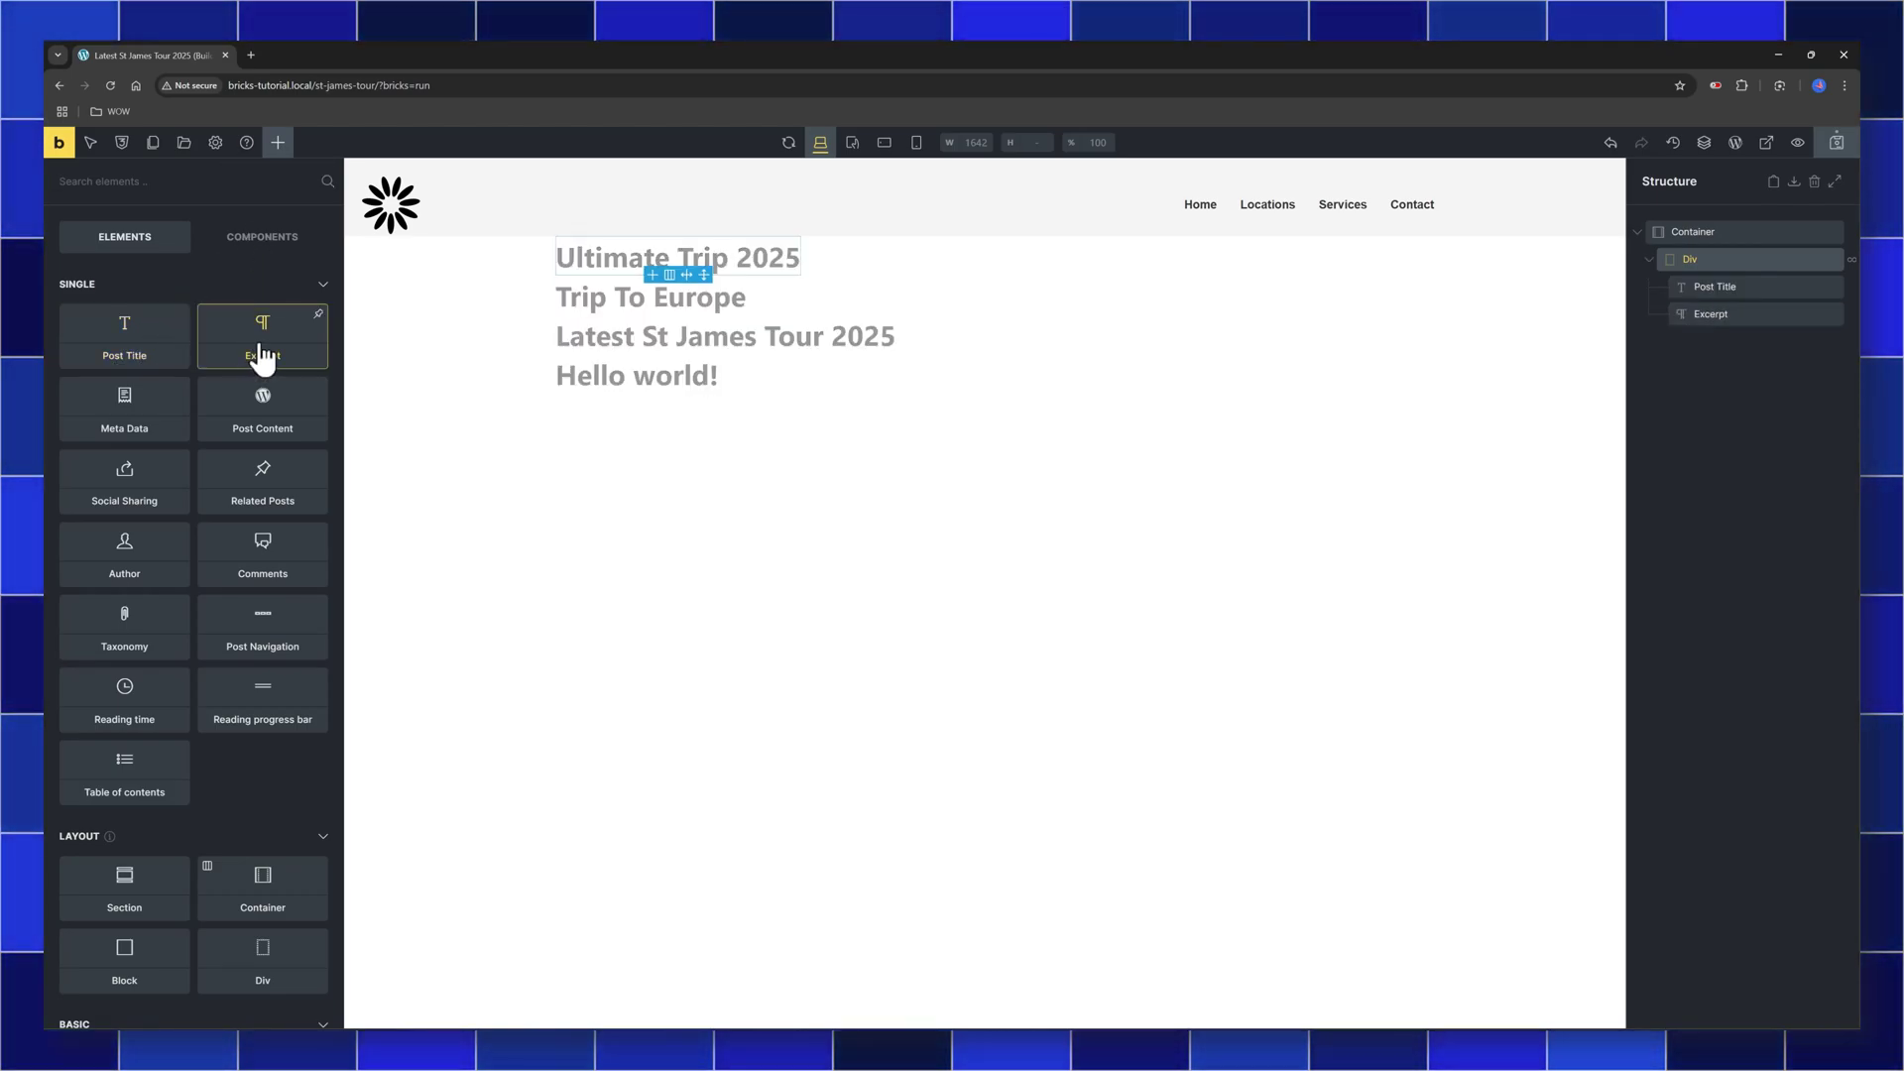
{"action": "type", "text": "image"}
{"action": "left_click", "coordinate": [132, 316]}
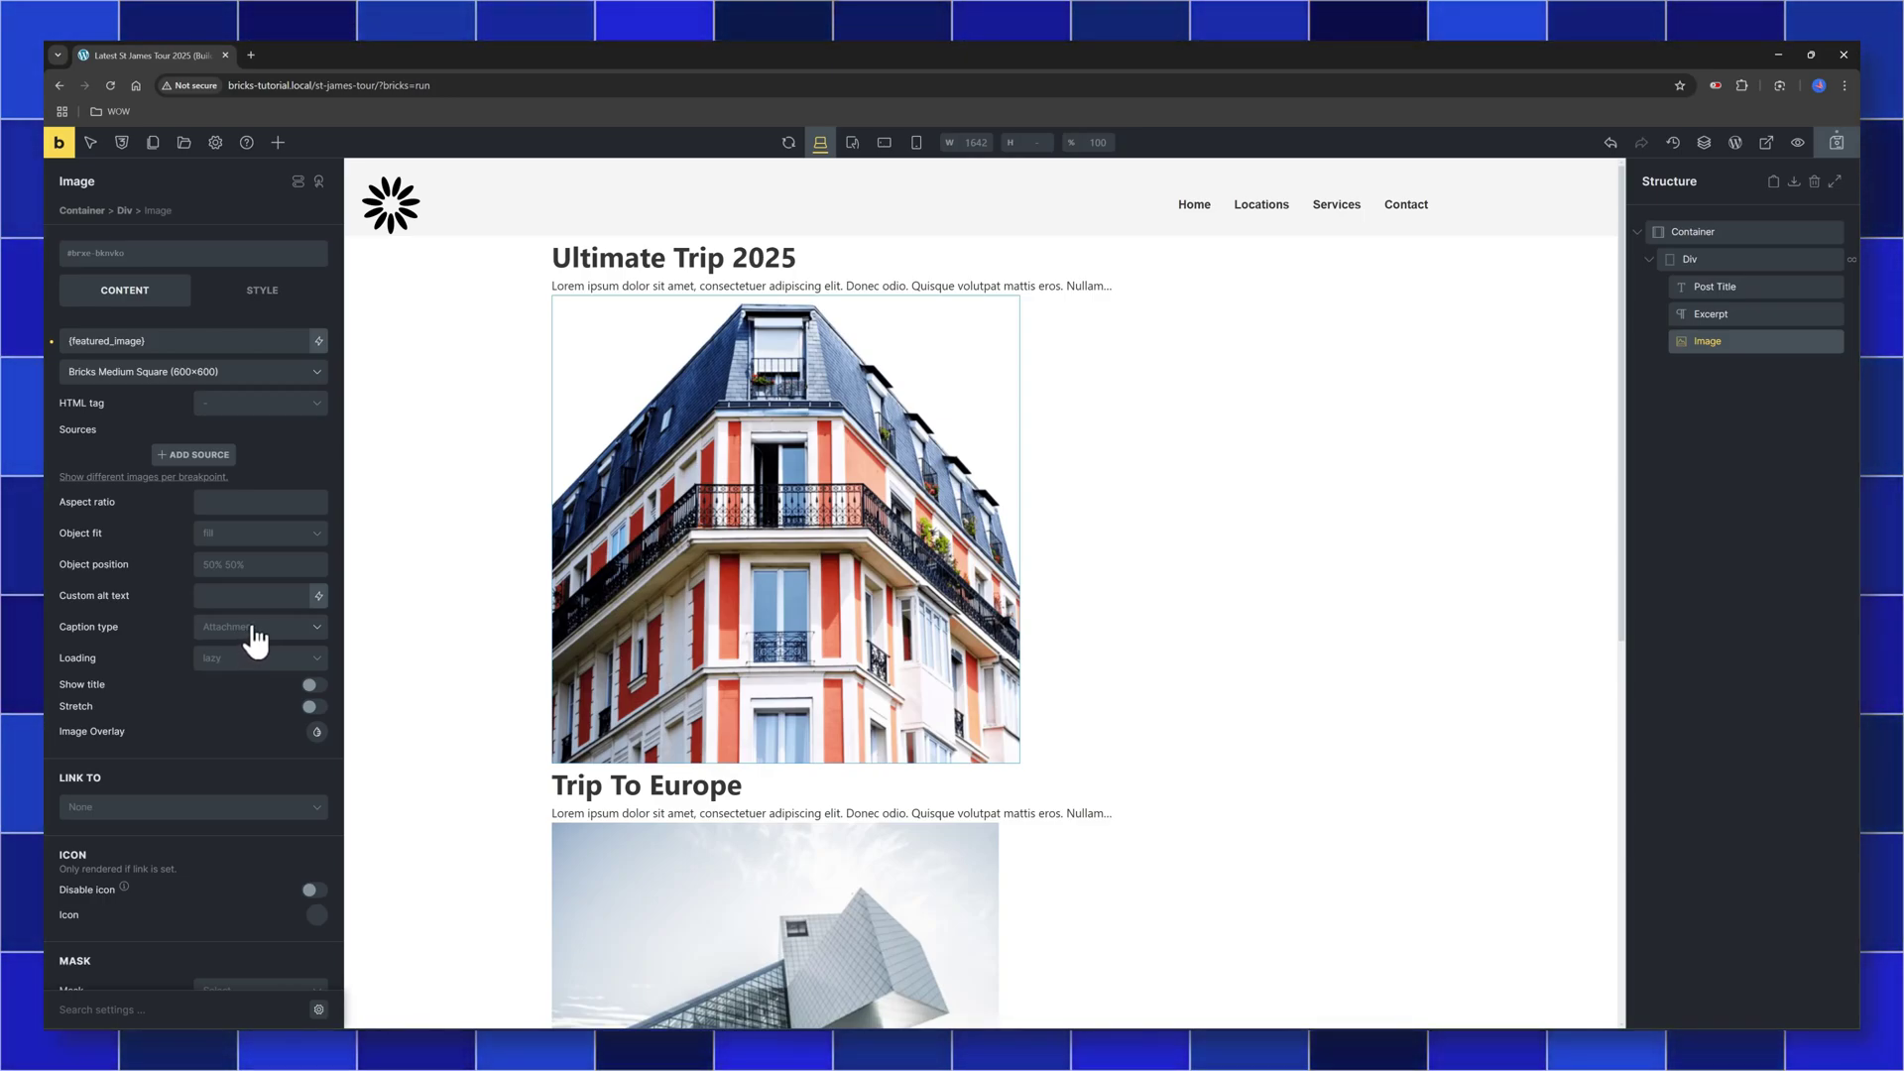
Display the Div as a grid with columns 1fr 1fr 1fr, undoing a trial 2fr first column
{"action": "left_click", "coordinate": [1736, 259]}
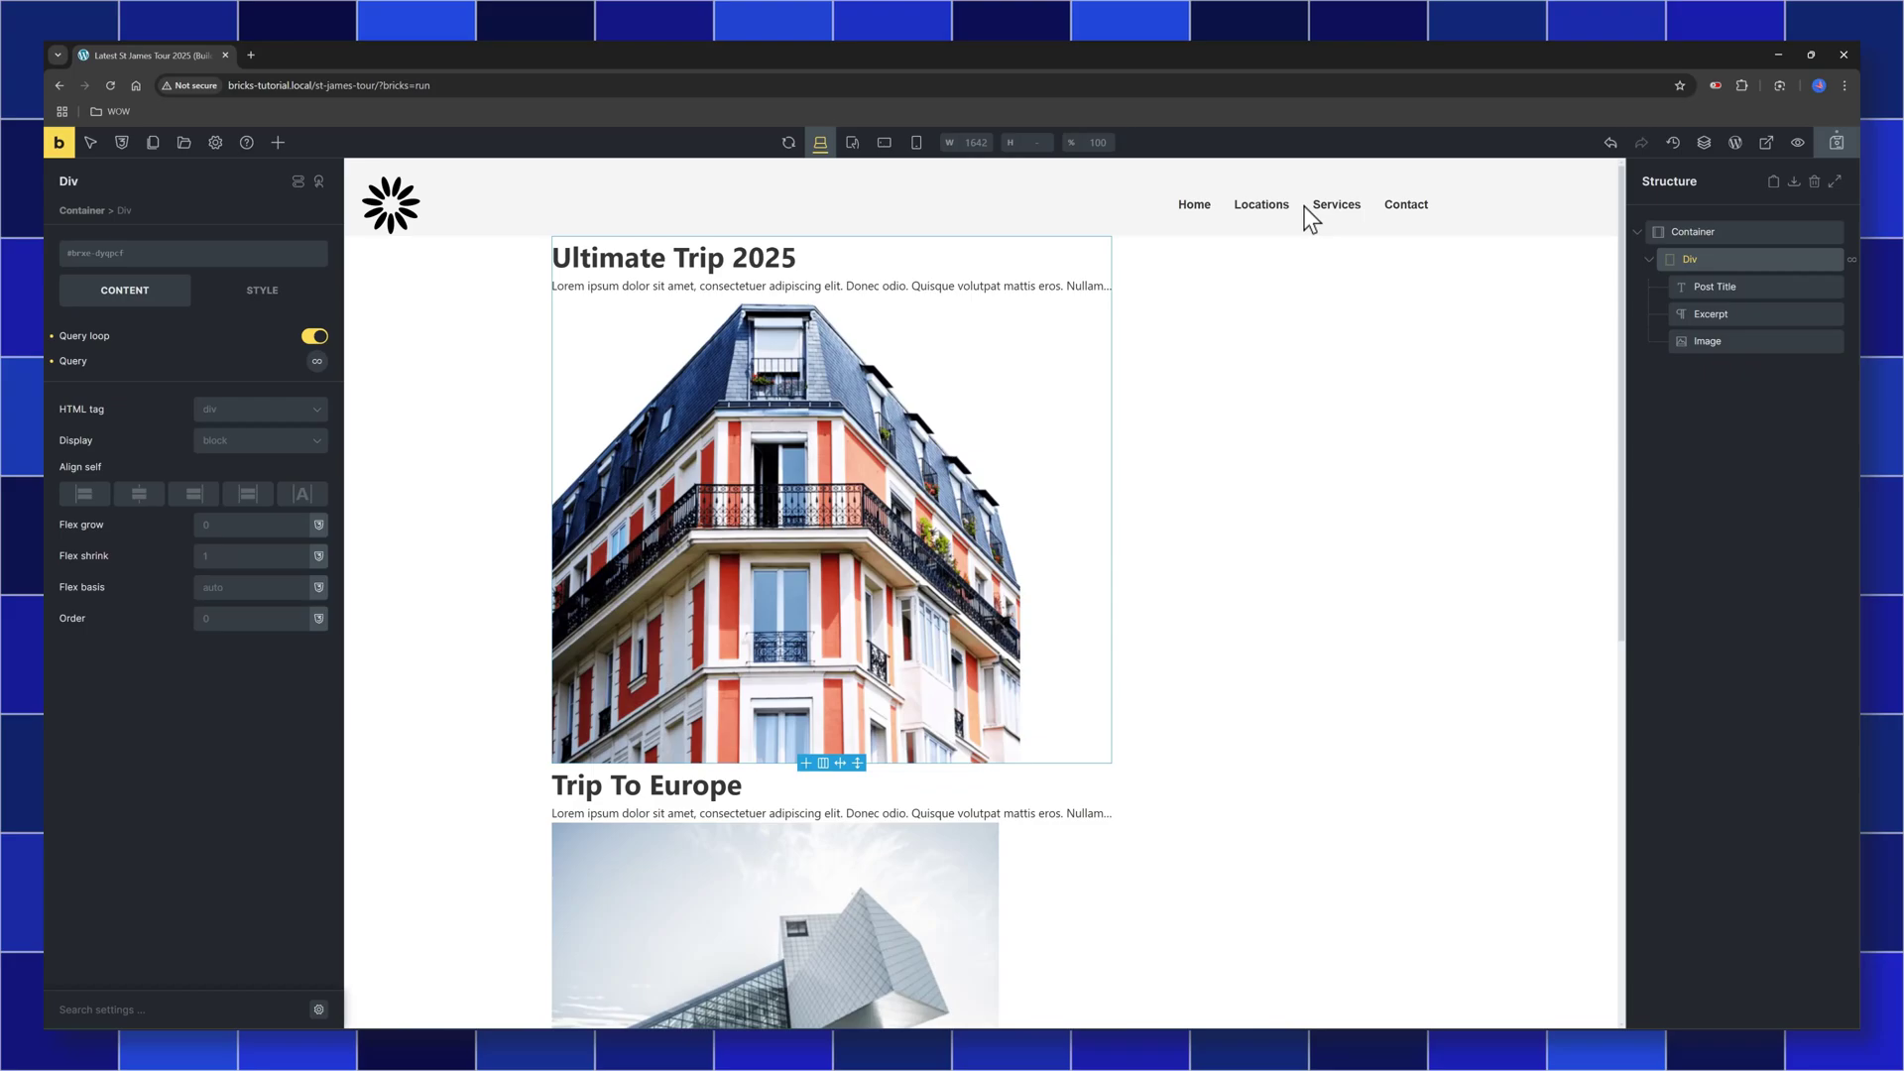
{"action": "left_click", "coordinate": [259, 449]}
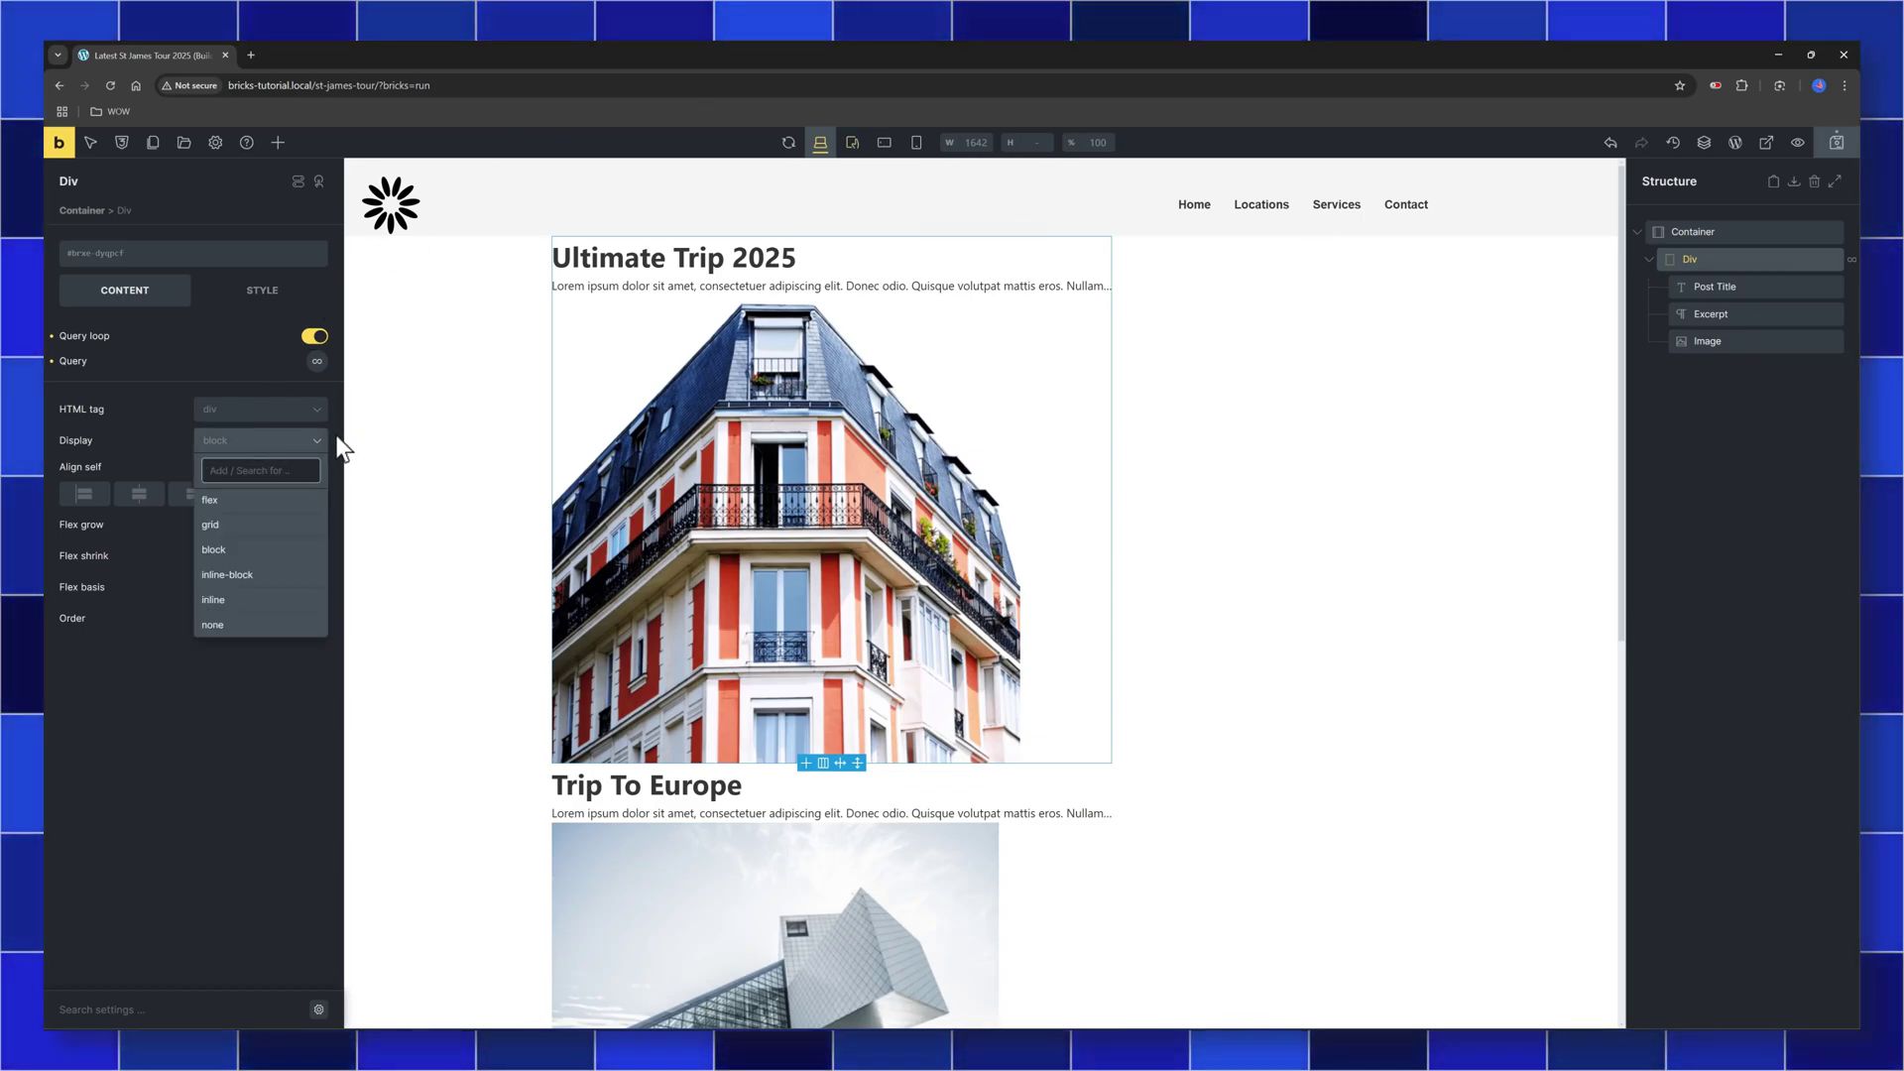
{"action": "left_click", "coordinate": [238, 525]}
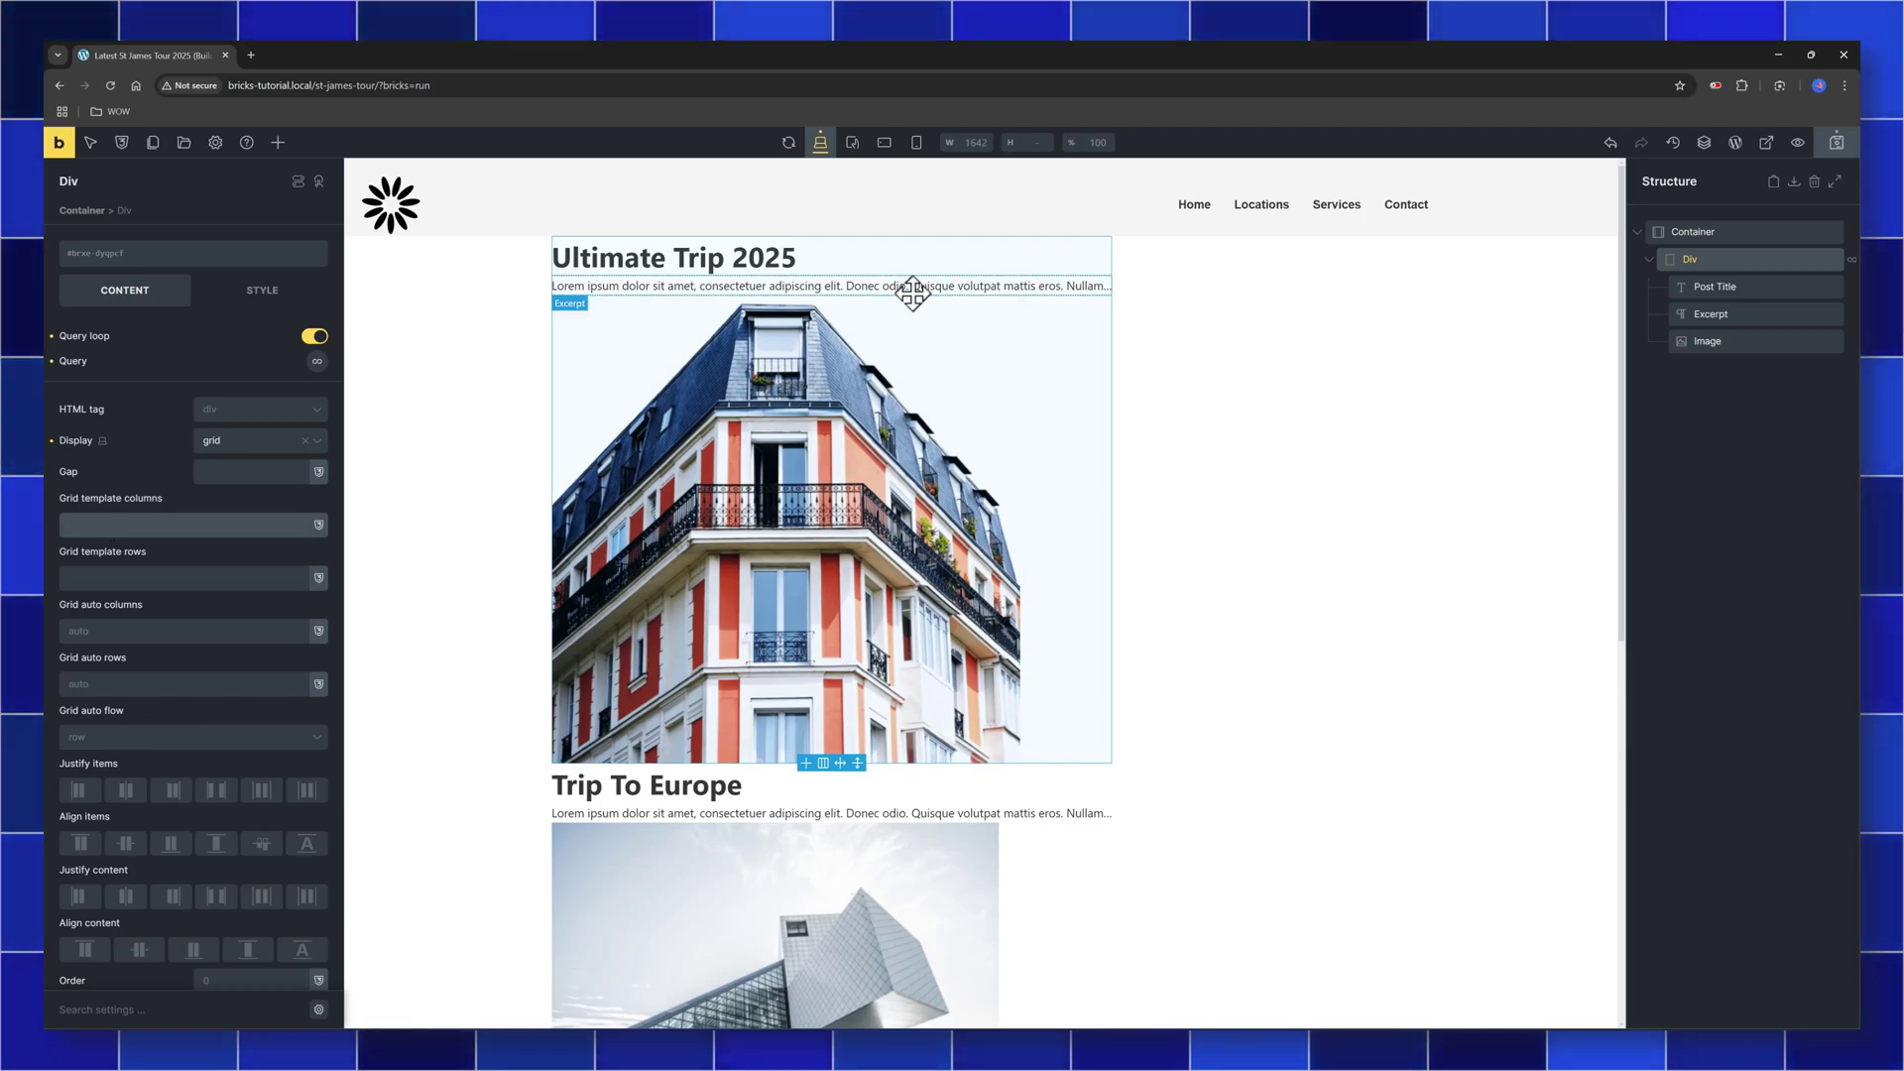
{"action": "type", "text": "1fr 1"}
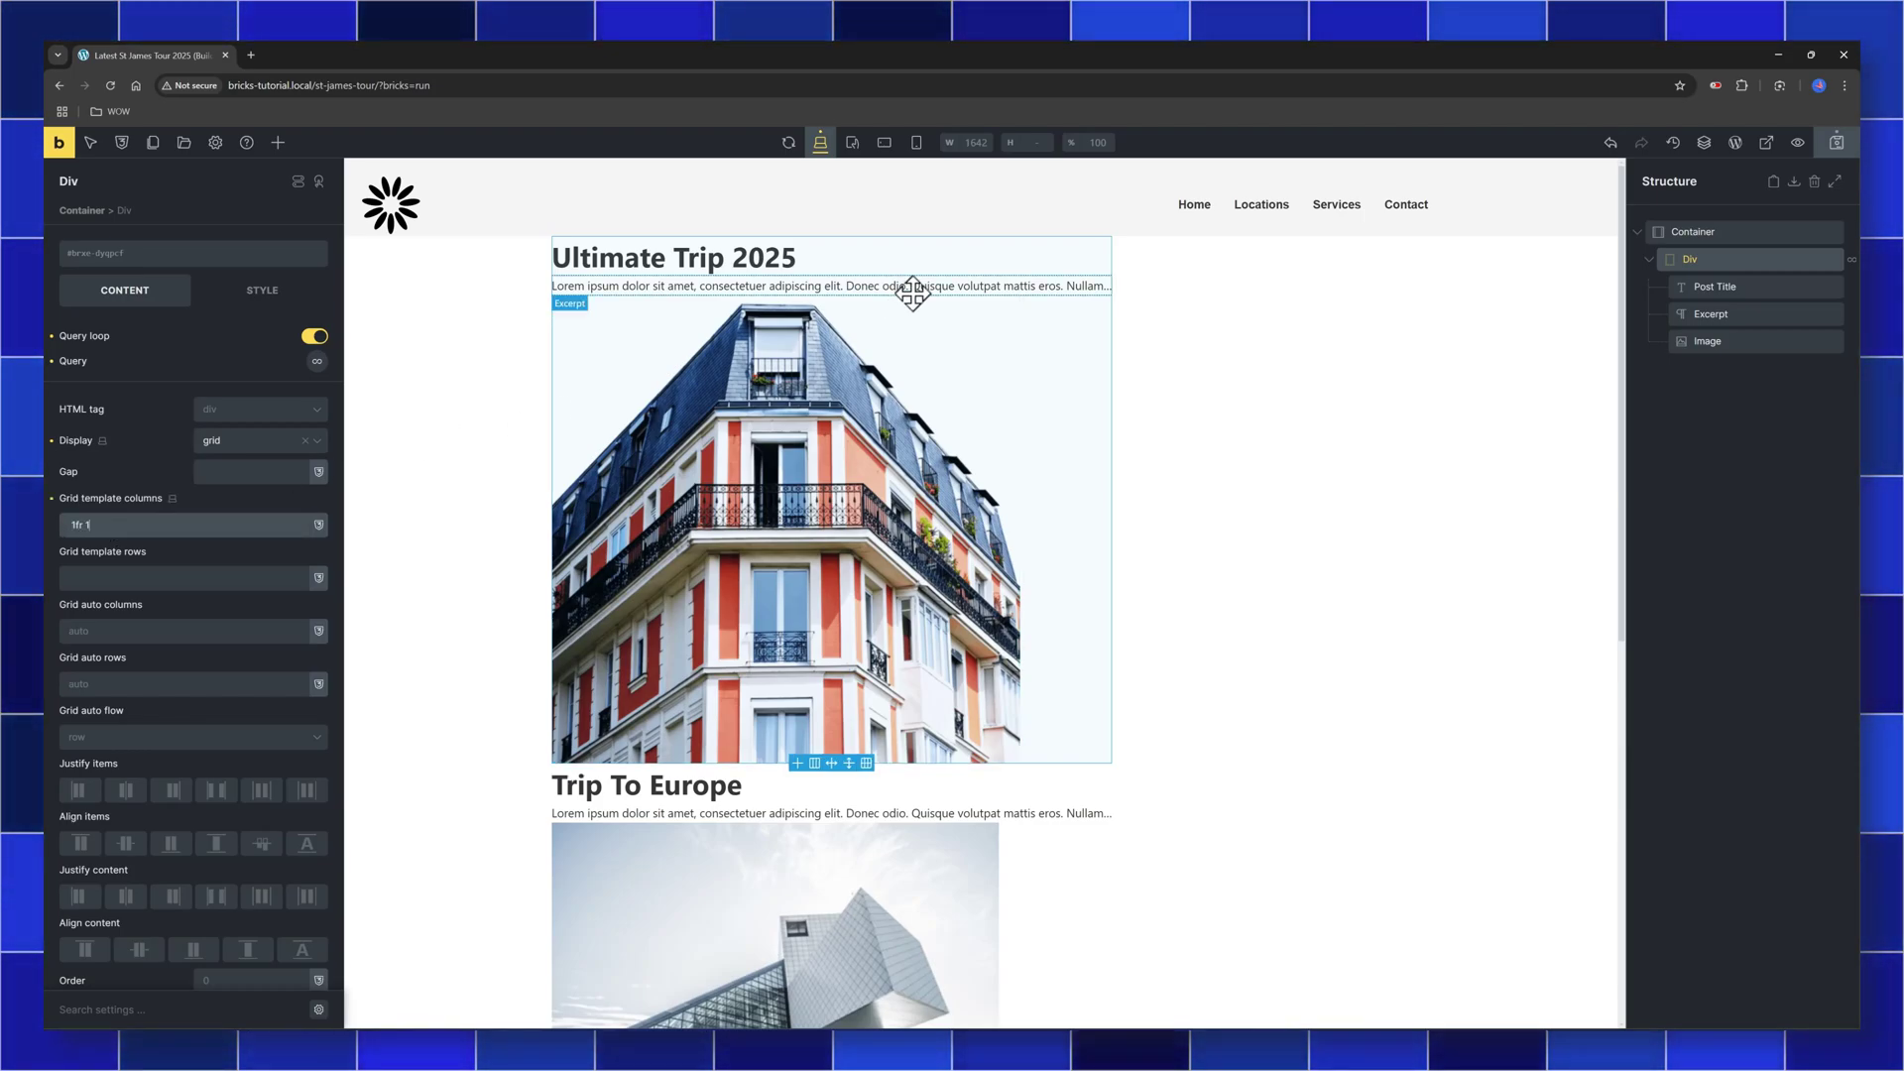
{"action": "type", "text": "fe 1f"}
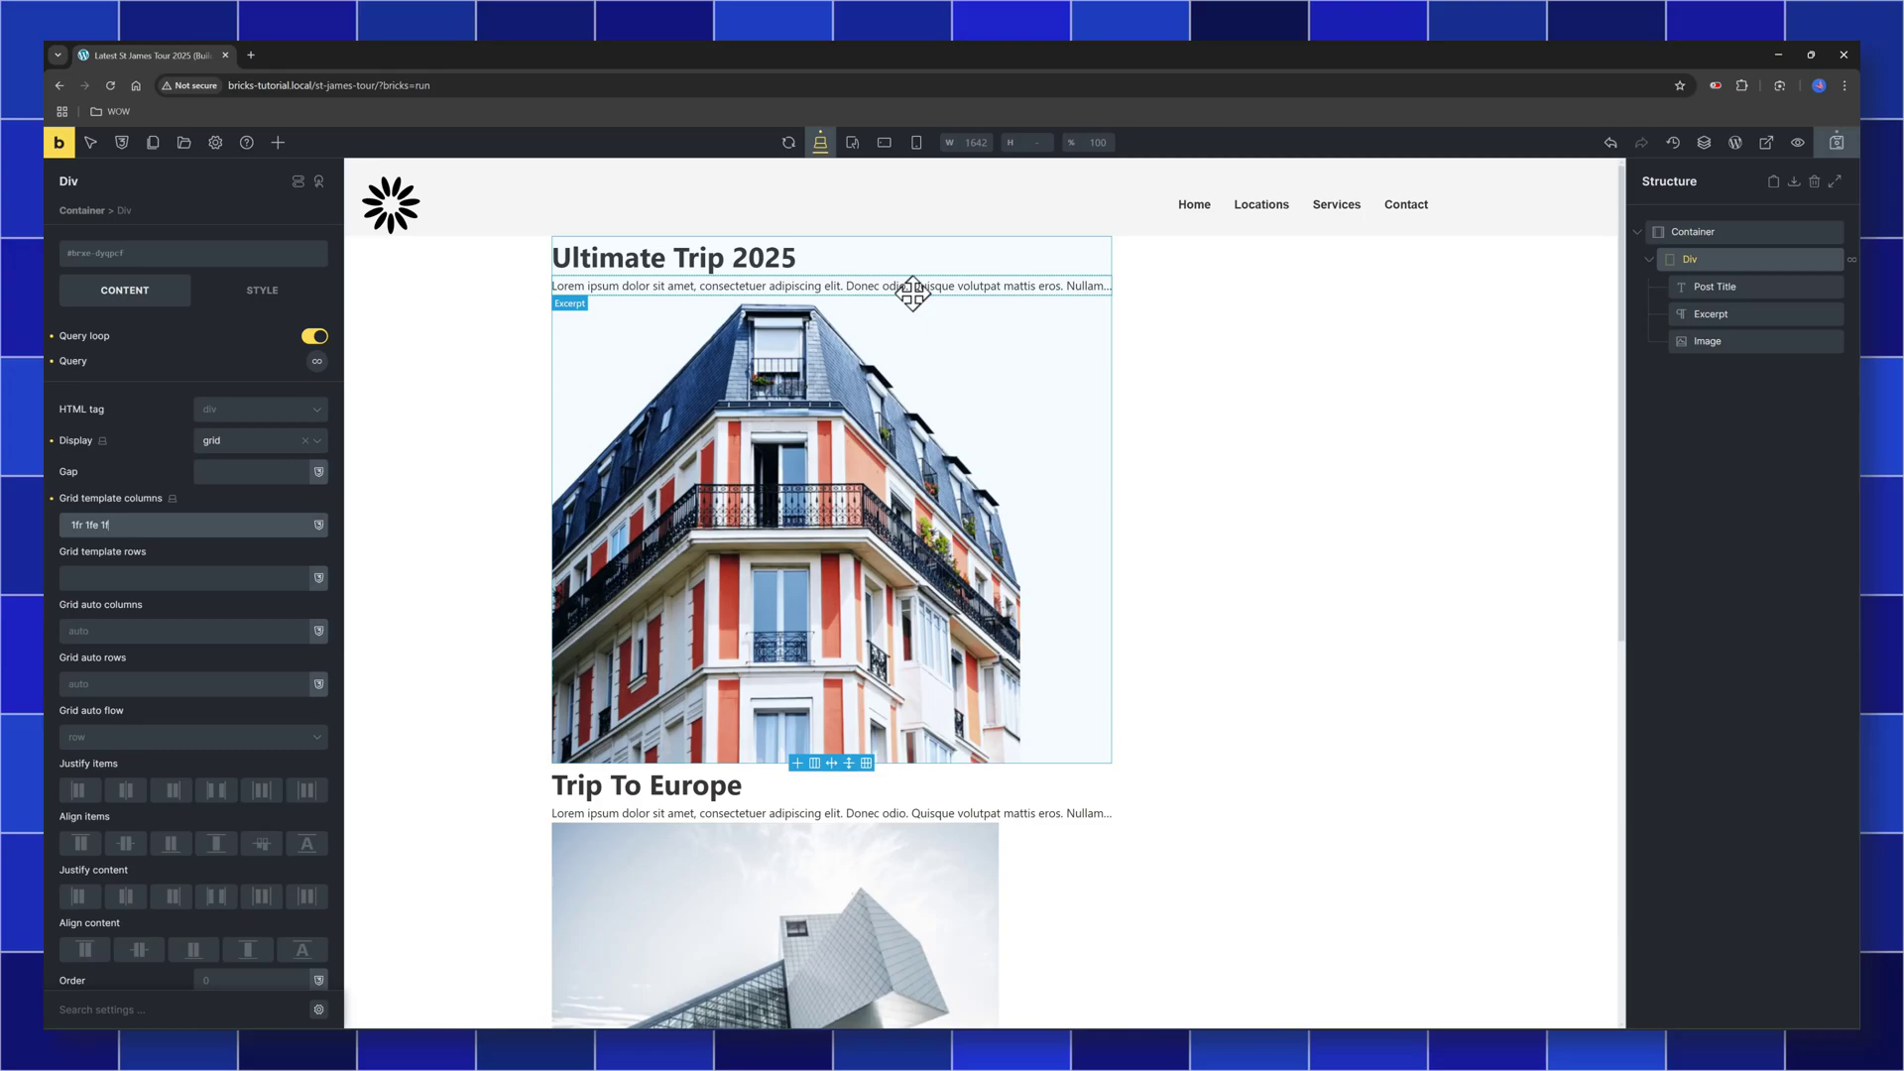
{"action": "key", "text": "BackSpace"}
{"action": "key", "text": "BackSpace"}
{"action": "key", "text": "BackSpace"}
{"action": "key", "text": "BackSpace"}
{"action": "type", "text": "r 1fr"}
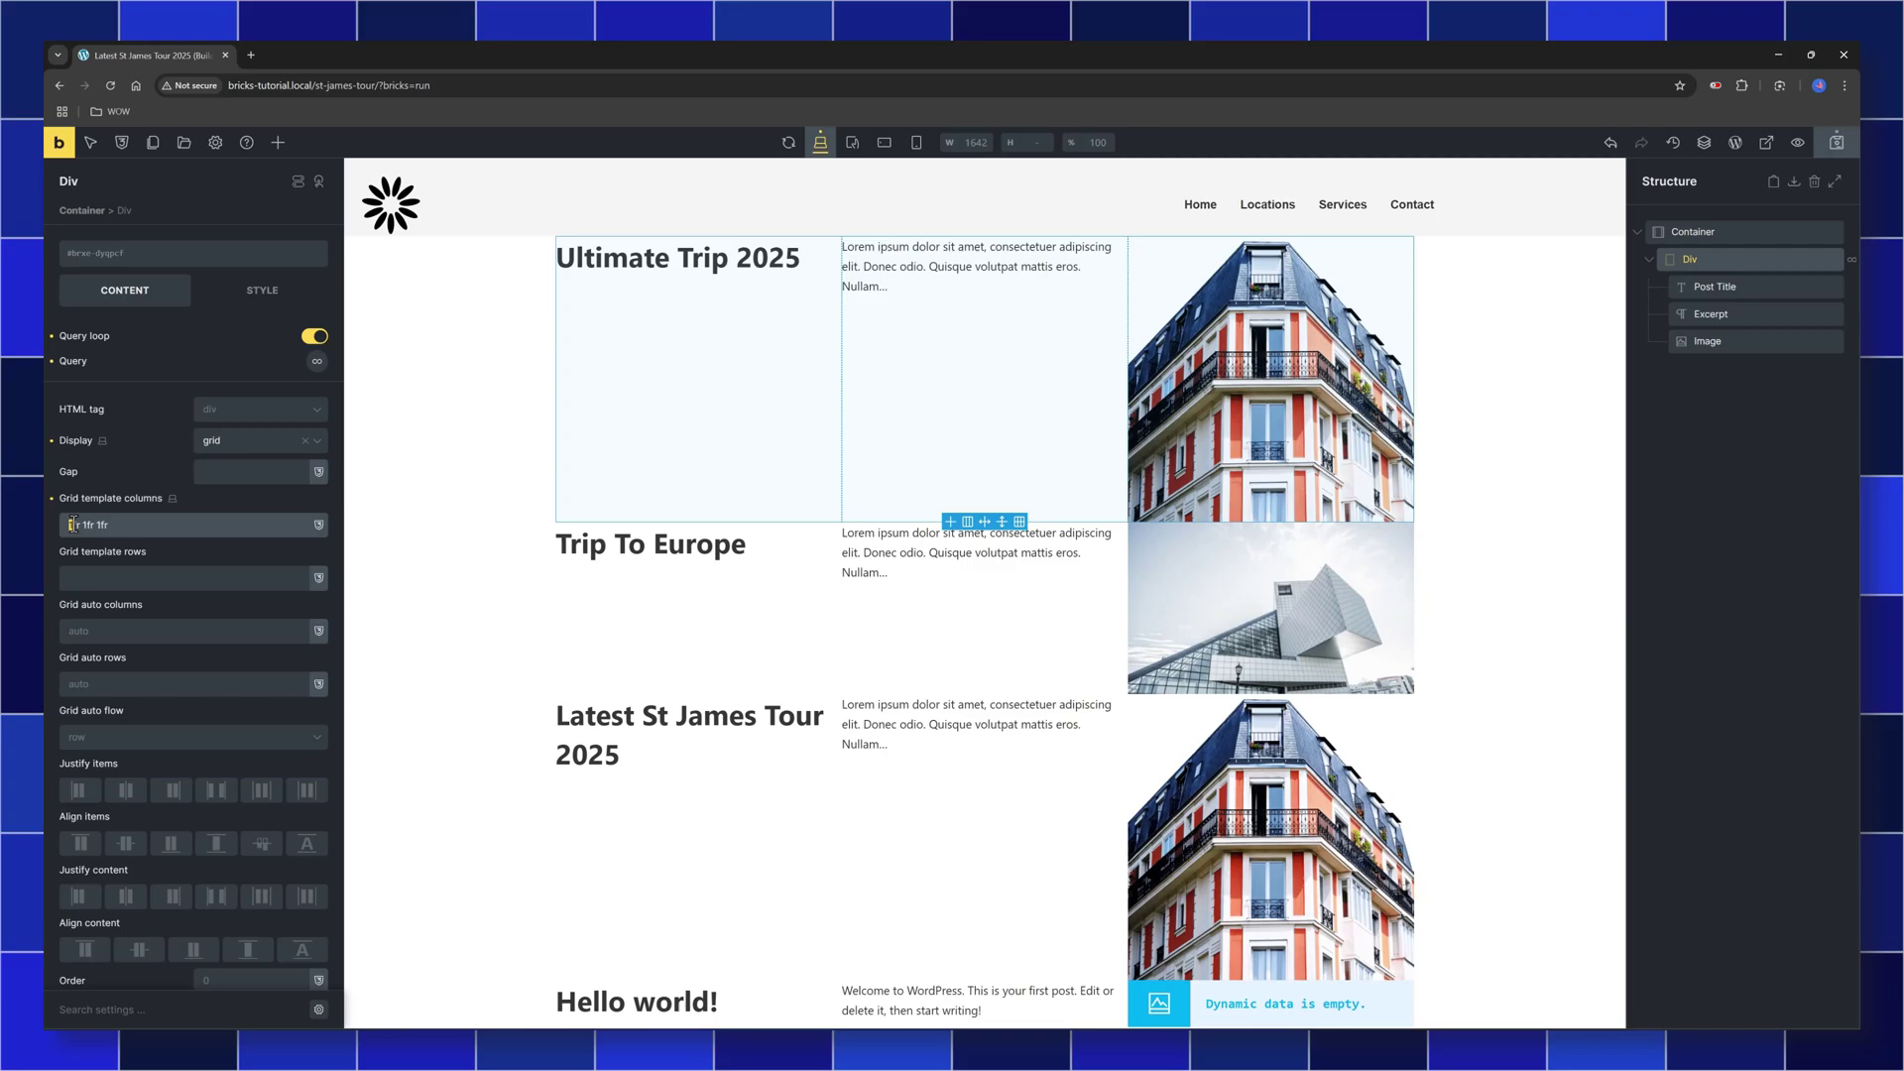
{"action": "double_click", "coordinate": [72, 525]}
{"action": "type", "text": "2fr"}
{"action": "key", "text": "ctrl+z"}
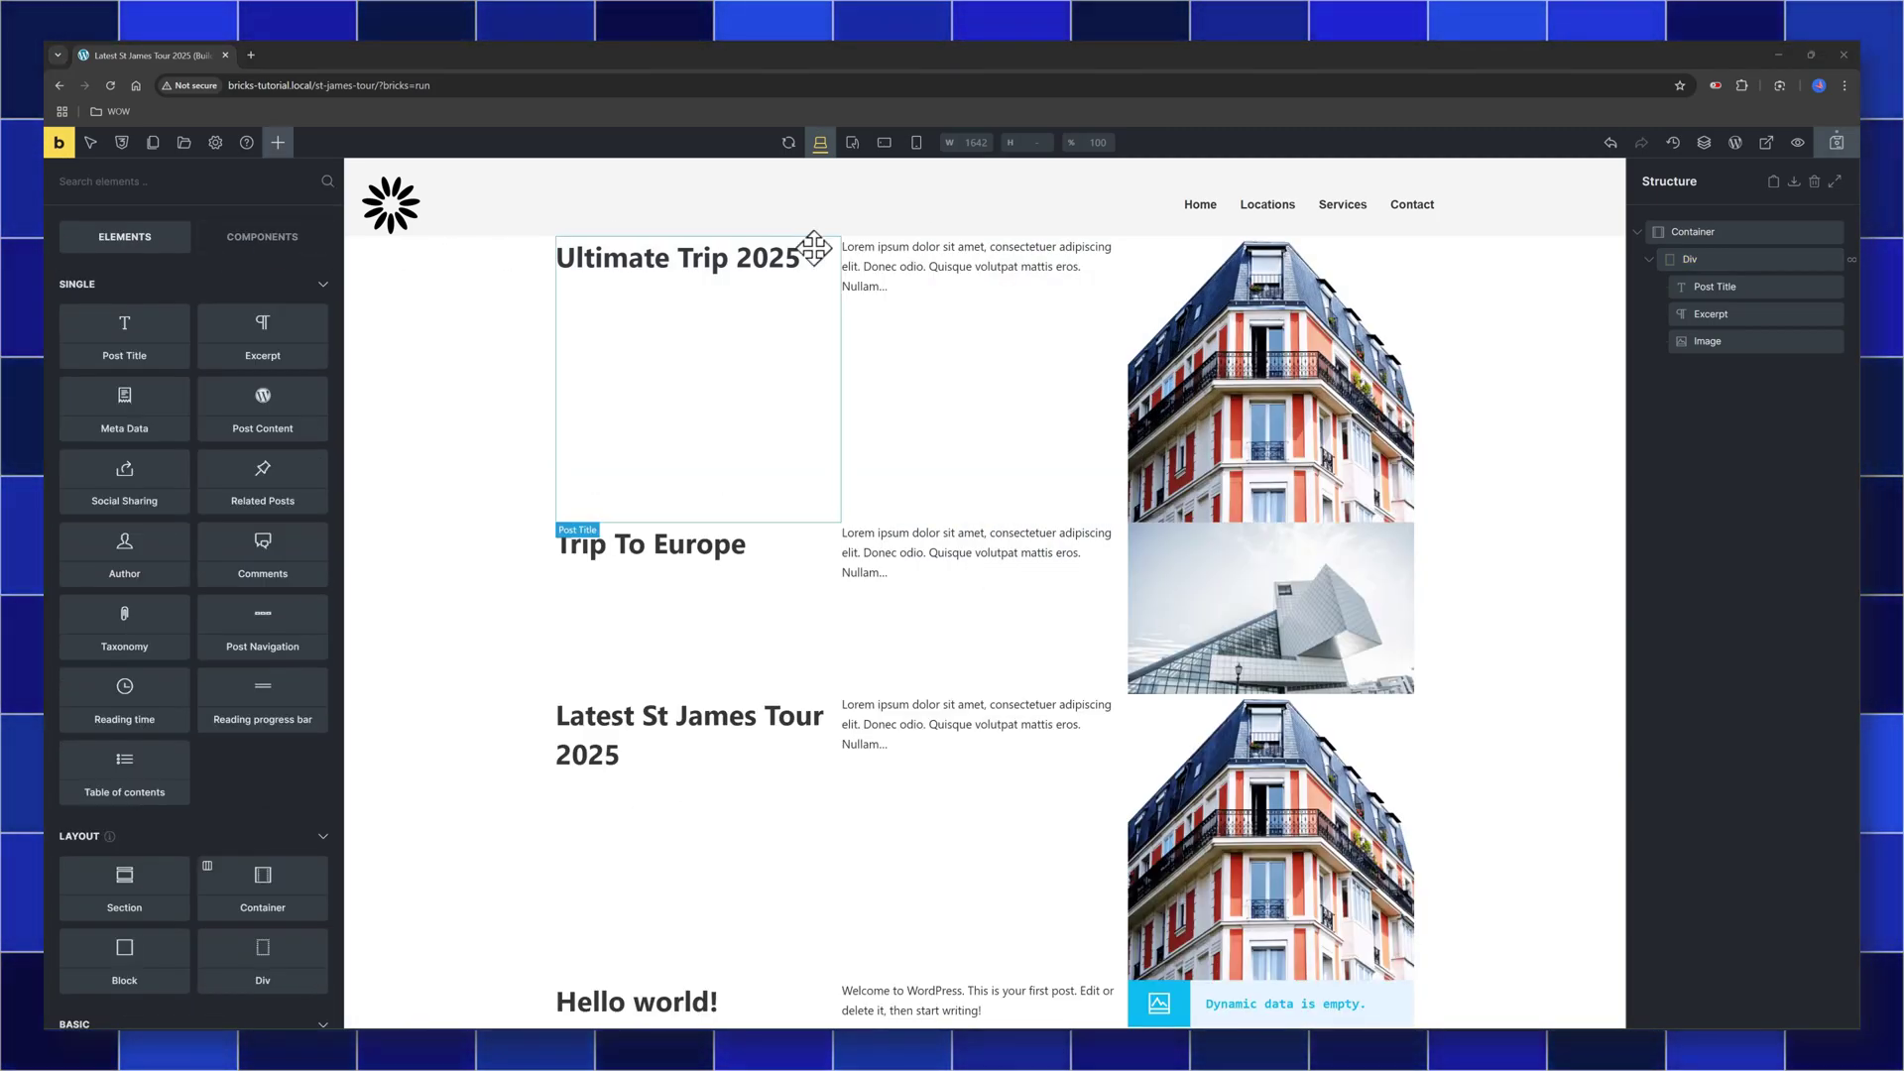
Set the Div's query loop to 3 posts per page, including only the Tour category
{"action": "left_click", "coordinate": [1690, 258]}
{"action": "left_click", "coordinate": [316, 362]}
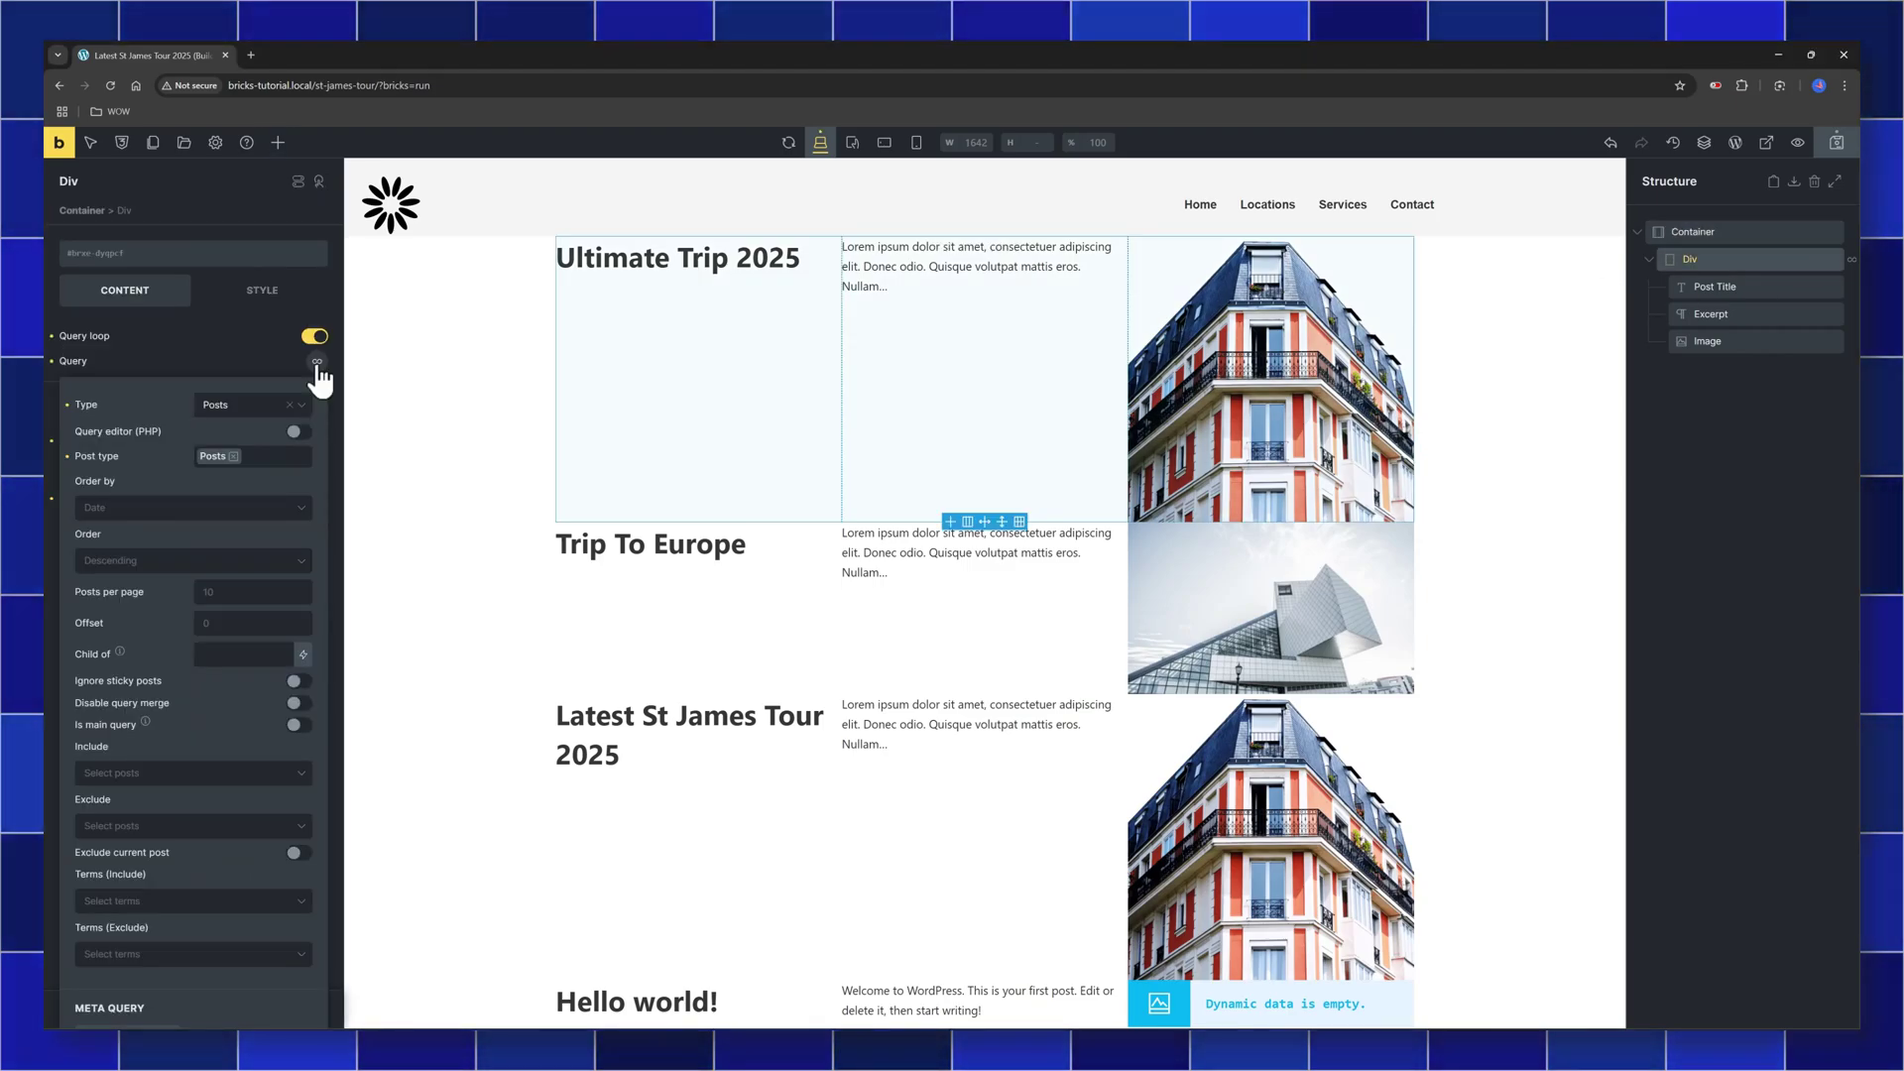
{"action": "left_click", "coordinate": [253, 592]}
{"action": "type", "text": "3"}
{"action": "scroll", "coordinate": [253, 592], "scroll_direction": "down", "scroll_amount": 2}
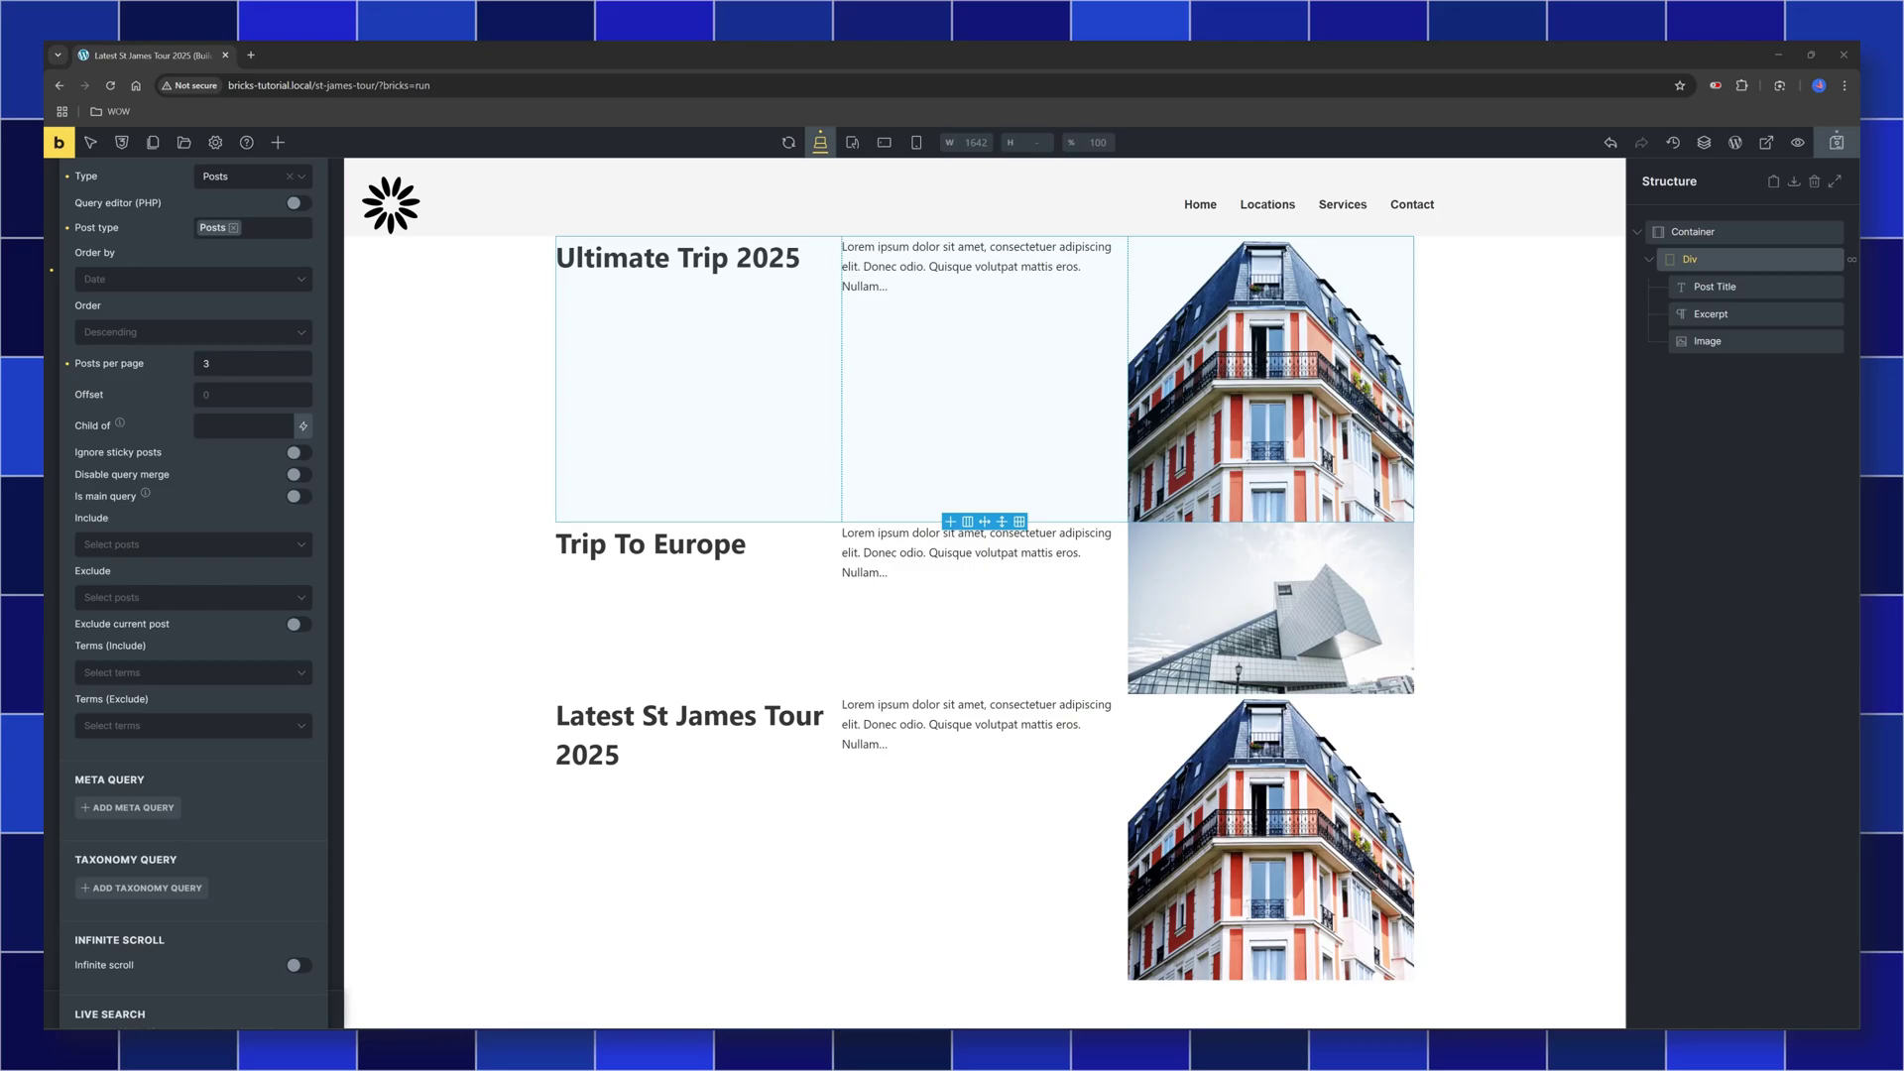
{"action": "left_click", "coordinate": [184, 672]}
{"action": "left_click", "coordinate": [210, 688]}
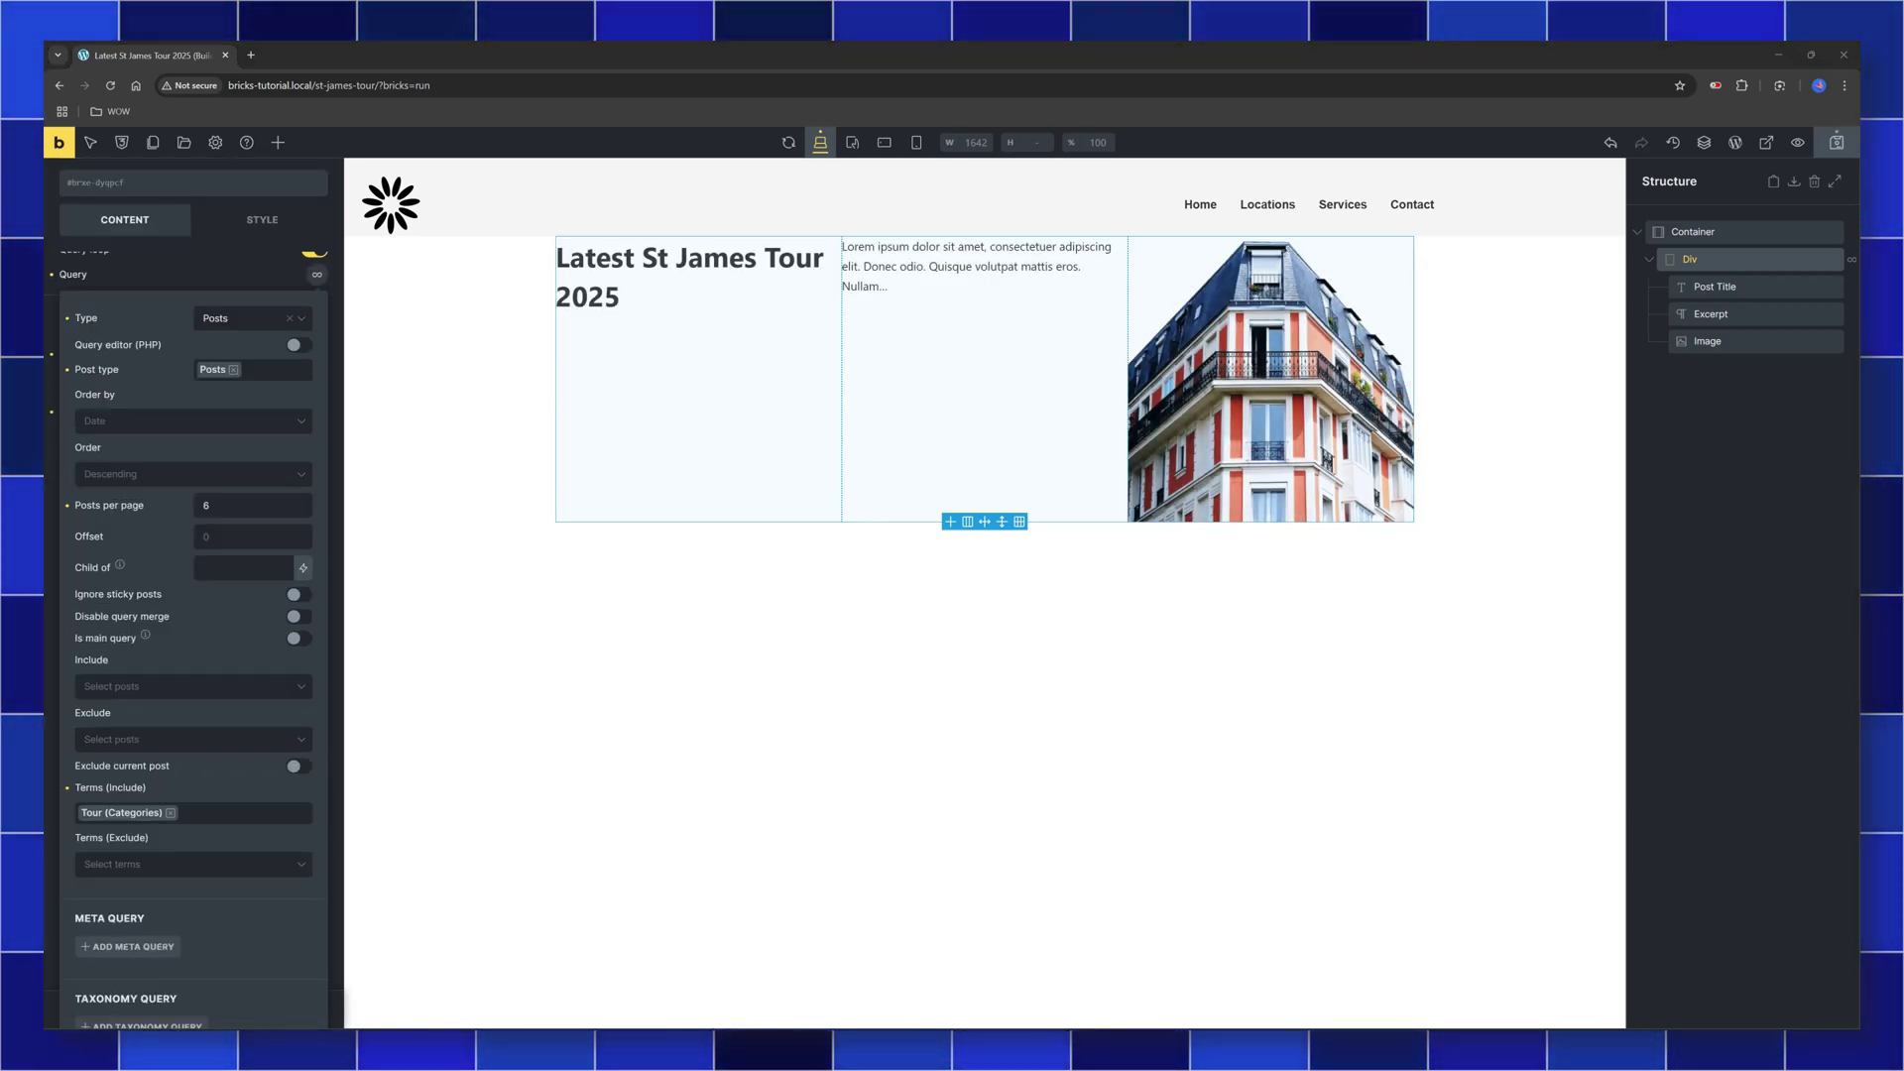
{"action": "scroll", "coordinate": [194, 595], "scroll_direction": "down", "scroll_amount": 5}
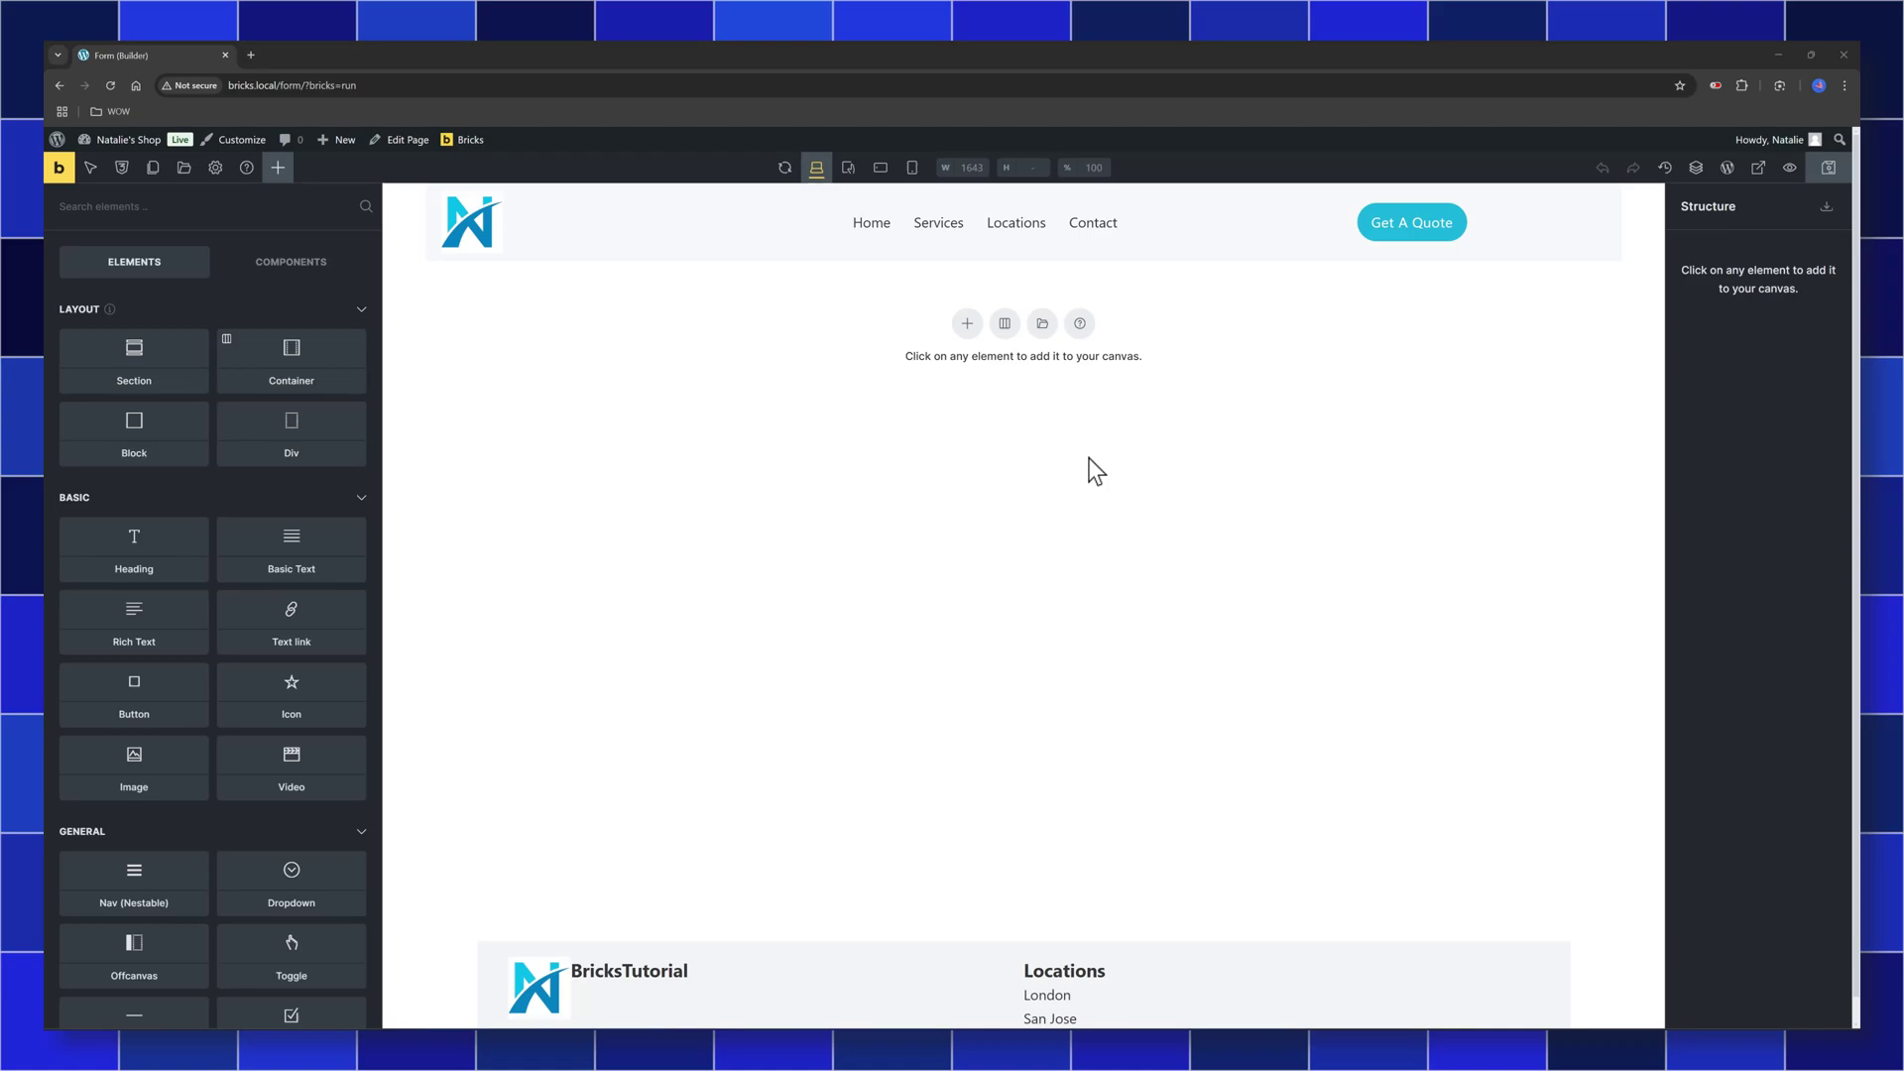
Add an empty Container from the Layout group to the Form page
{"action": "left_click", "coordinate": [299, 353]}
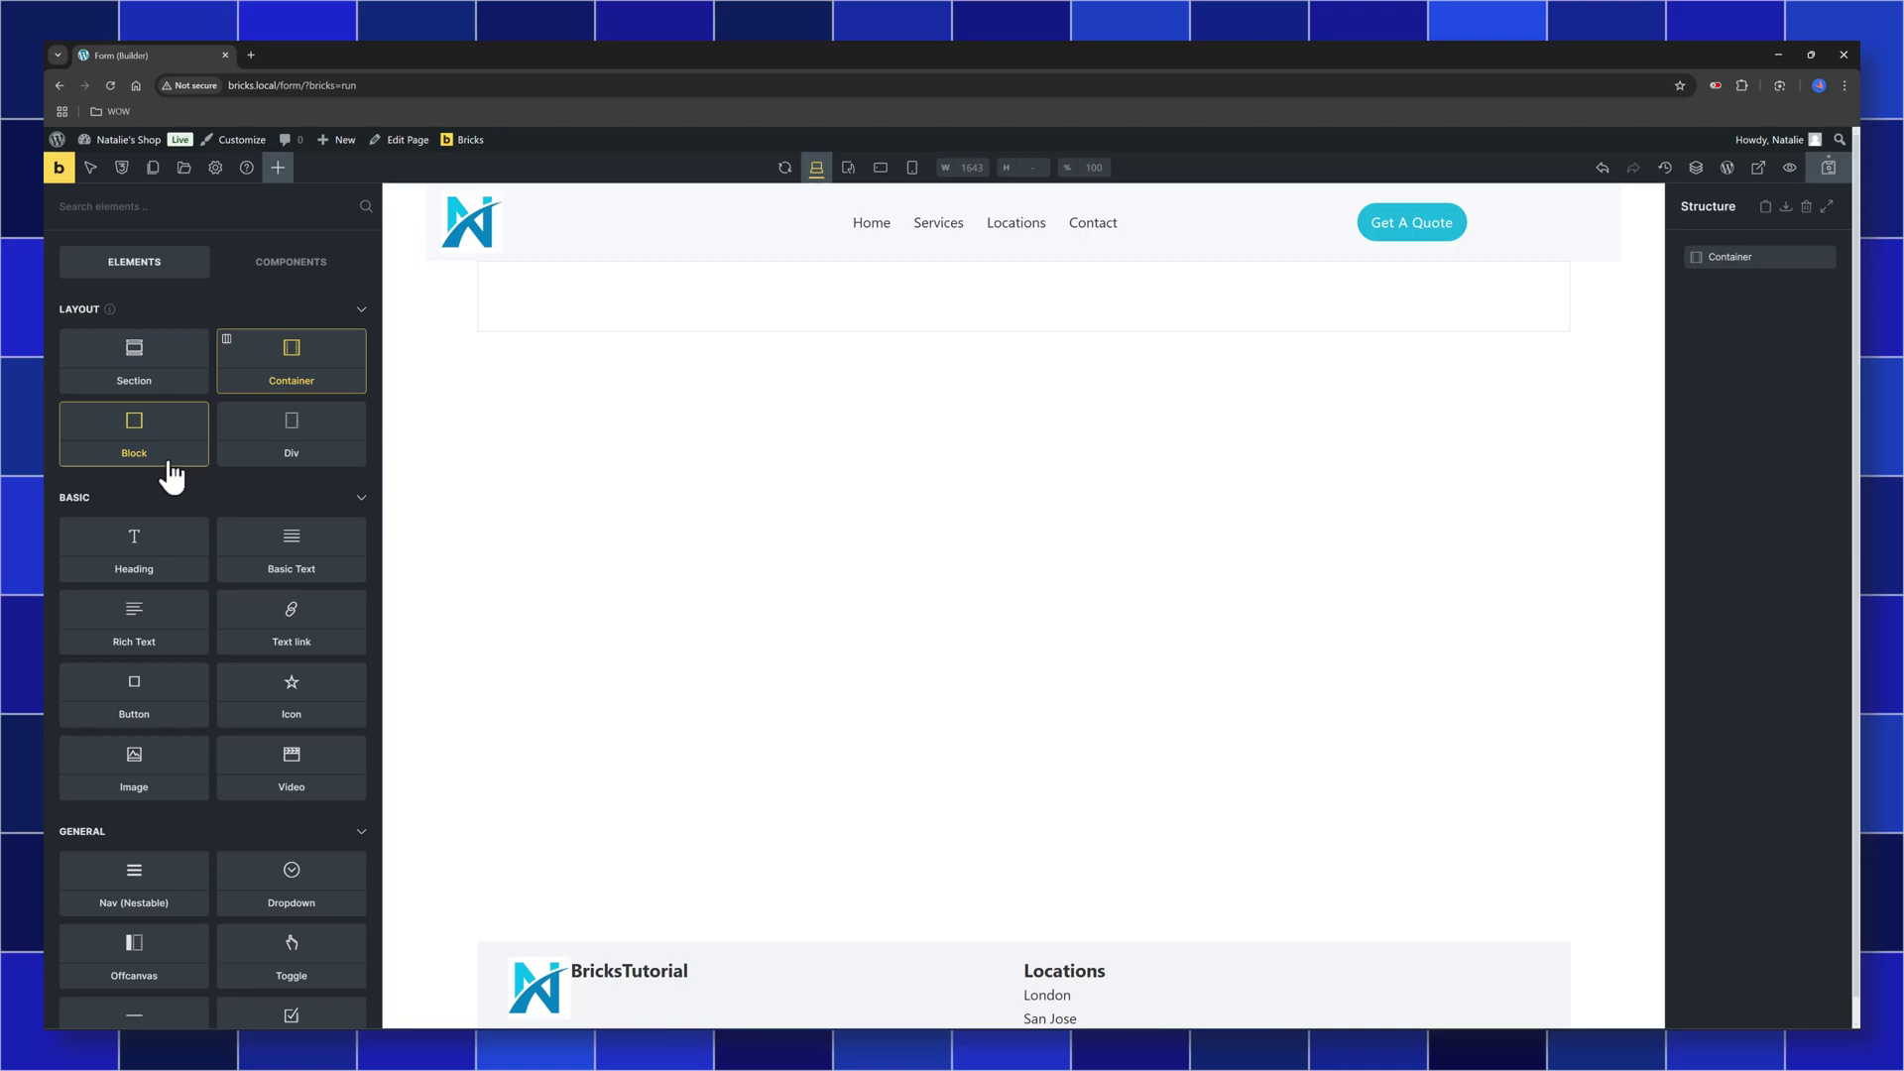
Add a Form element inside the Container and expand its Message field settings
{"action": "type", "text": "form"}
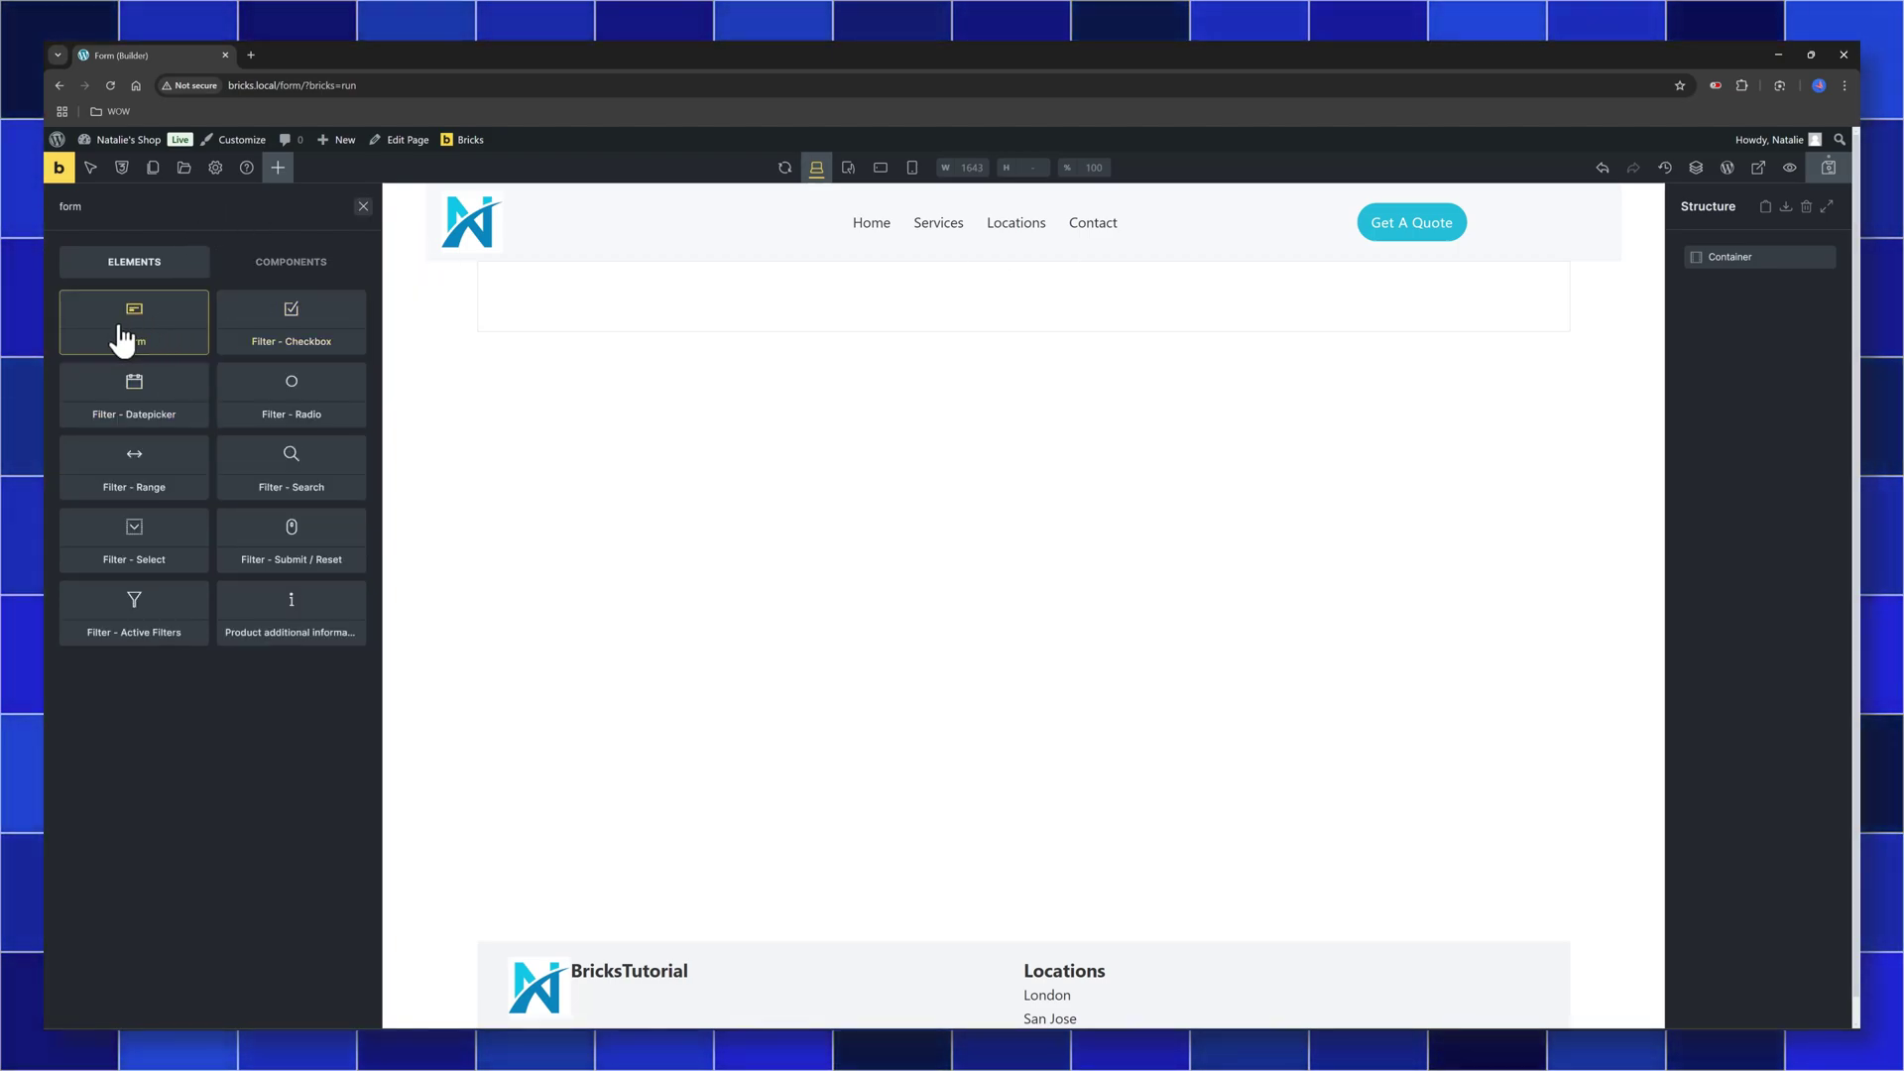
{"action": "left_click", "coordinate": [122, 336]}
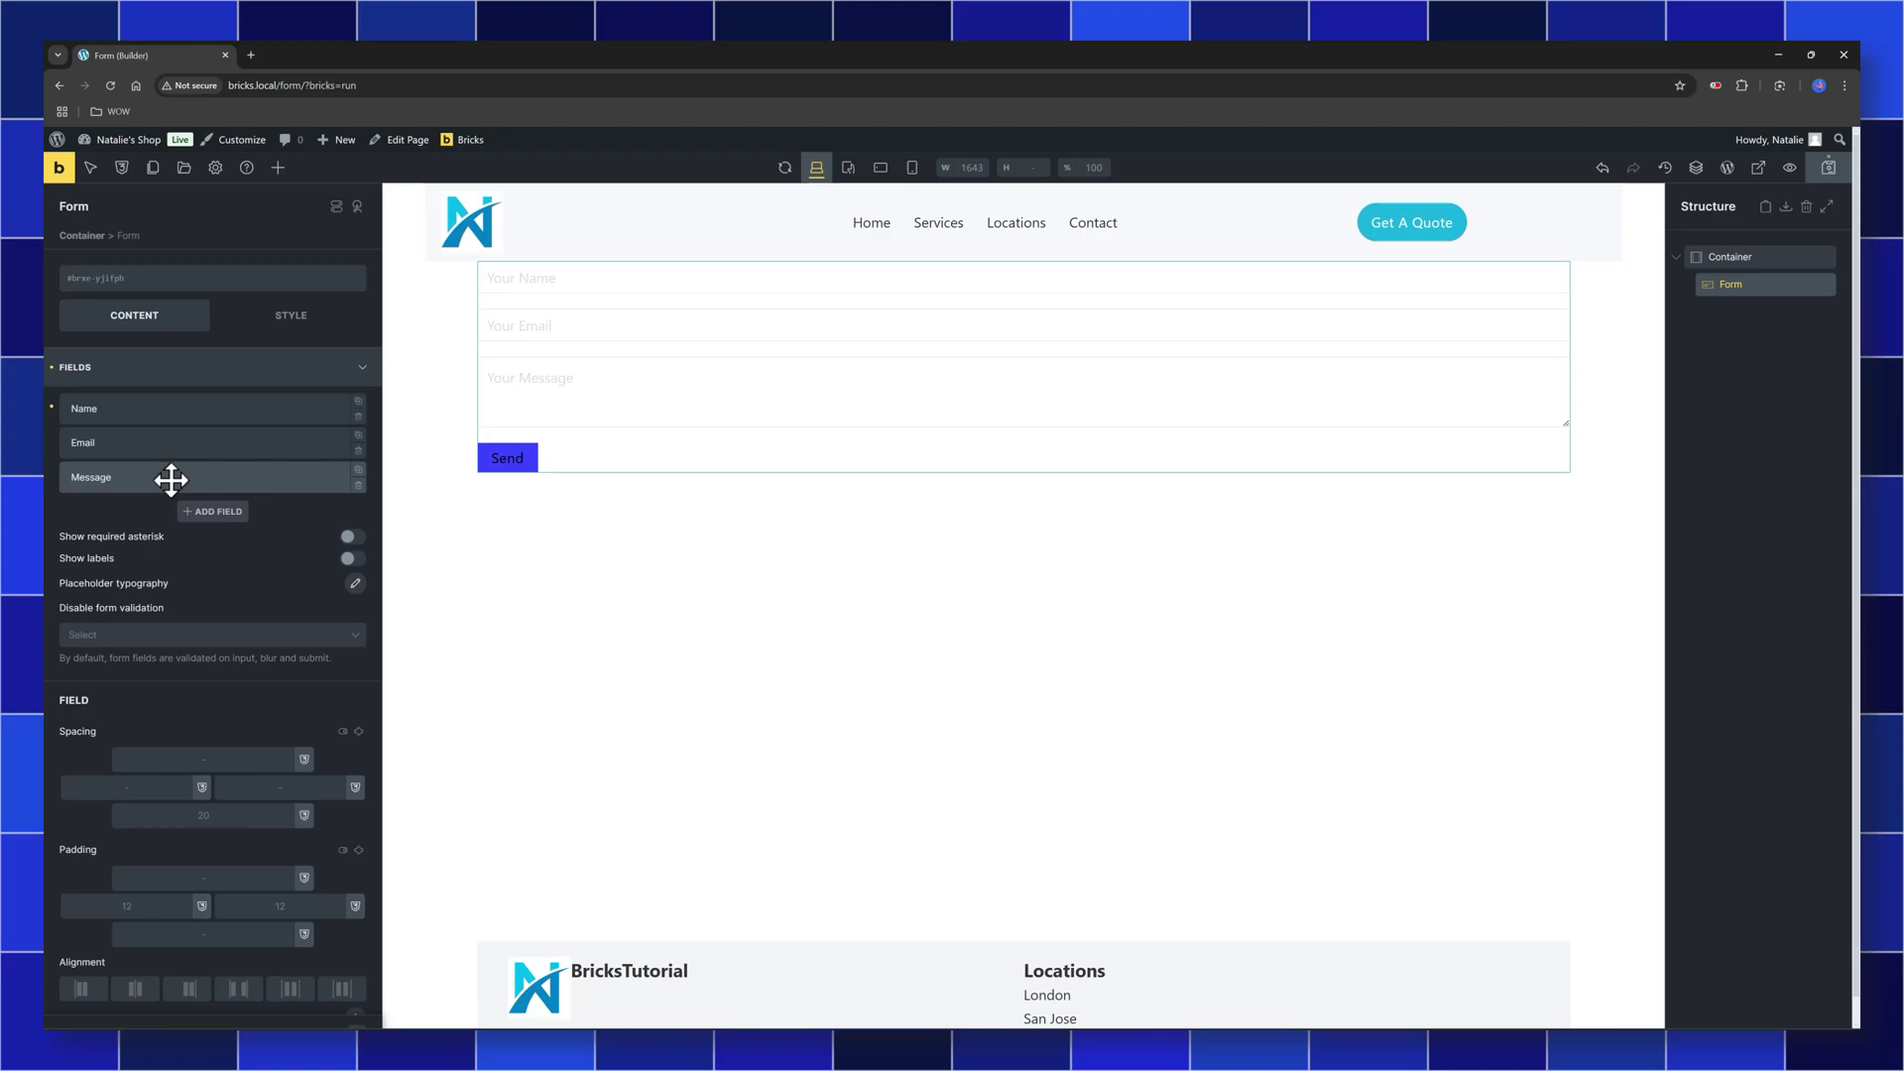
{"action": "left_click", "coordinate": [170, 480]}
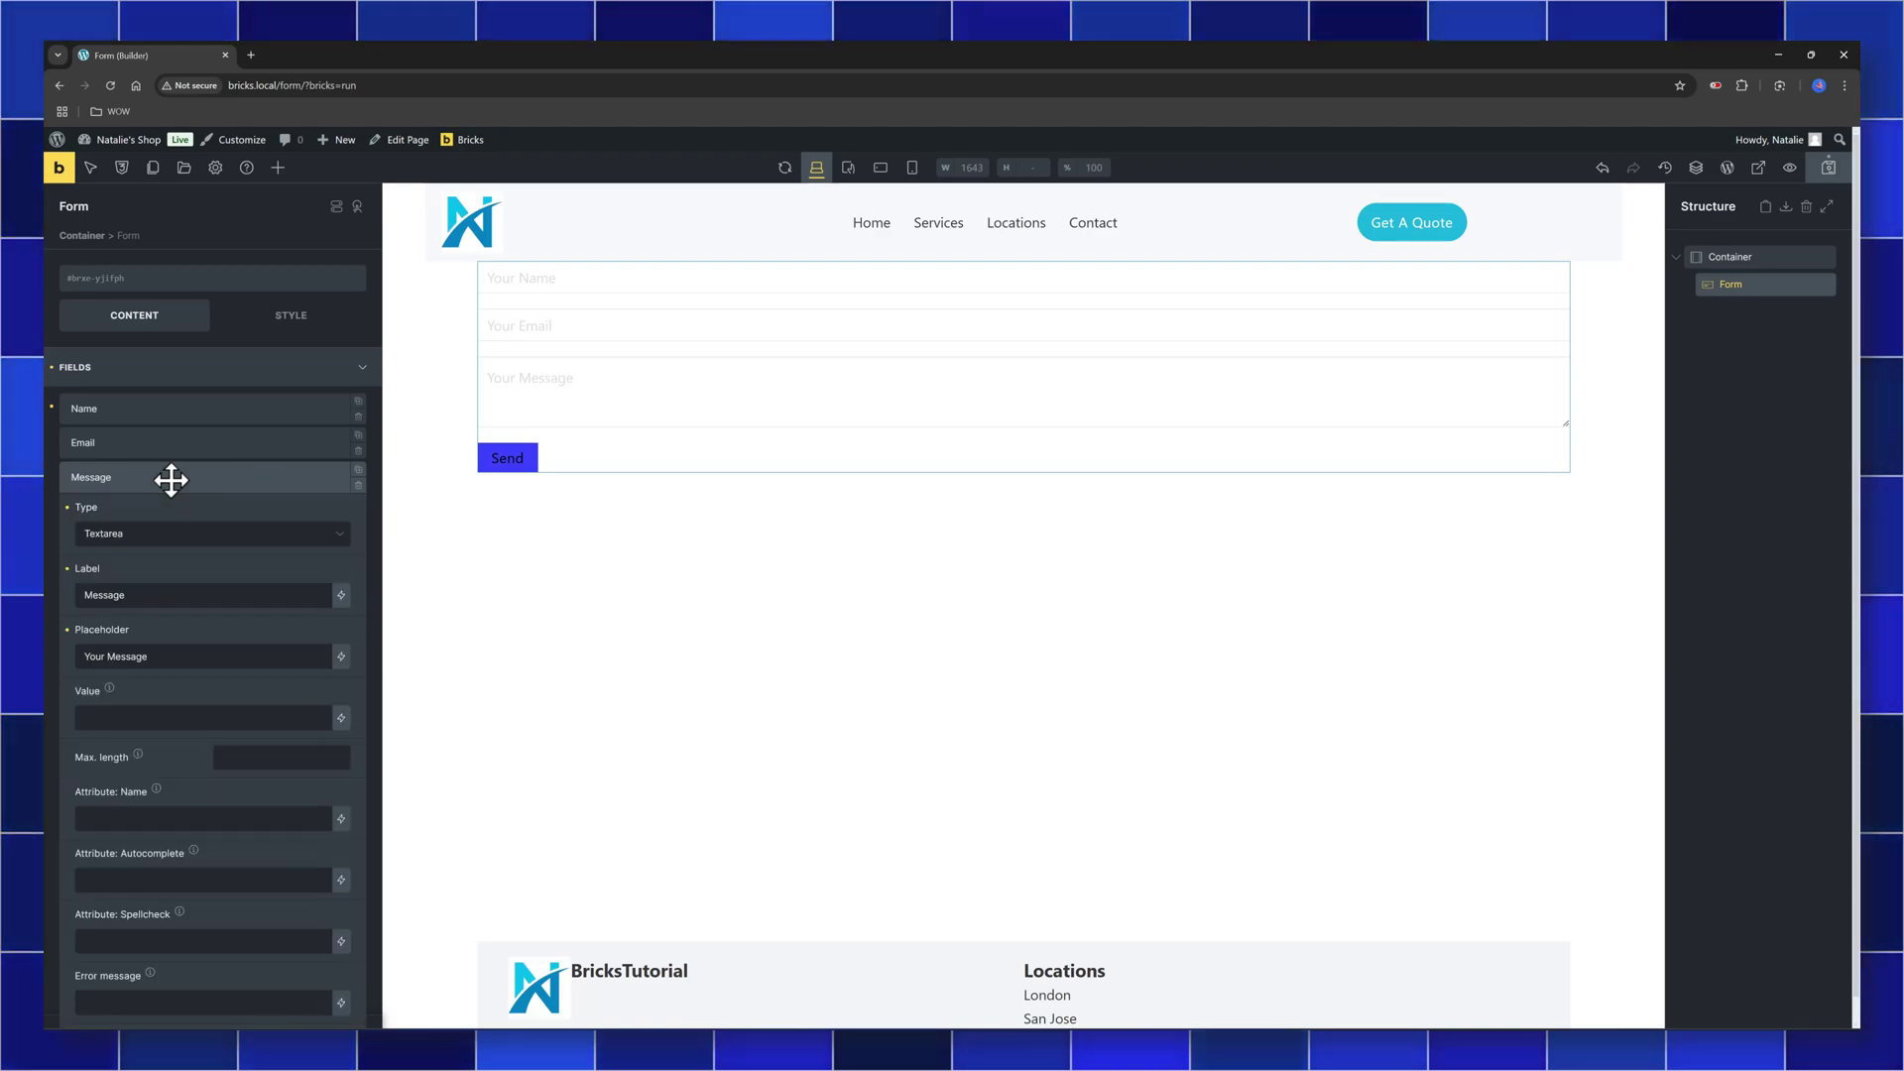
Limit the Container's maximum width to 600px
{"action": "left_click", "coordinate": [424, 539]}
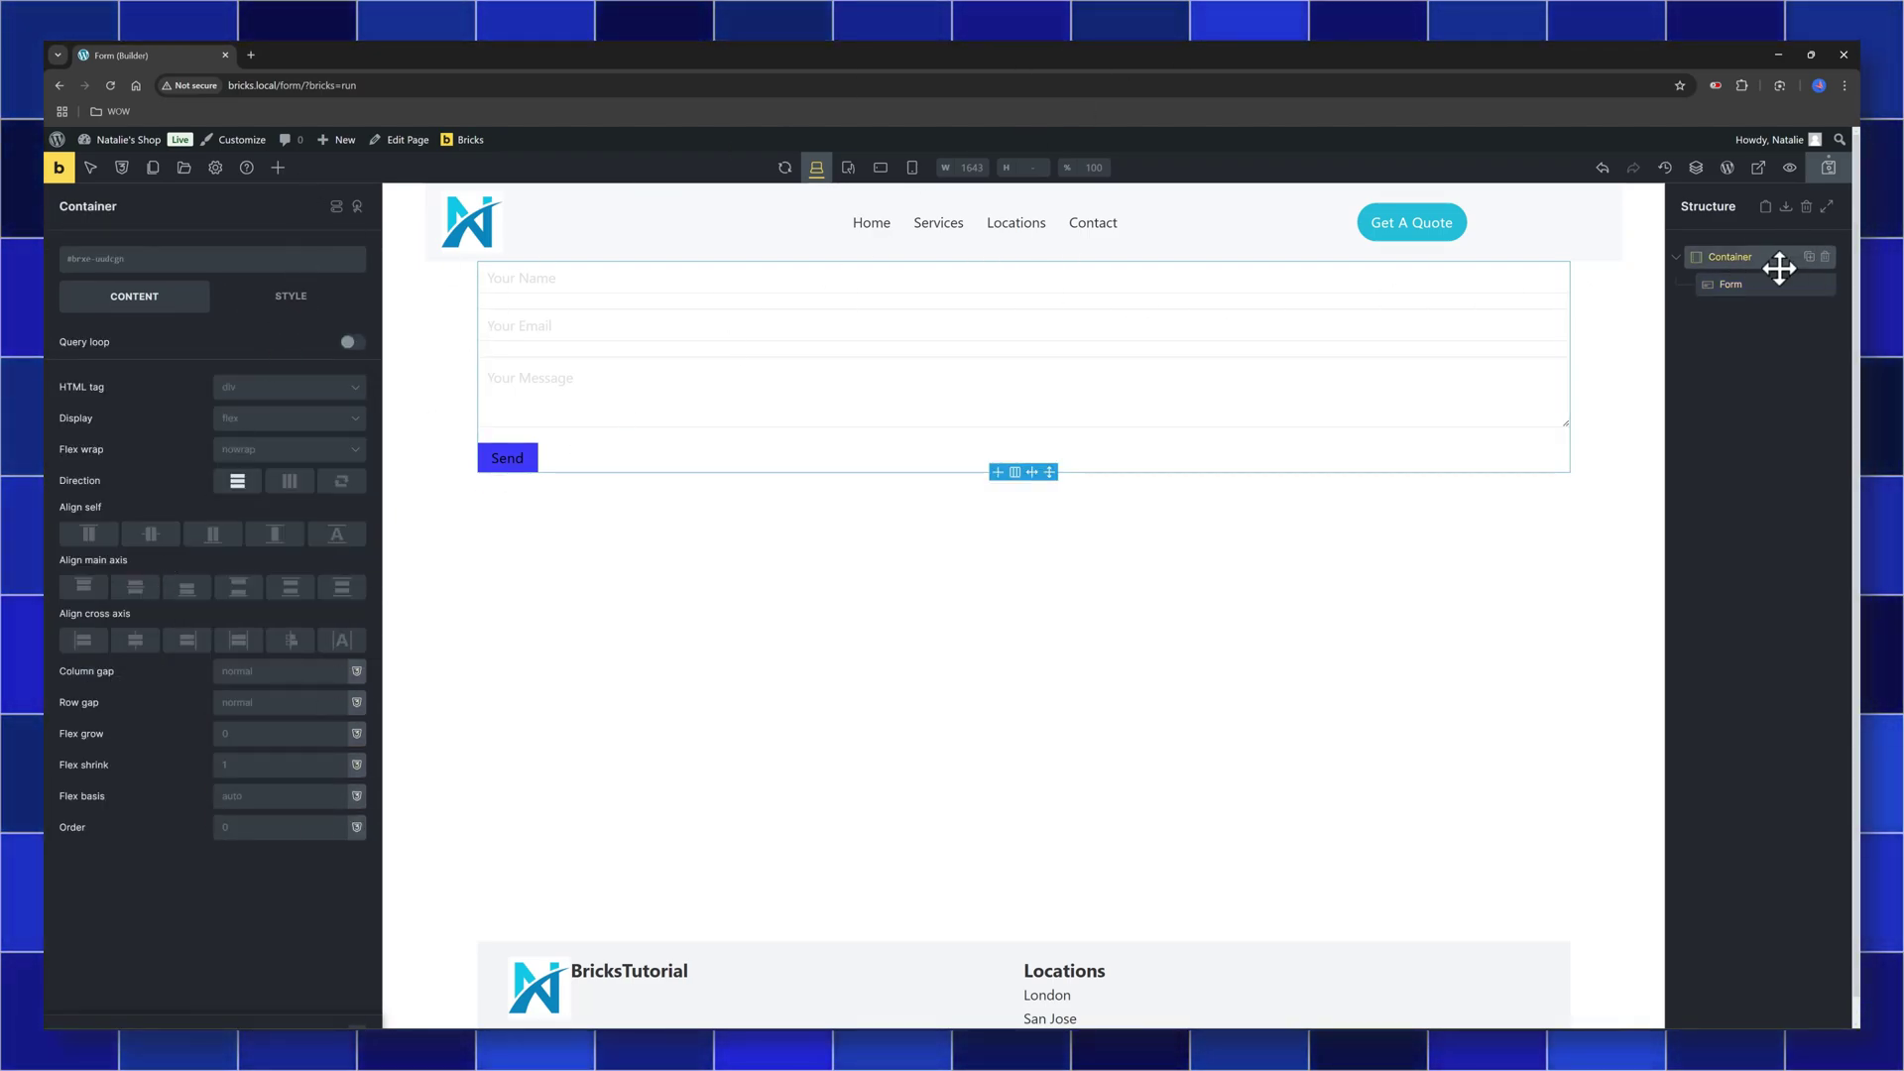
{"action": "left_click", "coordinate": [221, 298]}
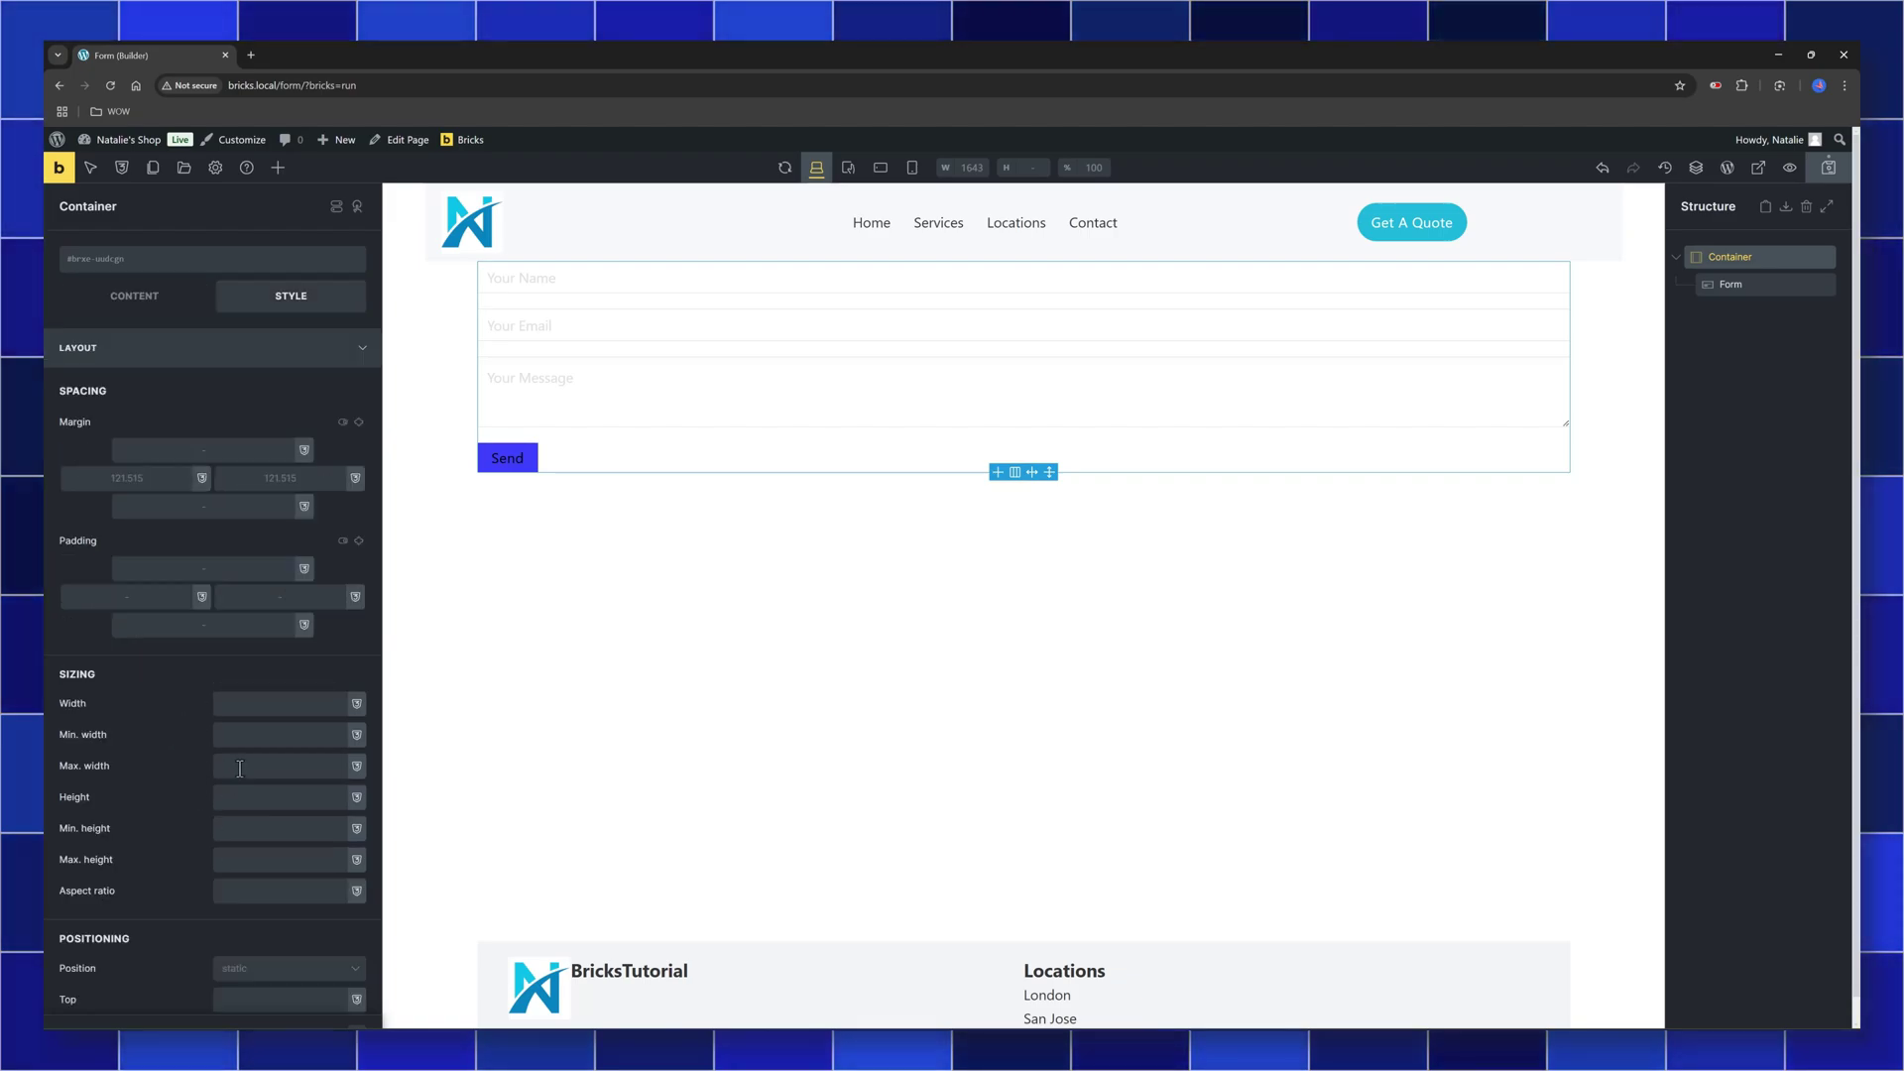
{"action": "left_click", "coordinate": [227, 769]}
{"action": "type", "text": "600px"}
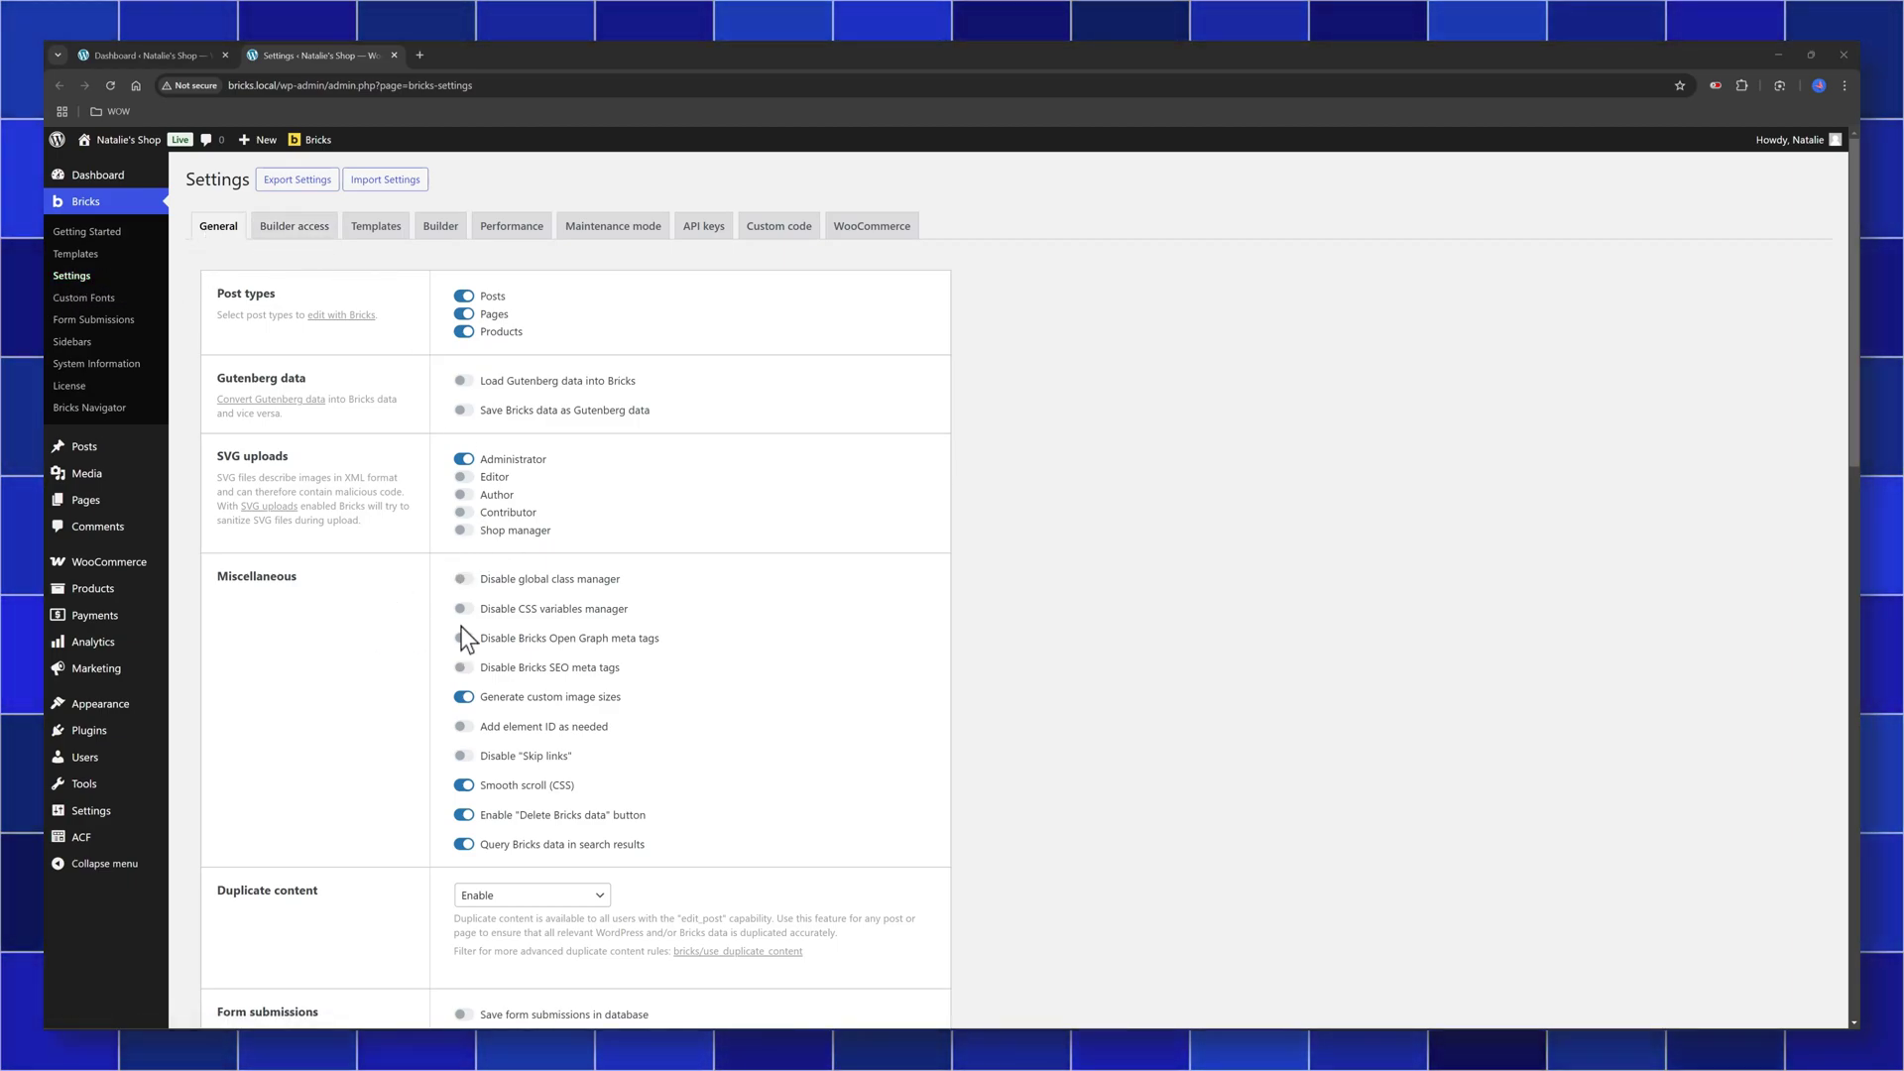
Enable 'Save form submissions in database', save the Bricks settings, and close the settings tab
{"action": "scroll", "coordinate": [505, 629], "scroll_direction": "down", "scroll_amount": 3}
{"action": "scroll", "coordinate": [503, 621], "scroll_direction": "down", "scroll_amount": 2}
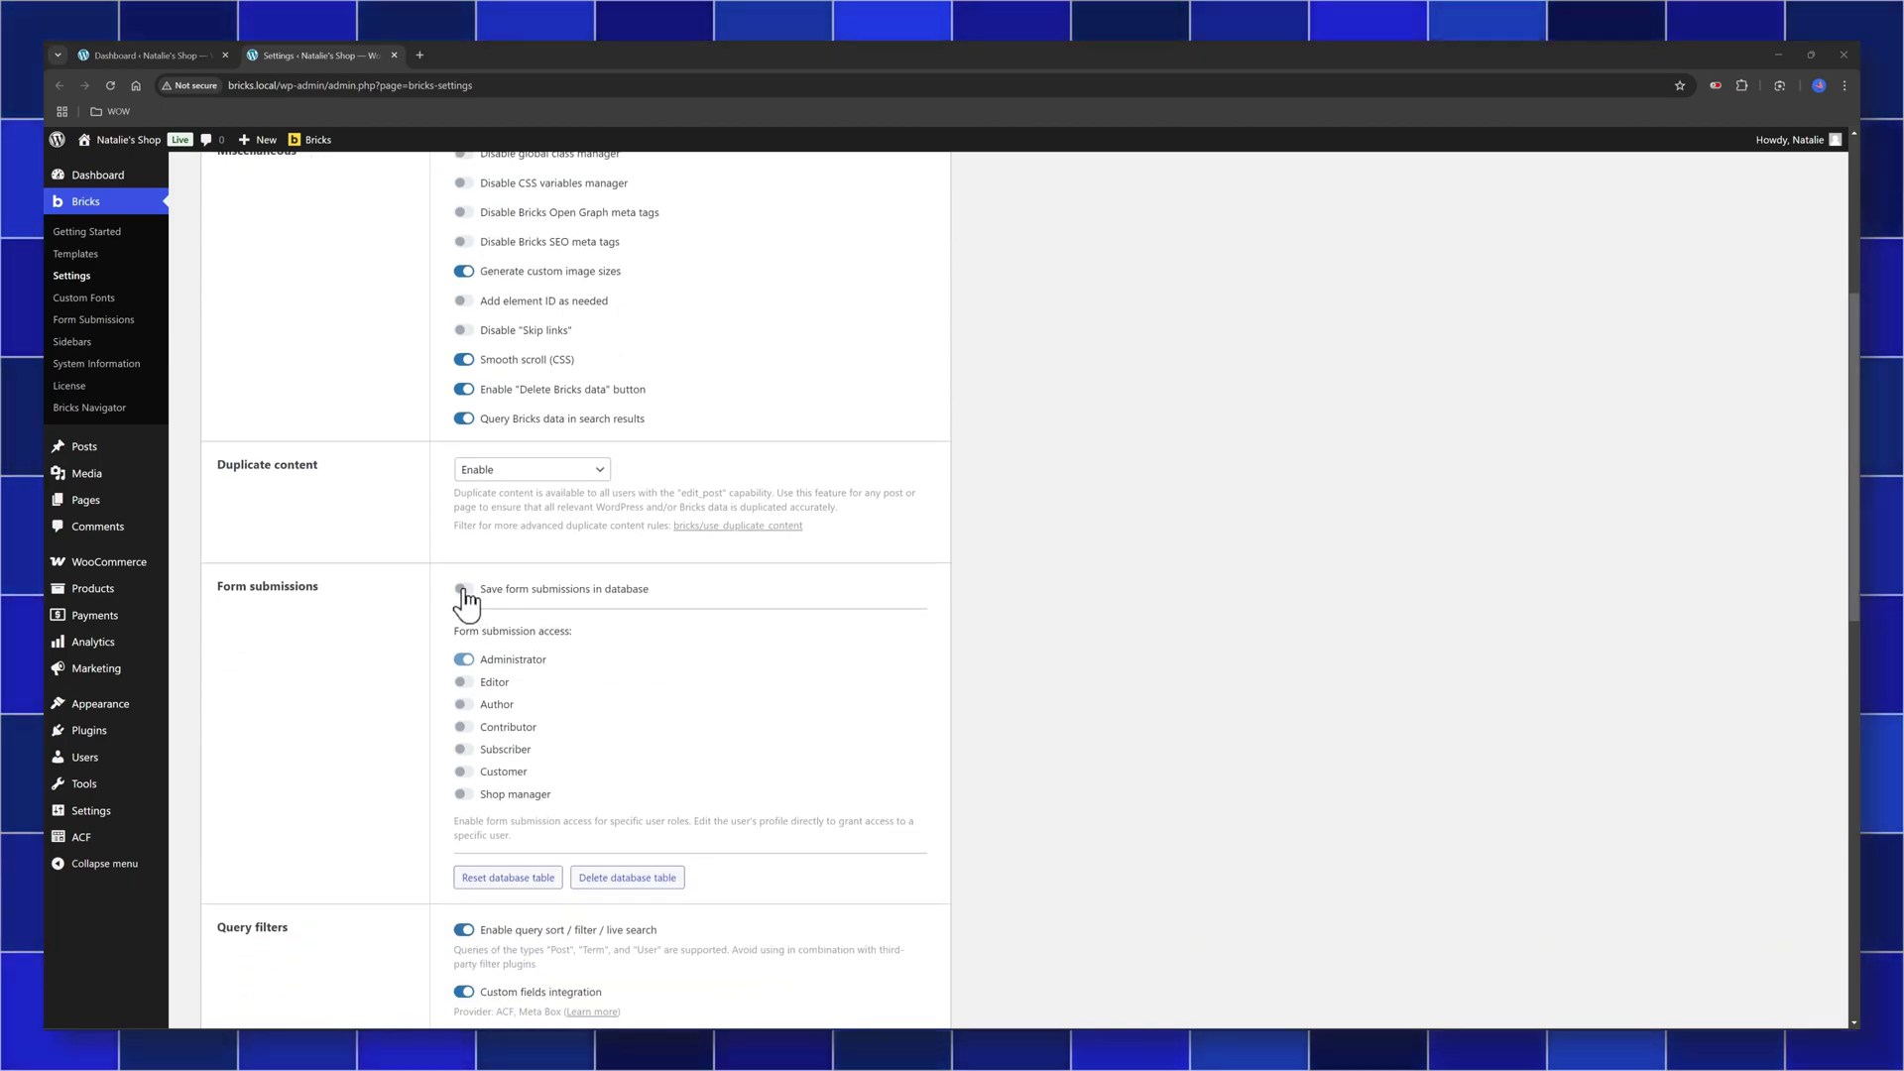
{"action": "left_click", "coordinate": [463, 588]}
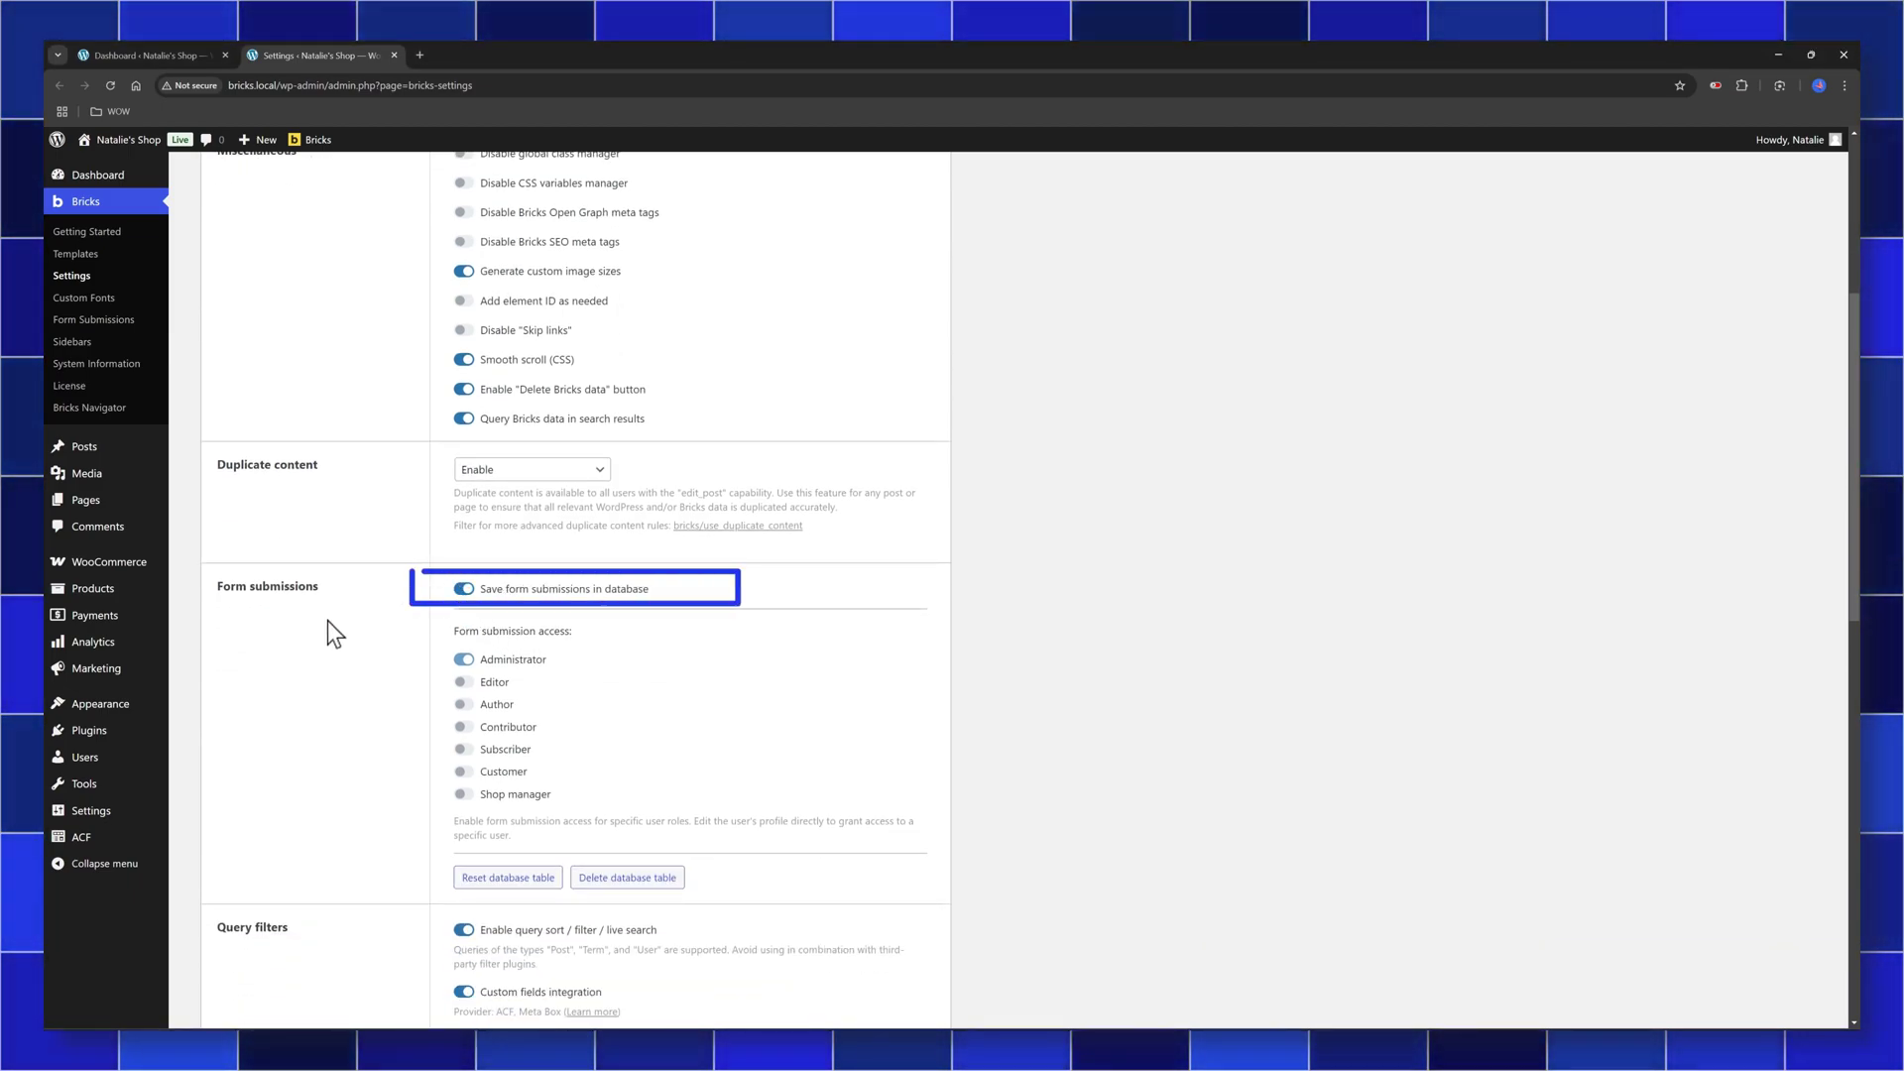
{"action": "scroll", "coordinate": [363, 625], "scroll_direction": "down", "scroll_amount": 12}
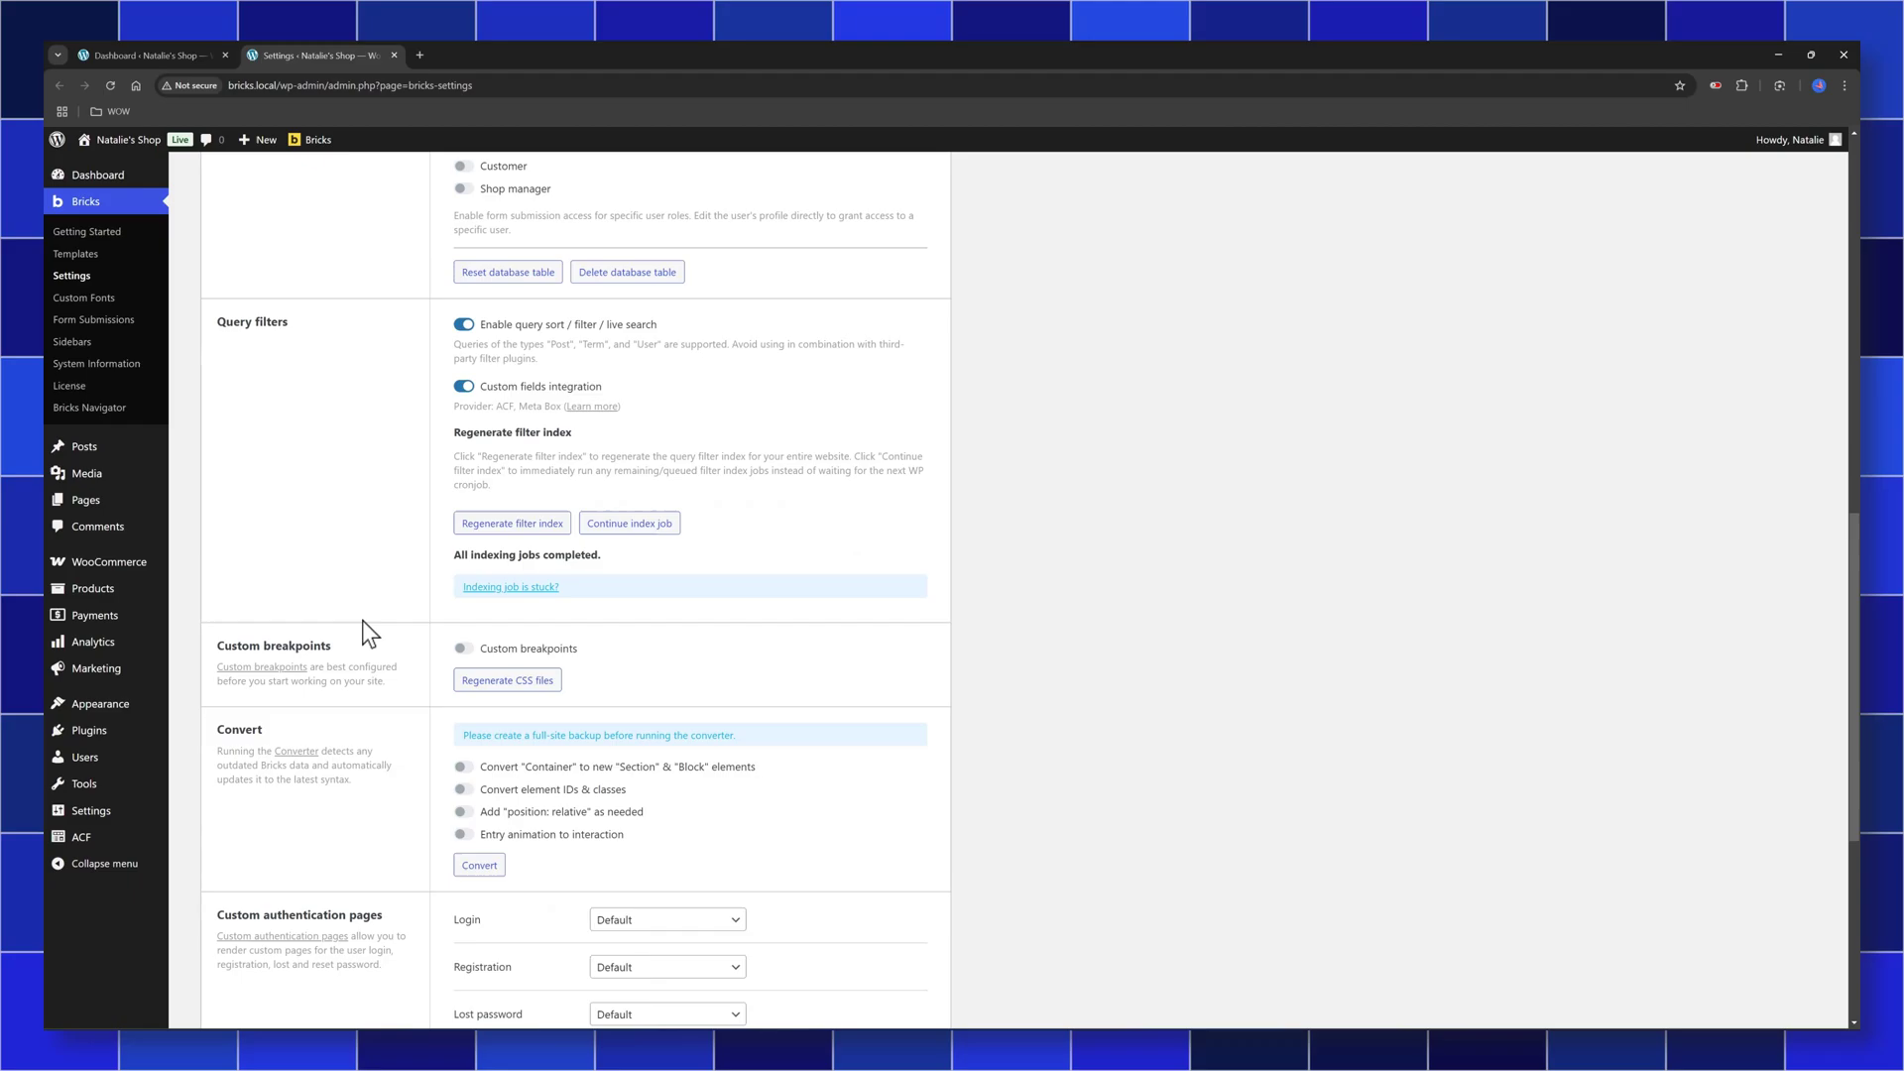
{"action": "left_click", "coordinate": [229, 951]}
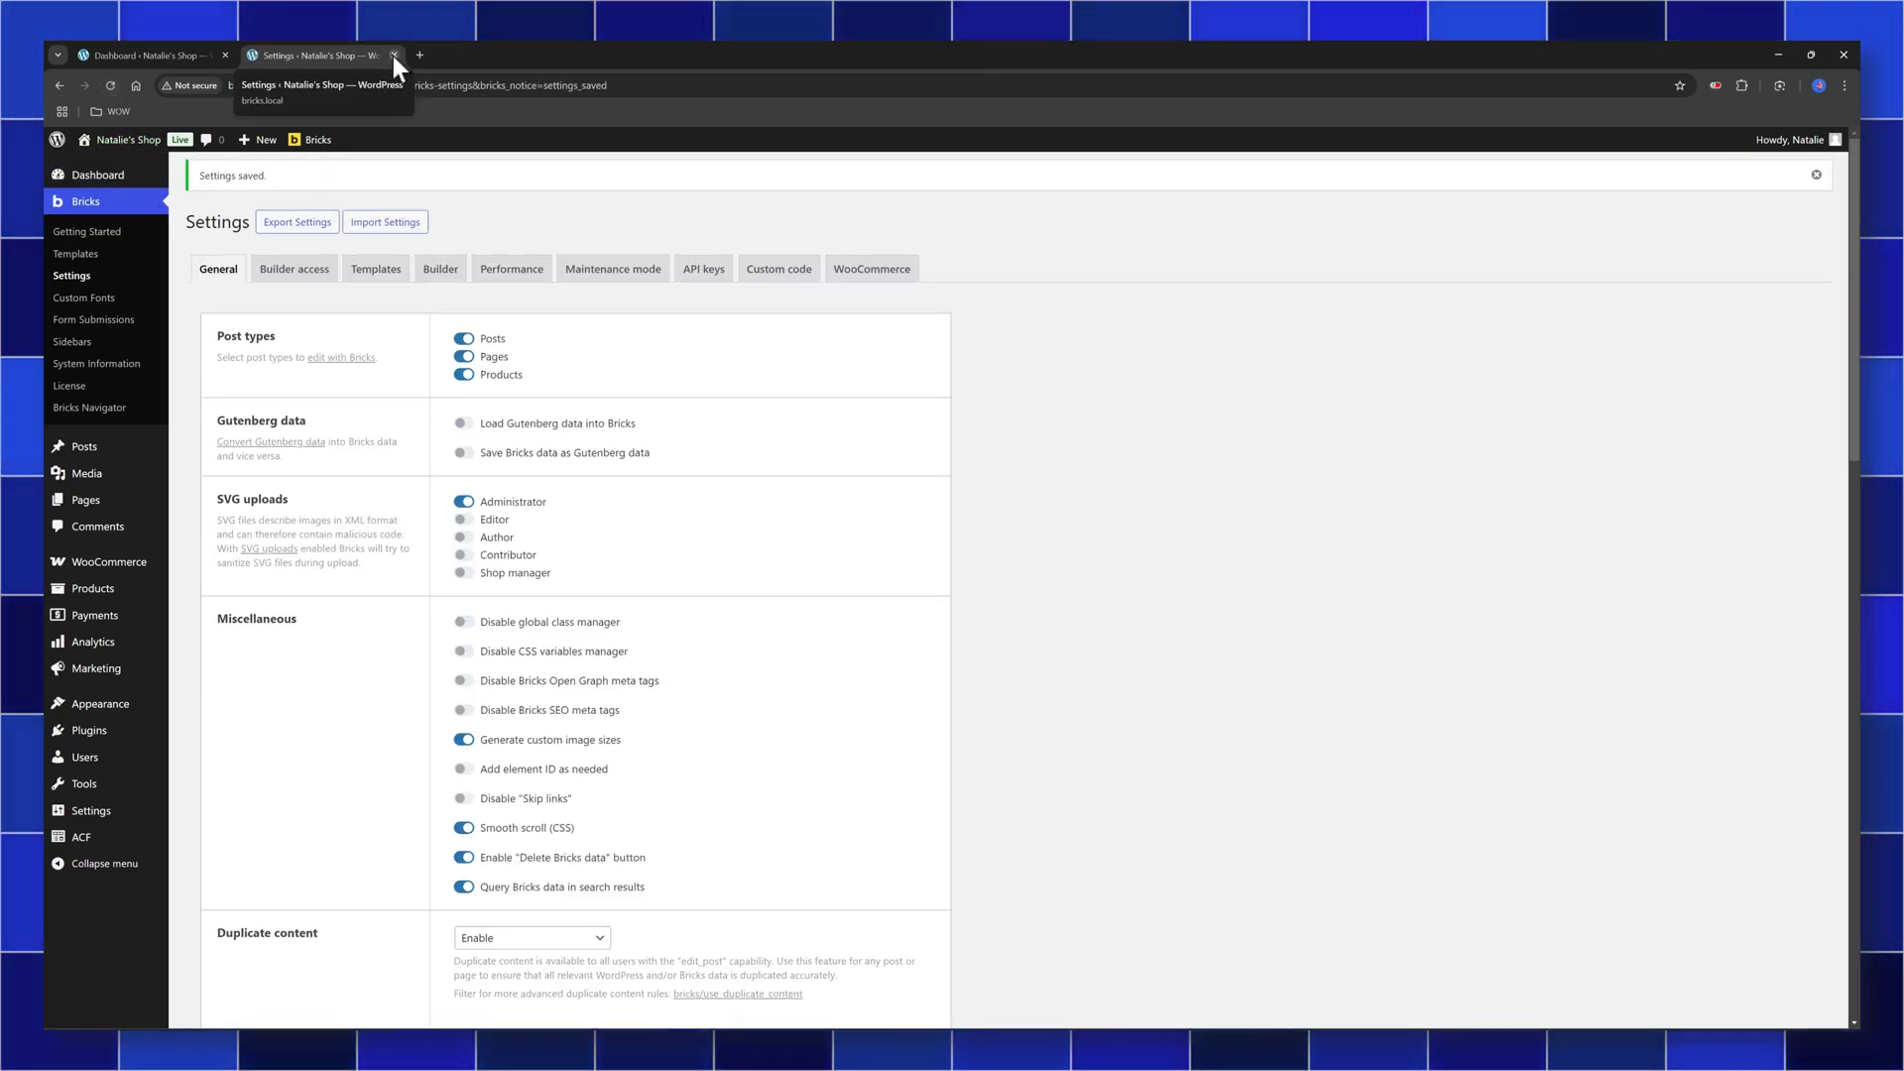
{"action": "left_click", "coordinate": [393, 54]}
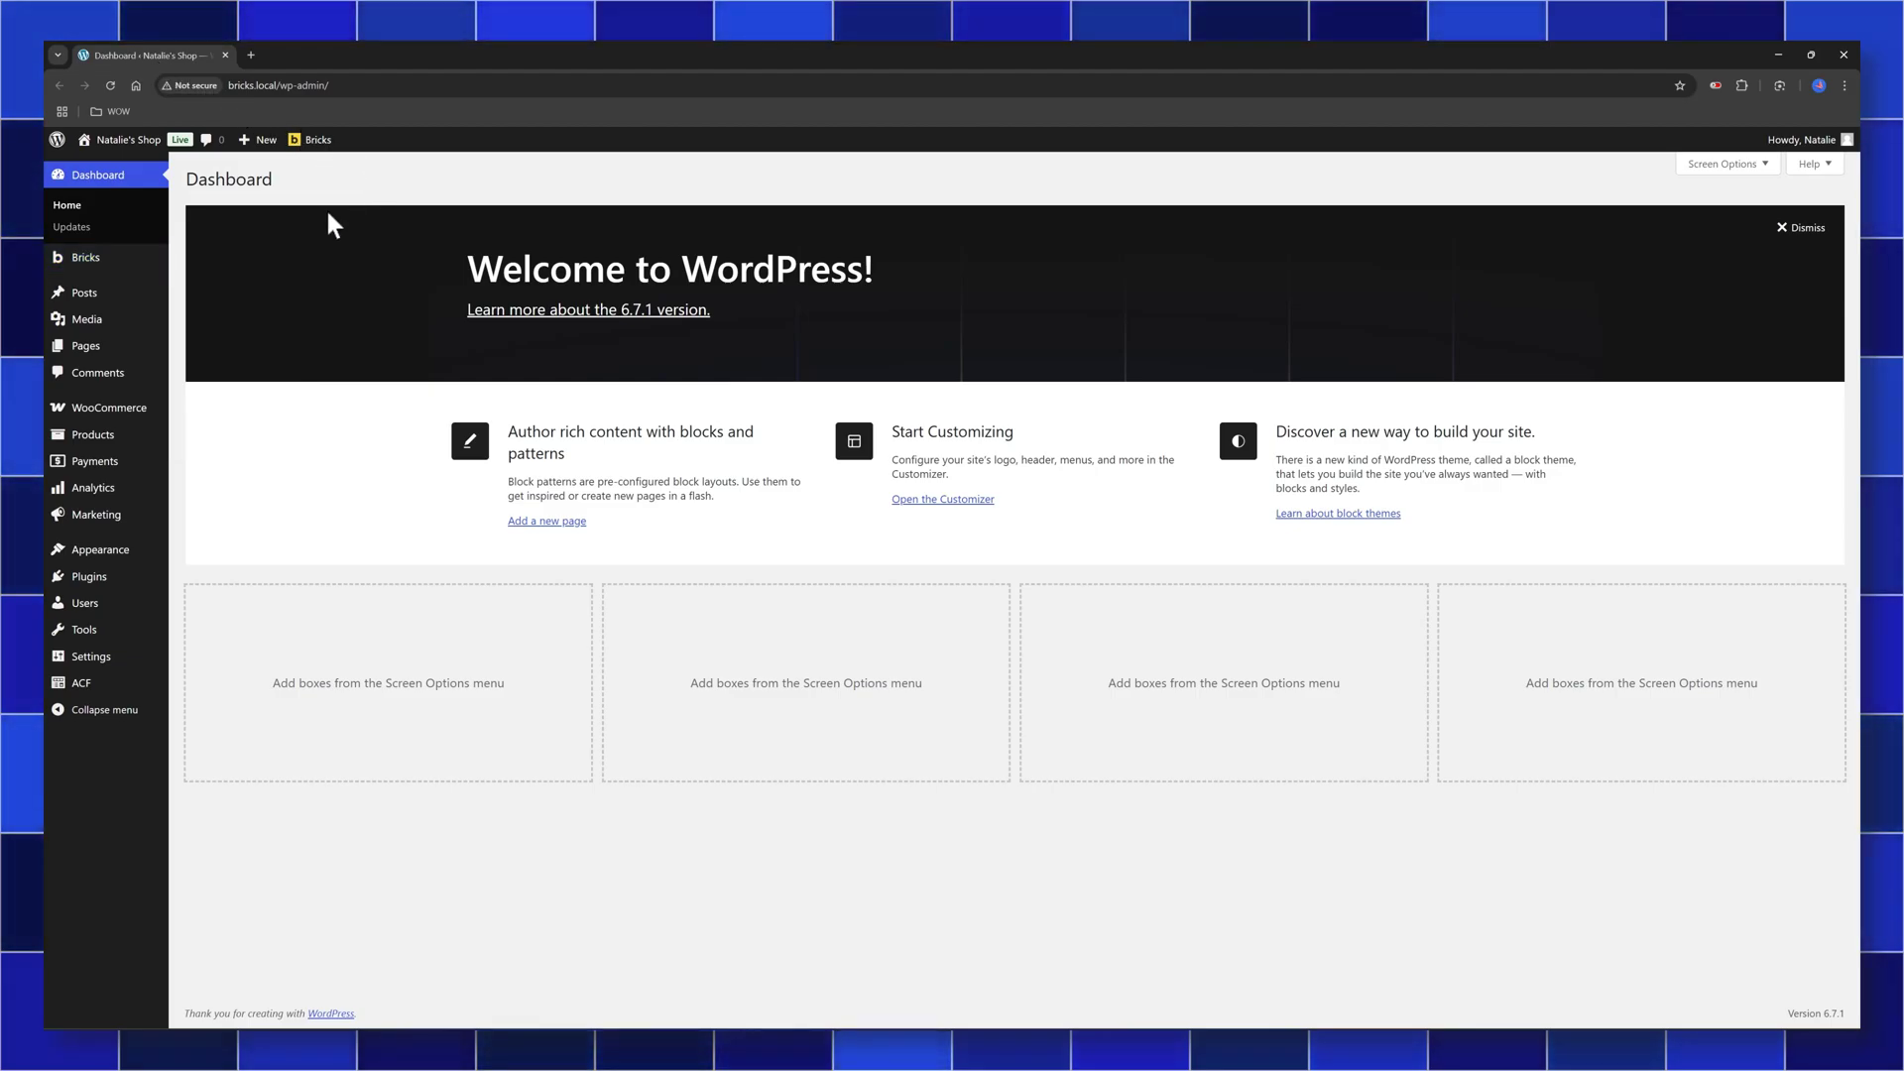
Edit the Form page in Bricks and review the form's Email action: HTML email, subject 'Contact form request', to the admin email
{"action": "left_click", "coordinate": [198, 351]}
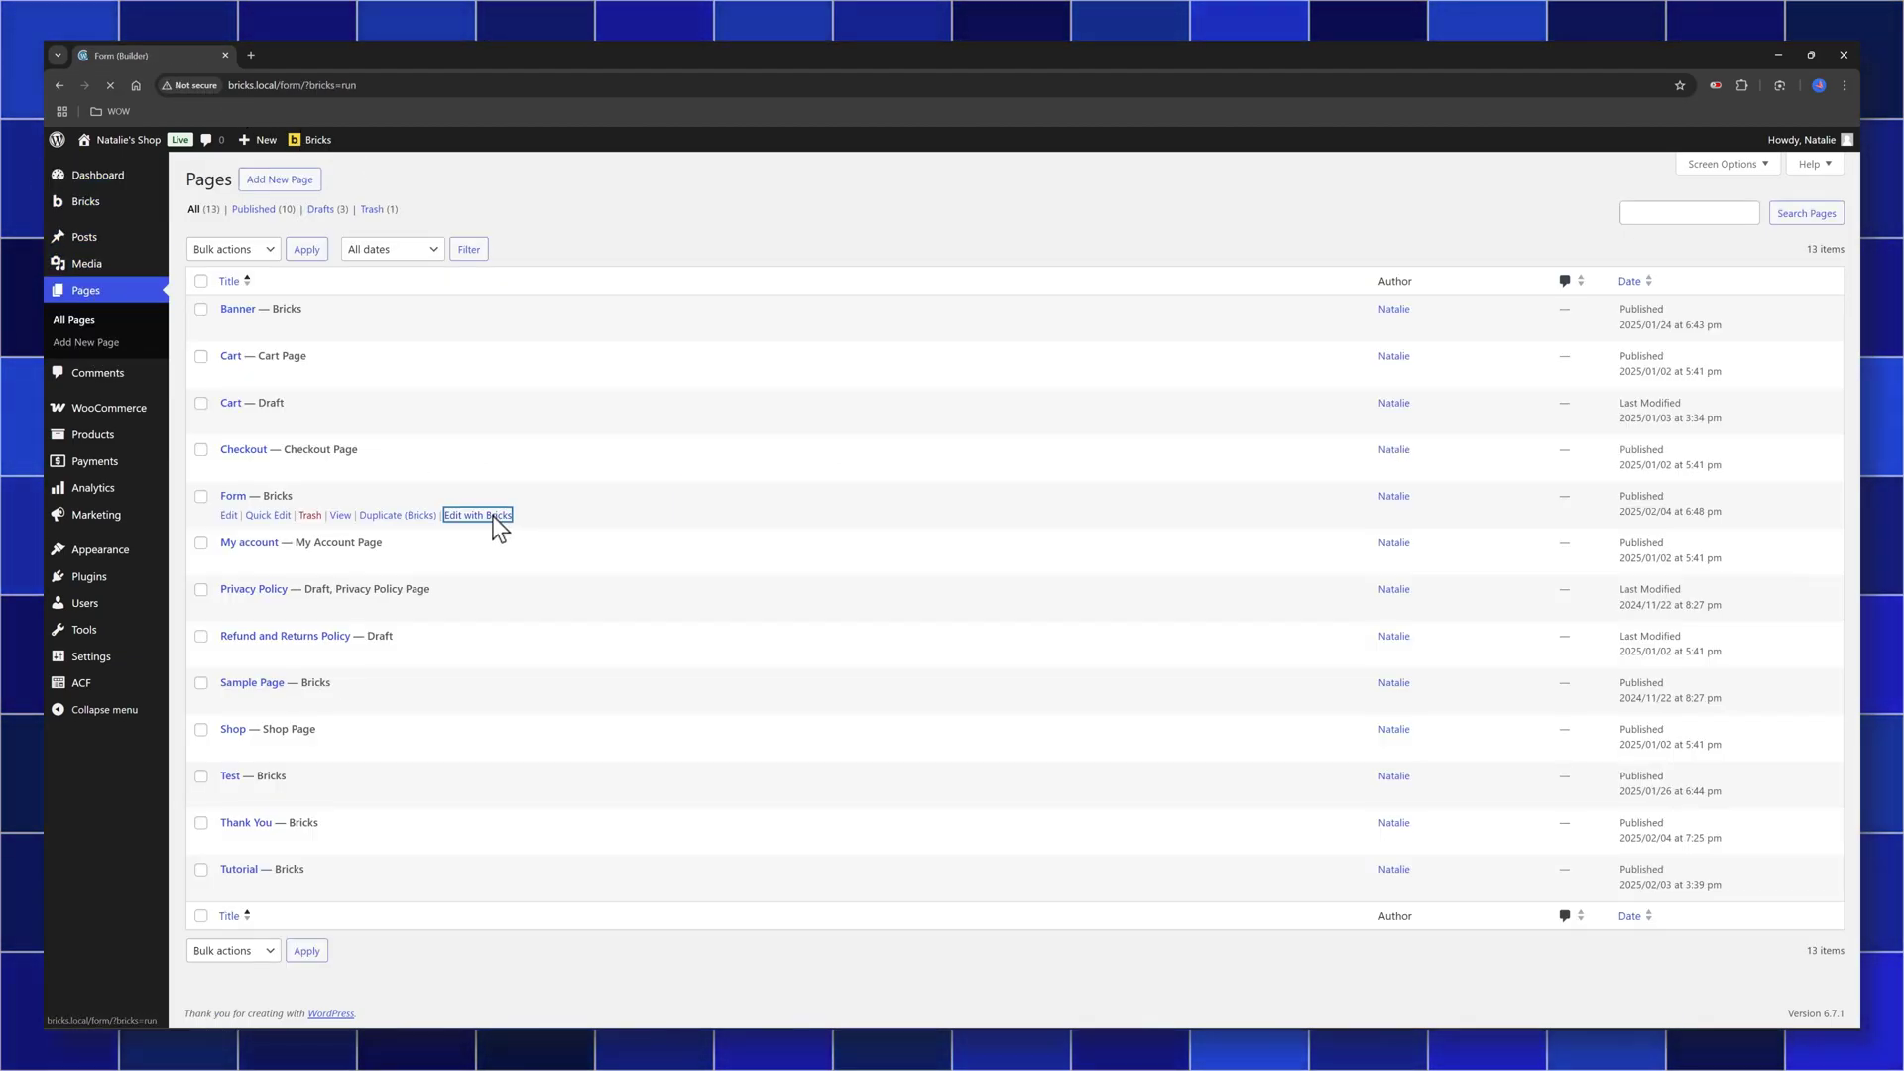
{"action": "left_click", "coordinate": [494, 520]}
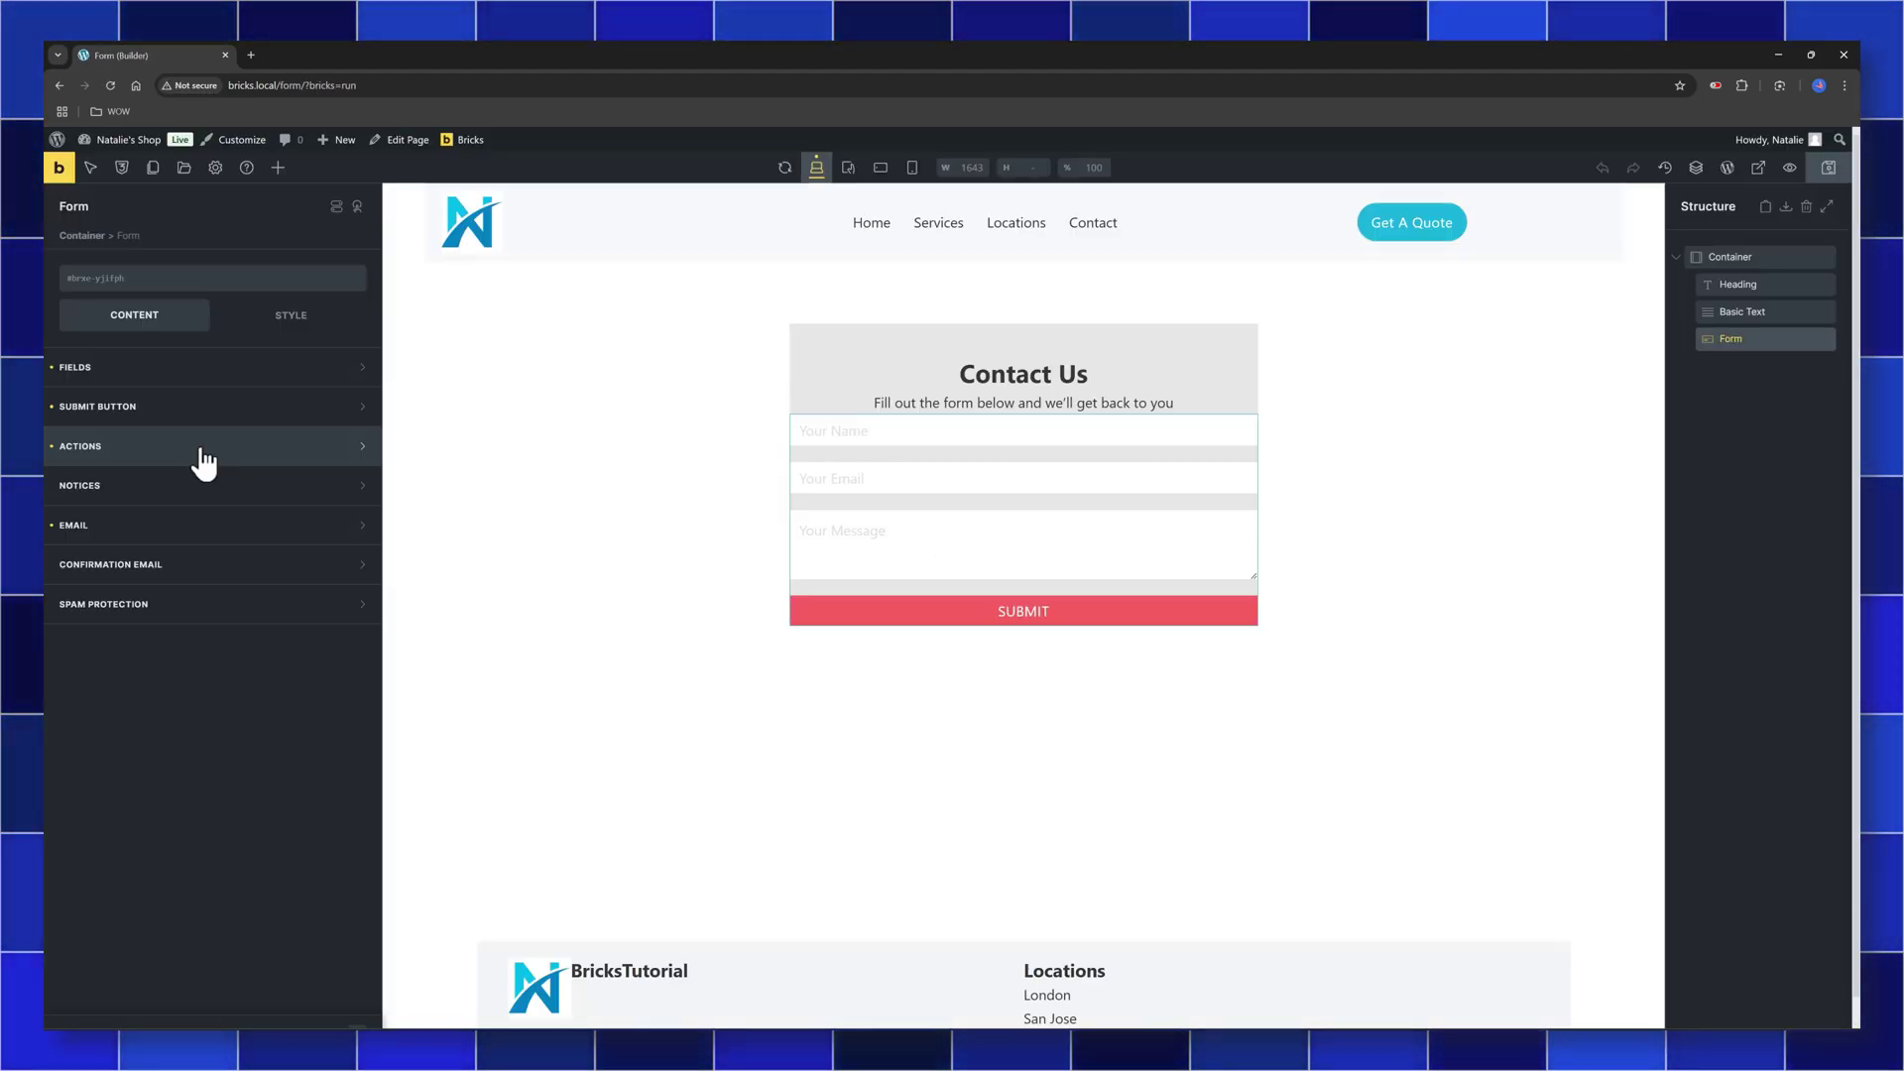
{"action": "left_click", "coordinate": [202, 447]}
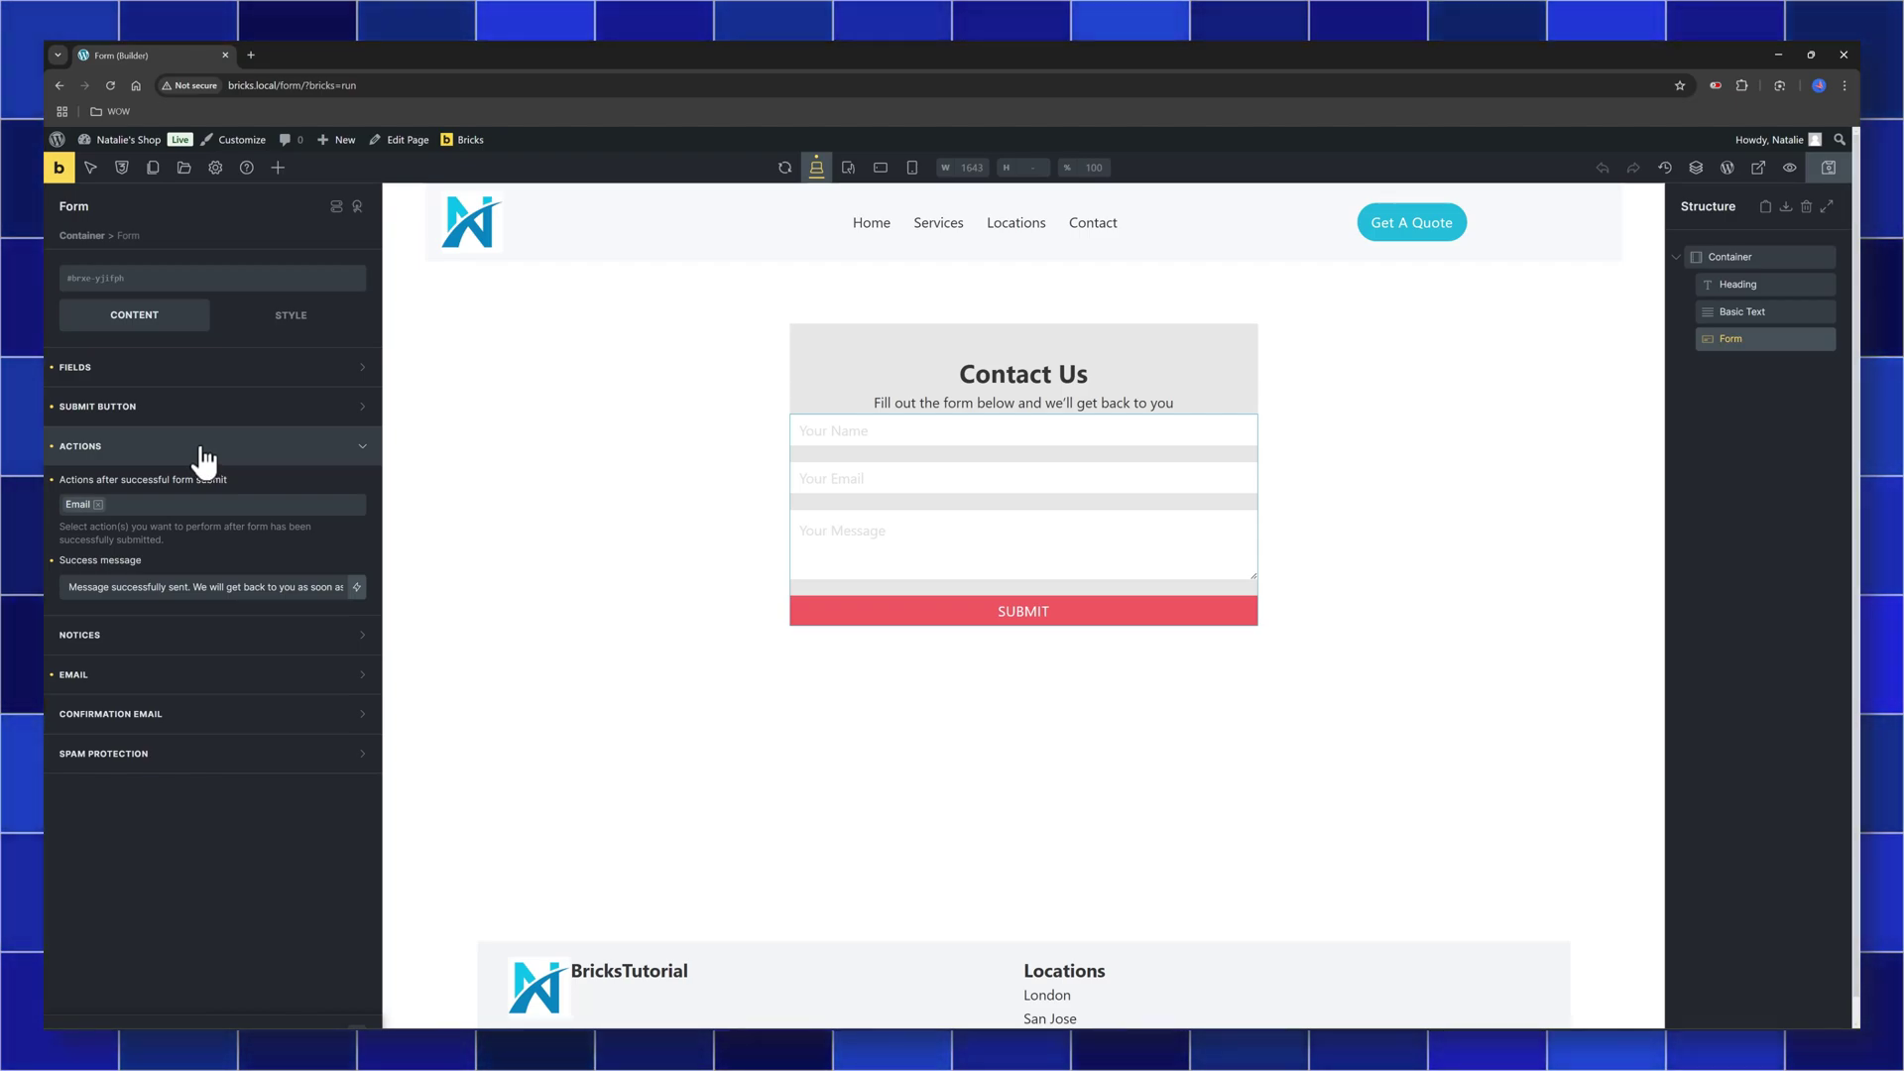
{"action": "left_click", "coordinate": [124, 675]}
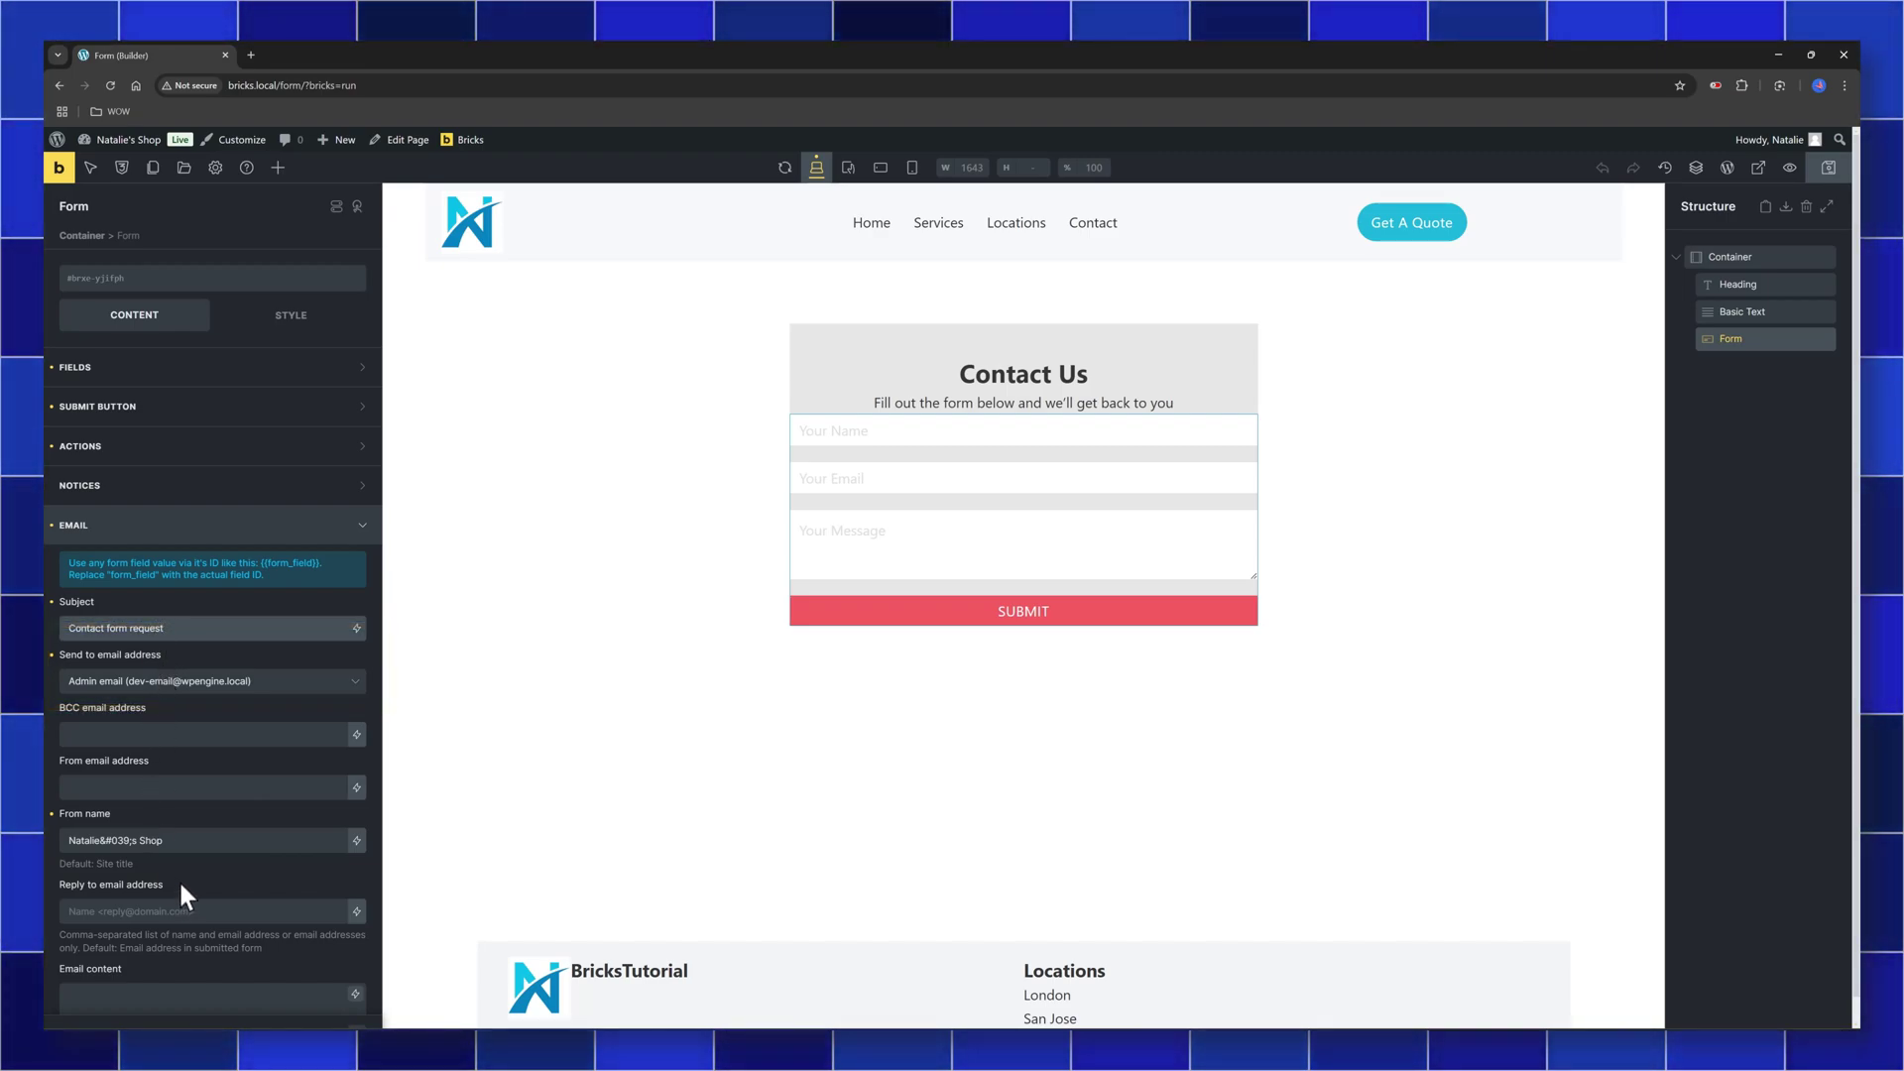
{"action": "scroll", "coordinate": [183, 892], "scroll_direction": "down", "scroll_amount": 3}
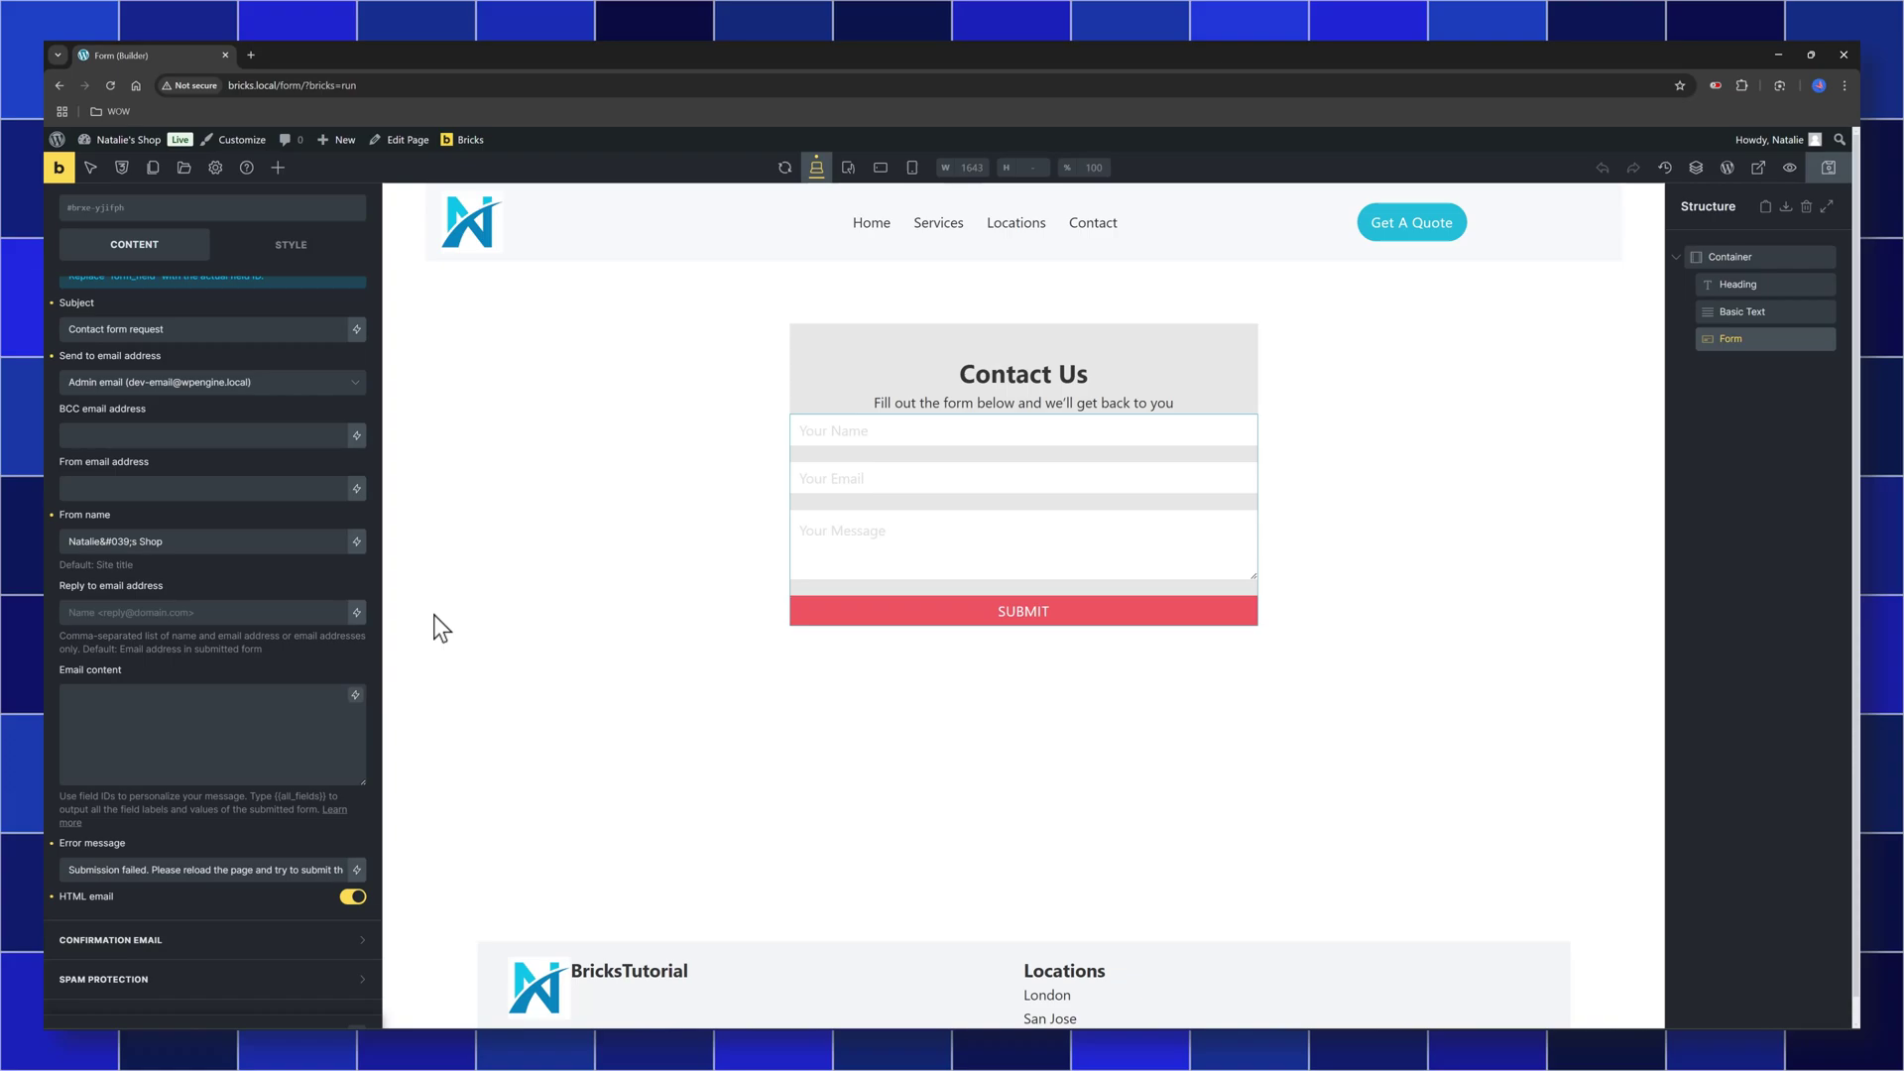
{"action": "scroll", "coordinate": [525, 695], "scroll_direction": "down", "scroll_amount": 1}
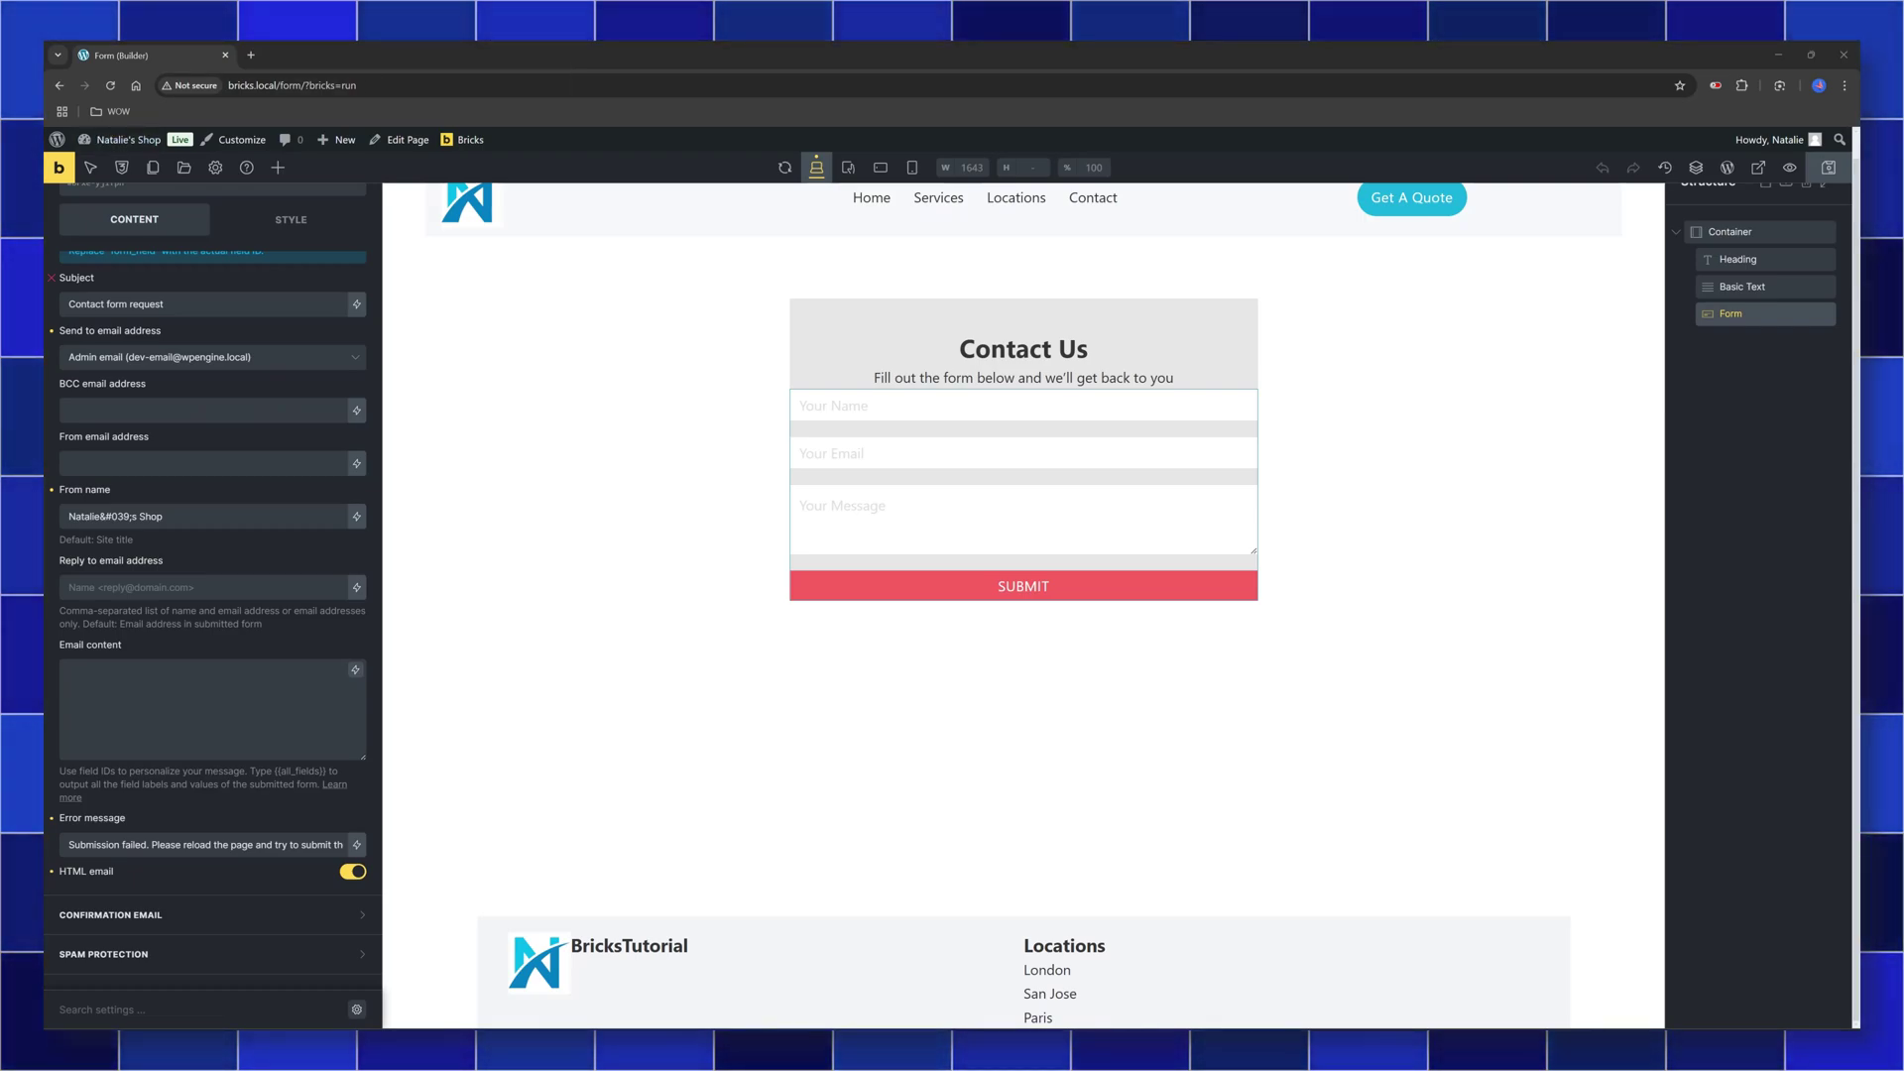
{"action": "scroll", "coordinate": [164, 428], "scroll_direction": "up", "scroll_amount": 3}
{"action": "left_click", "coordinate": [159, 429]}
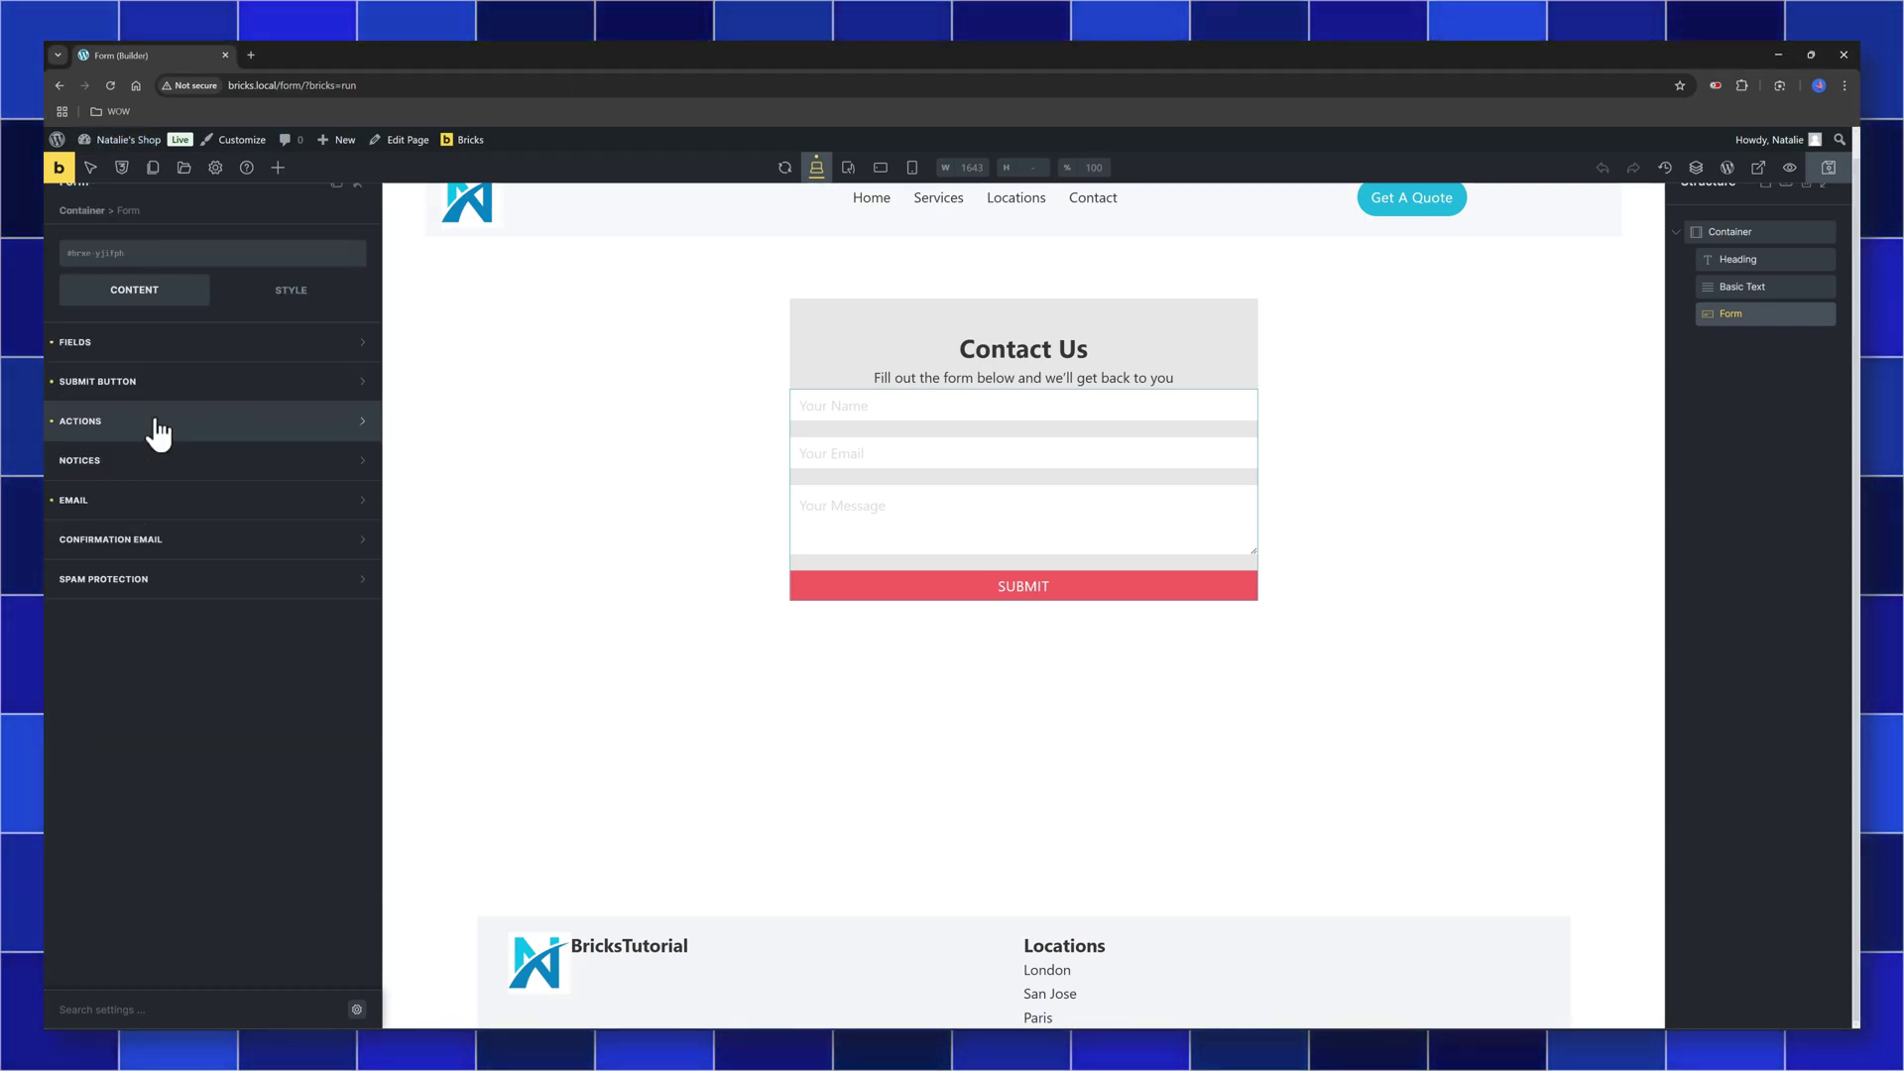
{"action": "left_click", "coordinate": [159, 424]}
{"action": "left_click", "coordinate": [143, 481]}
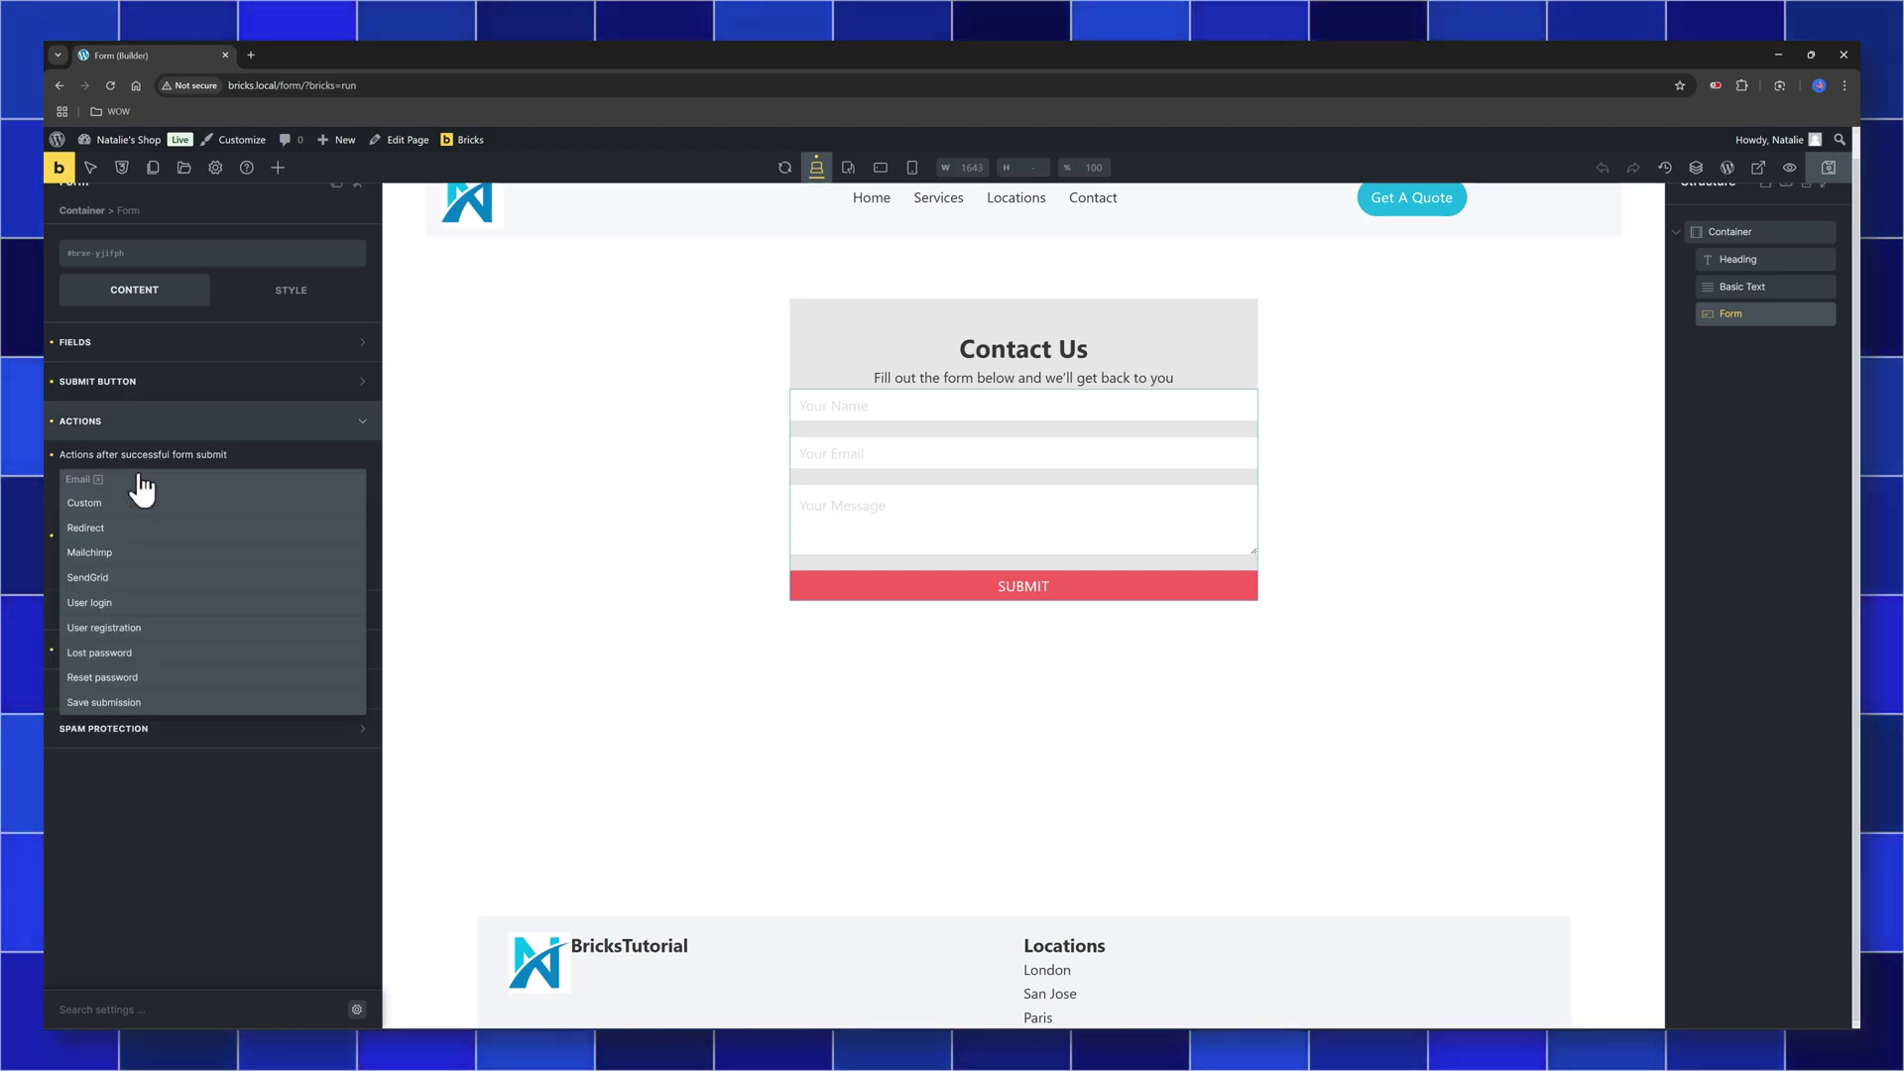
{"action": "left_click", "coordinate": [86, 529]}
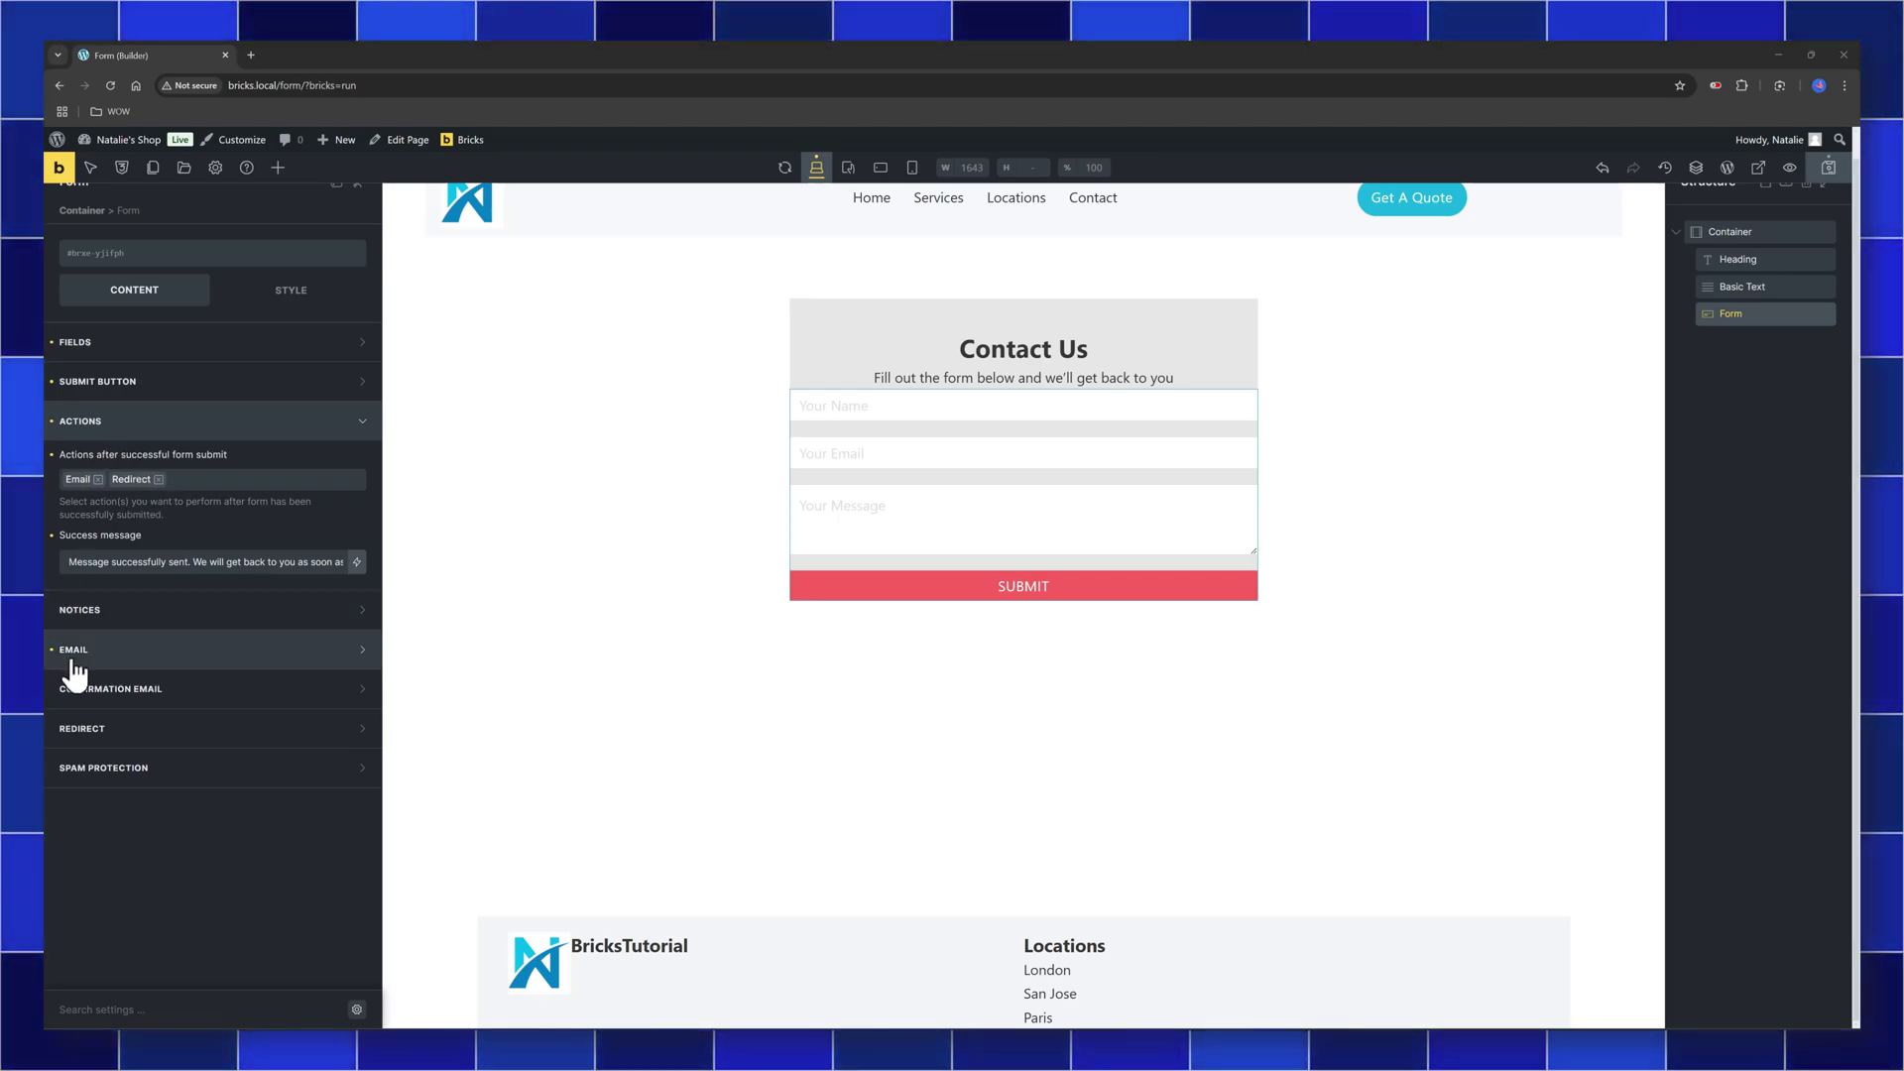
{"action": "left_click", "coordinate": [136, 732]}
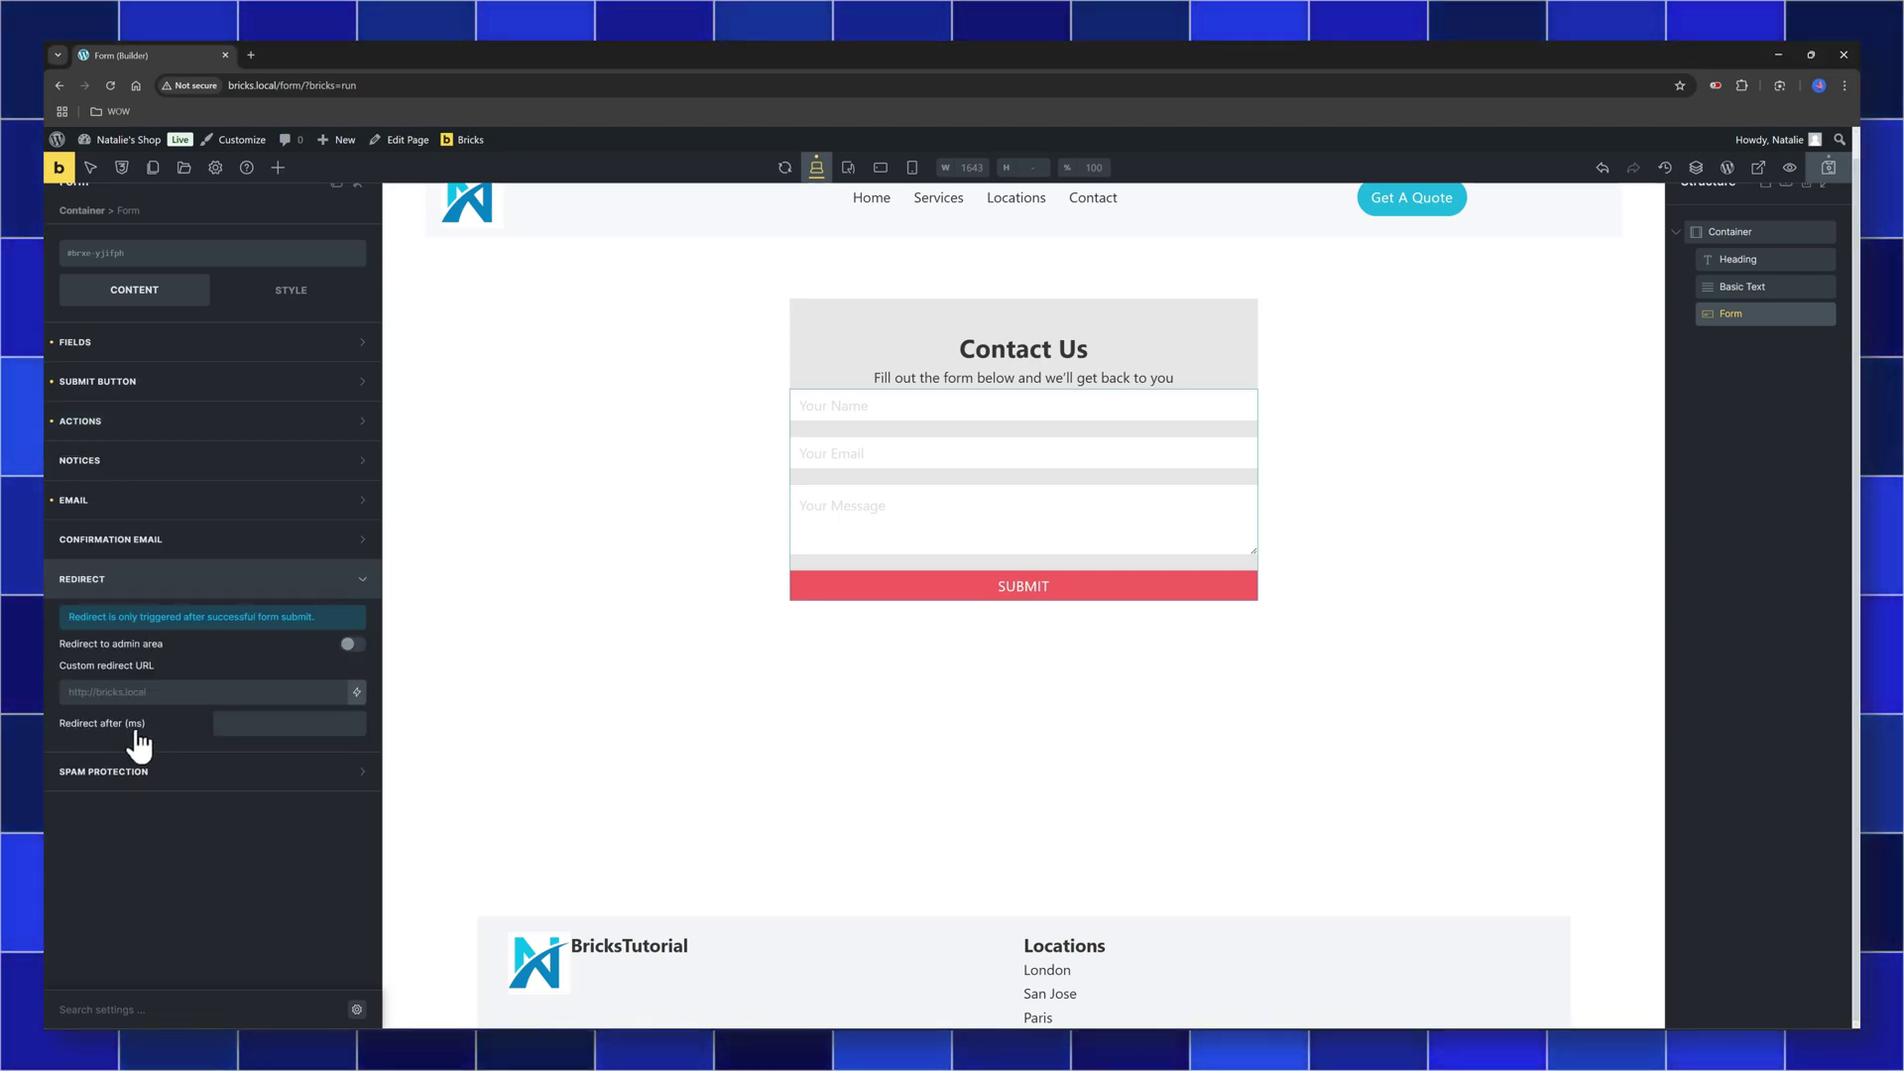
{"action": "left_click", "coordinate": [112, 658]}
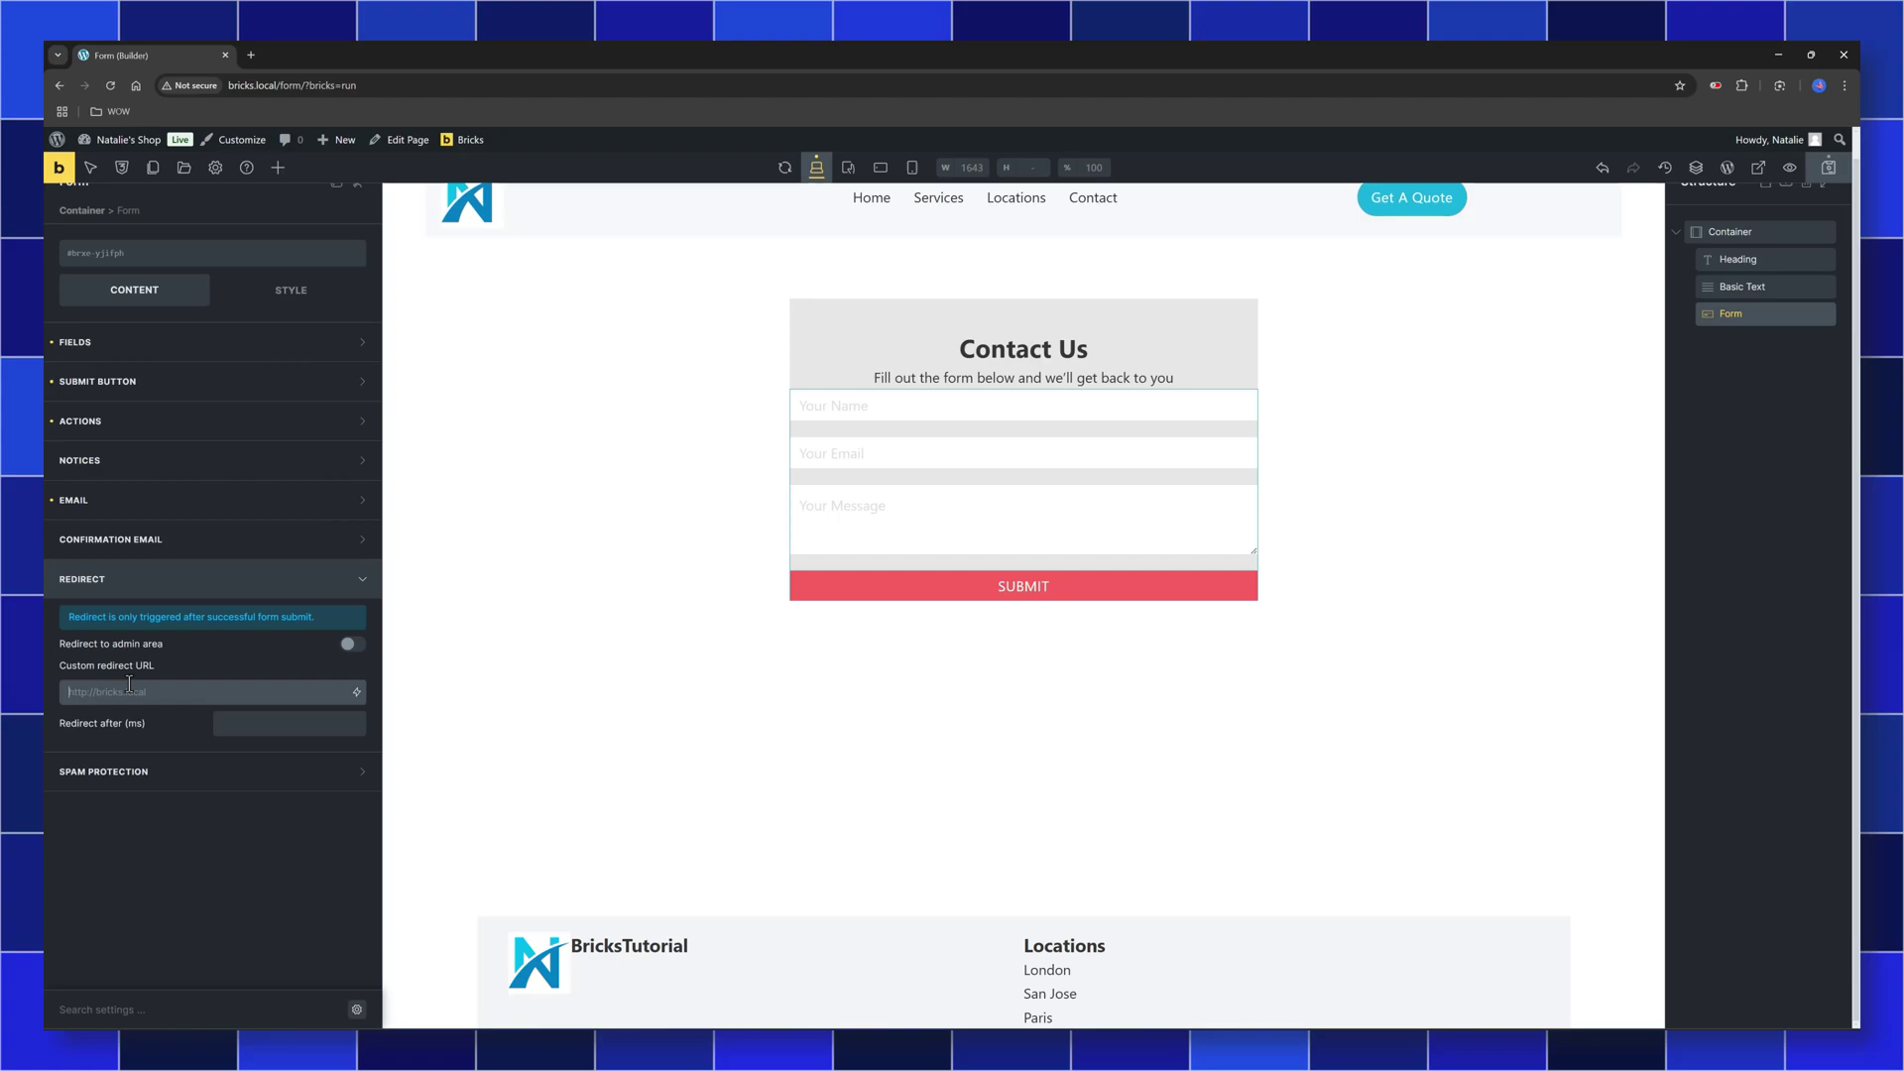
{"action": "type", "text": "http://bricks.local/thank-you/"}
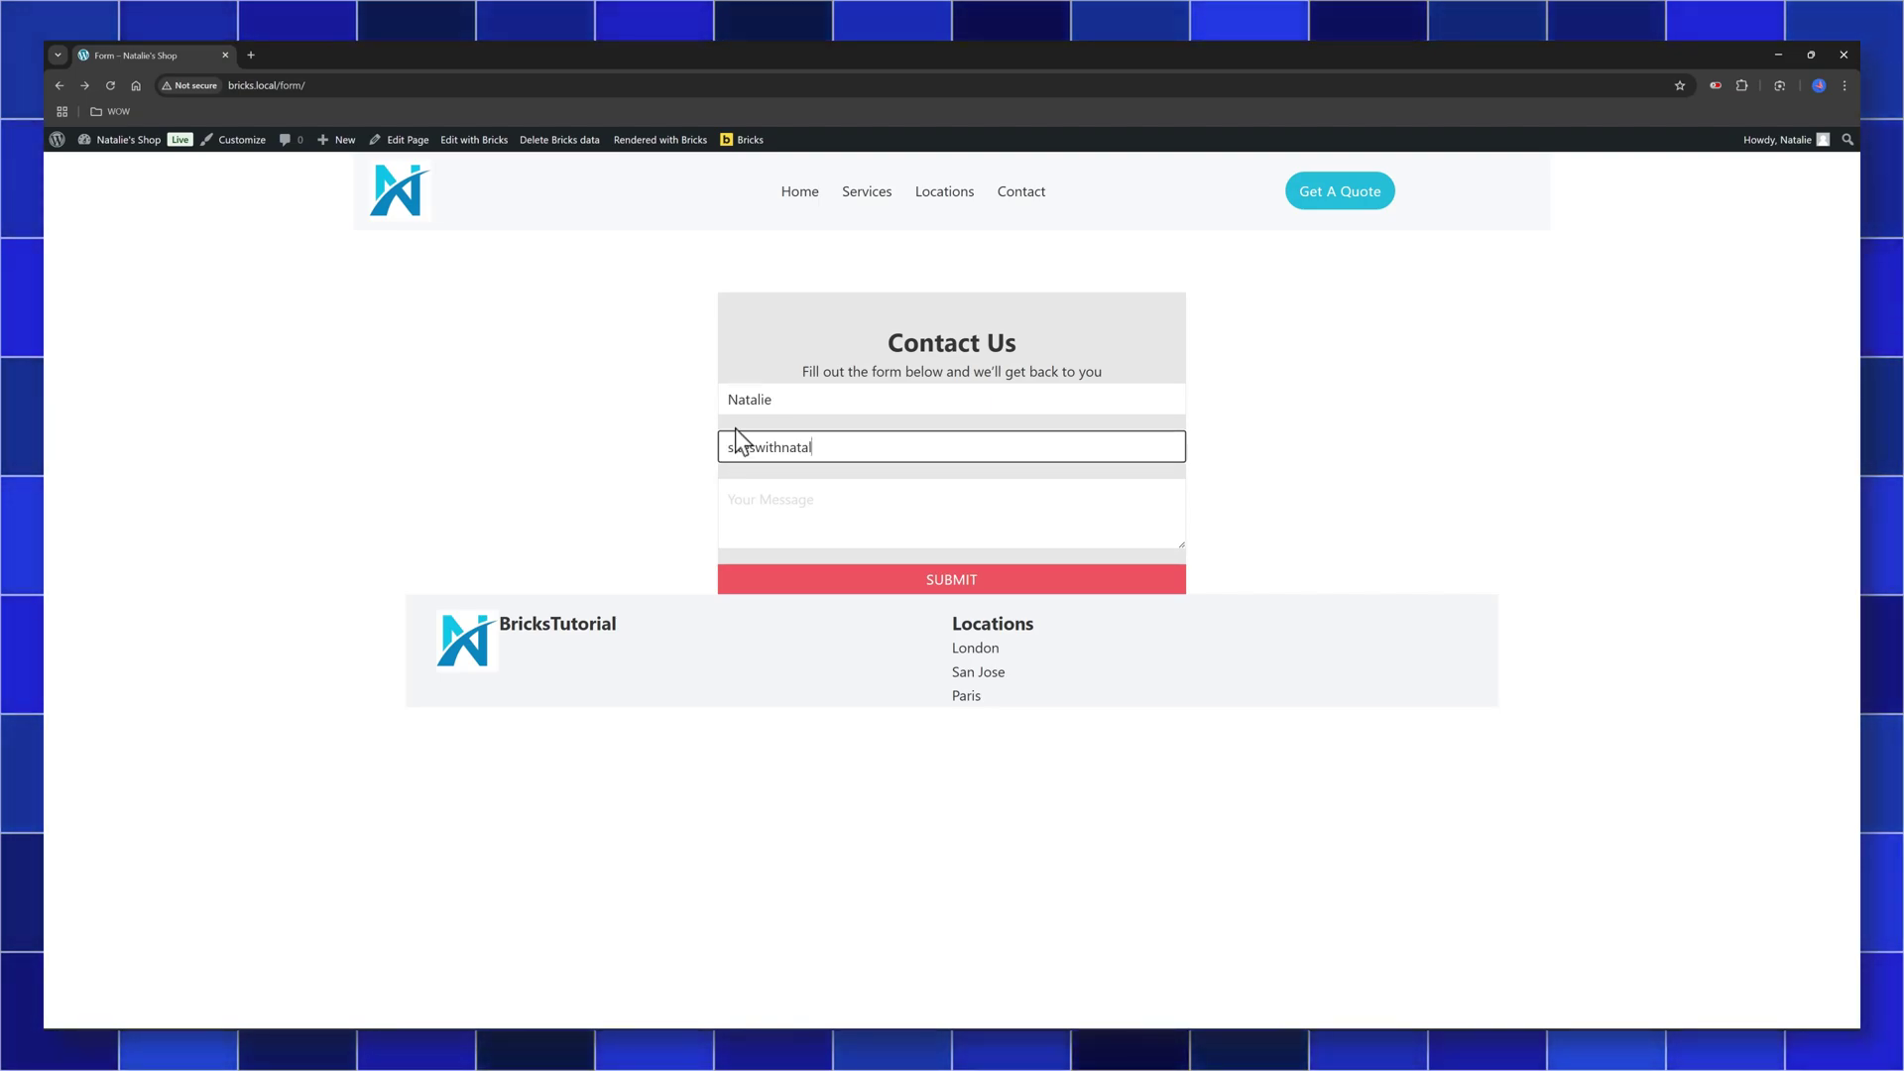
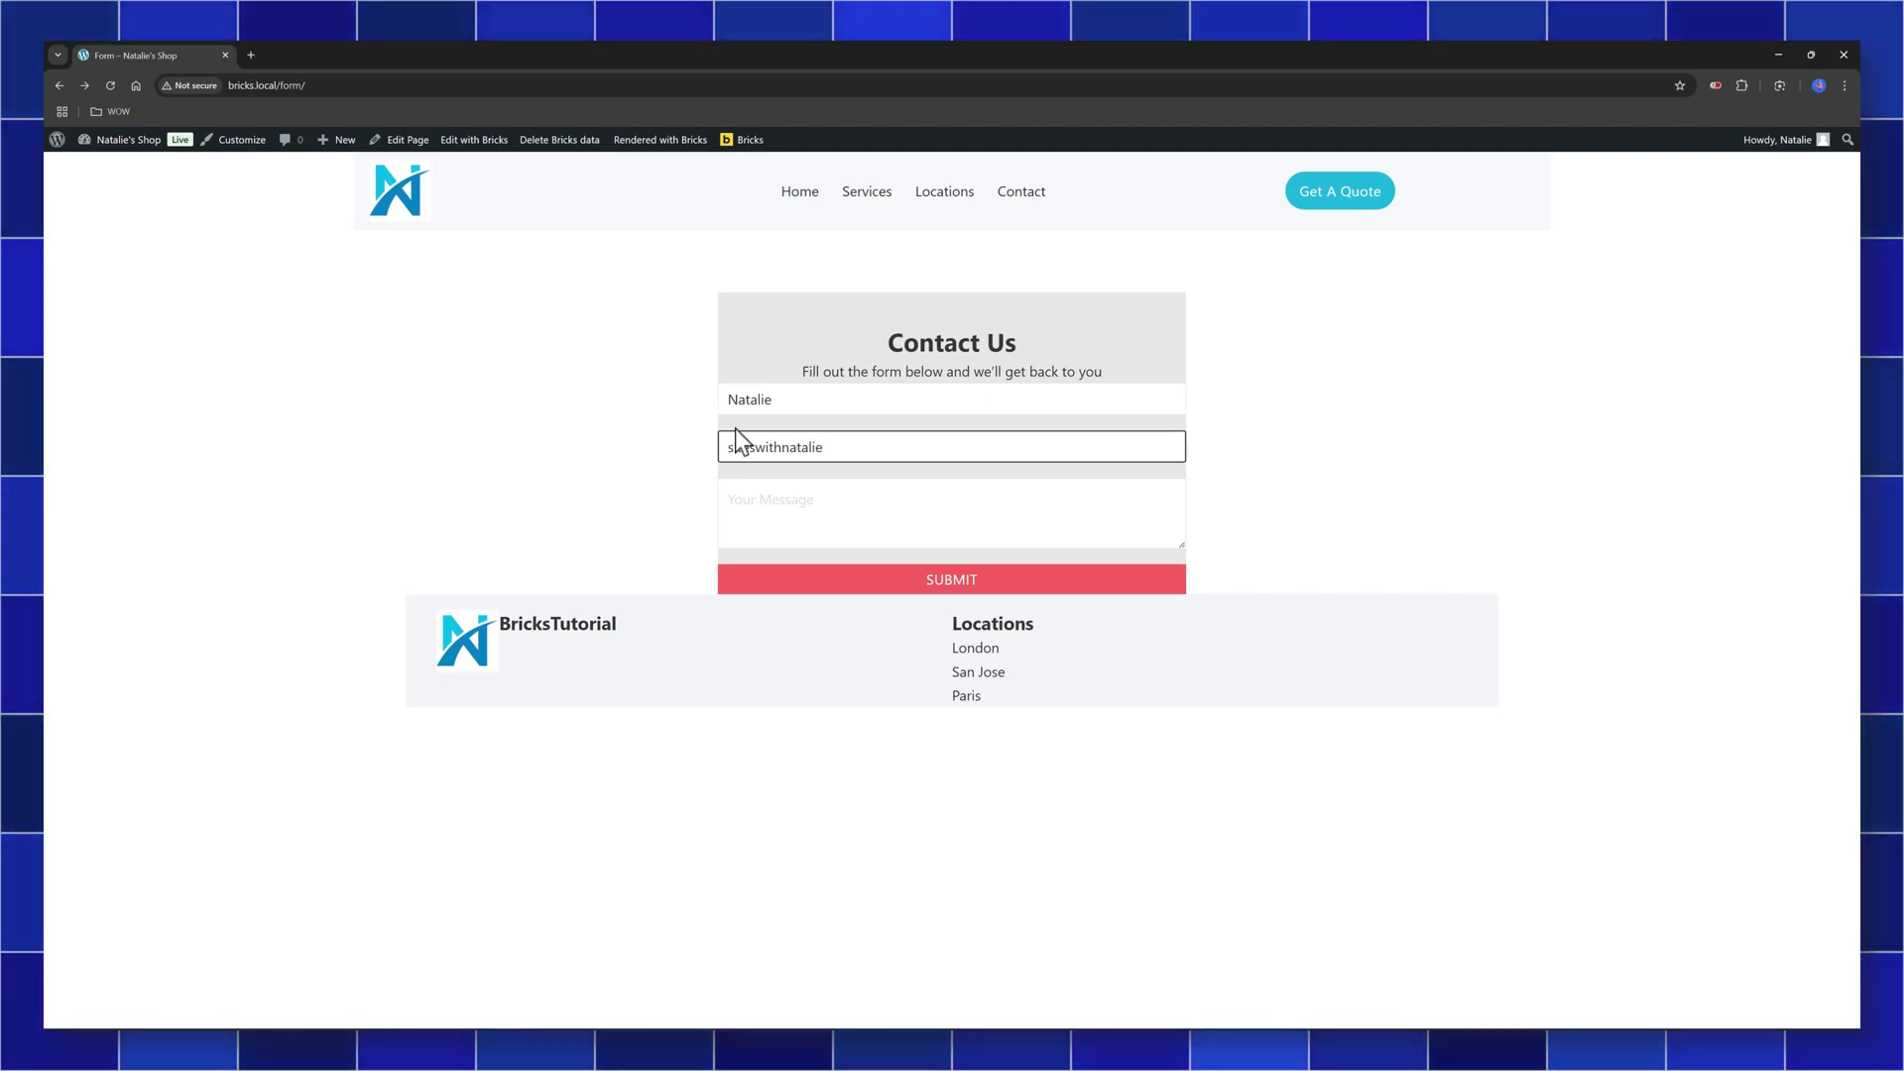
Fill in a test email address and the message 'fvxbvdf', then submit the Contact Us form
{"action": "left_click", "coordinate": [869, 498]}
{"action": "type", "text": "fvxbvdf"}
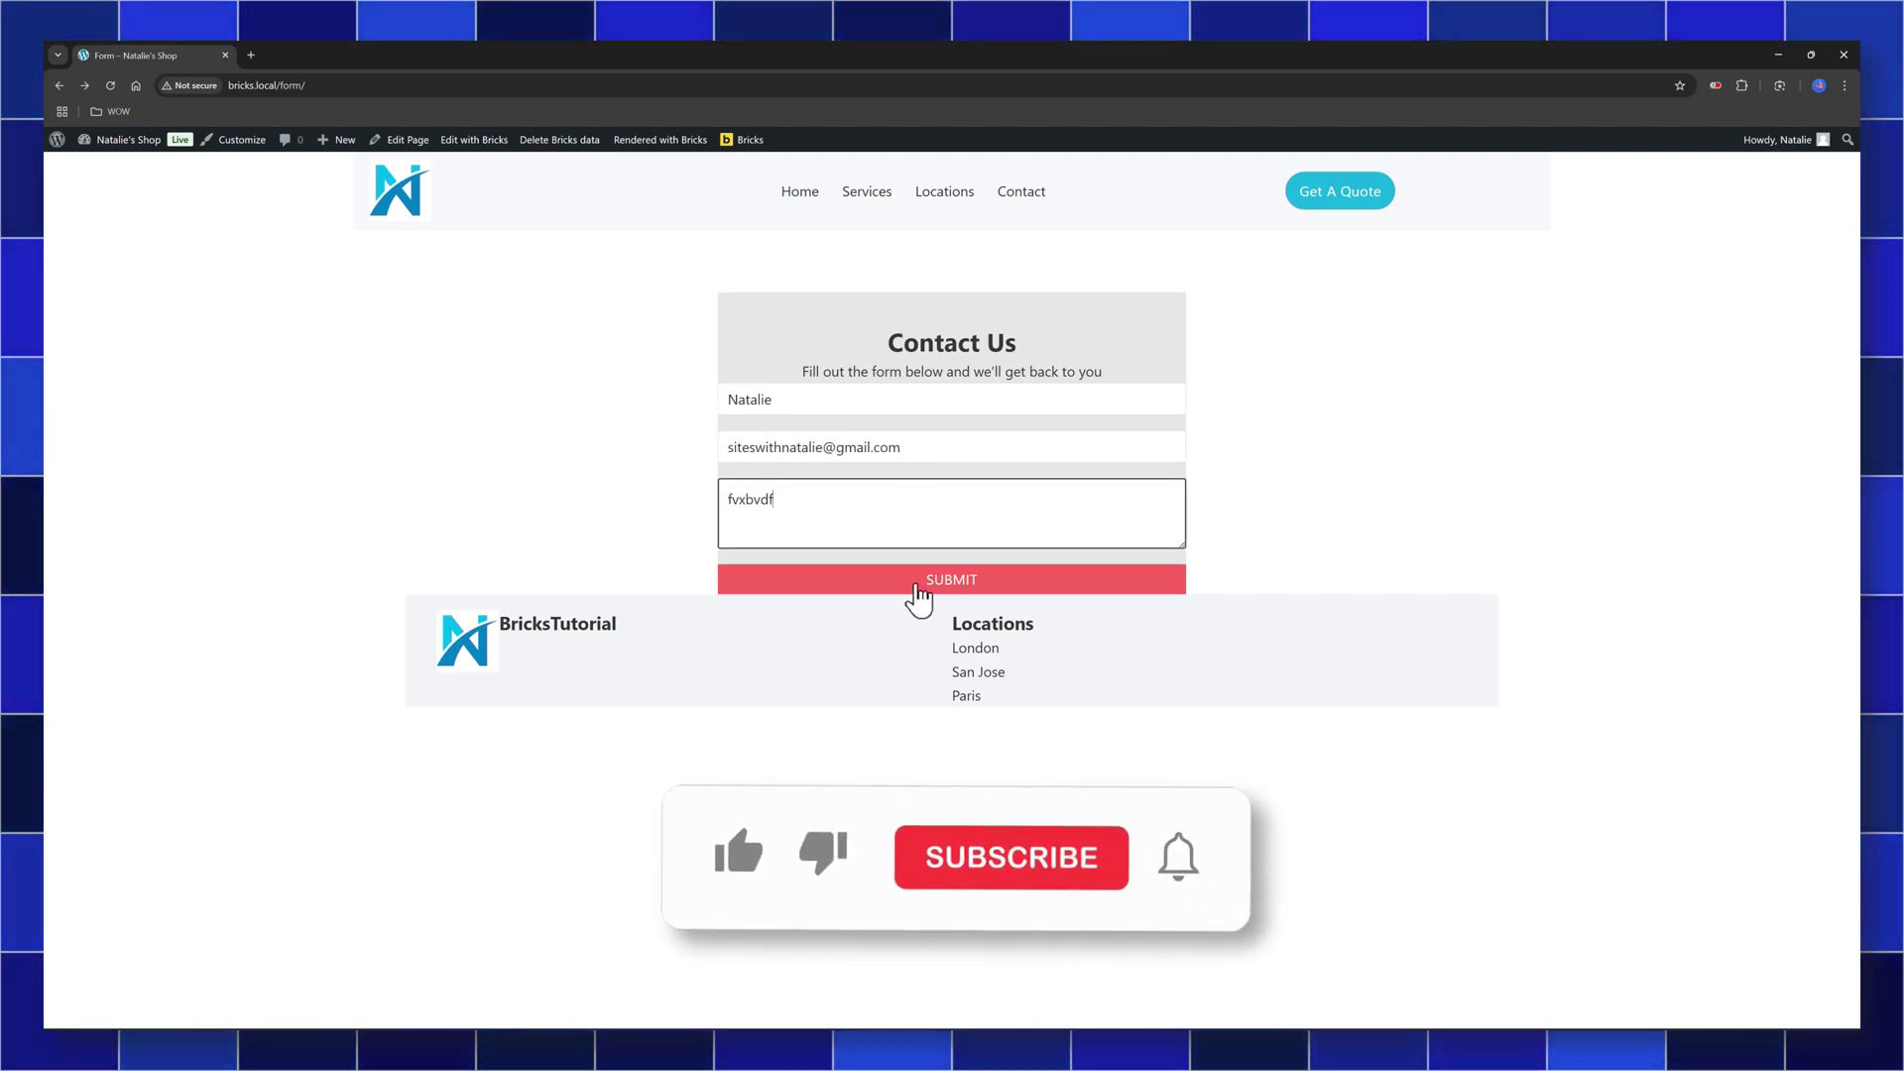
{"action": "left_click", "coordinate": [913, 585]}
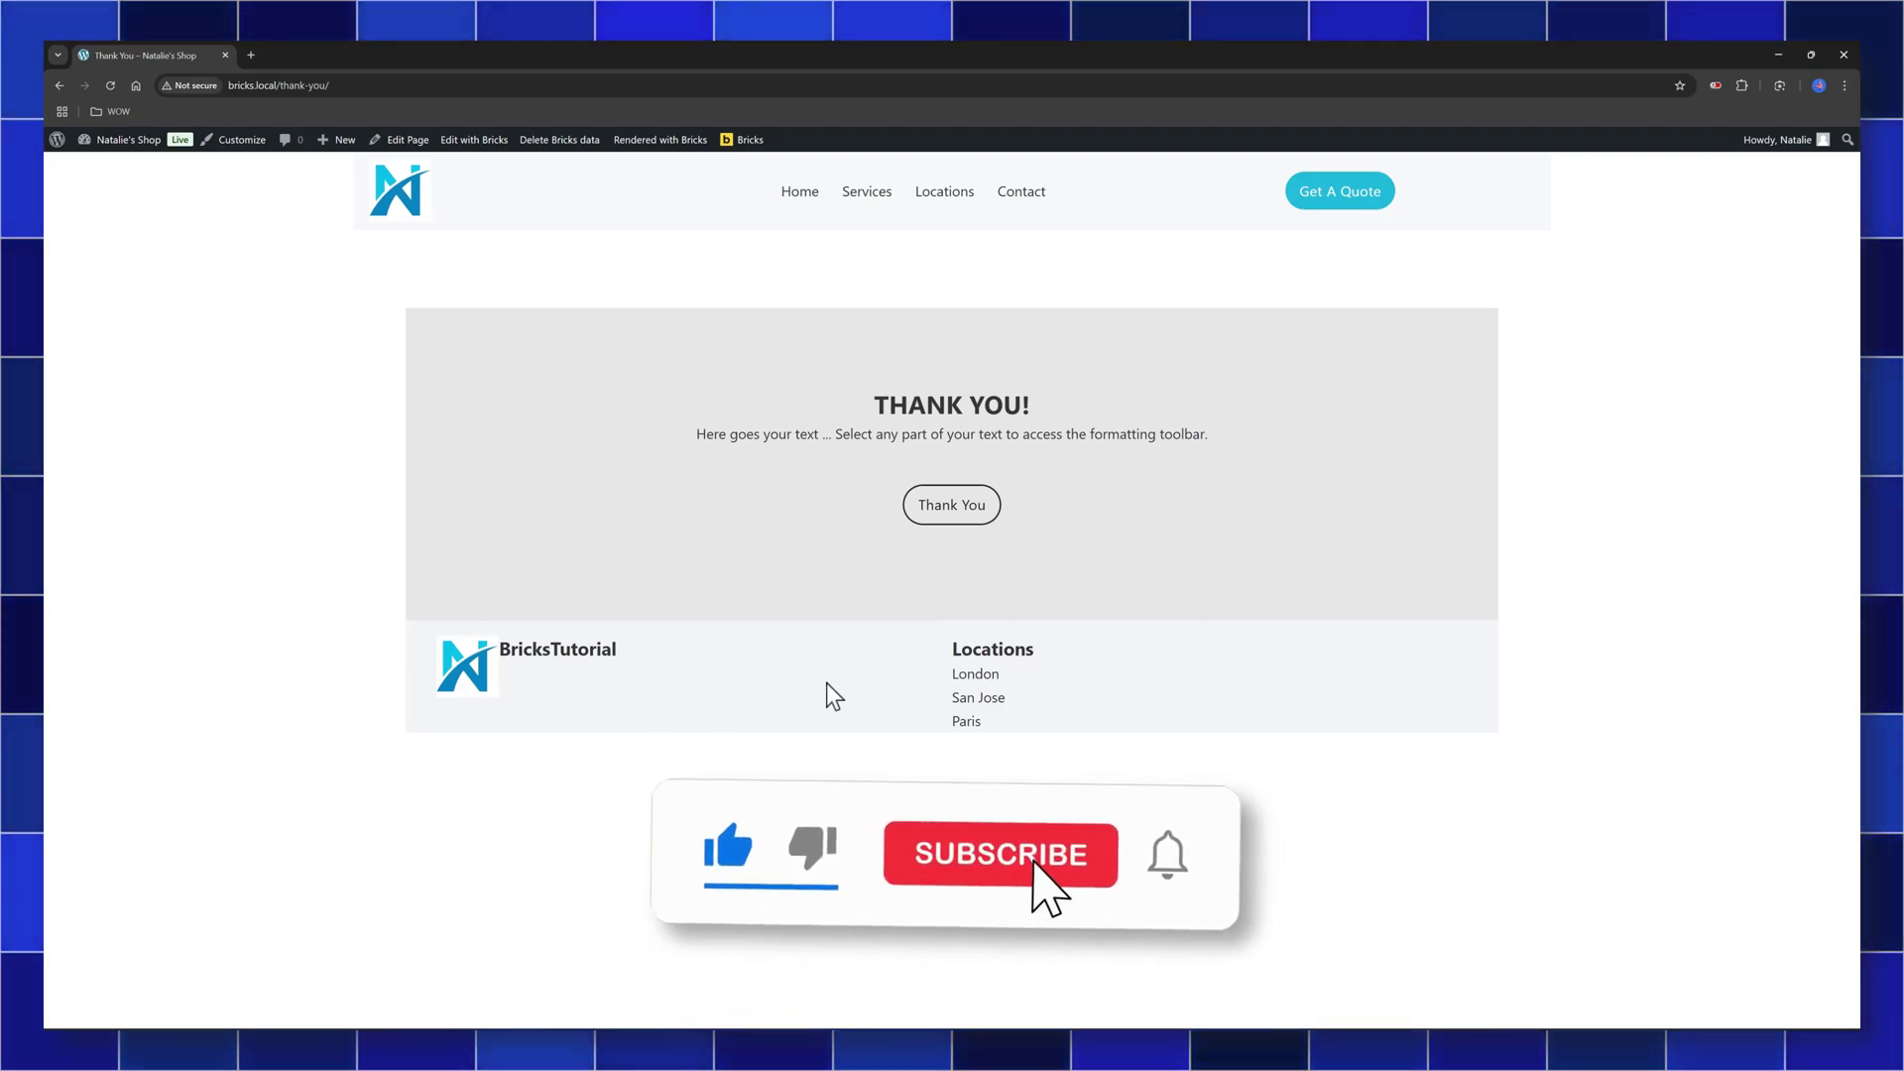